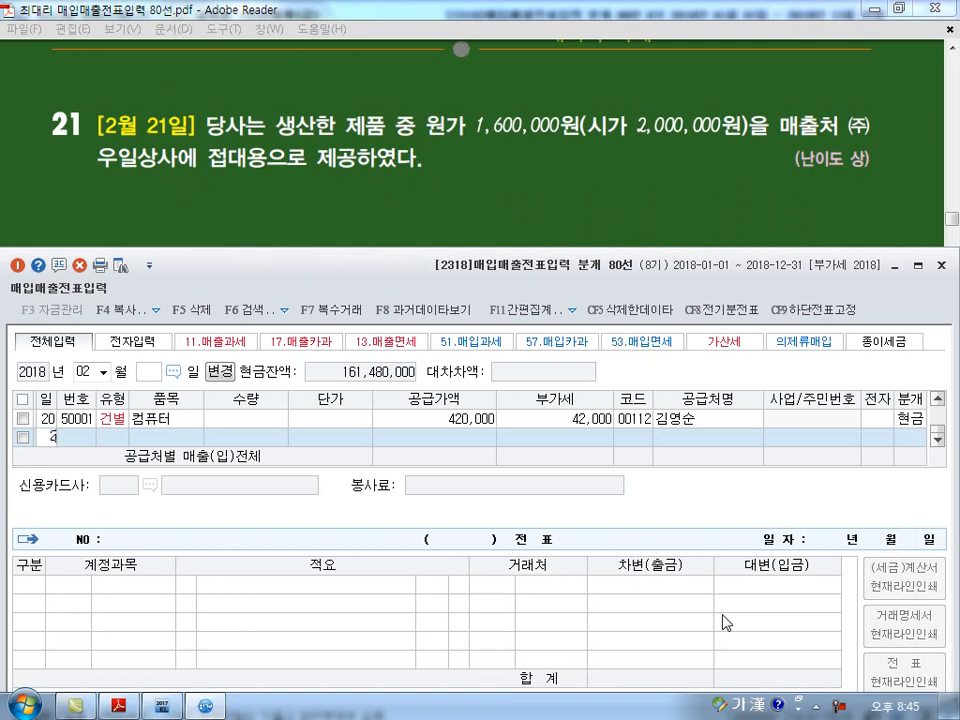
Start a new entry row for day 21 in the February voucher list
{"action": "key", "text": "Left"}
{"action": "type", "text": "21"}
{"action": "key", "text": "Return"}
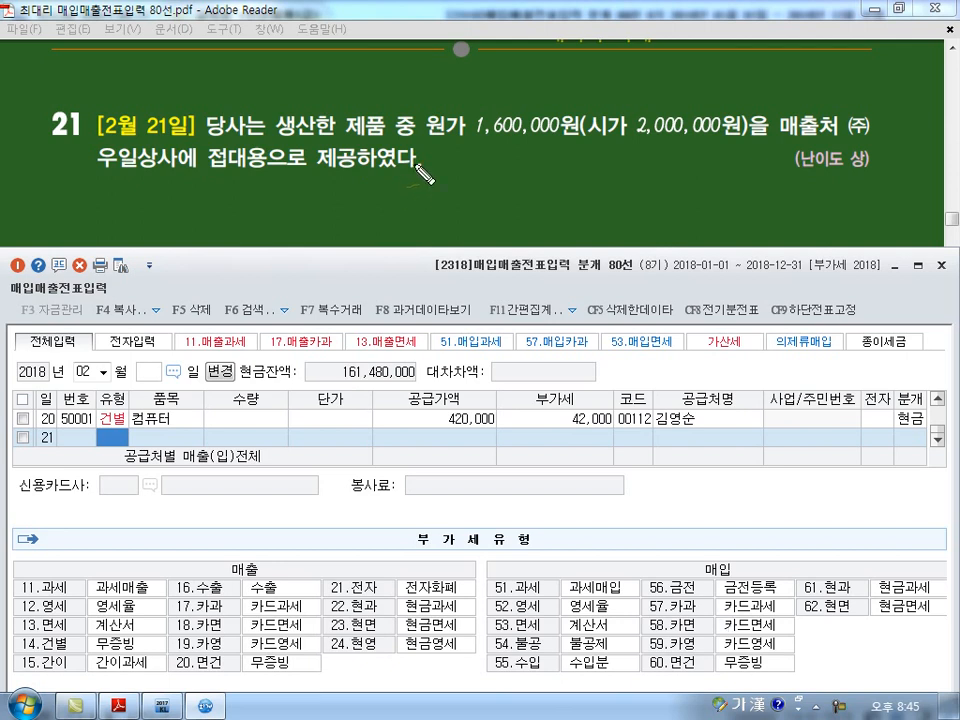
{"action": "mouse_move", "coordinate": [388, 140]}
{"action": "left_mouse_down"}
{"action": "mouse_move", "coordinate": [354, 101]}
{"action": "mouse_move", "coordinate": [389, 142]}
{"action": "left_mouse_up"}
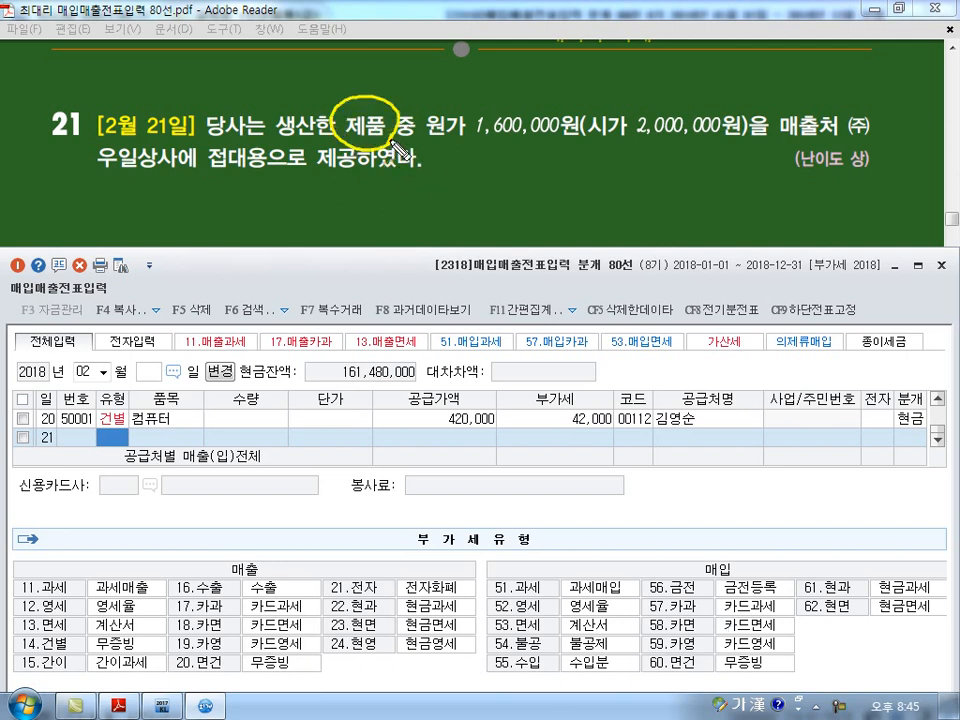
{"action": "left_click_drag", "start_coordinate": [256, 188], "coordinate": [258, 205]}
{"action": "mouse_move", "coordinate": [276, 182]}
{"action": "left_mouse_down"}
{"action": "mouse_move", "coordinate": [276, 202]}
{"action": "mouse_move", "coordinate": [282, 194]}
{"action": "left_mouse_up"}
{"action": "mouse_move", "coordinate": [264, 205]}
{"action": "left_mouse_down"}
{"action": "mouse_move", "coordinate": [280, 211]}
{"action": "mouse_move", "coordinate": [284, 202]}
{"action": "left_mouse_up"}
{"action": "left_click_drag", "start_coordinate": [292, 195], "coordinate": [299, 200]}
{"action": "left_click_drag", "start_coordinate": [283, 206], "coordinate": [305, 201]}
{"action": "mouse_move", "coordinate": [296, 204]}
{"action": "left_mouse_down"}
{"action": "mouse_move", "coordinate": [297, 217]}
{"action": "mouse_move", "coordinate": [438, 198]}
{"action": "mouse_move", "coordinate": [490, 208]}
{"action": "left_mouse_up"}
{"action": "left_click_drag", "start_coordinate": [264, 228], "coordinate": [331, 225]}
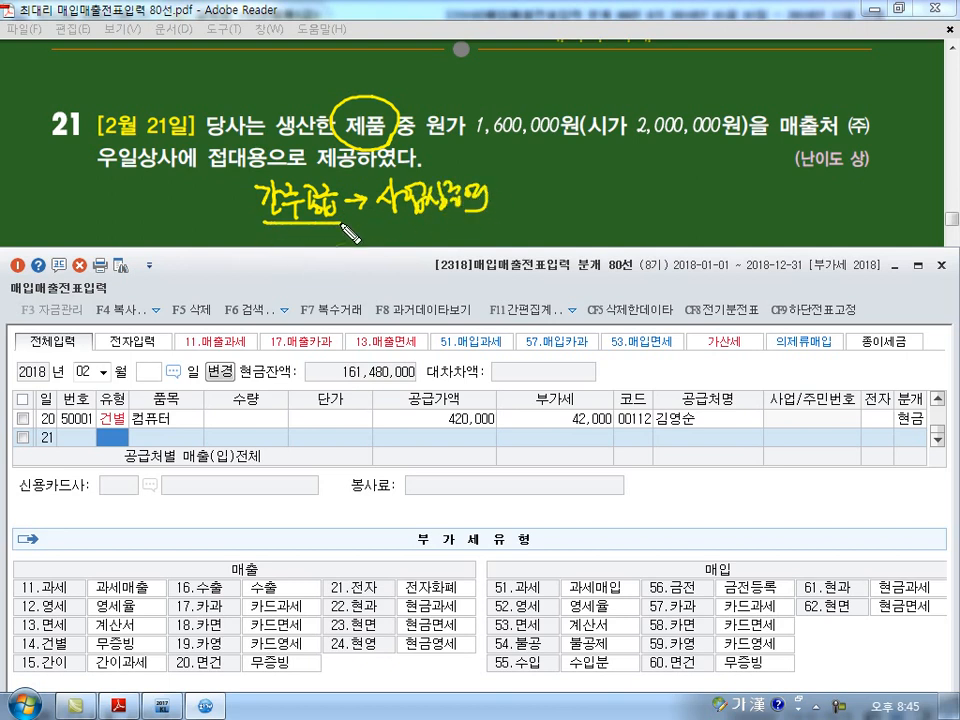
{"action": "mouse_move", "coordinate": [536, 182]}
{"action": "left_mouse_down"}
{"action": "mouse_move", "coordinate": [545, 206]}
{"action": "mouse_move", "coordinate": [609, 204]}
{"action": "left_mouse_up"}
{"action": "left_click_drag", "start_coordinate": [536, 212], "coordinate": [612, 210]}
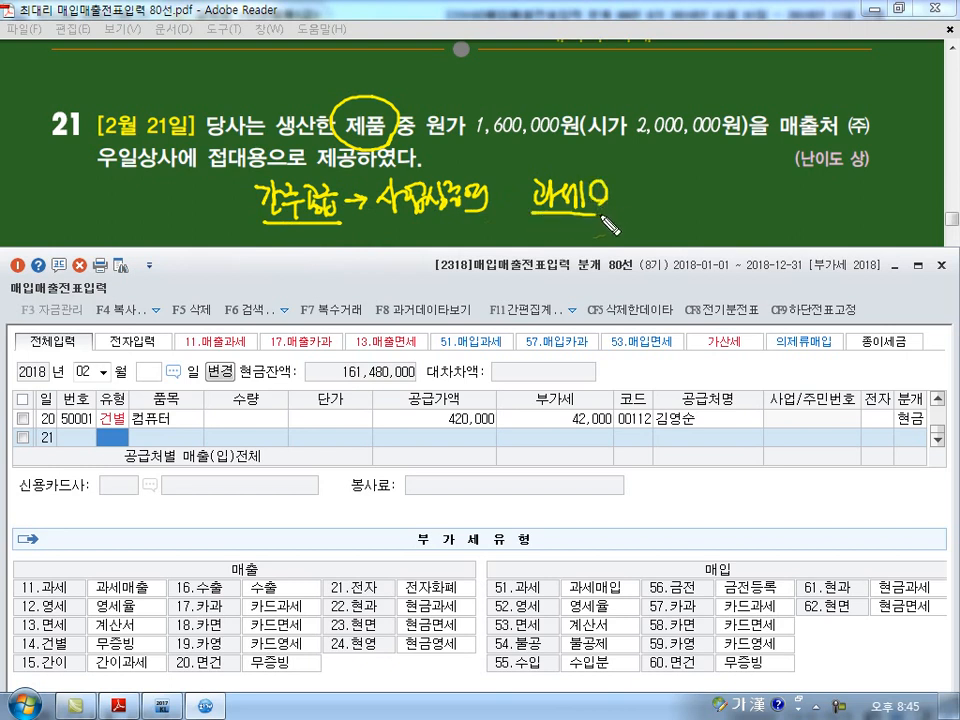
{"action": "mouse_move", "coordinate": [523, 195]}
{"action": "left_mouse_down"}
{"action": "mouse_move", "coordinate": [521, 233]}
{"action": "mouse_move", "coordinate": [575, 238]}
{"action": "left_mouse_up"}
{"action": "left_click_drag", "start_coordinate": [574, 216], "coordinate": [558, 238]}
{"action": "mouse_move", "coordinate": [628, 183]}
{"action": "left_mouse_down"}
{"action": "mouse_move", "coordinate": [638, 206]}
{"action": "mouse_move", "coordinate": [667, 212]}
{"action": "left_mouse_up"}
{"action": "mouse_move", "coordinate": [677, 192]}
{"action": "left_mouse_down"}
{"action": "mouse_move", "coordinate": [686, 215]}
{"action": "mouse_move", "coordinate": [702, 214]}
{"action": "left_mouse_up"}
{"action": "left_click_drag", "start_coordinate": [706, 190], "coordinate": [707, 213]}
{"action": "mouse_move", "coordinate": [712, 188]}
{"action": "left_mouse_down"}
{"action": "mouse_move", "coordinate": [717, 214]}
{"action": "mouse_move", "coordinate": [728, 208]}
{"action": "mouse_move", "coordinate": [733, 224]}
{"action": "left_mouse_up"}
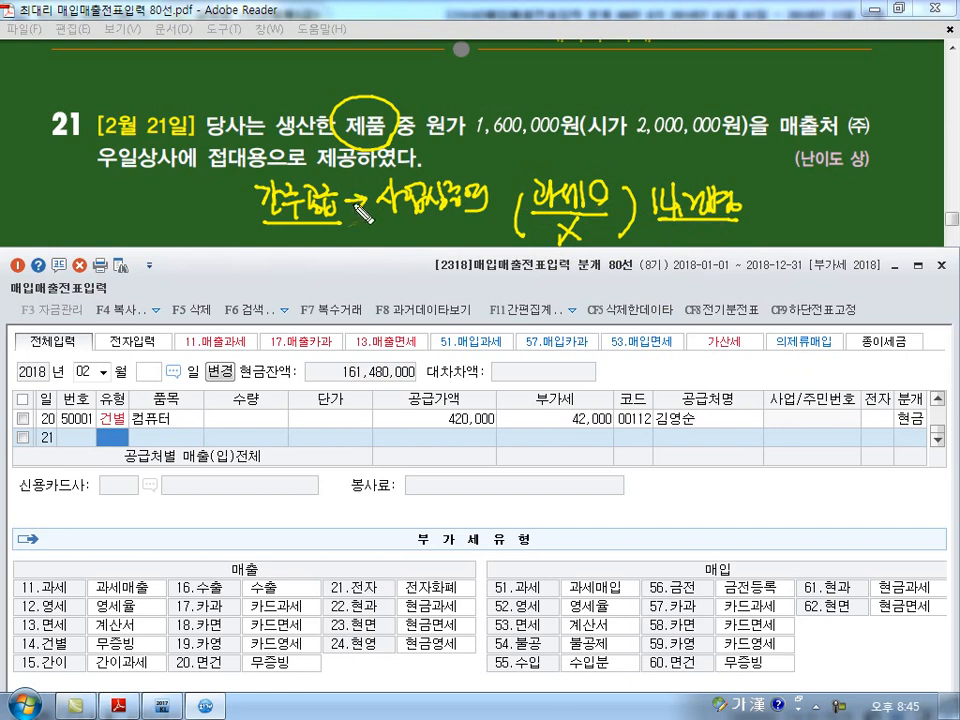
{"action": "left_click_drag", "start_coordinate": [300, 176], "coordinate": [295, 178]}
{"action": "mouse_move", "coordinate": [634, 150]}
{"action": "left_mouse_down"}
{"action": "mouse_move", "coordinate": [700, 148]}
{"action": "mouse_move", "coordinate": [745, 125]}
{"action": "mouse_move", "coordinate": [650, 97]}
{"action": "mouse_move", "coordinate": [588, 146]}
{"action": "left_mouse_up"}
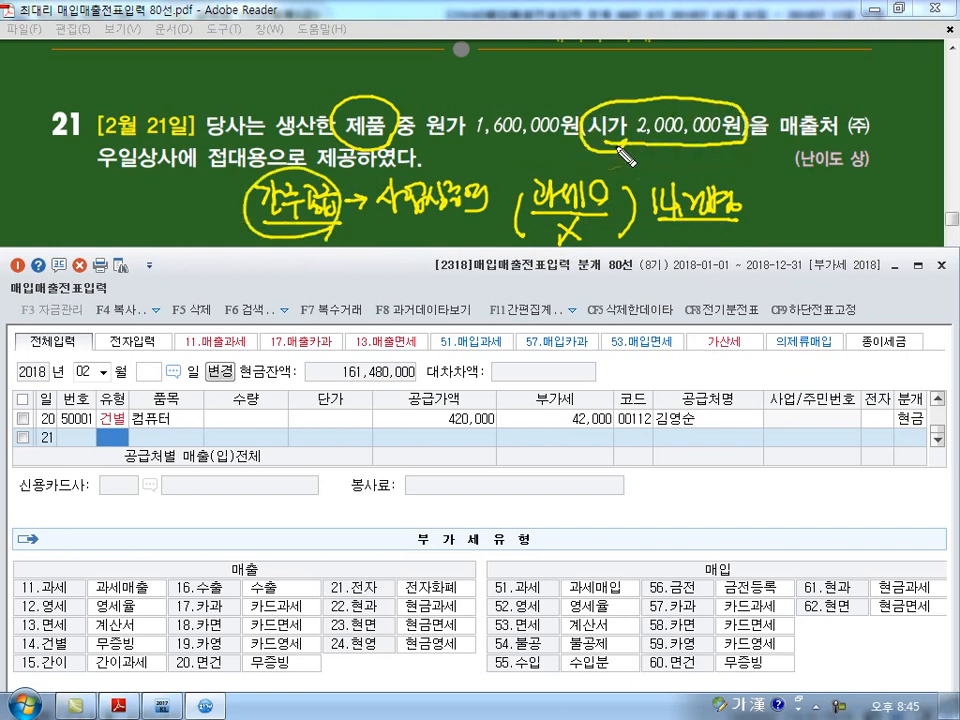
{"action": "key", "text": "Escape"}
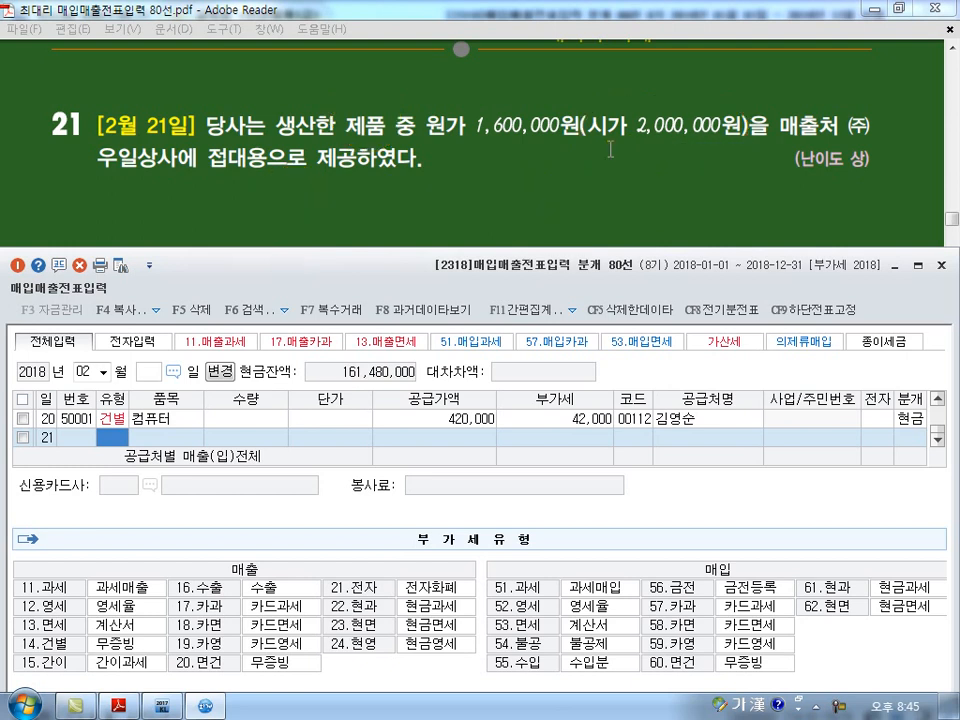
Set the day-21 entry's VAT type to 14 (건별) and its item to 제품, leaving quantity and unit price blank
{"action": "type", "text": "14"}
{"action": "key", "text": "Return"}
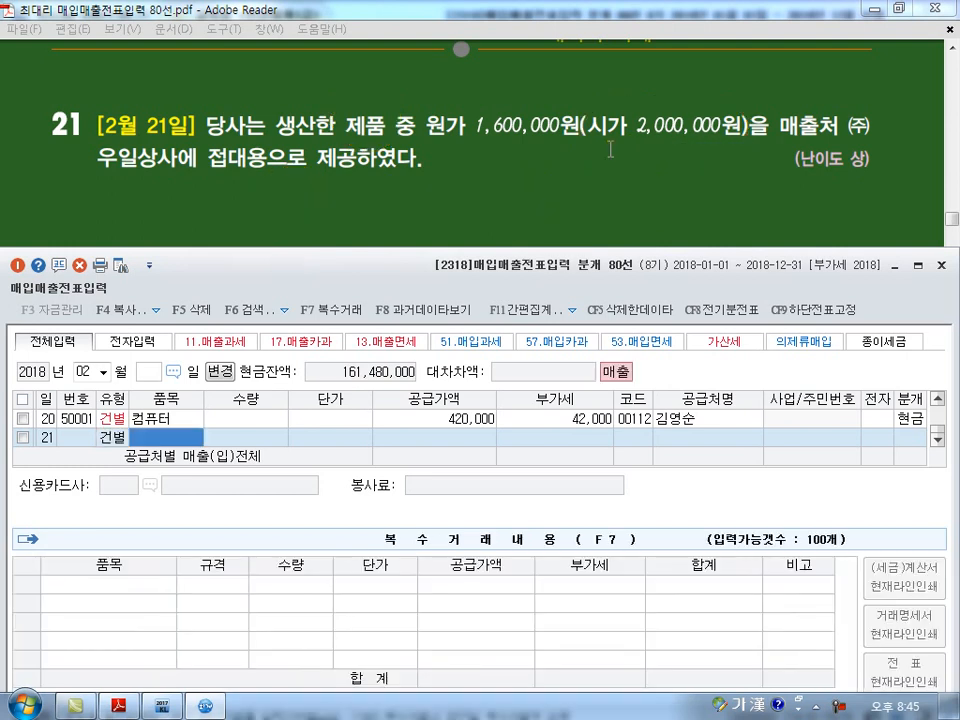
{"action": "type", "text": "제품"}
{"action": "key", "text": "Return"}
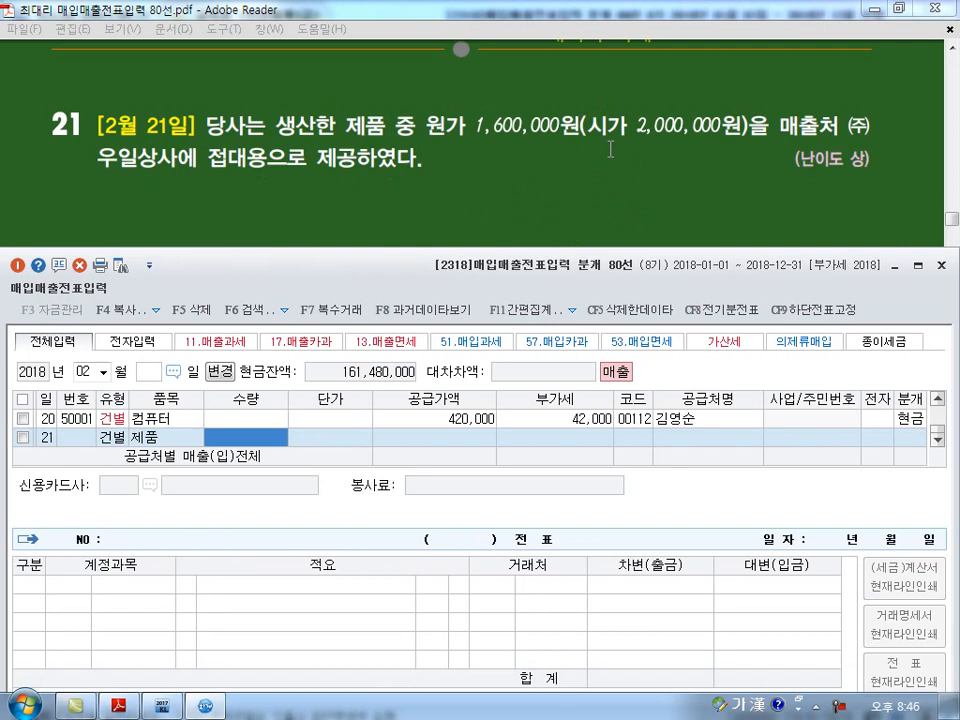
{"action": "key", "text": "Return"}
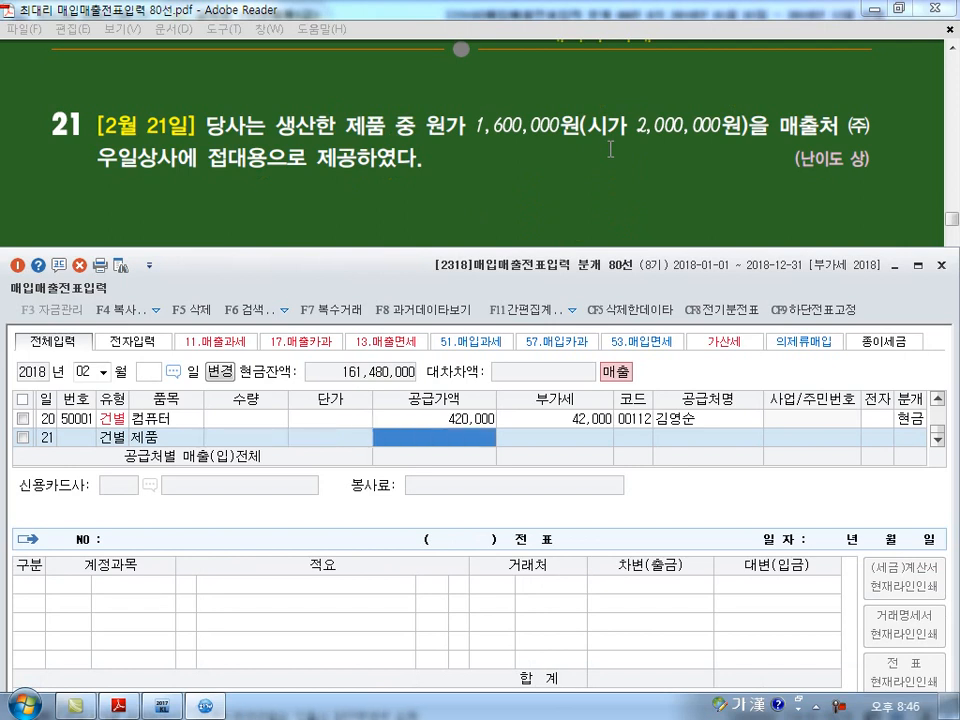
Enter a supply value of 2,000,000 and override the VAT amount with 200,000 for the 제품 entry
{"action": "type", "text": "2000000"}
{"action": "key", "text": "Return"}
{"action": "type", "text": "2000000"}
{"action": "key", "text": "Return"}
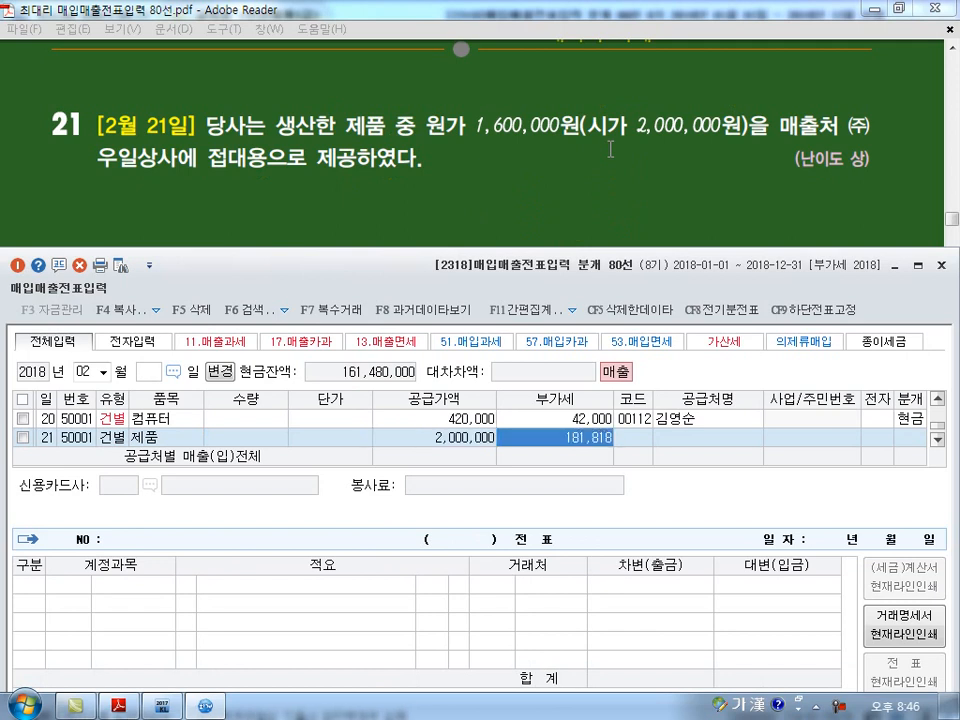
{"action": "type", "text": "200000"}
{"action": "key", "text": "Return"}
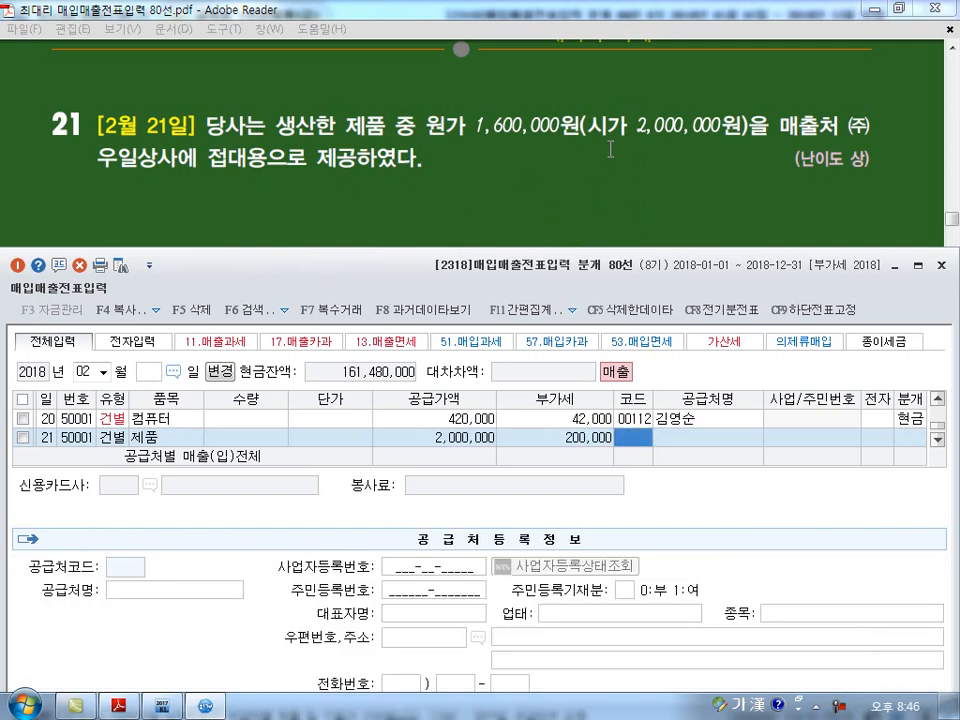
Assign (주)우일상사 as the trading partner and set the journal type to 3 (혼합)
{"action": "type", "text": "101"}
{"action": "key", "text": "Return"}
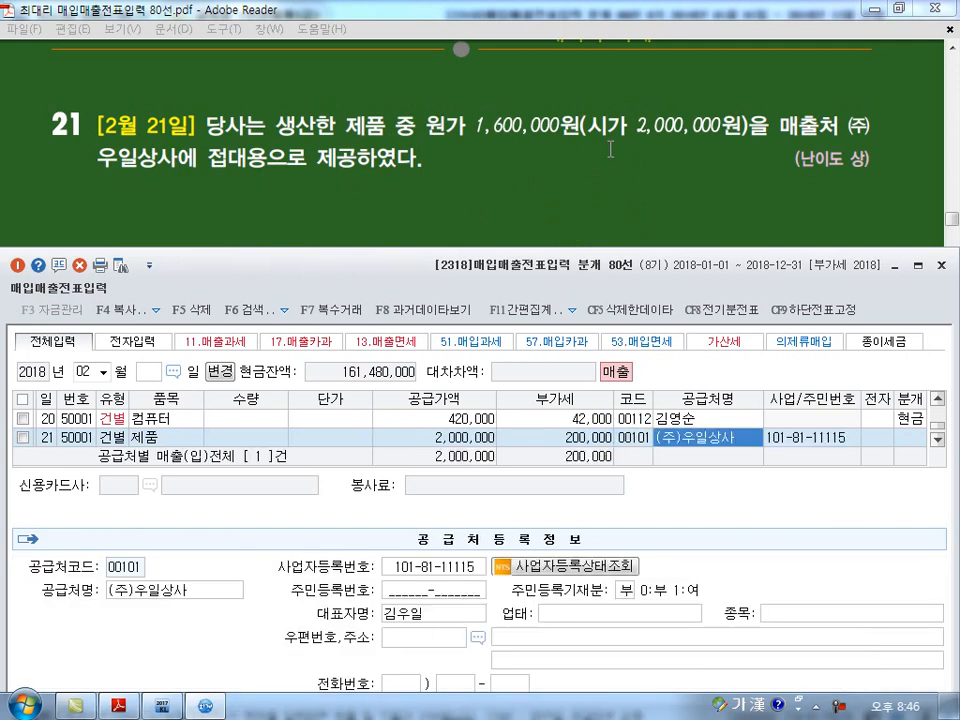
{"action": "key", "text": "Return"}
{"action": "type", "text": "3"}
{"action": "key", "text": "Return"}
{"action": "key", "text": "Return"}
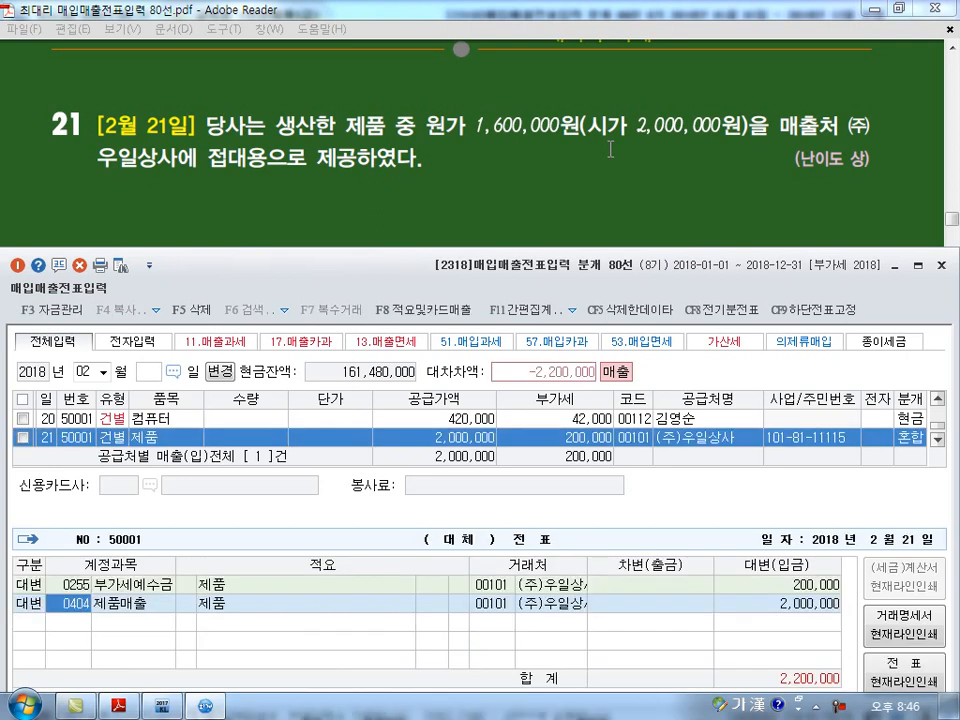
Change the 제품매출 credit line to account 150 (제품) with an amount of 1,600,000
{"action": "type", "text": "150"}
{"action": "key", "text": "Return"}
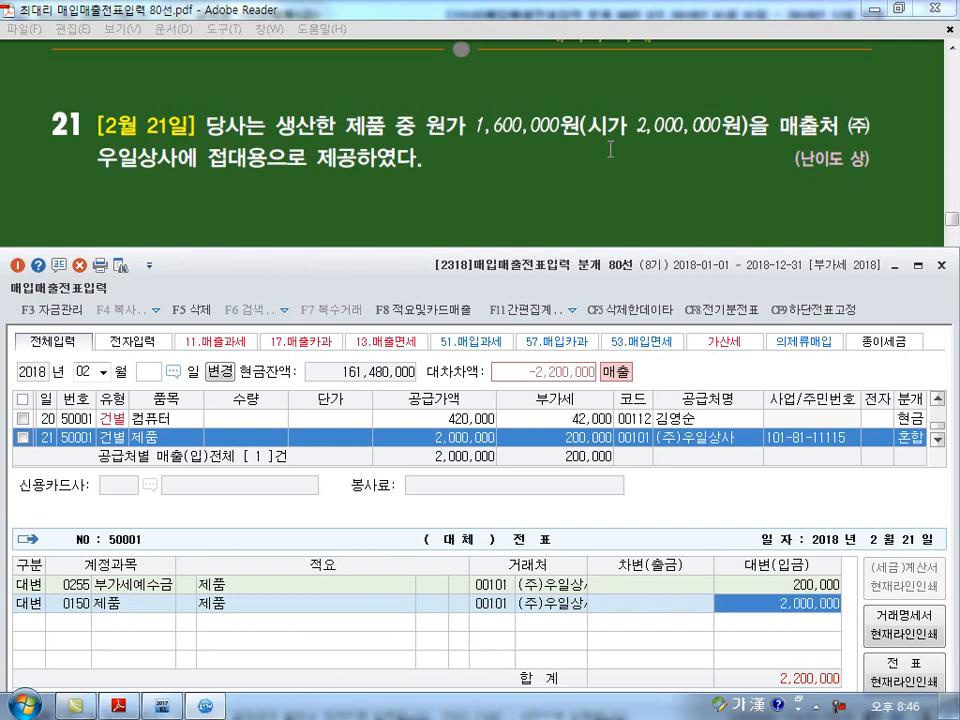
{"action": "type", "text": "1,6"}
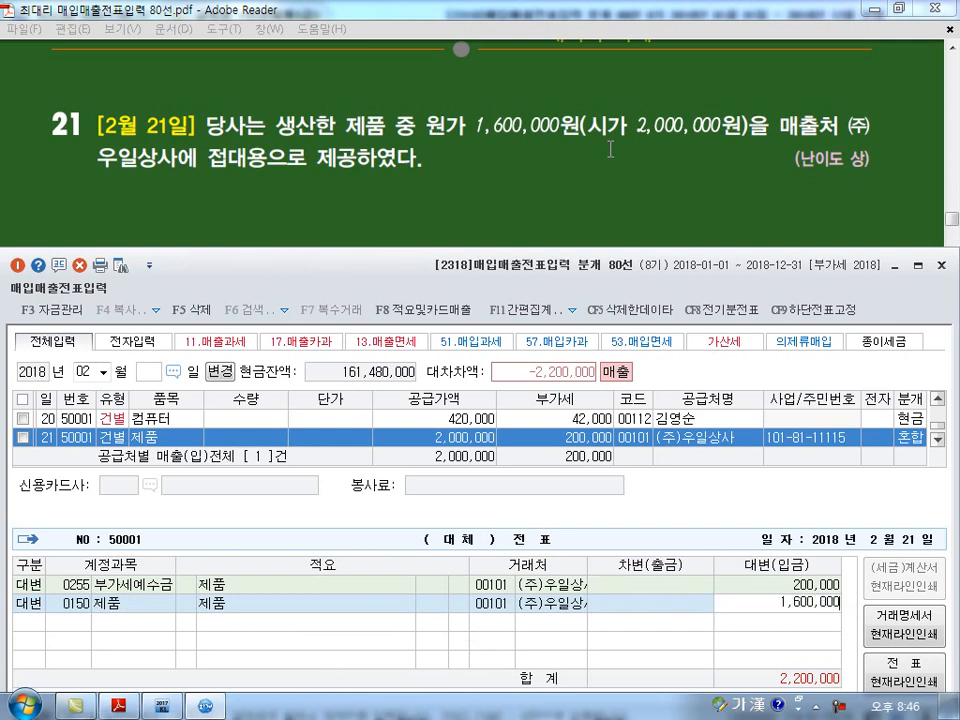
{"action": "type", "text": "00,000"}
{"action": "key", "text": "Return"}
Set the description code of the 제품 credit line to 8 (타계정으로 대체액 손익계산서 반영) and move on to a new journal line
{"action": "key", "text": "Up"}
{"action": "key", "text": "Return"}
{"action": "key", "text": "Return"}
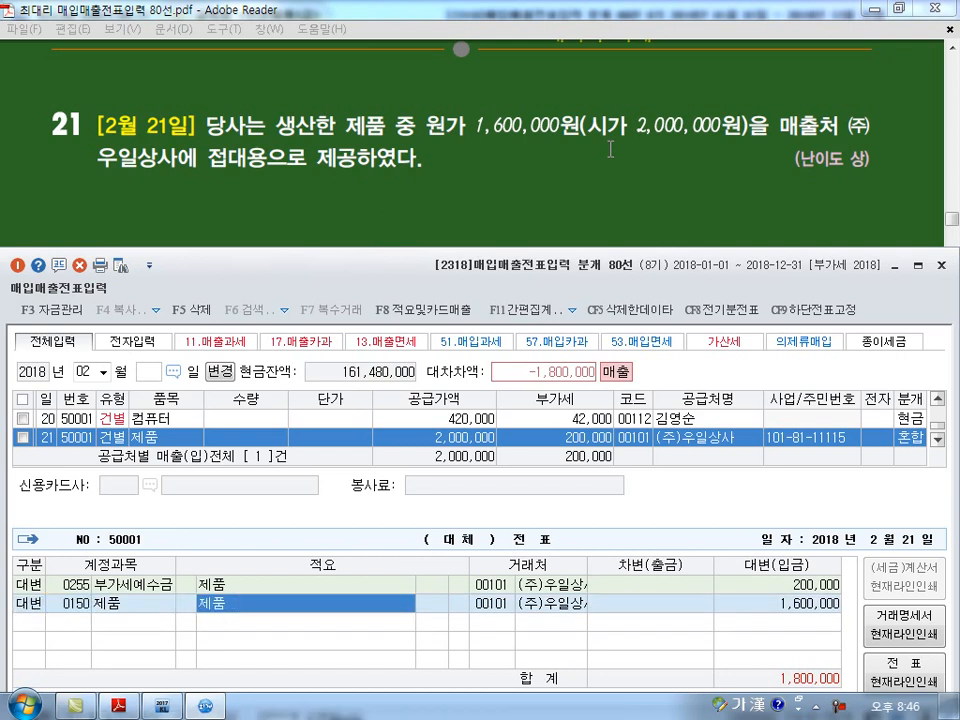
{"action": "key", "text": "Return"}
{"action": "key", "text": "Left"}
{"action": "type", "text": "8"}
{"action": "key", "text": "Return"}
{"action": "key", "text": "Return"}
{"action": "key", "text": "Return"}
{"action": "key", "text": "Return"}
{"action": "key", "text": "Return"}
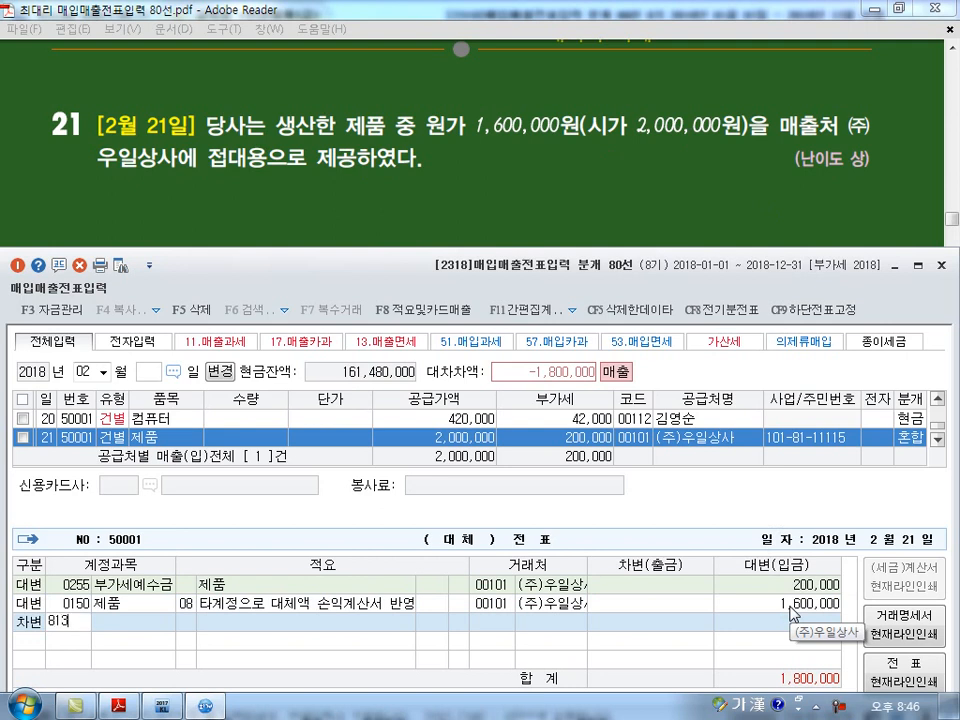
Enter account 813 (접대비) on the debit line and accept the balancing amount of 1,800,000
{"action": "type", "text": "813"}
{"action": "key", "text": "Return"}
{"action": "key", "text": "Return"}
{"action": "key", "text": "Return"}
{"action": "key", "text": "Return"}
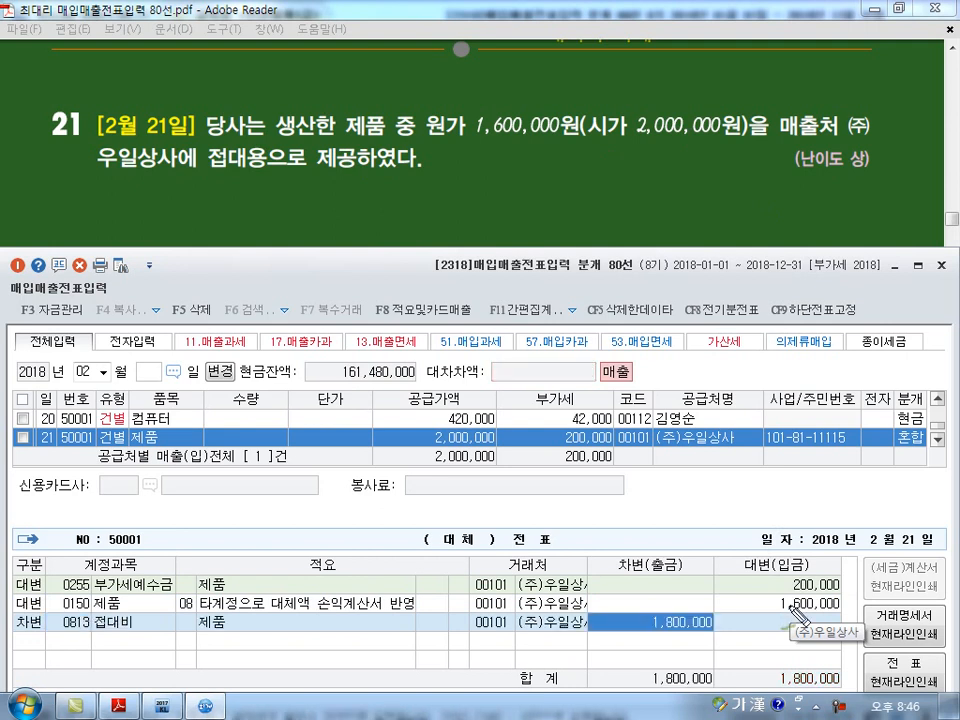
{"action": "mouse_move", "coordinate": [322, 192]}
{"action": "left_mouse_down"}
{"action": "mouse_move", "coordinate": [336, 208]}
{"action": "mouse_move", "coordinate": [354, 201]}
{"action": "mouse_move", "coordinate": [383, 215]}
{"action": "mouse_move", "coordinate": [325, 232]}
{"action": "mouse_move", "coordinate": [372, 188]}
{"action": "mouse_move", "coordinate": [306, 210]}
{"action": "mouse_move", "coordinate": [330, 218]}
{"action": "mouse_move", "coordinate": [408, 204]}
{"action": "mouse_move", "coordinate": [424, 222]}
{"action": "left_mouse_up"}
{"action": "mouse_move", "coordinate": [432, 188]}
{"action": "left_mouse_down"}
{"action": "mouse_move", "coordinate": [440, 228]}
{"action": "mouse_move", "coordinate": [468, 204]}
{"action": "left_mouse_up"}
{"action": "mouse_move", "coordinate": [600, 142]}
{"action": "left_mouse_down"}
{"action": "mouse_move", "coordinate": [733, 138]}
{"action": "mouse_move", "coordinate": [625, 152]}
{"action": "mouse_move", "coordinate": [692, 154]}
{"action": "left_mouse_up"}
{"action": "left_click_drag", "start_coordinate": [496, 414], "coordinate": [490, 456]}
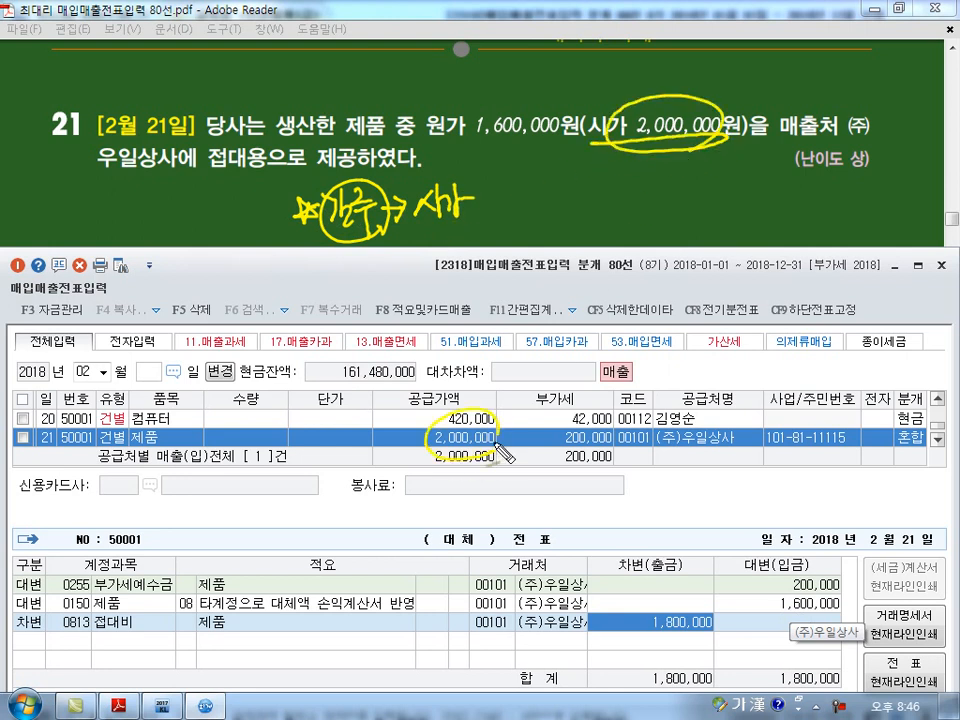
{"action": "left_click_drag", "start_coordinate": [600, 412], "coordinate": [600, 462]}
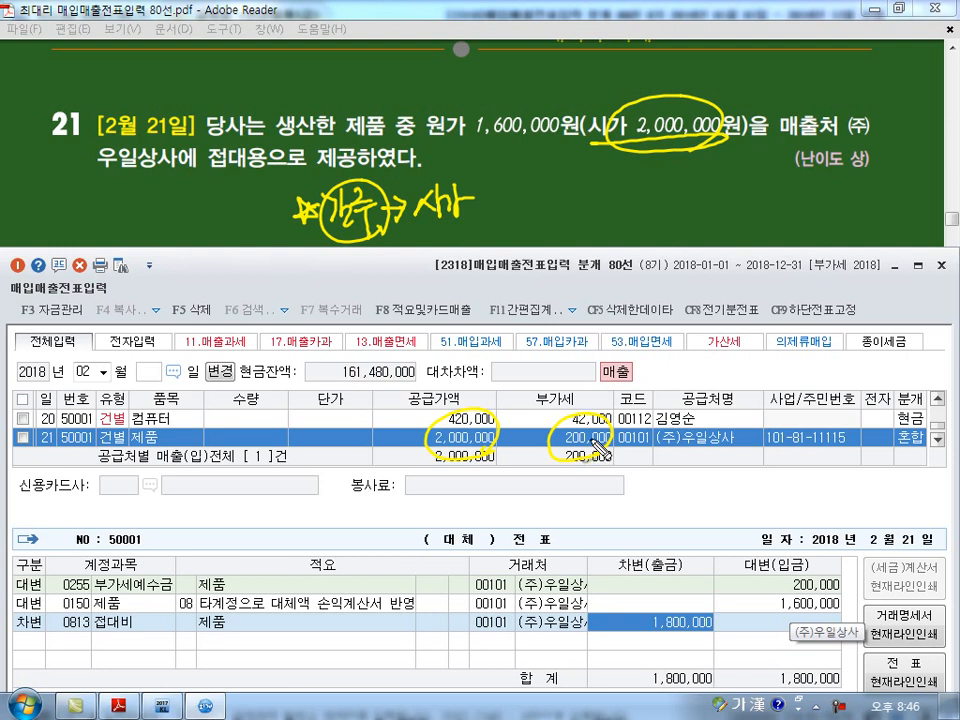
{"action": "left_click_drag", "start_coordinate": [122, 614], "coordinate": [118, 598]}
{"action": "mouse_move", "coordinate": [421, 140]}
{"action": "left_mouse_down"}
{"action": "mouse_move", "coordinate": [548, 139]}
{"action": "mouse_move", "coordinate": [578, 192]}
{"action": "mouse_move", "coordinate": [565, 198]}
{"action": "left_mouse_up"}
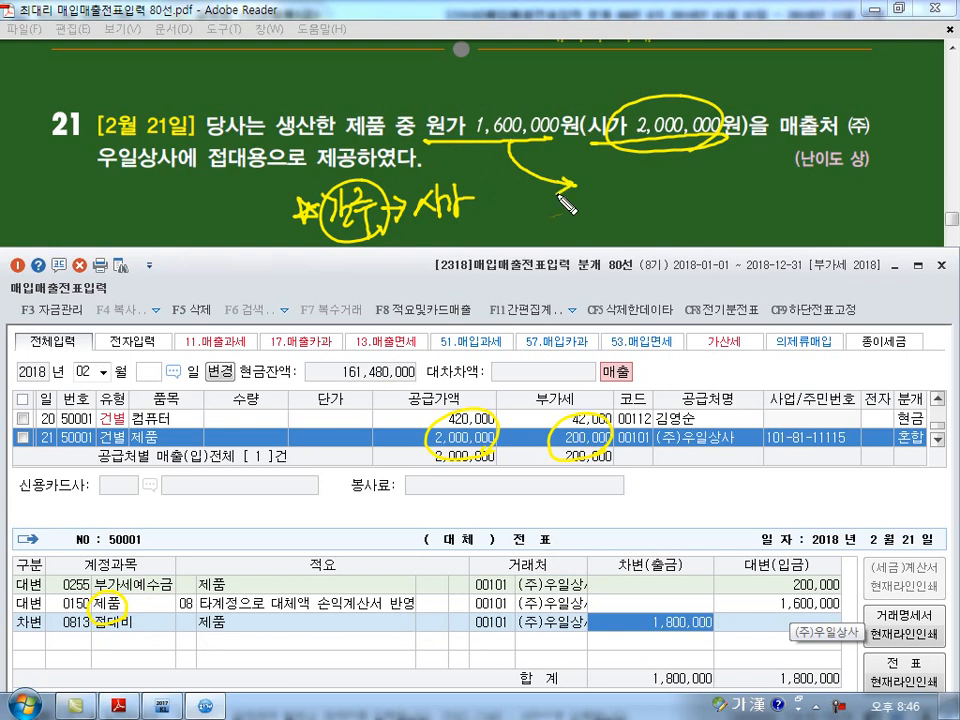
{"action": "mouse_move", "coordinate": [205, 628]}
{"action": "left_mouse_down"}
{"action": "mouse_move", "coordinate": [180, 618]}
{"action": "mouse_move", "coordinate": [201, 600]}
{"action": "mouse_move", "coordinate": [178, 614]}
{"action": "mouse_move", "coordinate": [183, 591]}
{"action": "mouse_move", "coordinate": [190, 616]}
{"action": "left_mouse_up"}
{"action": "mouse_move", "coordinate": [795, 594]}
{"action": "left_mouse_down"}
{"action": "mouse_move", "coordinate": [848, 602]}
{"action": "mouse_move", "coordinate": [790, 572]}
{"action": "mouse_move", "coordinate": [797, 604]}
{"action": "mouse_move", "coordinate": [835, 610]}
{"action": "mouse_move", "coordinate": [780, 605]}
{"action": "left_mouse_up"}
{"action": "mouse_move", "coordinate": [653, 621]}
{"action": "left_mouse_down"}
{"action": "mouse_move", "coordinate": [715, 648]}
{"action": "mouse_move", "coordinate": [697, 659]}
{"action": "left_mouse_up"}
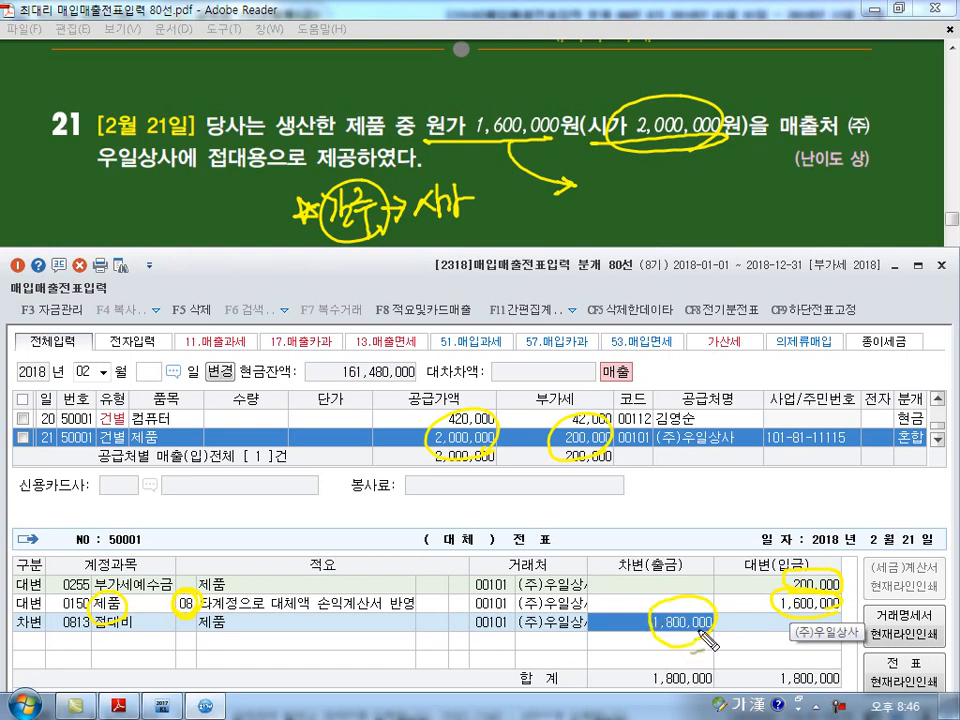
{"action": "key", "text": "Escape"}
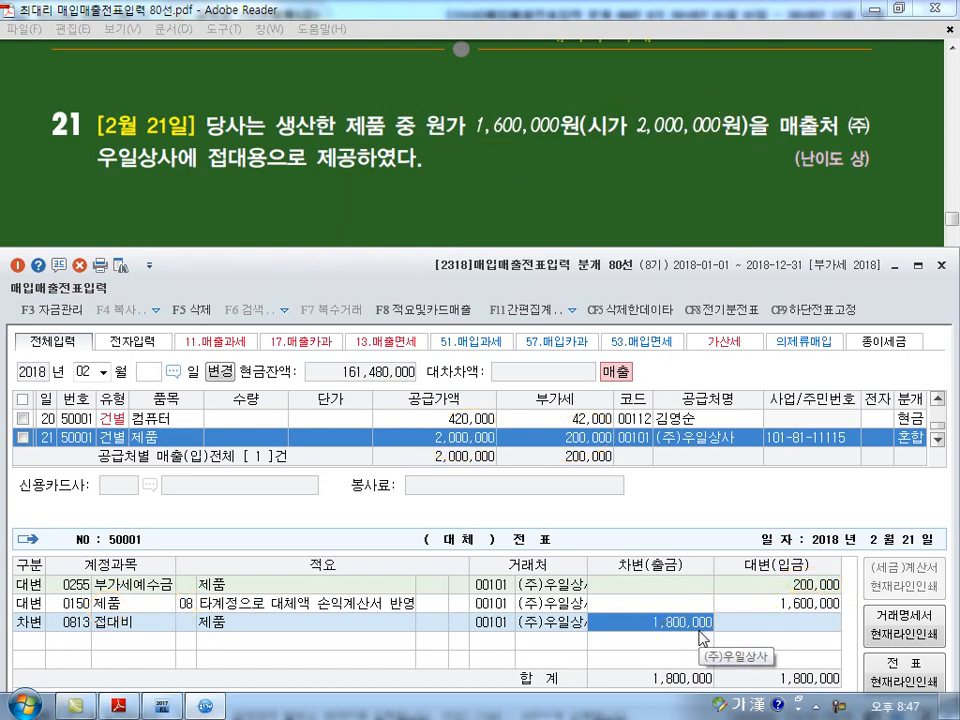
Complete the February 21 voucher and, for problem 22, start a new entry dated March 2
{"action": "key", "text": "Return"}
{"action": "key", "text": "Page_Down"}
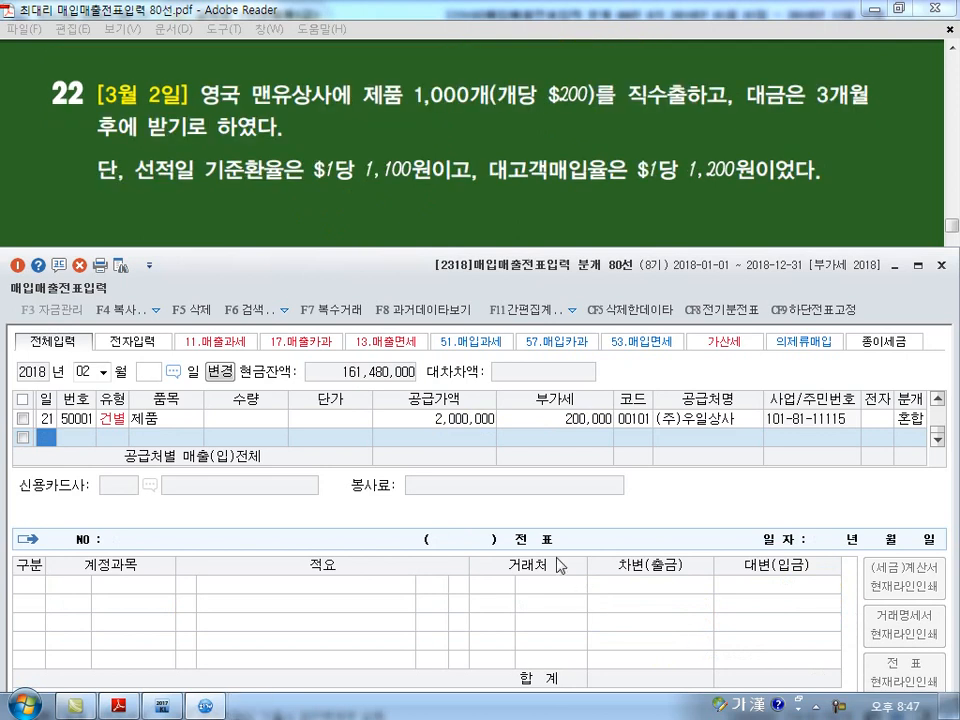
{"action": "left_click", "coordinate": [82, 372]}
{"action": "type", "text": "03"}
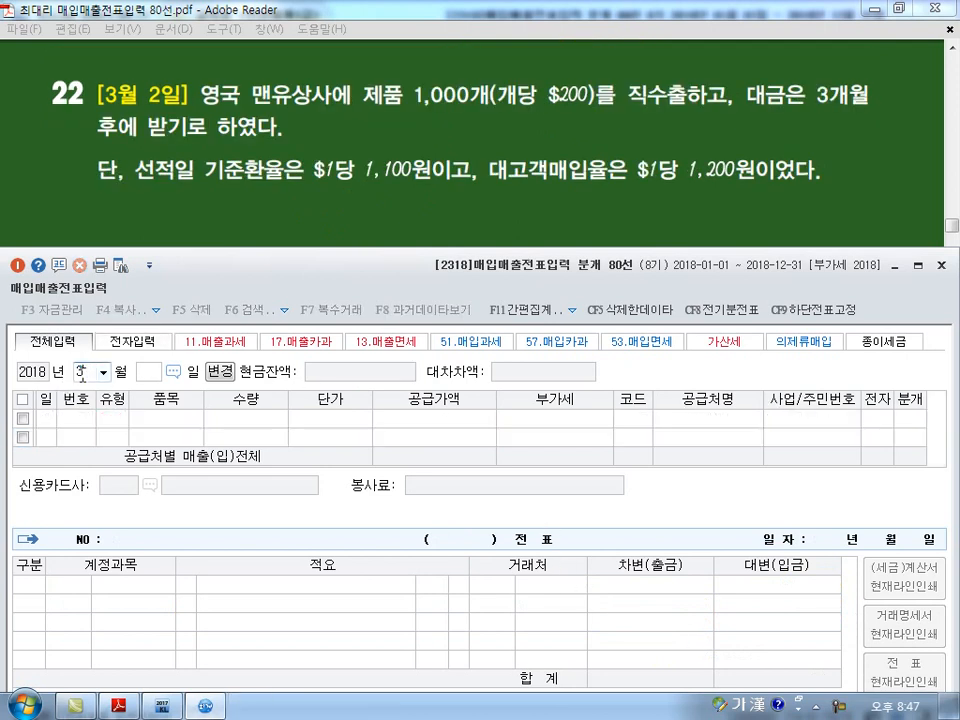
{"action": "key", "text": "Return"}
{"action": "type", "text": "2"}
{"action": "key", "text": "Return"}
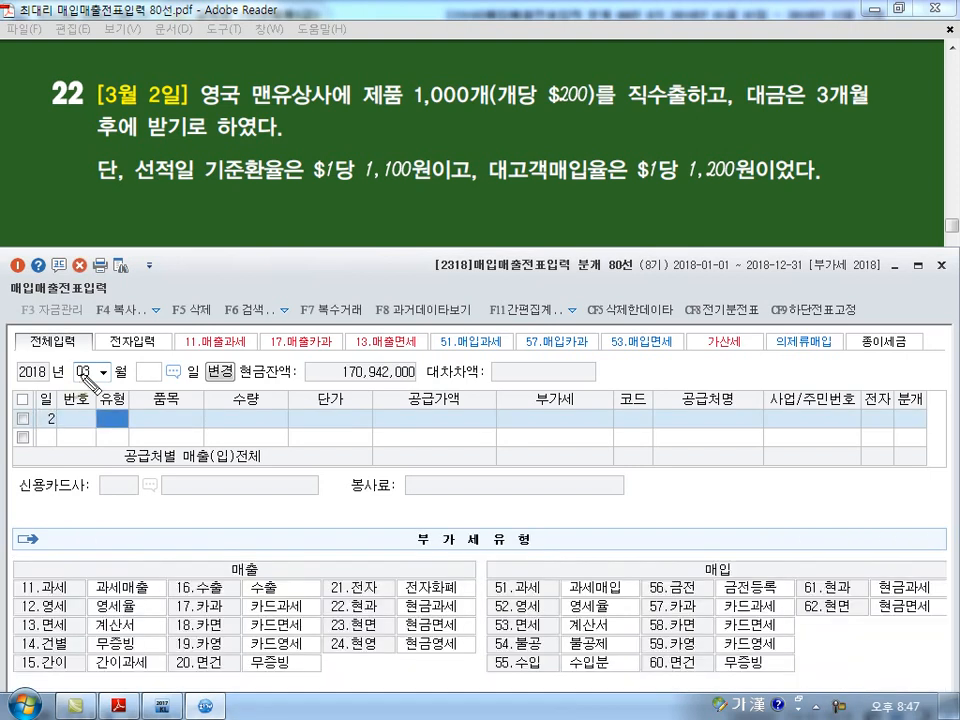
{"action": "left_click_drag", "start_coordinate": [377, 113], "coordinate": [477, 111]}
{"action": "mouse_move", "coordinate": [548, 114]}
{"action": "left_mouse_down"}
{"action": "mouse_move", "coordinate": [590, 112]}
{"action": "mouse_move", "coordinate": [688, 80]}
{"action": "left_mouse_up"}
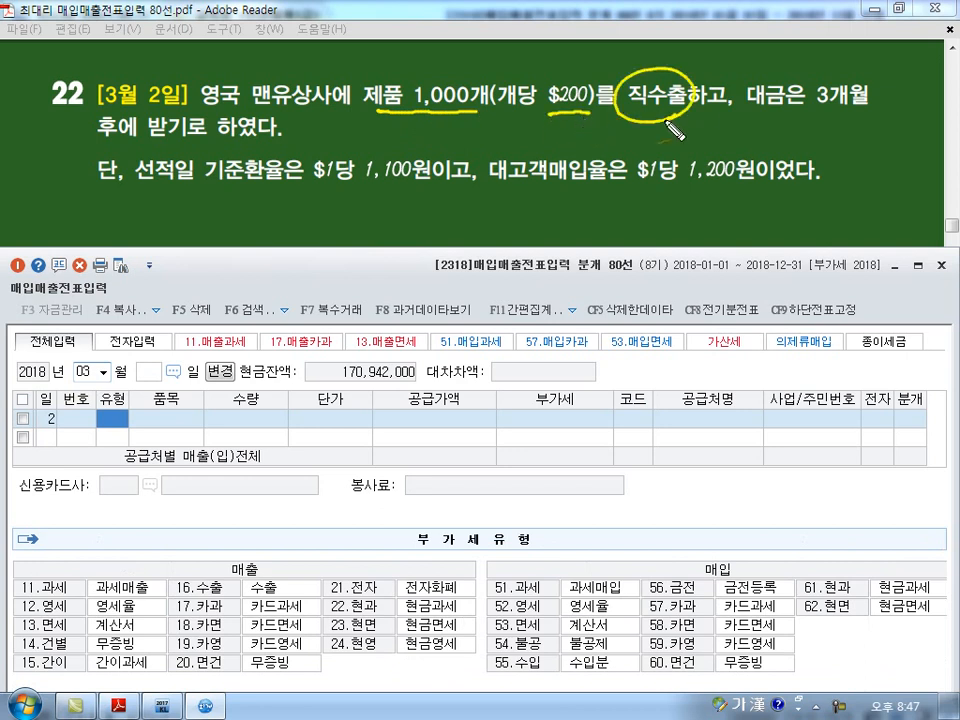
{"action": "left_click_drag", "start_coordinate": [818, 117], "coordinate": [861, 115]}
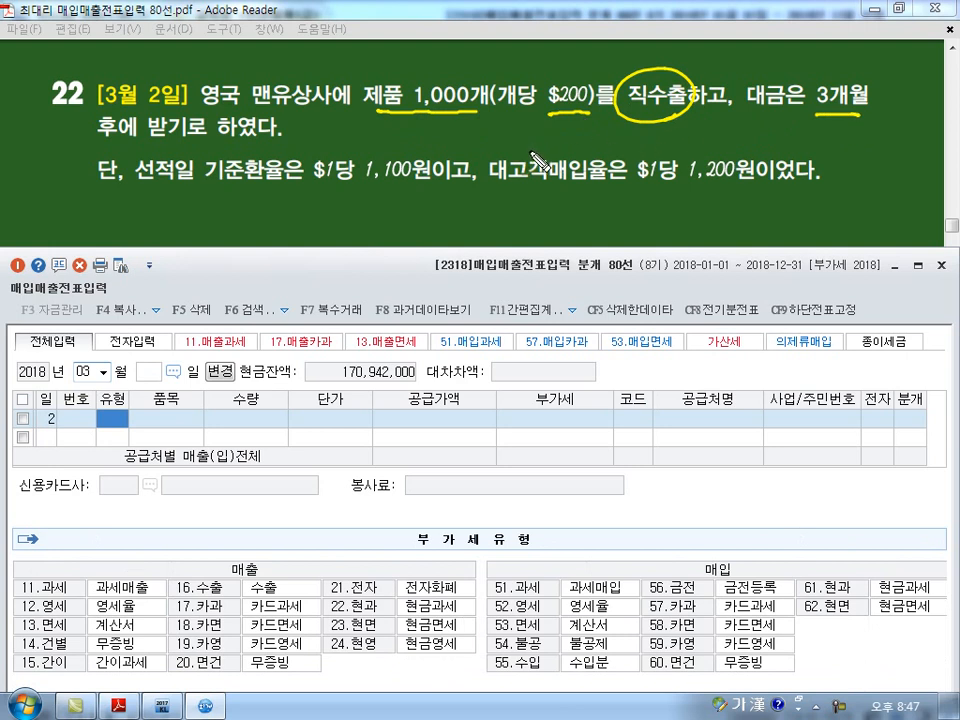
{"action": "left_click_drag", "start_coordinate": [135, 195], "coordinate": [403, 197]}
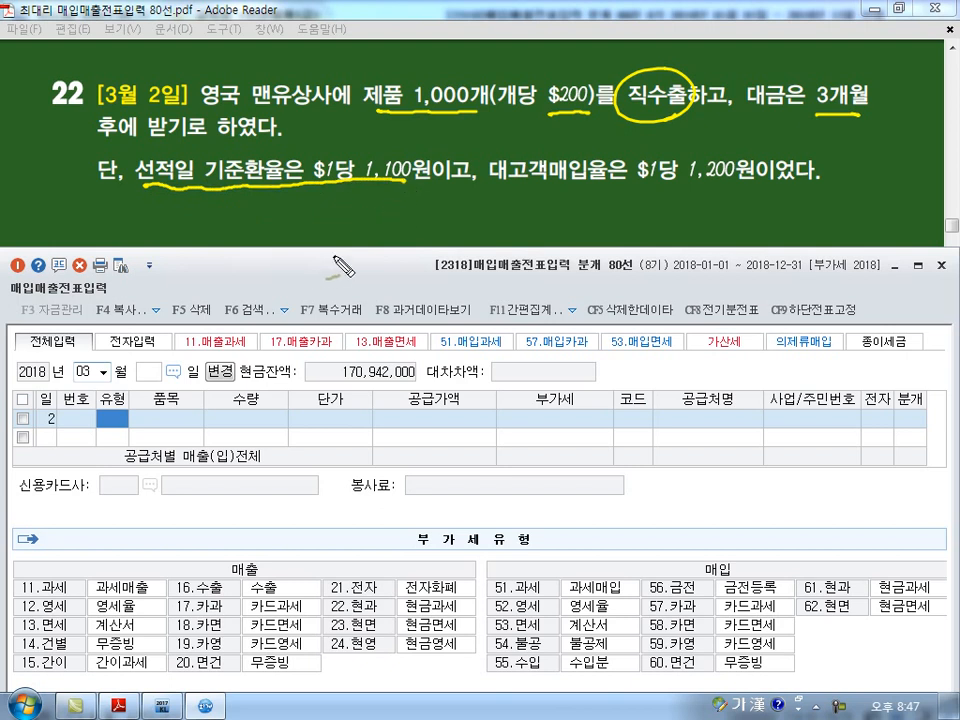
{"action": "mouse_move", "coordinate": [540, 170]}
{"action": "left_mouse_down"}
{"action": "mouse_move", "coordinate": [572, 200]}
{"action": "mouse_move", "coordinate": [537, 201]}
{"action": "left_mouse_up"}
{"action": "mouse_move", "coordinate": [580, 70]}
{"action": "left_mouse_down"}
{"action": "mouse_move", "coordinate": [540, 100]}
{"action": "mouse_move", "coordinate": [590, 122]}
{"action": "left_mouse_up"}
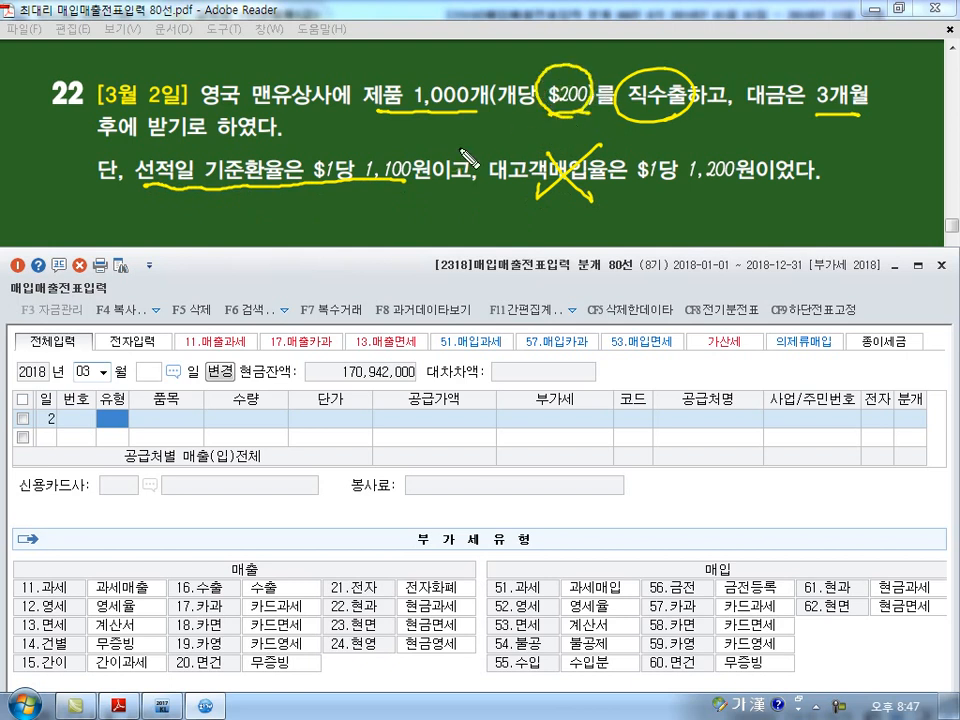
{"action": "mouse_move", "coordinate": [394, 138]}
{"action": "left_mouse_down"}
{"action": "mouse_move", "coordinate": [405, 174]}
{"action": "mouse_move", "coordinate": [420, 132]}
{"action": "left_mouse_up"}
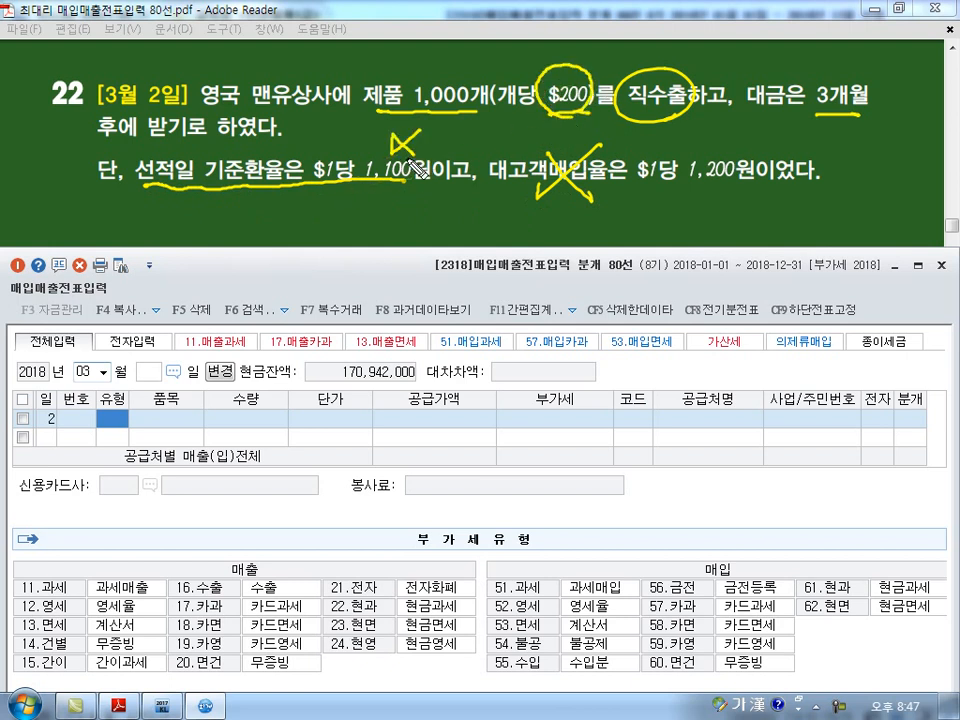
{"action": "key", "text": "Escape"}
Set the March 2 entry's VAT type to 16 (수출) and its item to 제품
{"action": "type", "text": "16"}
{"action": "key", "text": "Return"}
{"action": "type", "text": "ㅈㅈㅍ"}
{"action": "key", "text": "BackSpace"}
{"action": "key", "text": "BackSpace"}
{"action": "type", "text": "제품"}
{"action": "key", "text": "Return"}
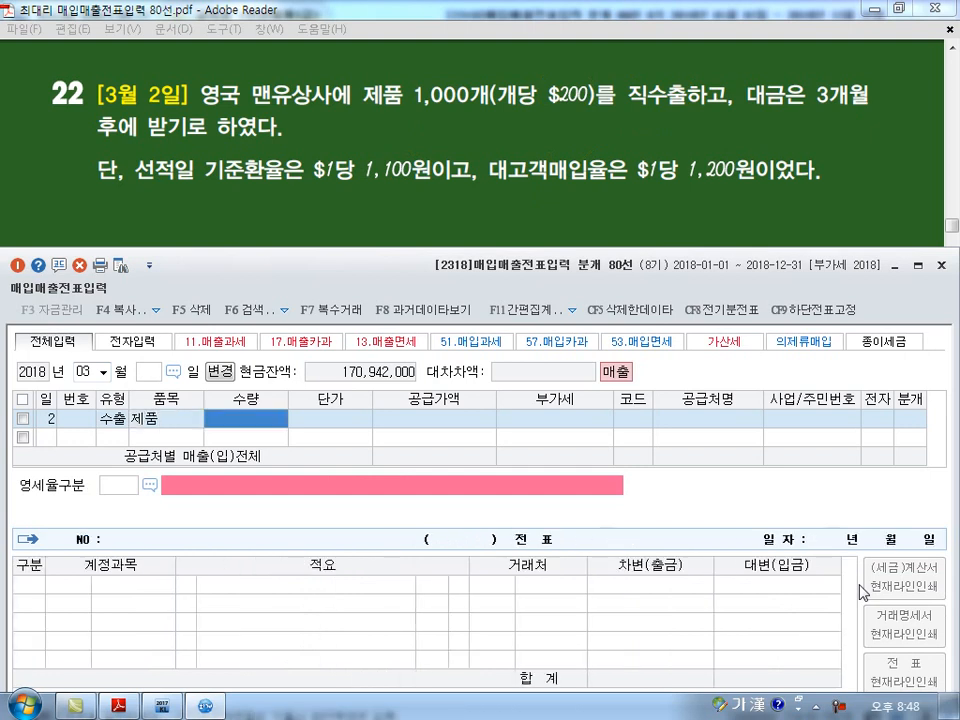
Enter a quantity of 1,000 and a unit price of 220,000 for the March 2 export entry, accepting the calculated supply amount
{"action": "type", "text": "1000"}
{"action": "key", "text": "Return"}
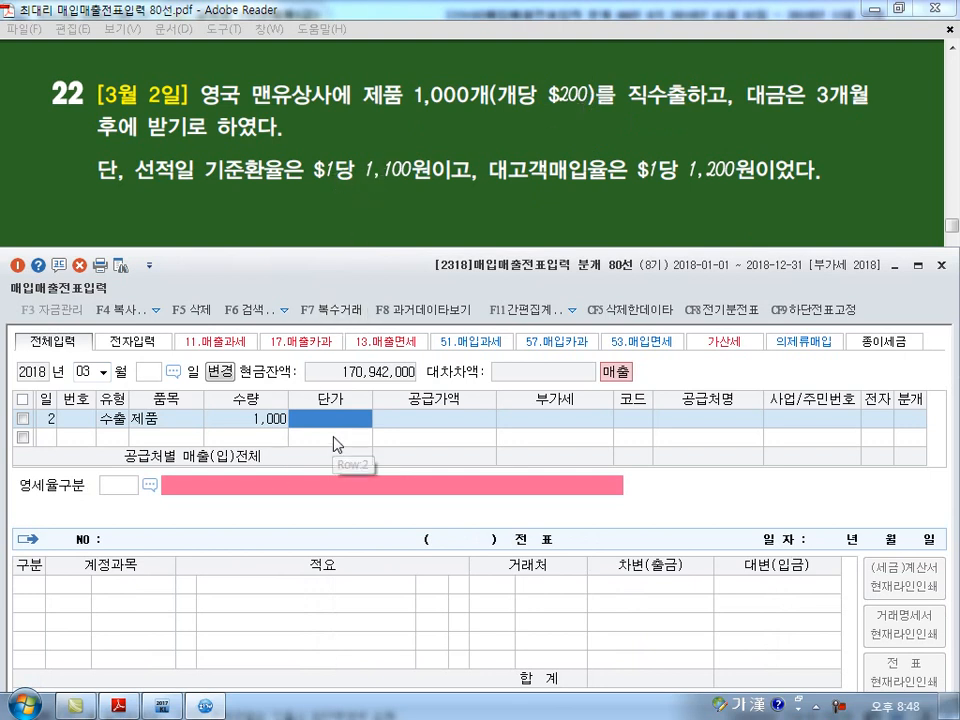
{"action": "type", "text": "2200000"}
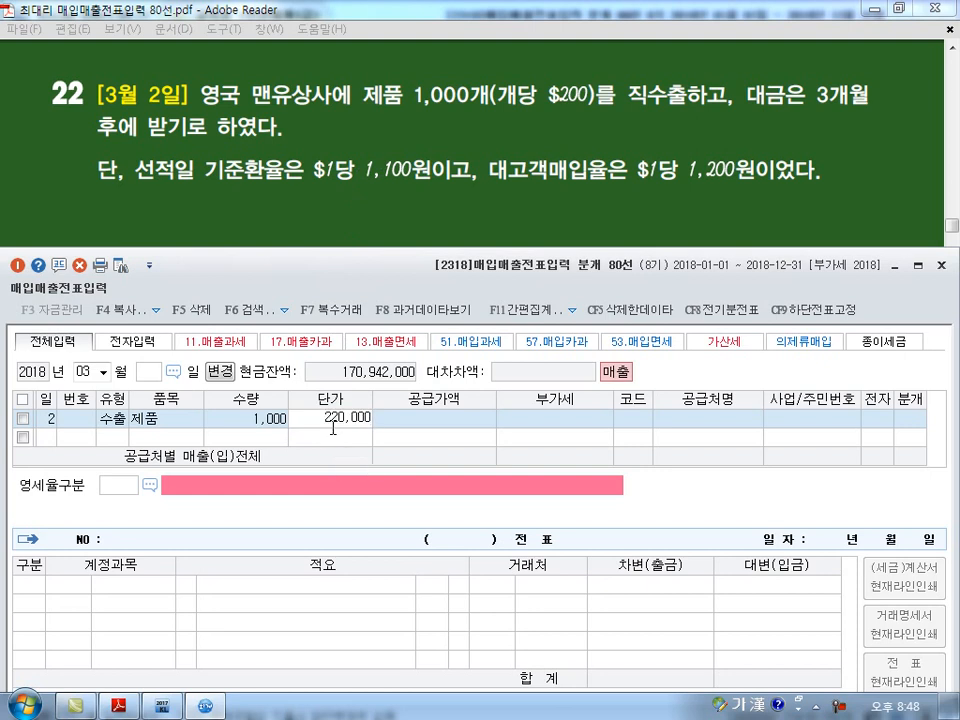
{"action": "key", "text": "Return"}
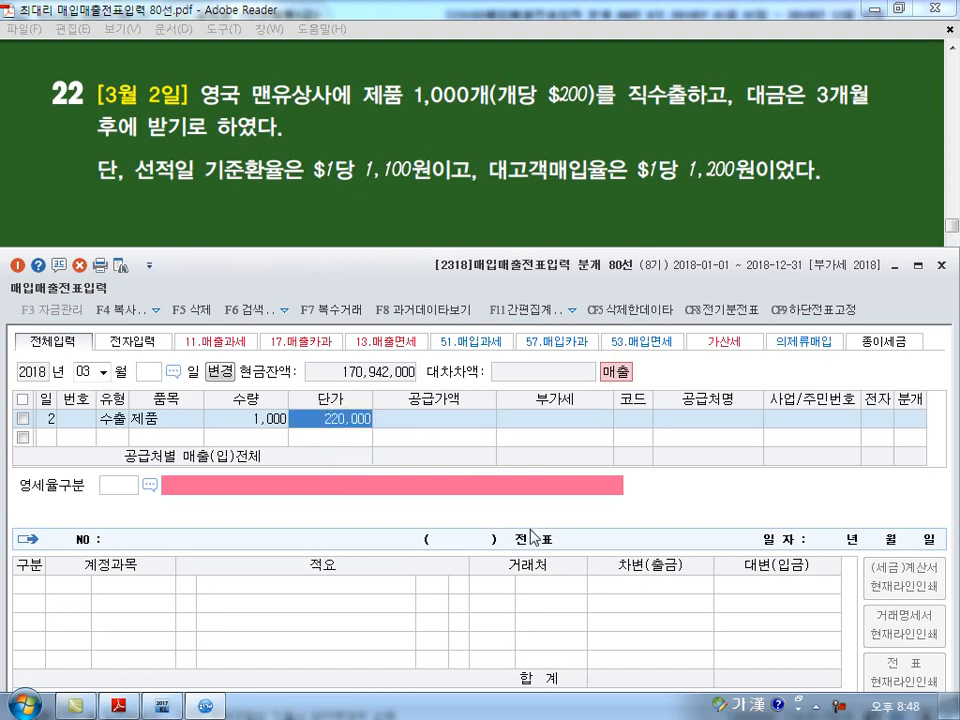
{"action": "key", "text": "Return"}
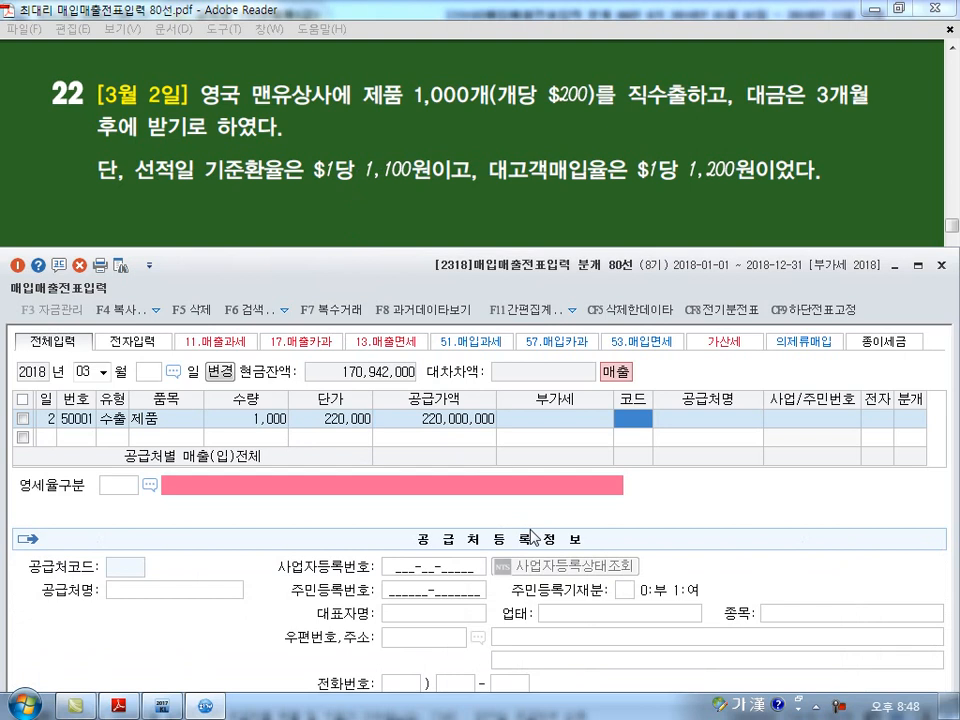
Set the March 2 entry's trading partner to 맨유상사 and its zero-rate category to 1 (직접수출(대행수출 포함))
{"action": "type", "text": "맨유"}
{"action": "key", "text": "Return"}
{"action": "key", "text": "Return"}
{"action": "key", "text": "Return"}
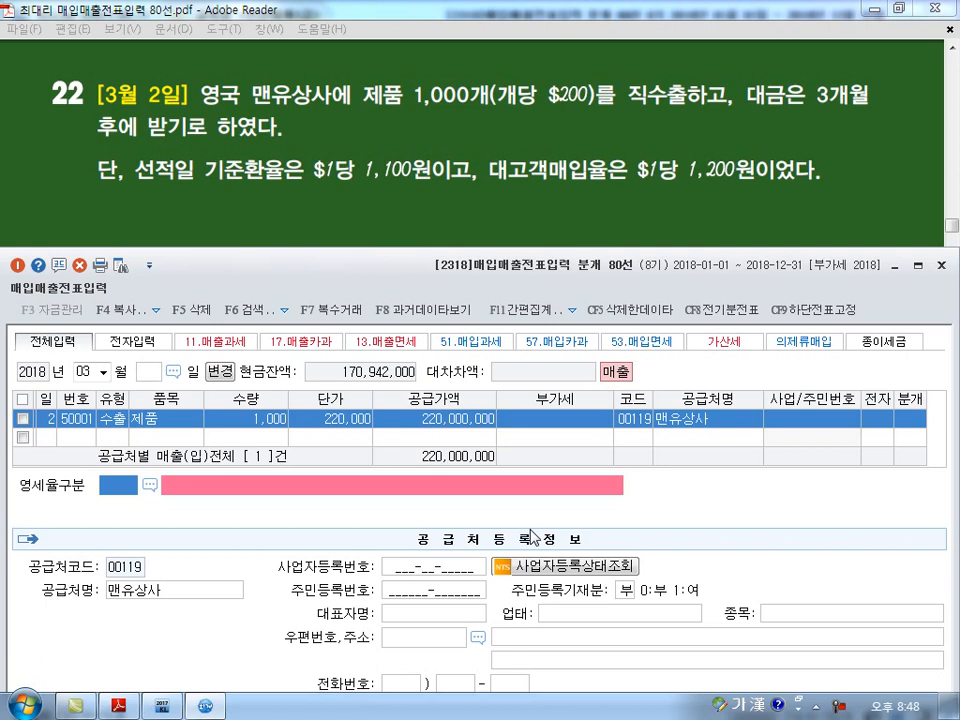
{"action": "key", "text": "F2"}
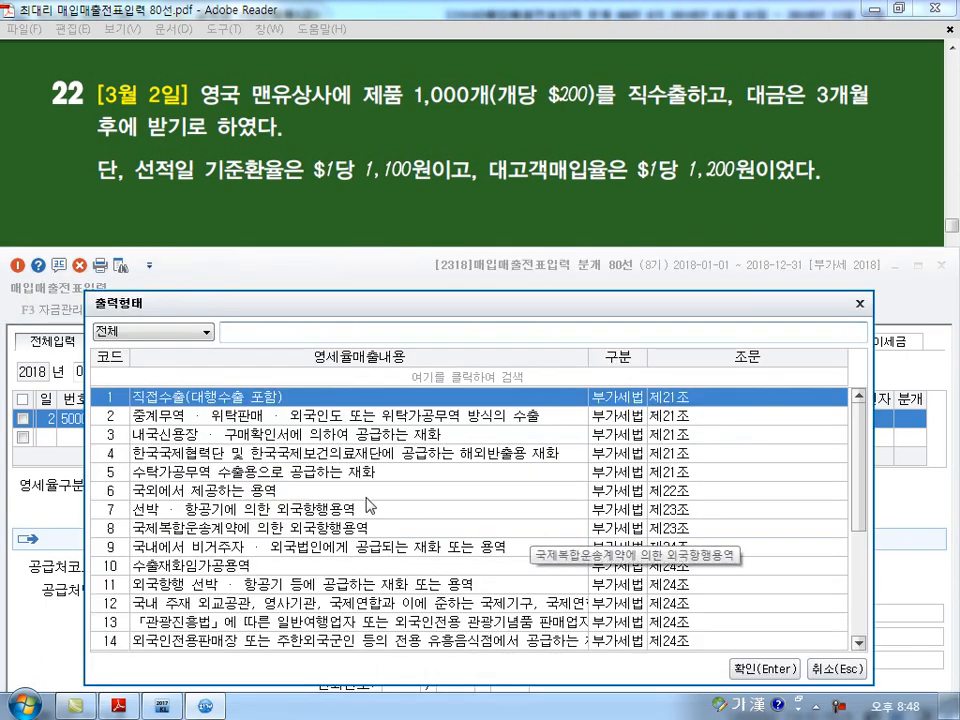
{"action": "left_click", "coordinate": [753, 668]}
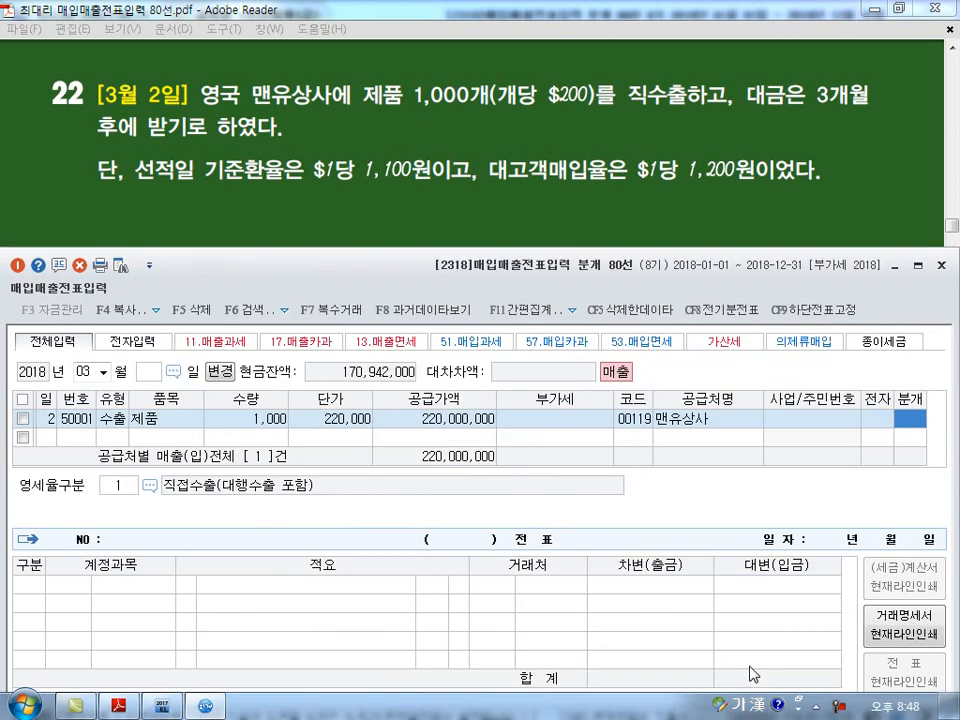
Journalize the March 2 voucher as type 2 (외상), accept its lines, and start a new entry dated March 3
{"action": "type", "text": "2"}
{"action": "key", "text": "Return"}
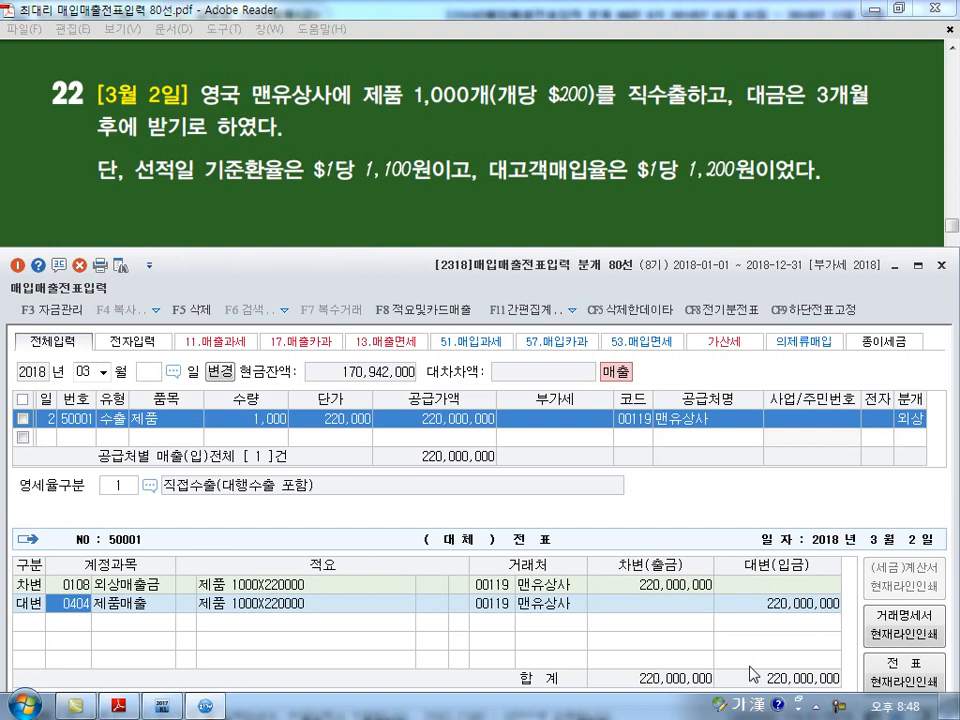
{"action": "key", "text": "Return"}
{"action": "key", "text": "Return"}
{"action": "key", "text": "Return"}
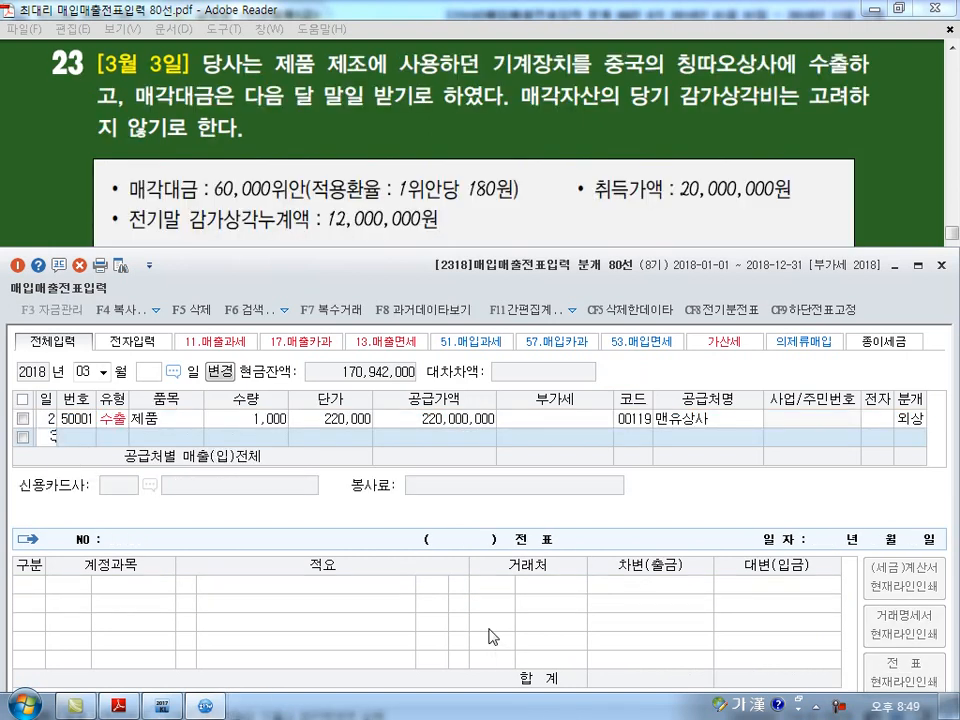
{"action": "type", "text": "3"}
{"action": "key", "text": "Return"}
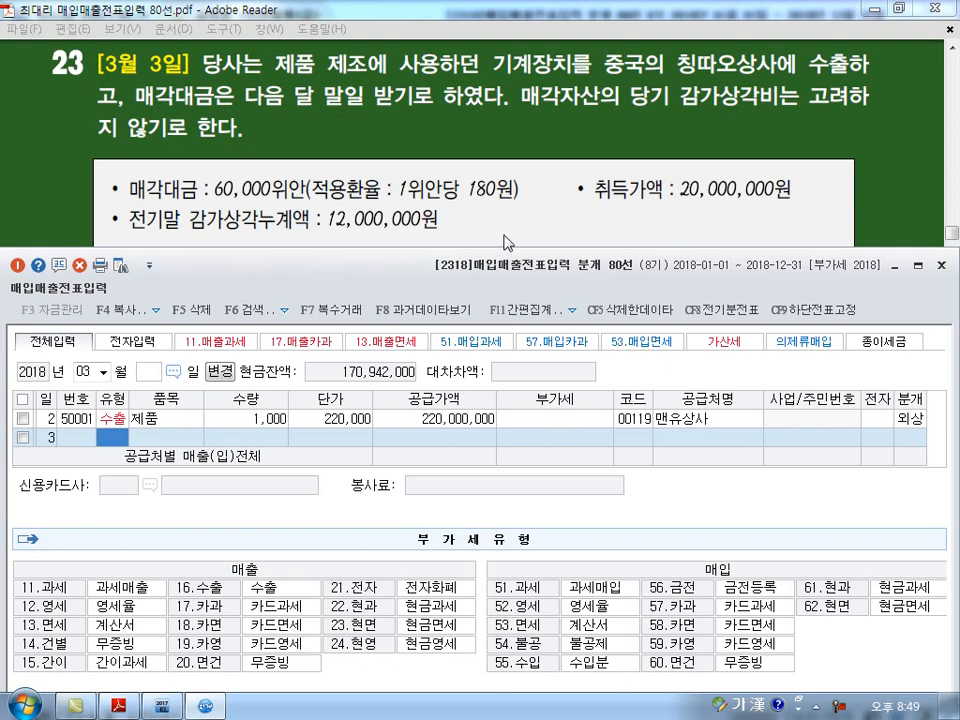
{"action": "mouse_move", "coordinate": [292, 196]}
{"action": "left_mouse_down"}
{"action": "mouse_move", "coordinate": [255, 201]}
{"action": "mouse_move", "coordinate": [280, 168]}
{"action": "mouse_move", "coordinate": [296, 190]}
{"action": "left_mouse_up"}
{"action": "mouse_move", "coordinate": [404, 203]}
{"action": "left_mouse_down"}
{"action": "mouse_move", "coordinate": [455, 203]}
{"action": "mouse_move", "coordinate": [500, 176]}
{"action": "mouse_move", "coordinate": [468, 196]}
{"action": "mouse_move", "coordinate": [492, 213]}
{"action": "left_mouse_up"}
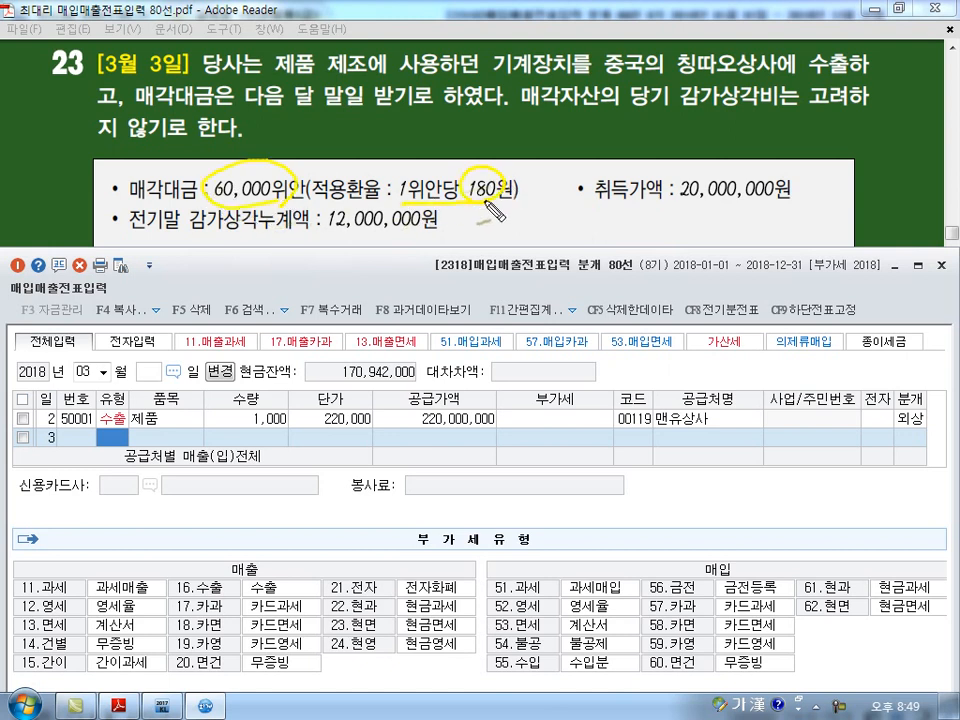
{"action": "left_click_drag", "start_coordinate": [440, 423], "coordinate": [405, 434]}
{"action": "key", "text": "Escape"}
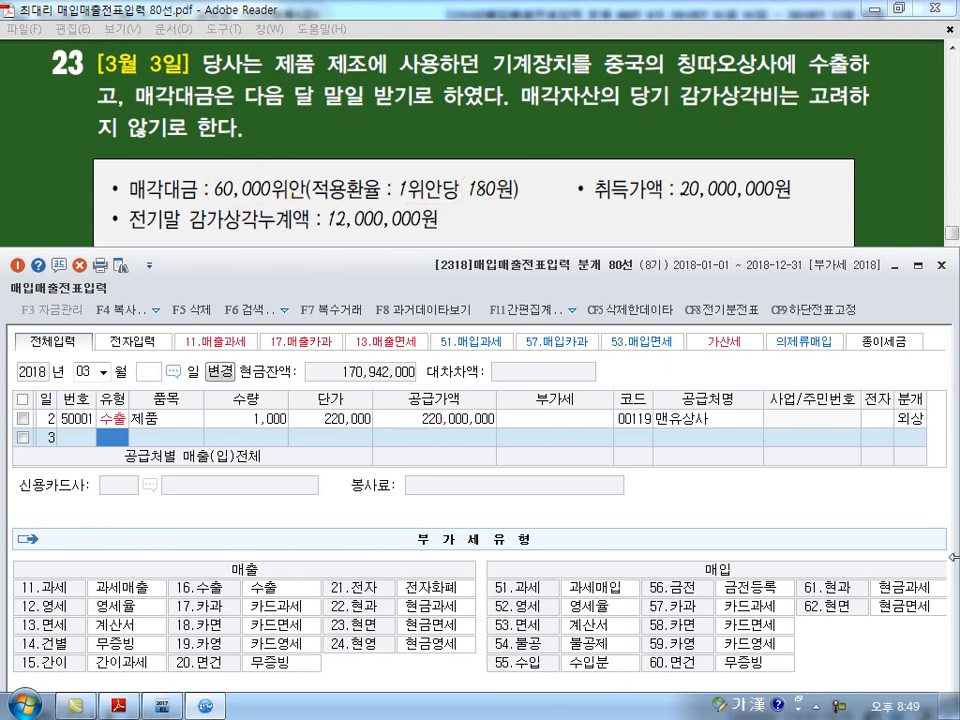
Set the March 3 entry's VAT type to 16 (수출) and its item to 기계장치
{"action": "type", "text": "16"}
{"action": "key", "text": "Return"}
{"action": "type", "text": "더"}
{"action": "key", "text": "BackSpace"}
{"action": "key", "text": "BackSpace"}
{"action": "type", "text": "기계장치"}
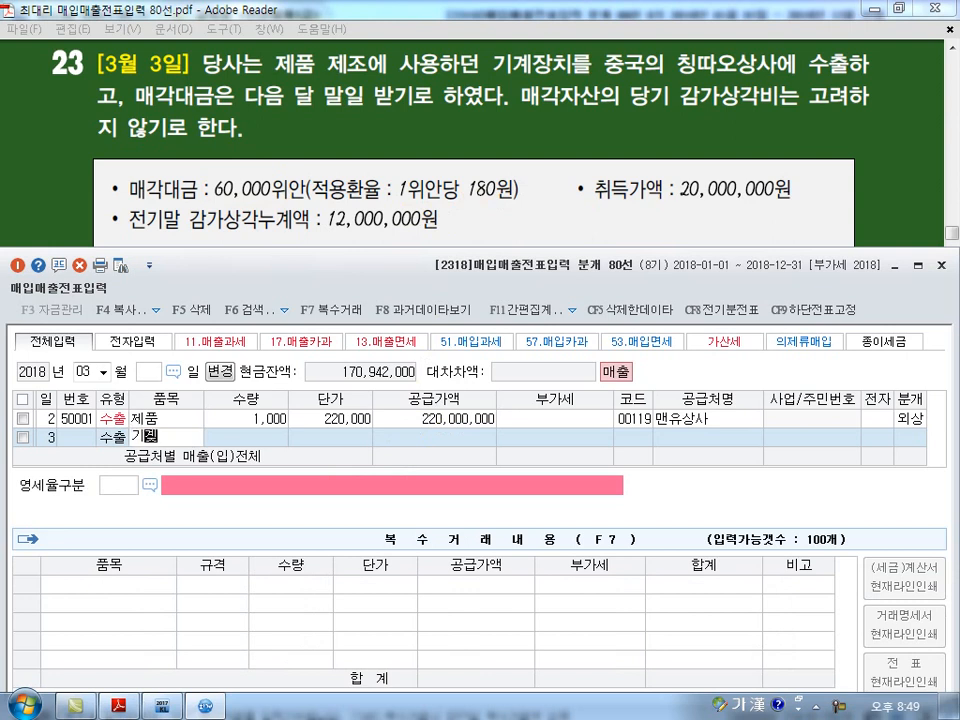
{"action": "key", "text": "Return"}
{"action": "key", "text": "Return"}
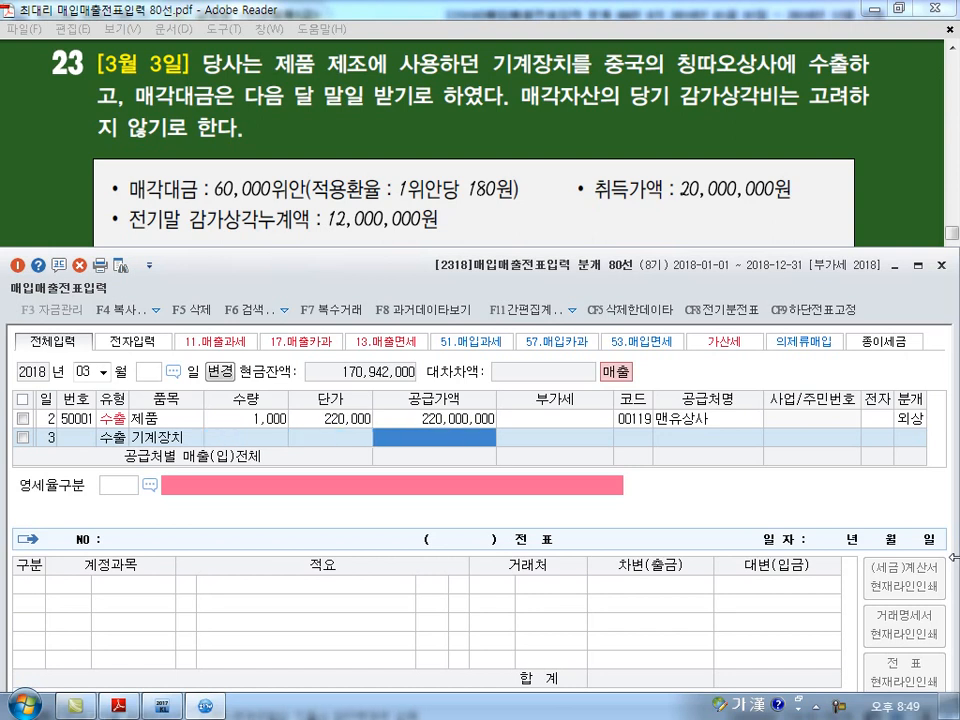
Enter a quantity of 60,000 and a unit price of 180 on the 기계장치 entry to calculate its supply amount
{"action": "key", "text": "Left"}
{"action": "key", "text": "Left"}
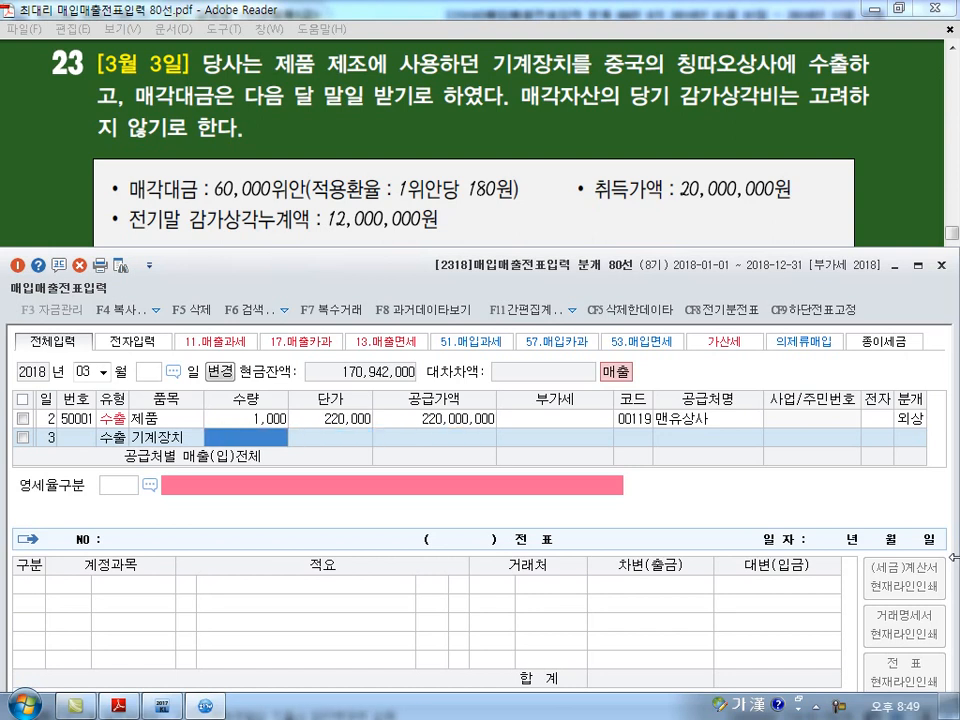
{"action": "type", "text": "60000"}
{"action": "key", "text": "Return"}
{"action": "type", "text": "180"}
{"action": "key", "text": "Return"}
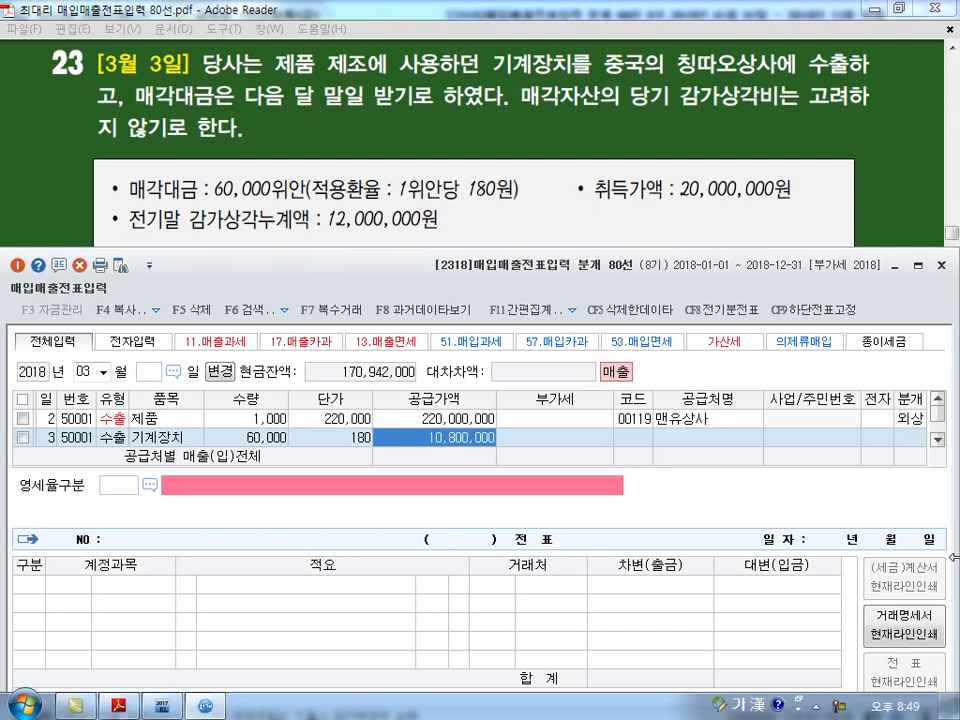
Clear the quantity and unit price of the 기계장치 entry, keeping the 10,800,000 supply amount, and continue to the trading partner
{"action": "key", "text": "Left"}
{"action": "key", "text": "Left"}
{"action": "key", "text": "Return"}
{"action": "key", "text": "Return"}
{"action": "key", "text": "Return"}
{"action": "key", "text": "Return"}
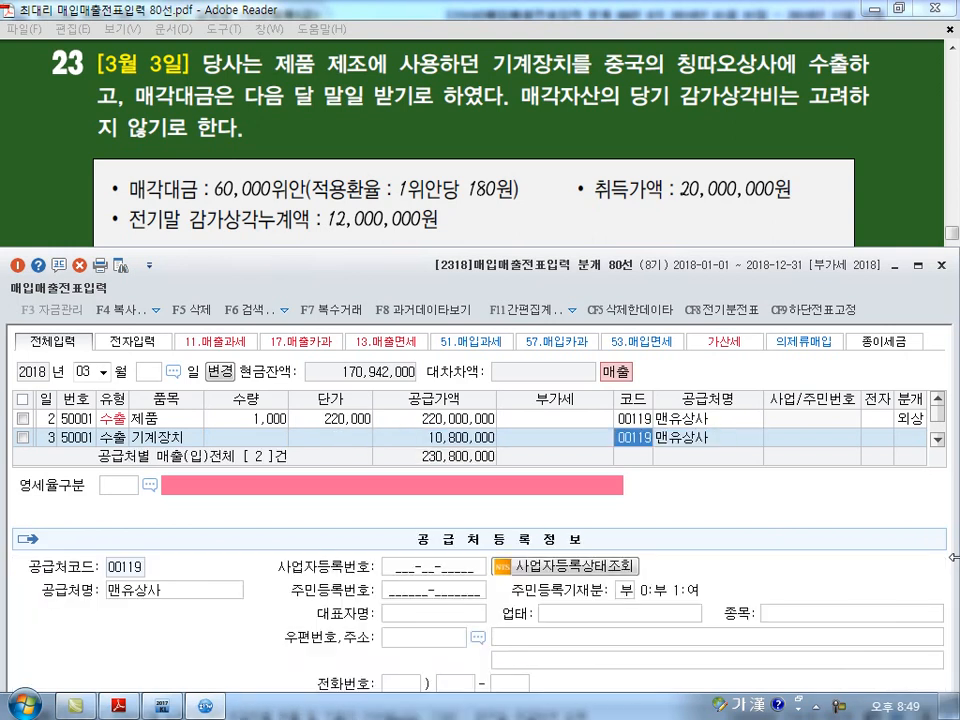
Set the March 3 entry's trading partner to 칭따오상사 and its zero-rate category to 1 (직접수출(대행수출 포함))
{"action": "type", "text": "칭"}
{"action": "key", "text": "Return"}
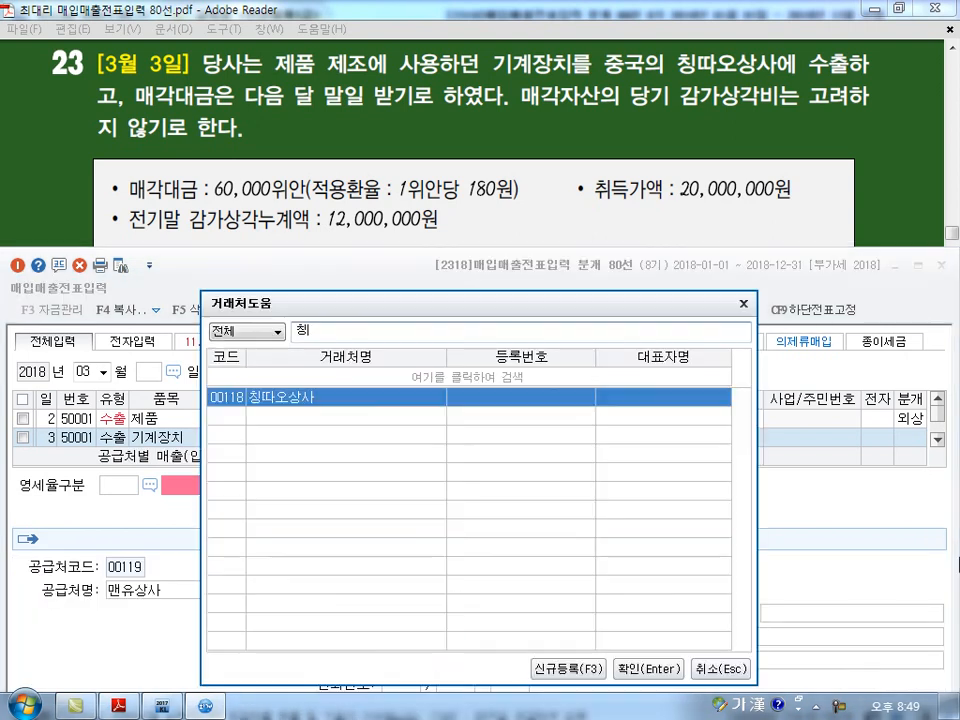
{"action": "key", "text": "Return"}
{"action": "key", "text": "Return"}
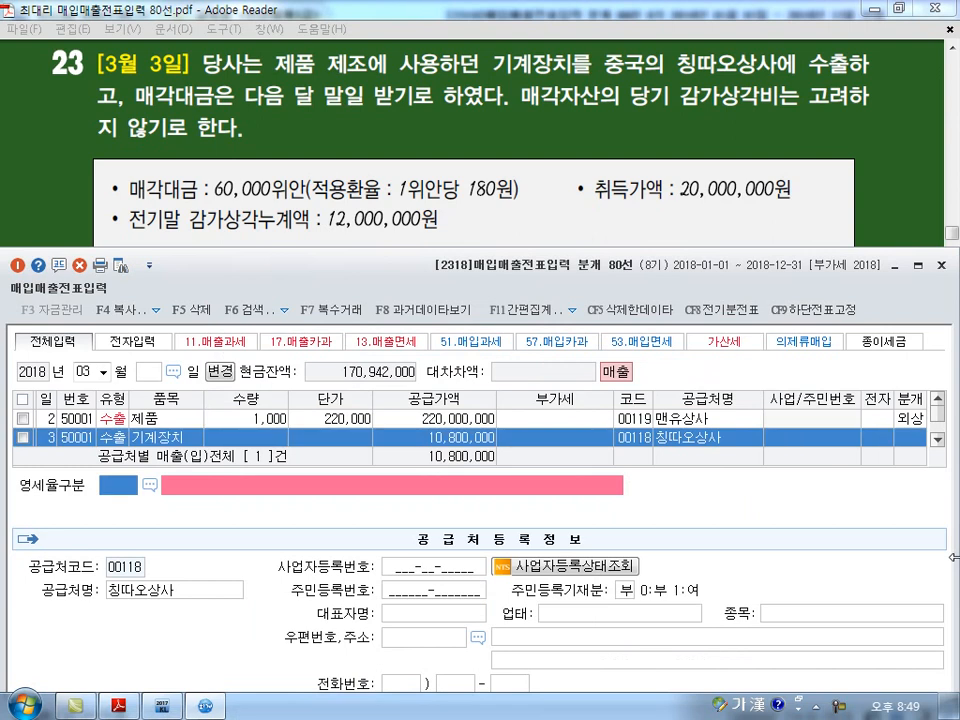
{"action": "type", "text": "1"}
{"action": "key", "text": "Return"}
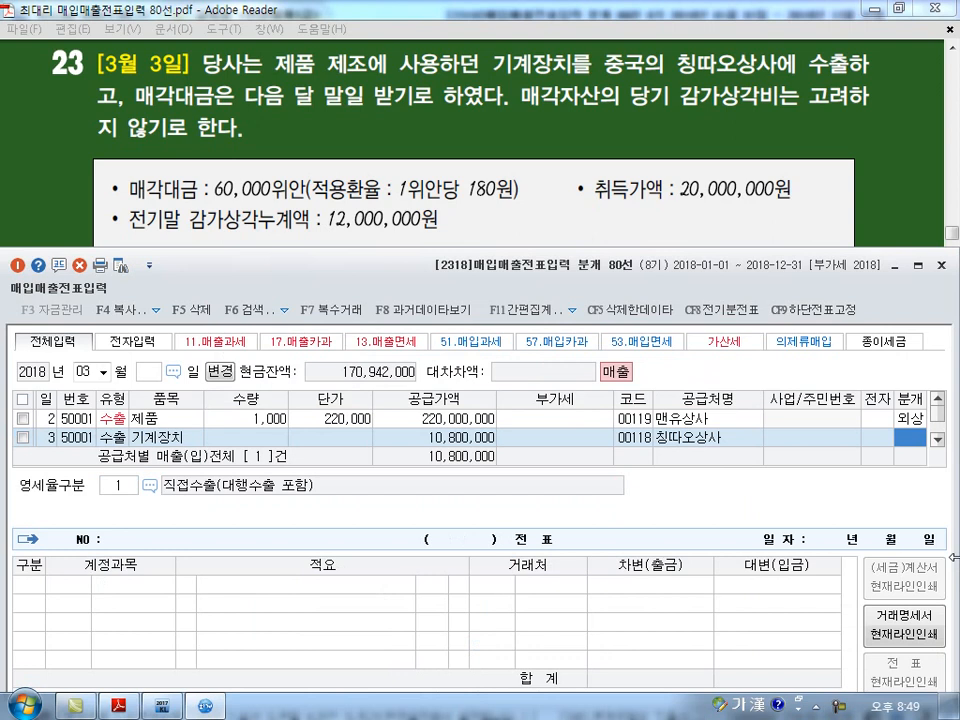
Journalize the March 3 voucher as type 3 (혼합) and set the credit line to account 206 (기계장치) for 20,000,000
{"action": "type", "text": "3"}
{"action": "key", "text": "Return"}
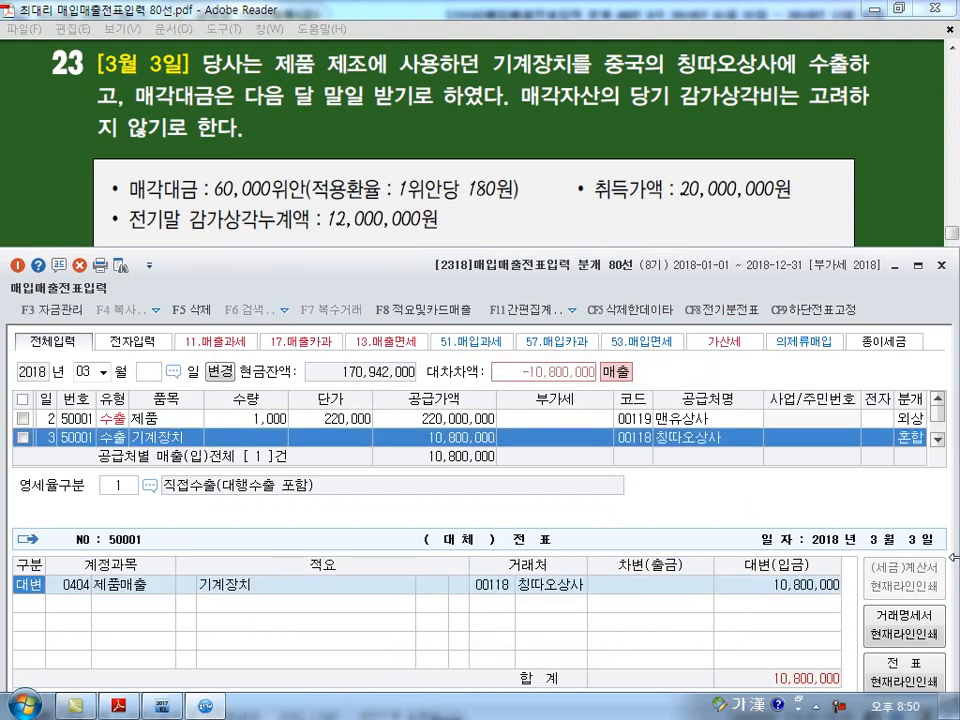
{"action": "left_click", "coordinate": [68, 584]}
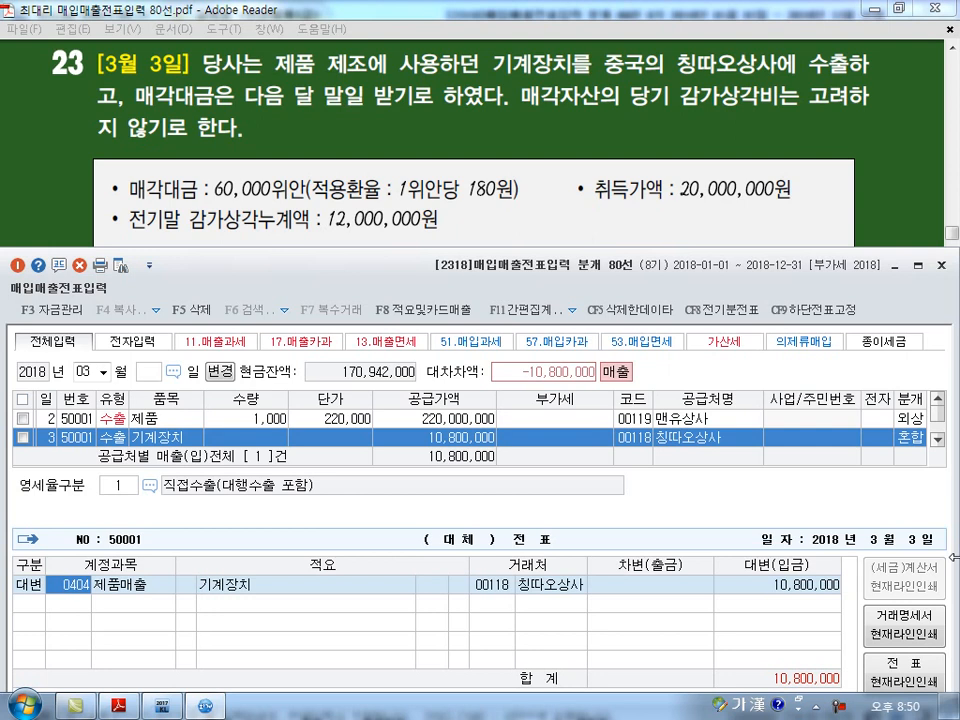
{"action": "type", "text": "0206"}
{"action": "key", "text": "Return"}
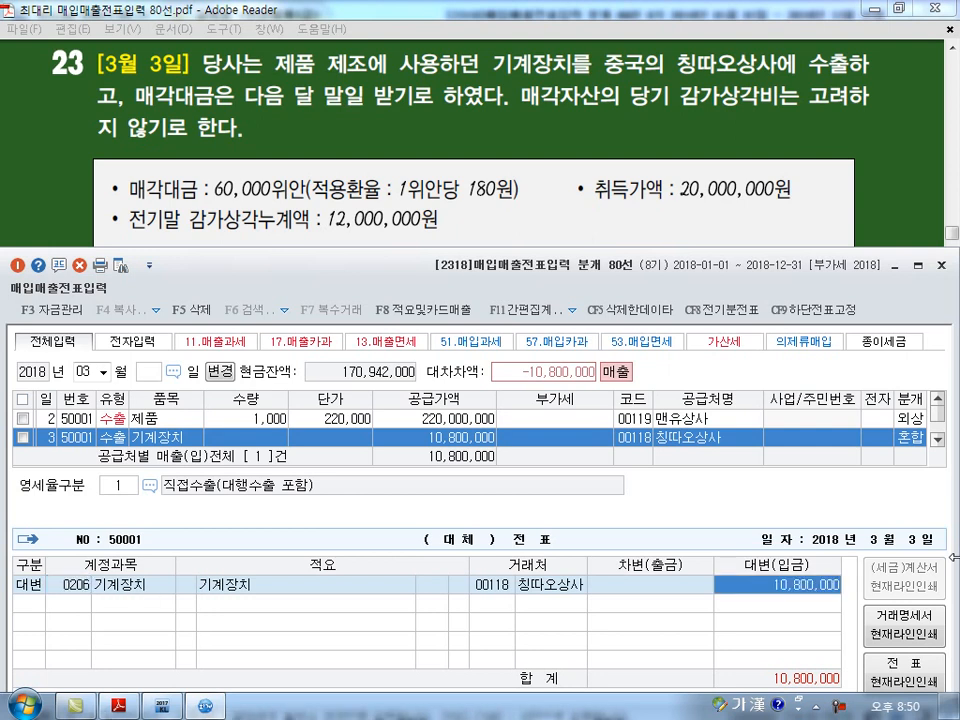
{"action": "type", "text": "20000000"}
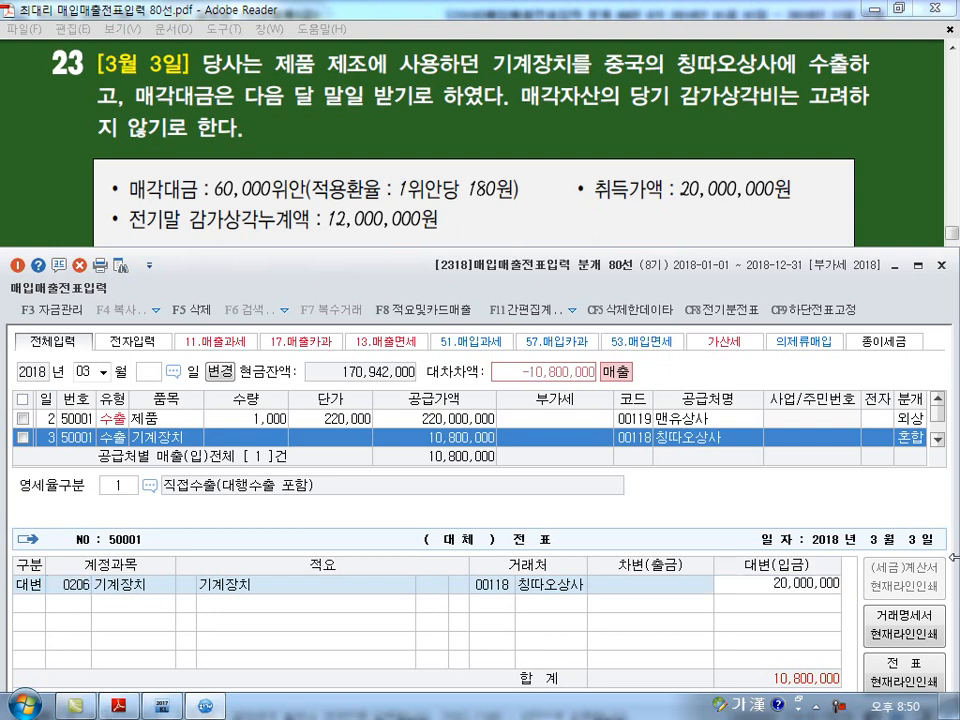
{"action": "key", "text": "Return"}
Add a debit line for account 207 (감가상각누계액) of 12,000,000
{"action": "type", "text": "30207"}
{"action": "key", "text": "Return"}
{"action": "key", "text": "Return"}
{"action": "key", "text": "Return"}
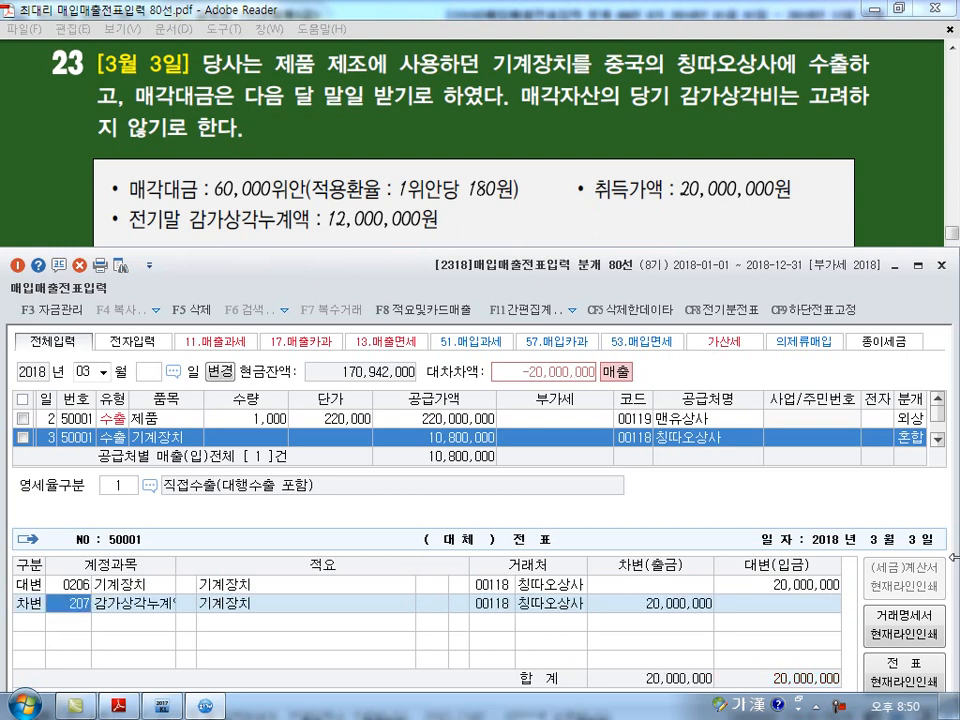
{"action": "type", "text": "12000000"}
{"action": "key", "text": "Return"}
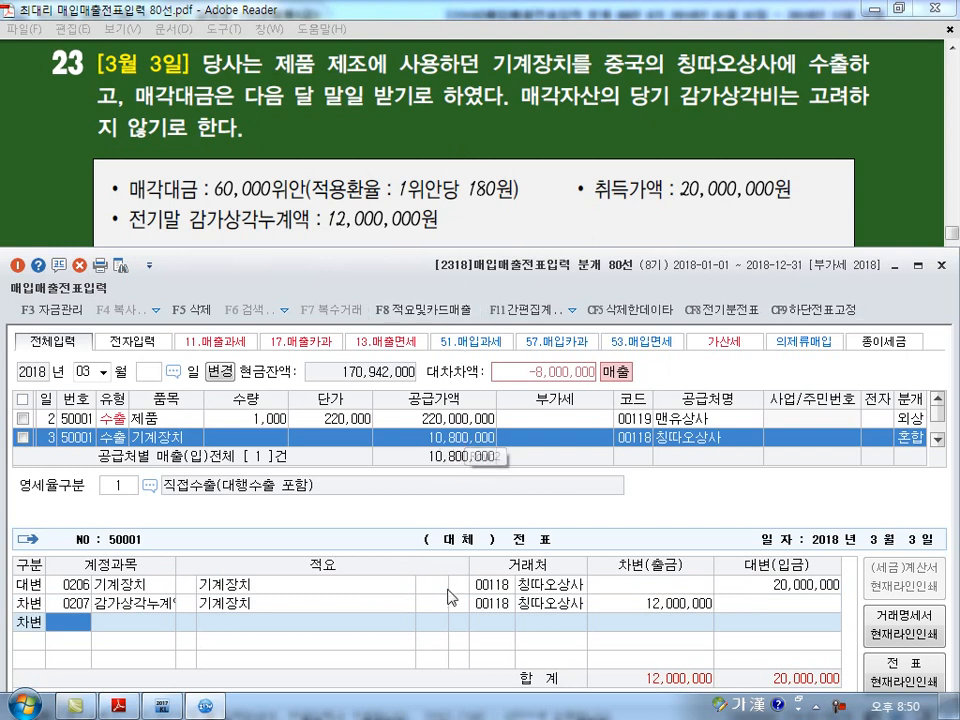
Add a debit line for account 120 (미수금) of 10,800,000
{"action": "type", "text": "120"}
{"action": "key", "text": "Return"}
{"action": "key", "text": "Return"}
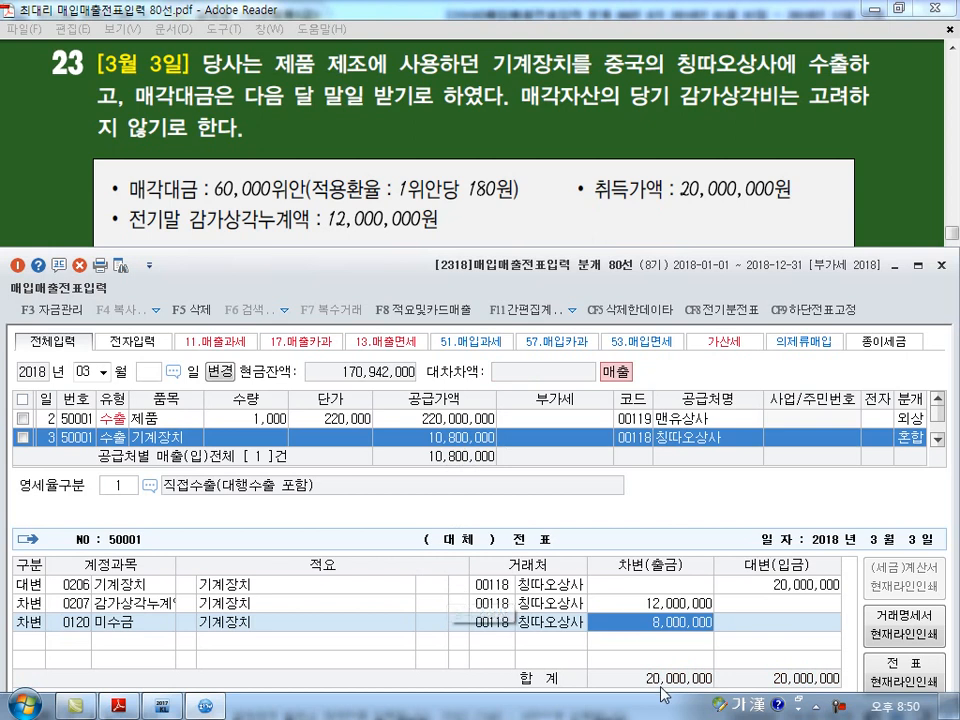
{"action": "type", "text": "10800000"}
{"action": "key", "text": "Return"}
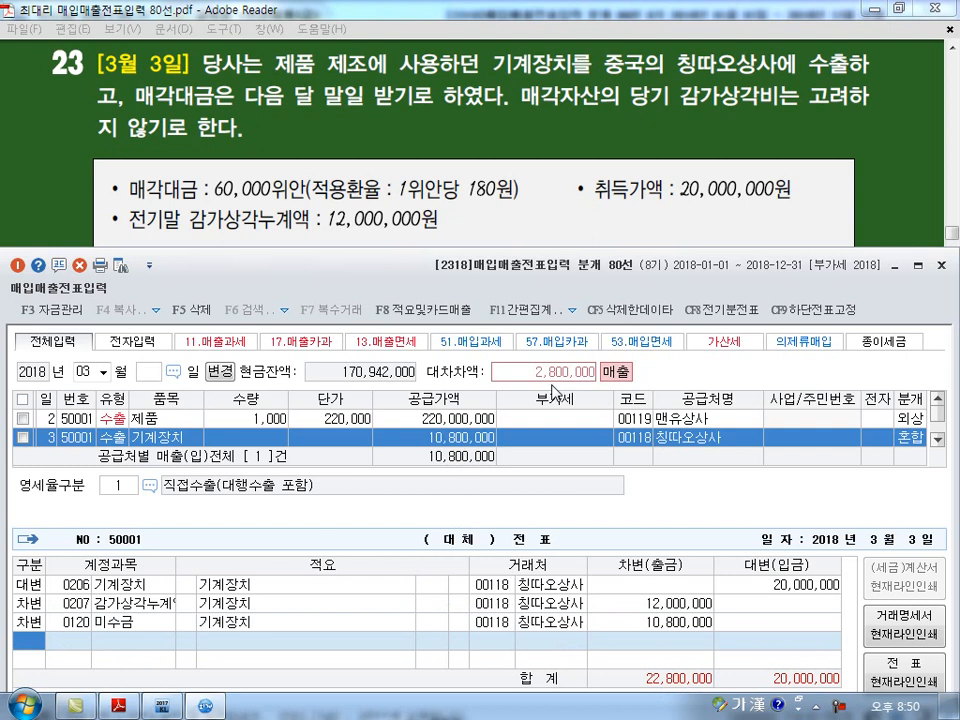
Add a credit line for account 914, the gain on disposing of the machine, with the balancing amount of 2,800,000
{"action": "type", "text": "4"}
{"action": "key", "text": "Return"}
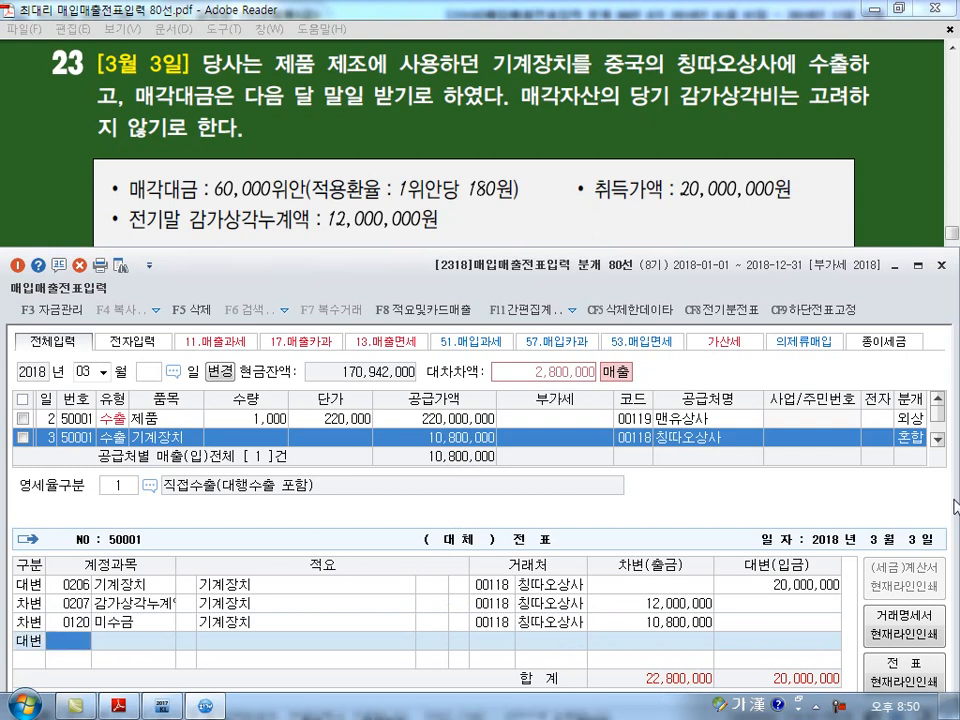
{"action": "type", "text": "914"}
{"action": "key", "text": "Return"}
{"action": "key", "text": "Return"}
{"action": "key", "text": "Return"}
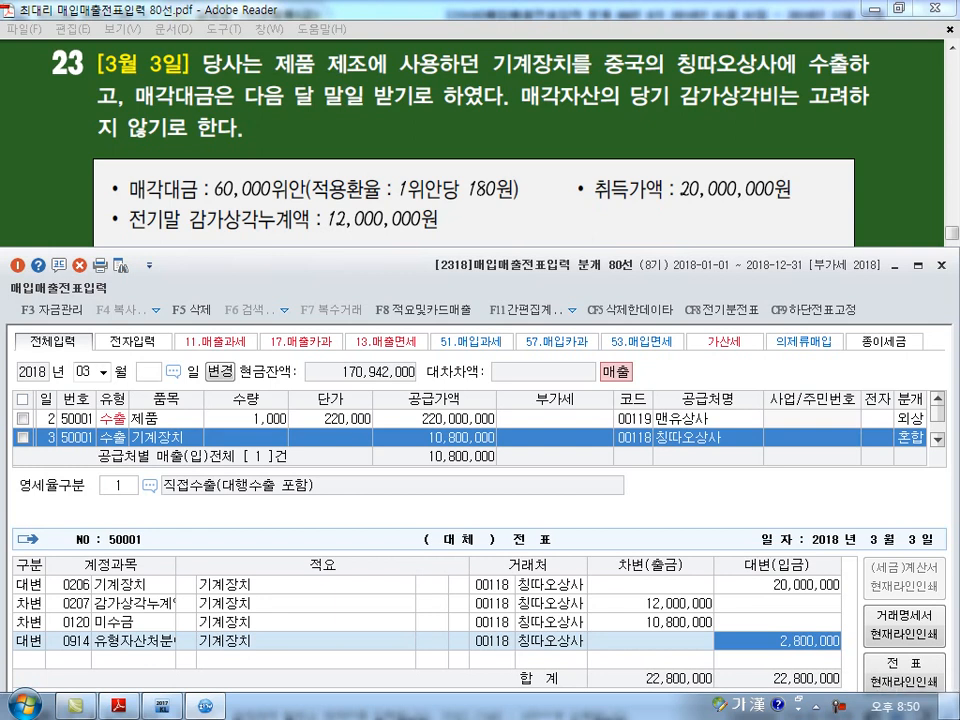
Complete the March 3 voucher and, for problem 24, start a new entry dated March 4
{"action": "key", "text": "Return"}
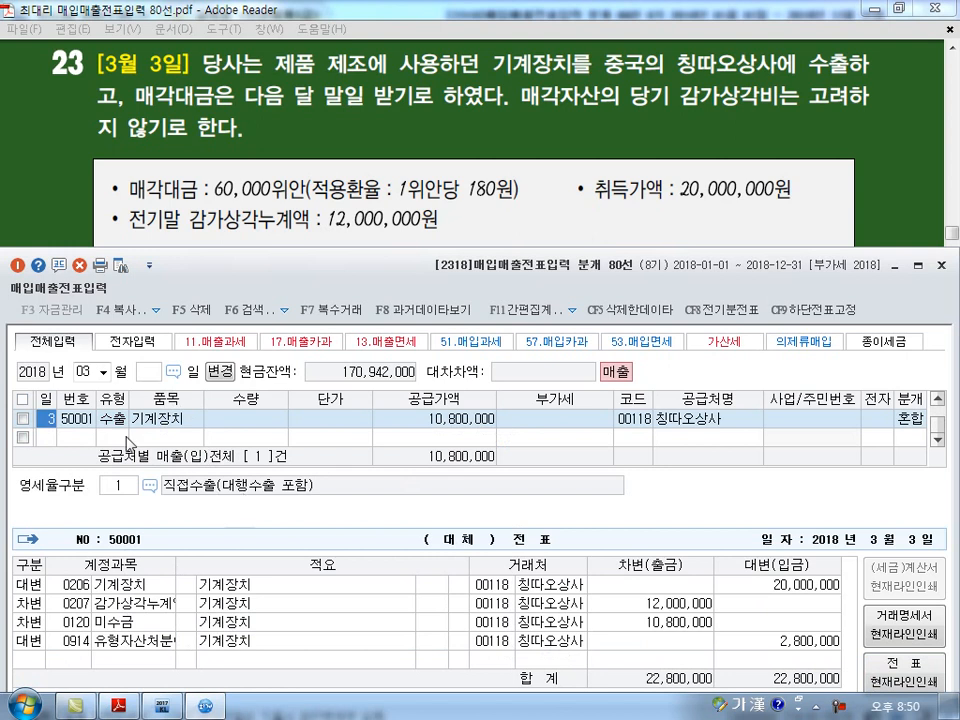
{"action": "left_click", "coordinate": [50, 440]}
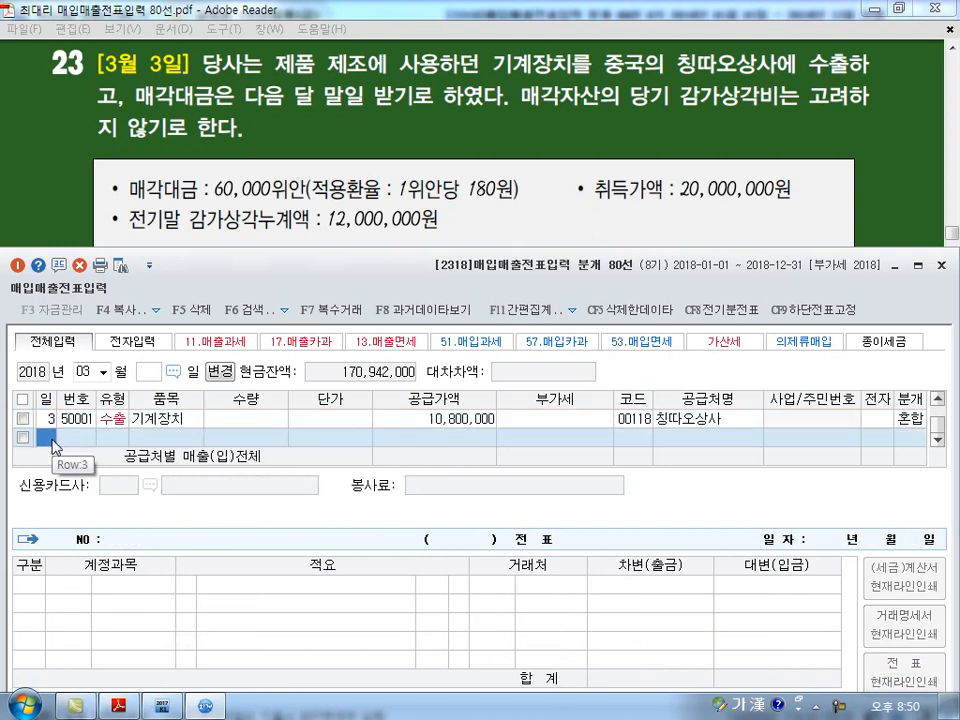
{"action": "type", "text": "4"}
{"action": "key", "text": "Return"}
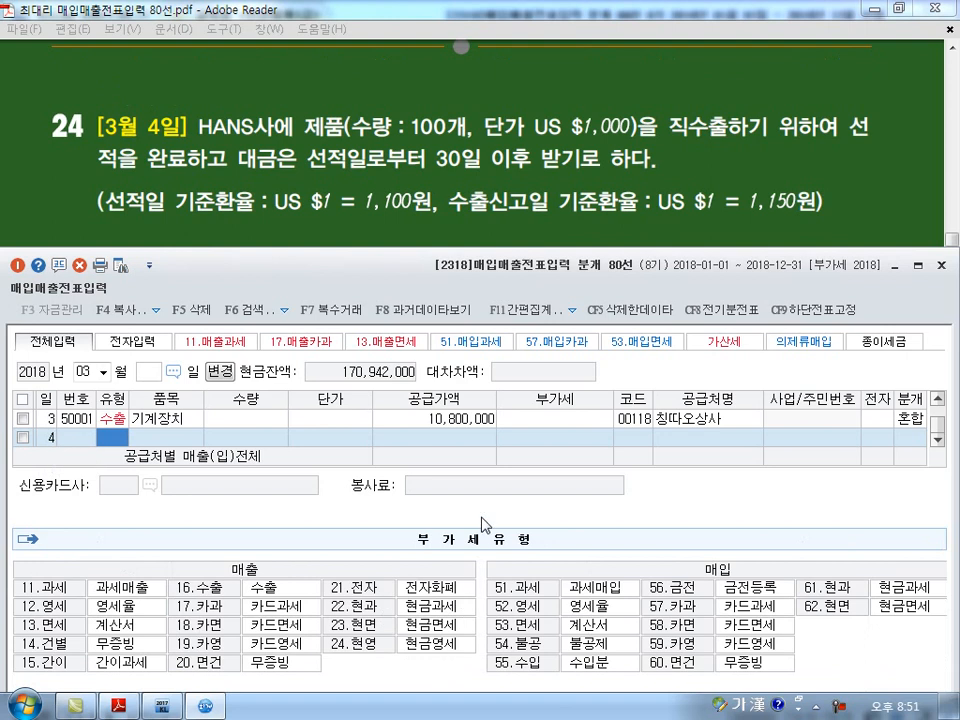
{"action": "left_click_drag", "start_coordinate": [418, 136], "coordinate": [472, 138]}
{"action": "left_click_drag", "start_coordinate": [570, 140], "coordinate": [630, 140]}
{"action": "mouse_move", "coordinate": [725, 100]}
{"action": "left_mouse_down"}
{"action": "mouse_move", "coordinate": [738, 122]}
{"action": "mouse_move", "coordinate": [705, 148]}
{"action": "left_mouse_up"}
{"action": "left_click_drag", "start_coordinate": [437, 172], "coordinate": [498, 172]}
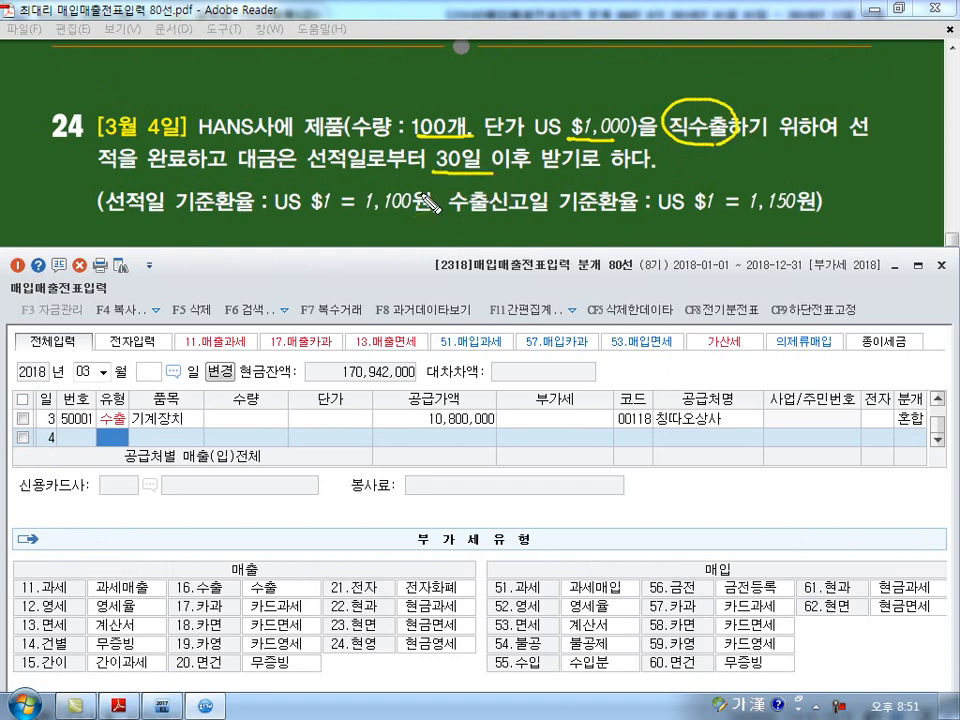
{"action": "left_click_drag", "start_coordinate": [116, 223], "coordinate": [247, 216]}
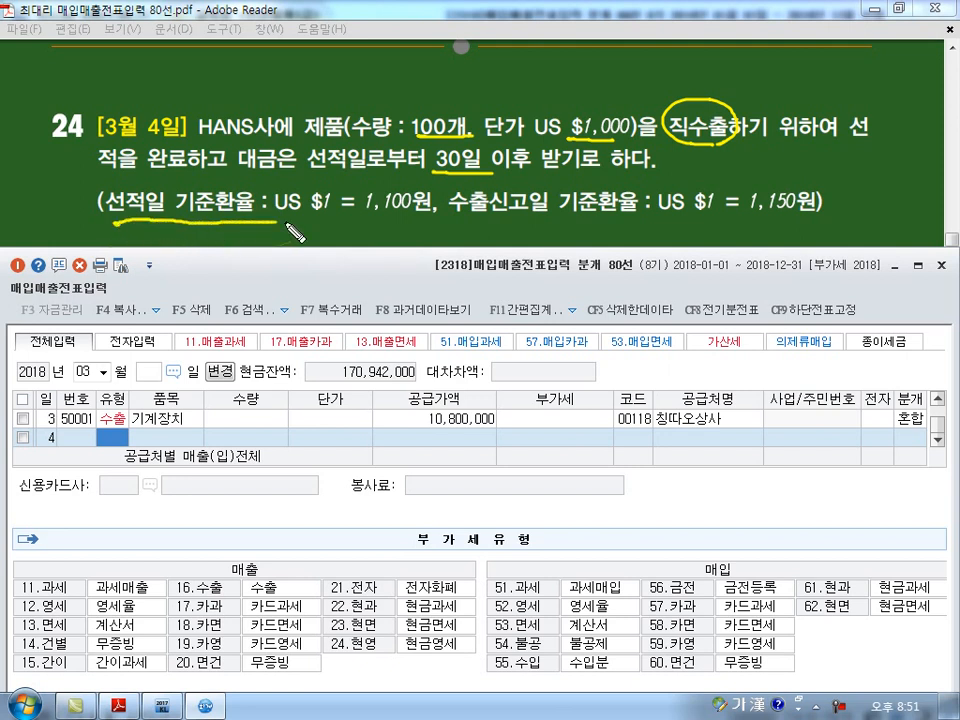
{"action": "mouse_move", "coordinate": [432, 186]}
{"action": "left_mouse_down"}
{"action": "mouse_move", "coordinate": [366, 212]}
{"action": "mouse_move", "coordinate": [430, 206]}
{"action": "left_mouse_up"}
{"action": "mouse_move", "coordinate": [614, 127]}
{"action": "left_mouse_down"}
{"action": "mouse_move", "coordinate": [628, 142]}
{"action": "mouse_move", "coordinate": [641, 99]}
{"action": "mouse_move", "coordinate": [555, 120]}
{"action": "mouse_move", "coordinate": [480, 102]}
{"action": "left_mouse_up"}
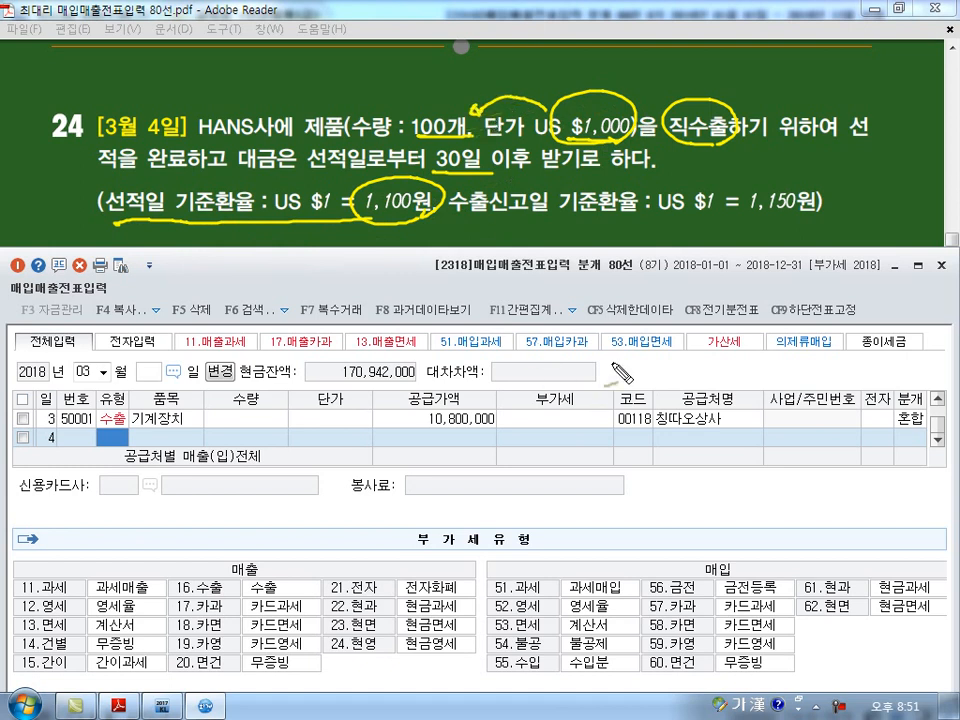
{"action": "left_click_drag", "start_coordinate": [626, 180], "coordinate": [566, 230]}
{"action": "left_click_drag", "start_coordinate": [589, 186], "coordinate": [615, 222]}
{"action": "left_click_drag", "start_coordinate": [546, 182], "coordinate": [489, 217]}
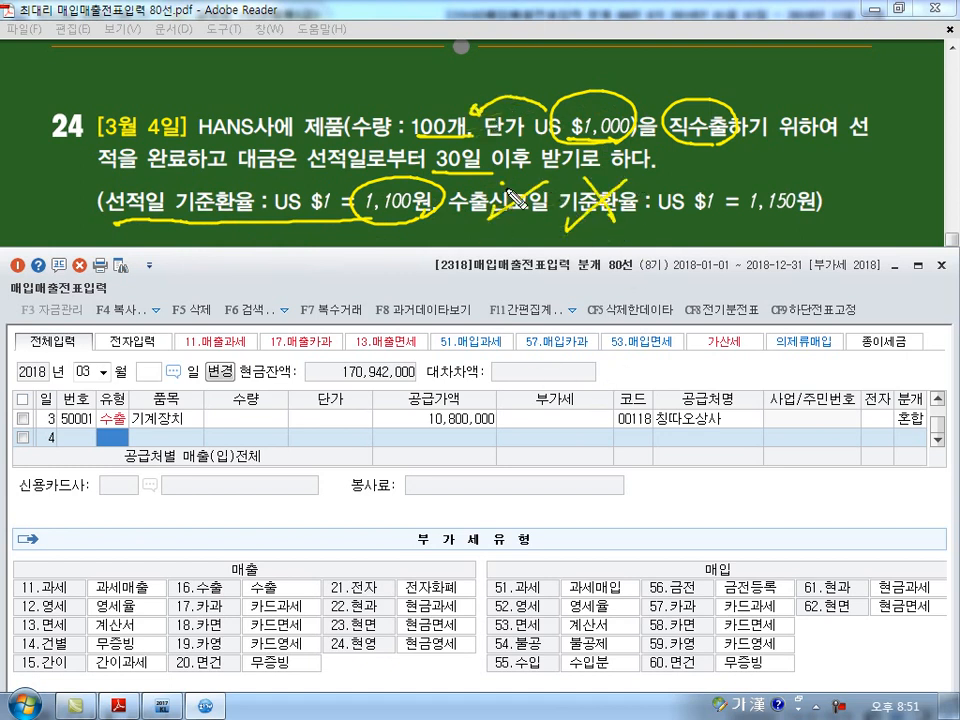
{"action": "key", "text": "Escape"}
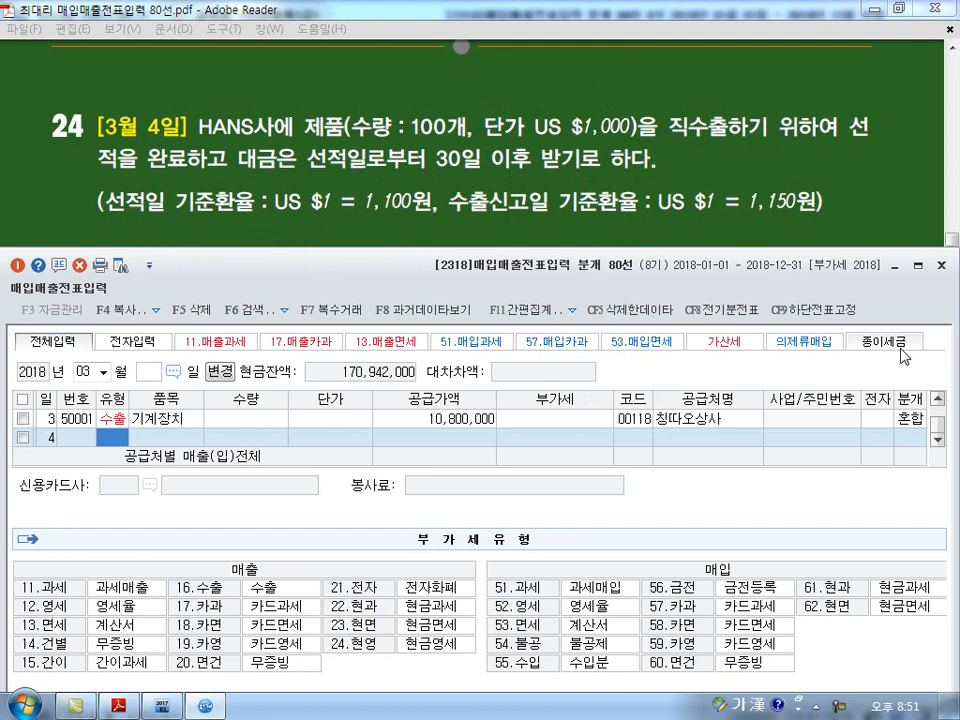
Set the March 4 entry's type to 16 (수출) and enter 제품 as the item
{"action": "type", "text": "16"}
{"action": "key", "text": "Return"}
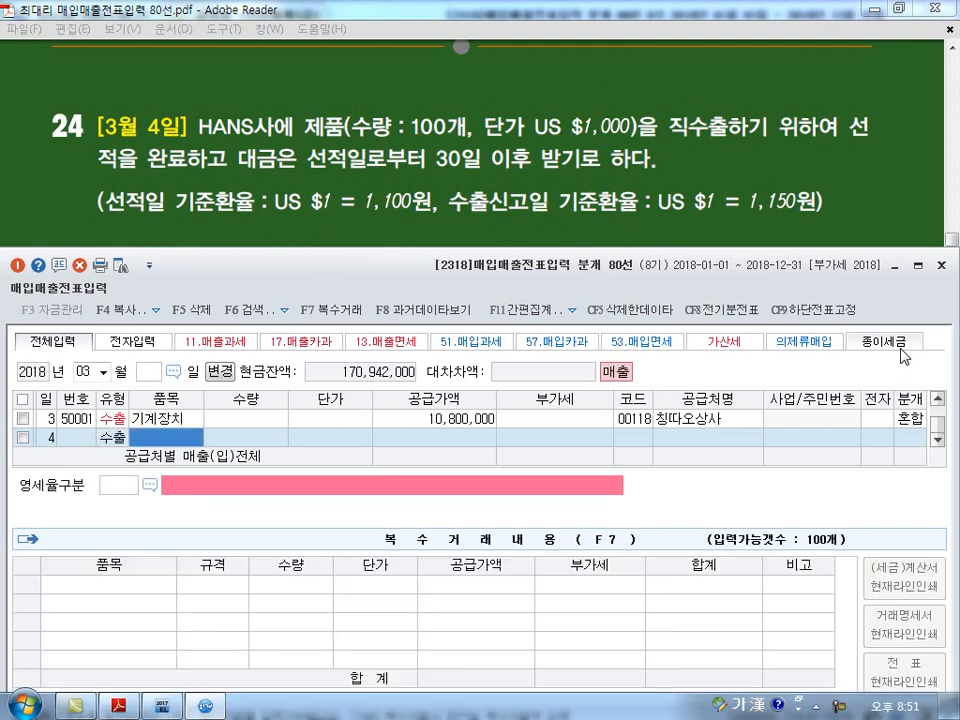
{"action": "type", "text": "제품"}
{"action": "key", "text": "Return"}
{"action": "key", "text": "Return"}
{"action": "key", "text": "Return"}
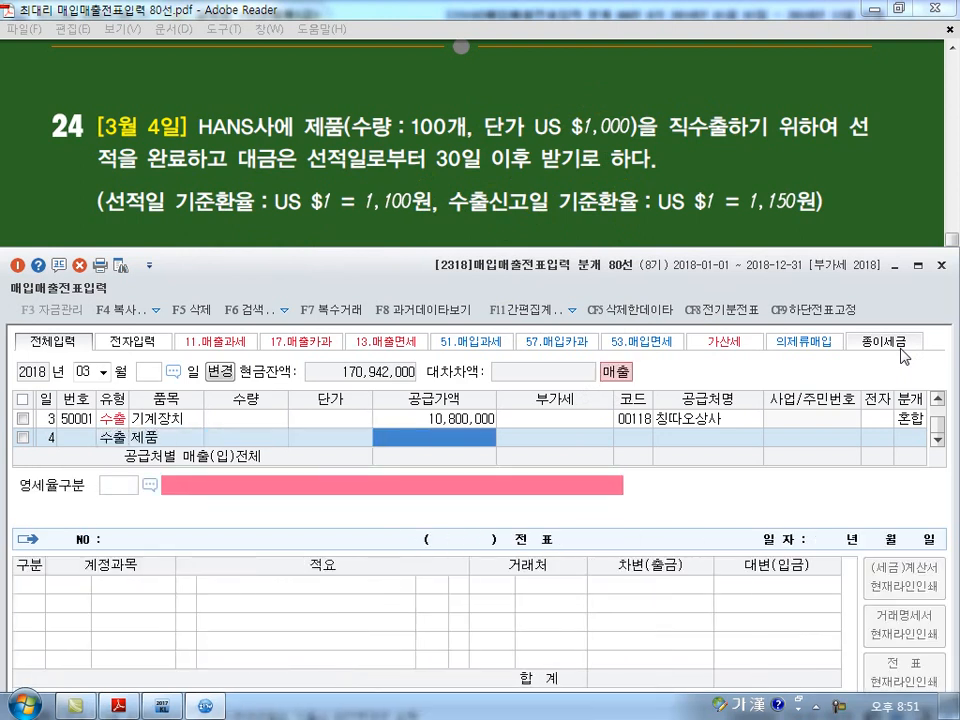
{"action": "key", "text": "Left"}
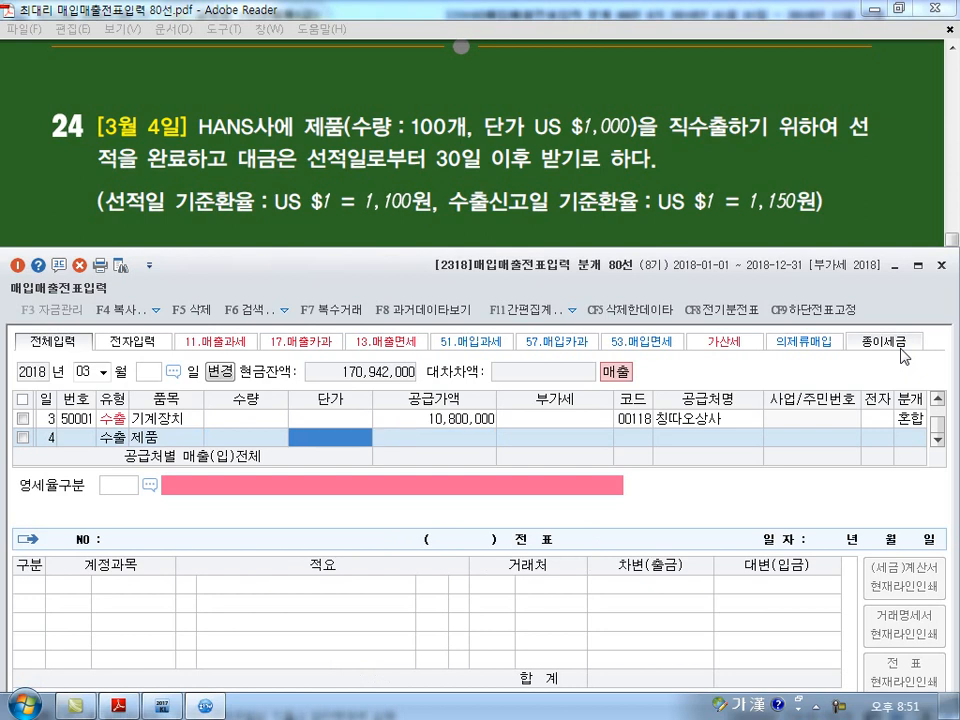
{"action": "key", "text": "Left"}
{"action": "type", "text": "1"}
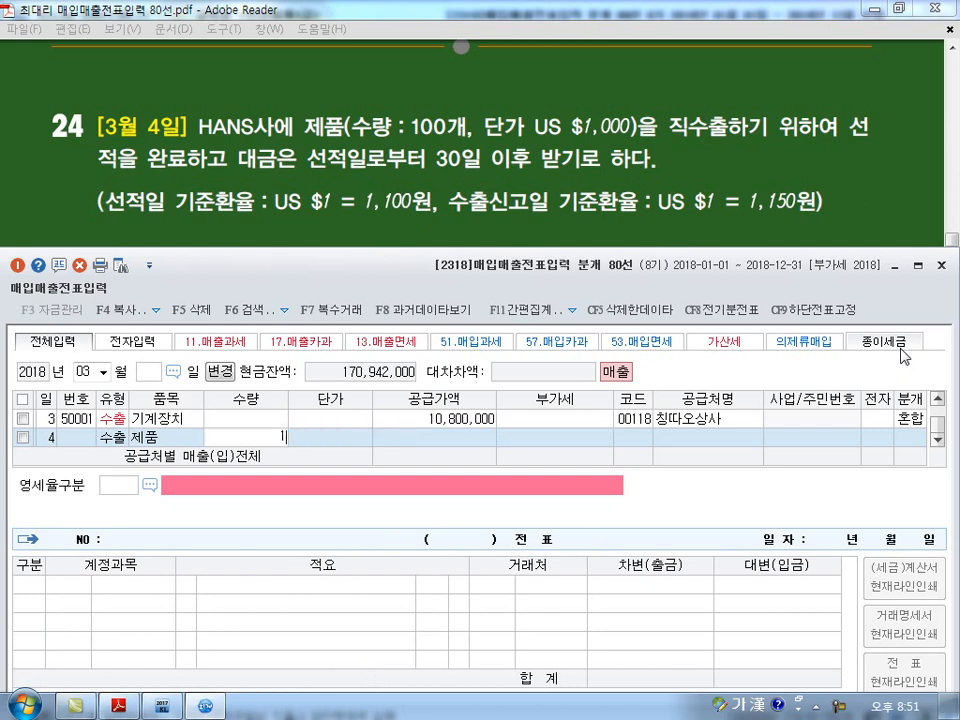
{"action": "type", "text": ",000"}
{"action": "key", "text": "Return"}
{"action": "type", "text": "1100"}
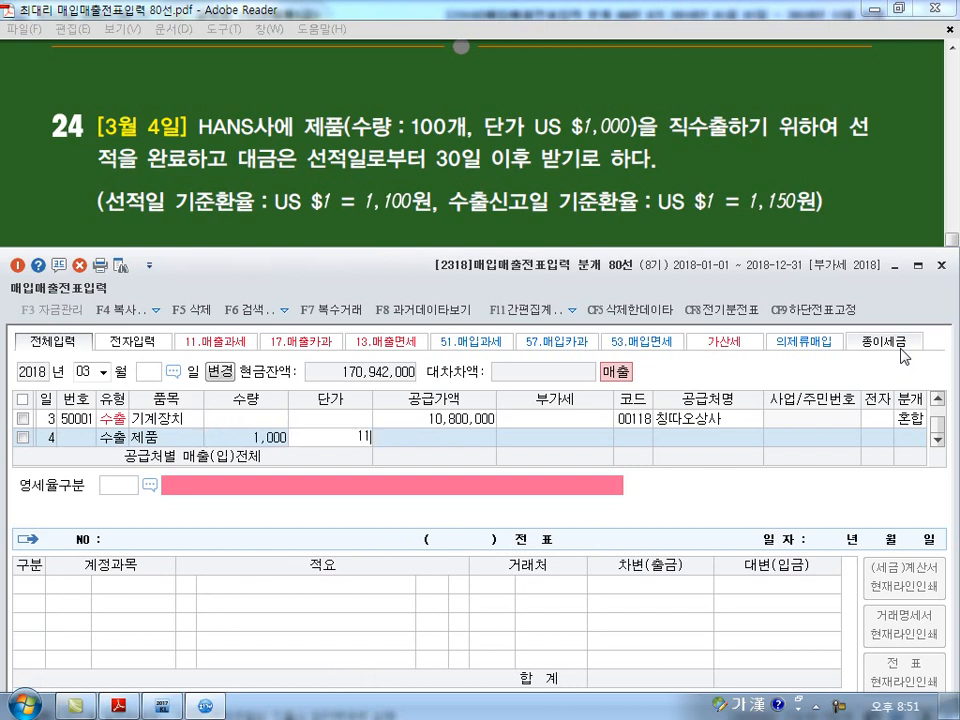
{"action": "key", "text": "Return"}
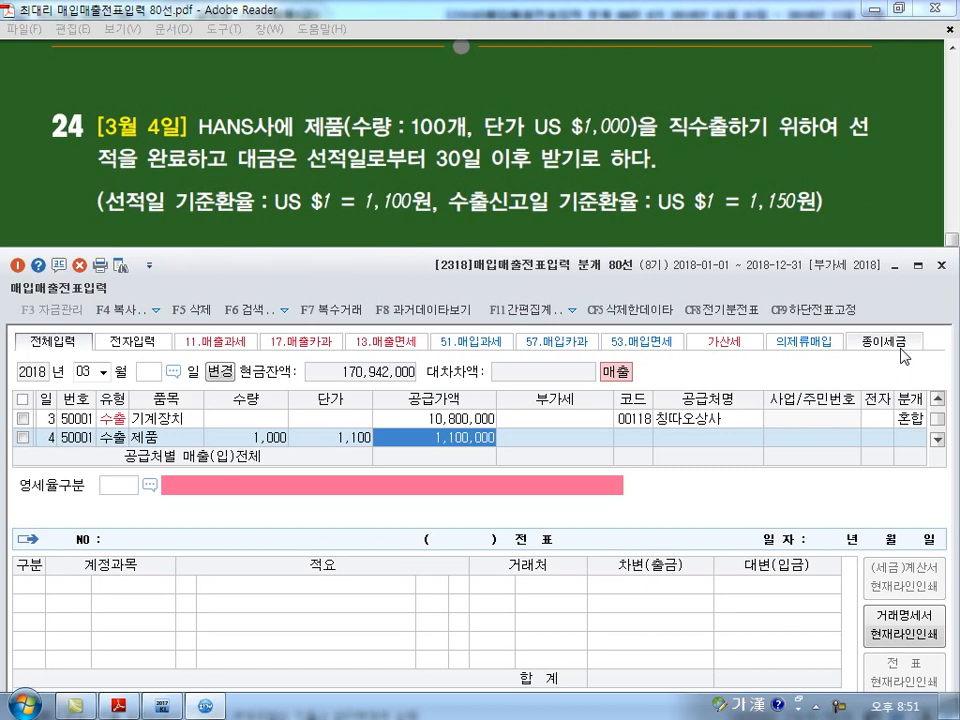
Set the March 4 entry's quantity to 100 and its unit price to 1,100,000
{"action": "key", "text": "Left"}
{"action": "key", "text": "Left"}
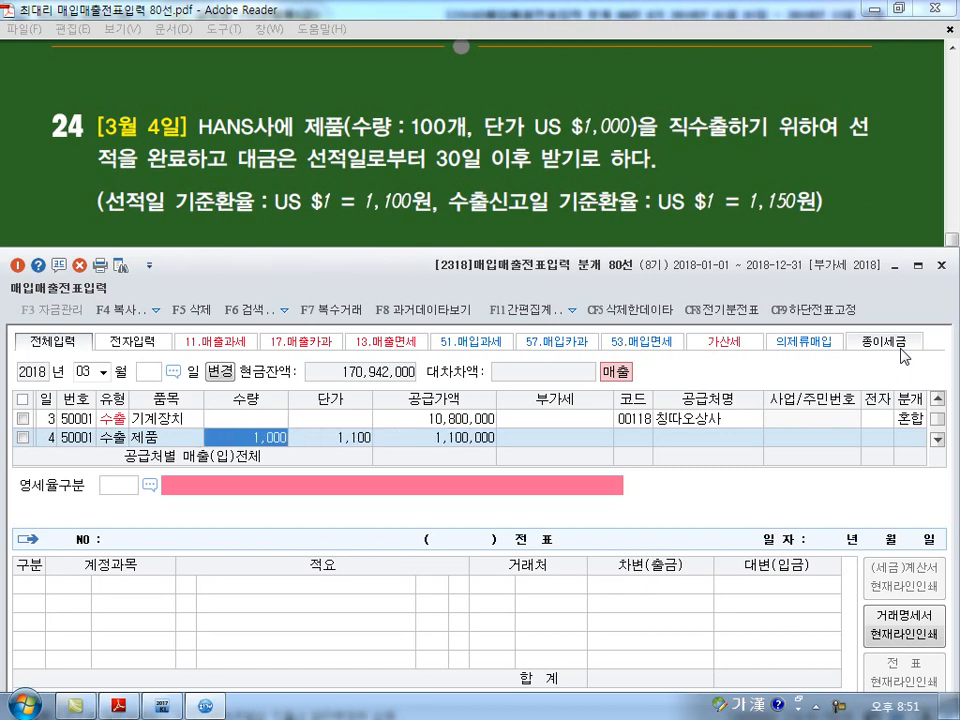
{"action": "type", "text": "100"}
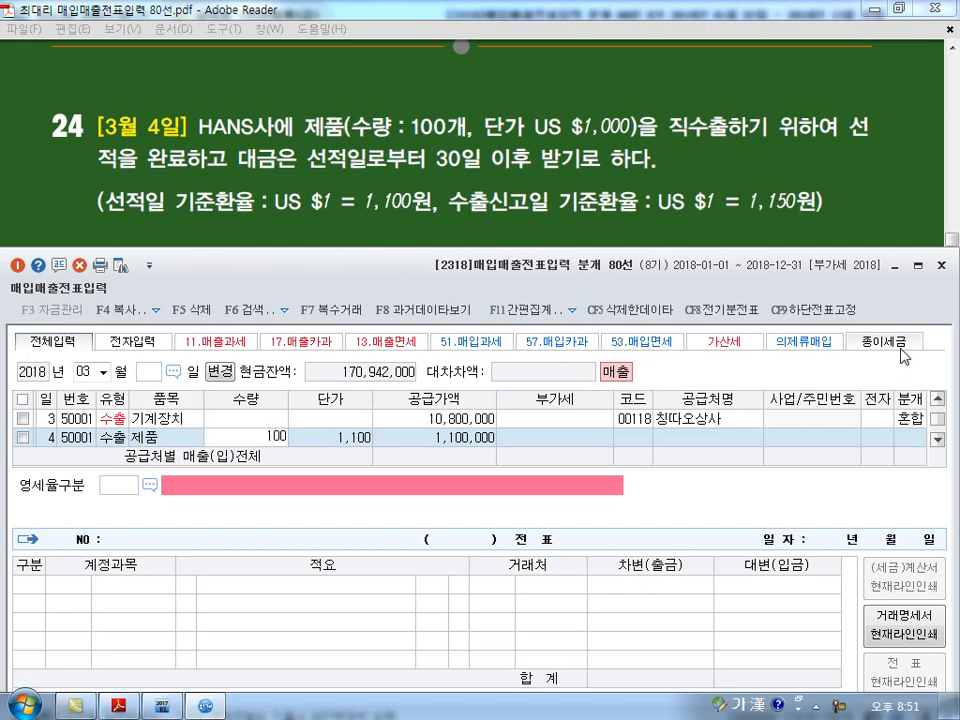
{"action": "key", "text": "Return"}
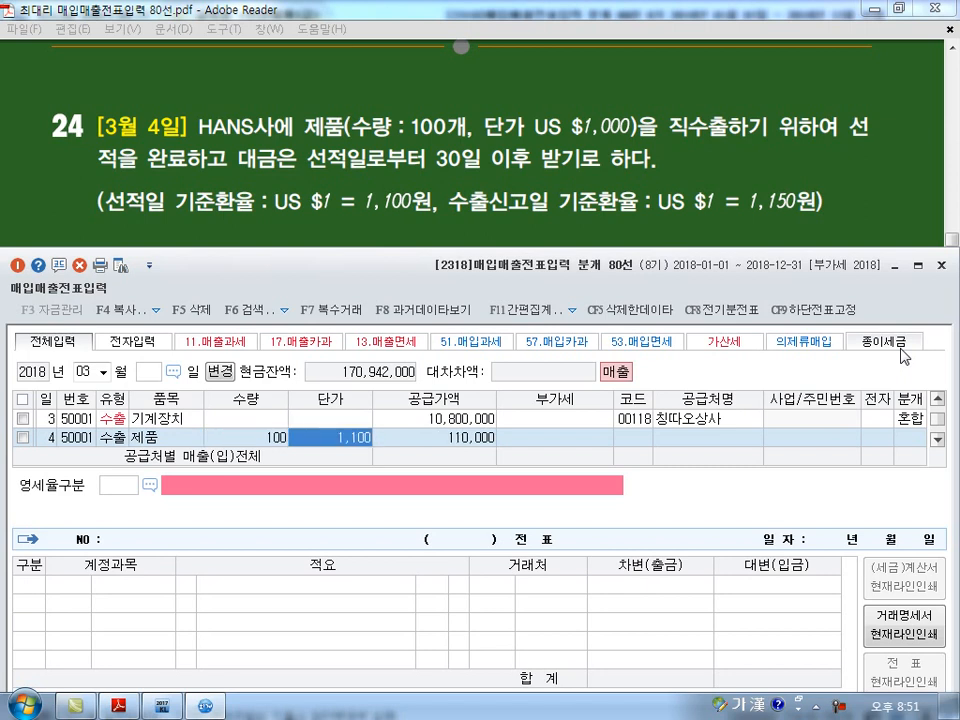
{"action": "type", "text": "1100000"}
{"action": "key", "text": "Return"}
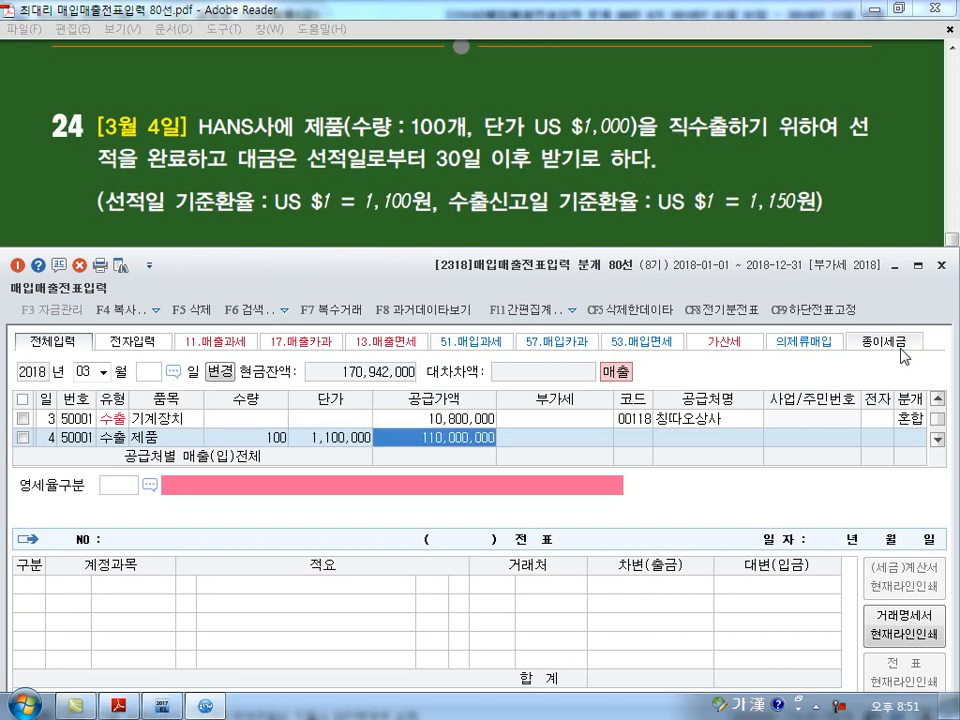
Assign HANS (00111) as the counterparty and set the zero-rate category to 1, 직접수출(대행수출 포함)
{"action": "key", "text": "Return"}
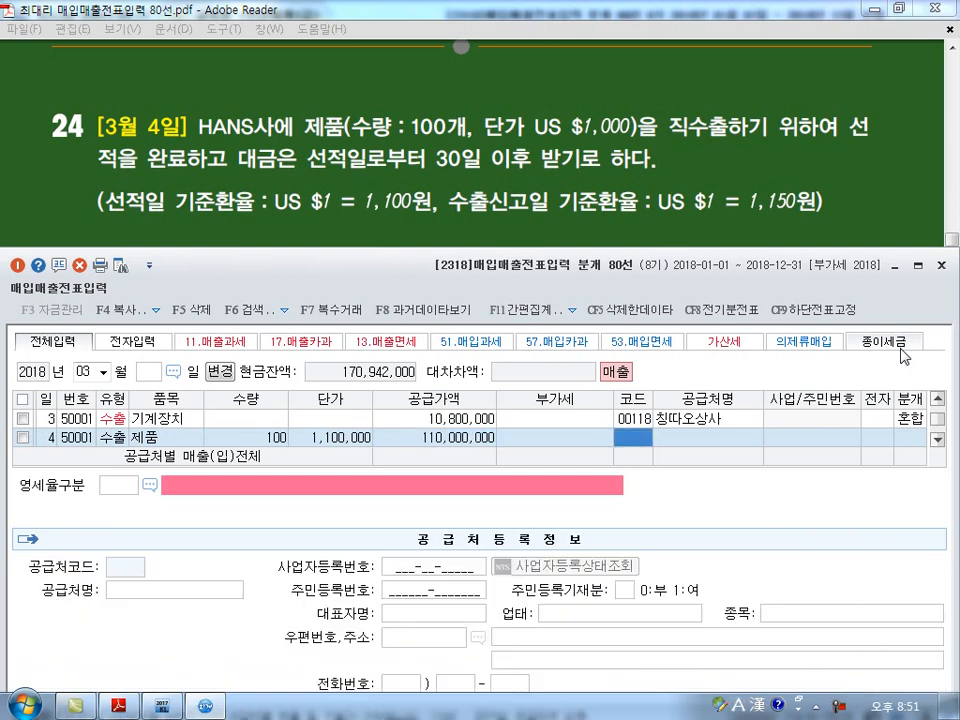
{"action": "type", "text": "h"}
{"action": "key", "text": "Return"}
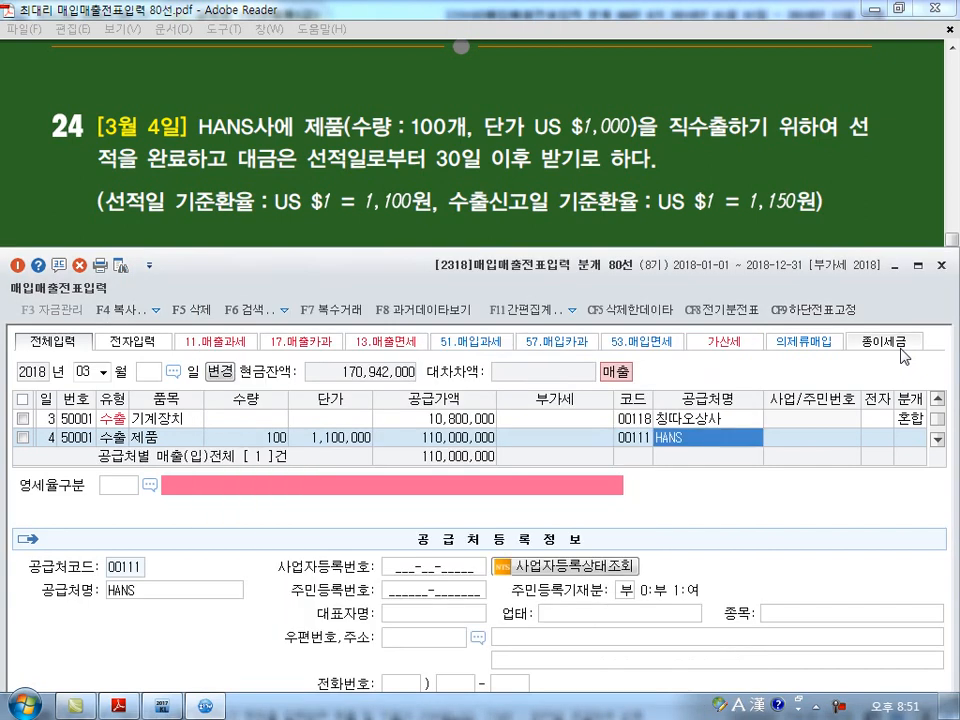
{"action": "type", "text": "1"}
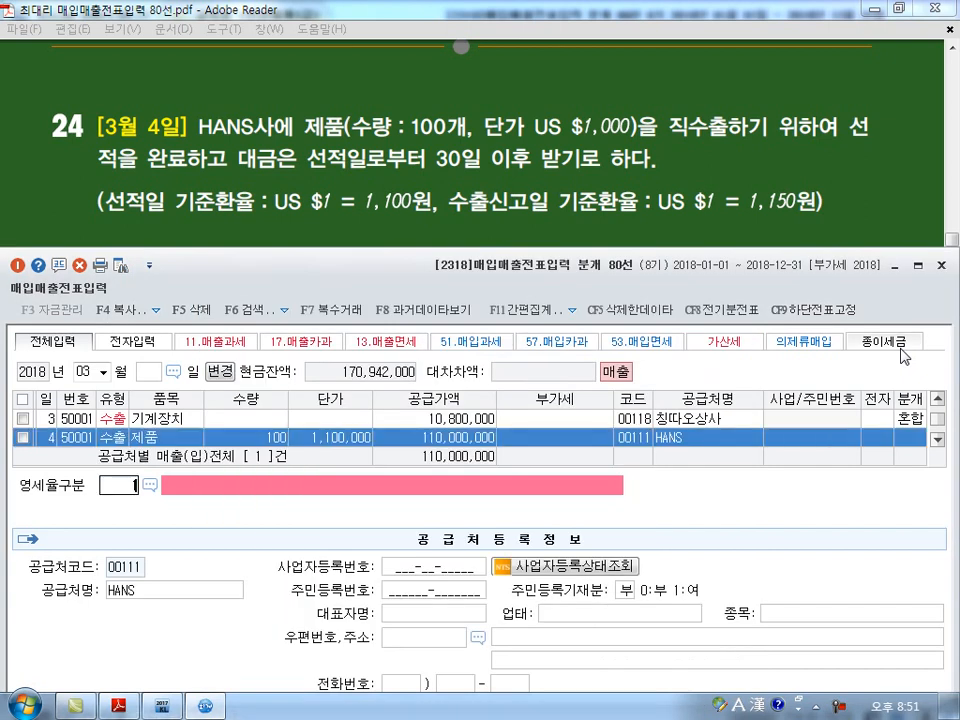
{"action": "key", "text": "Return"}
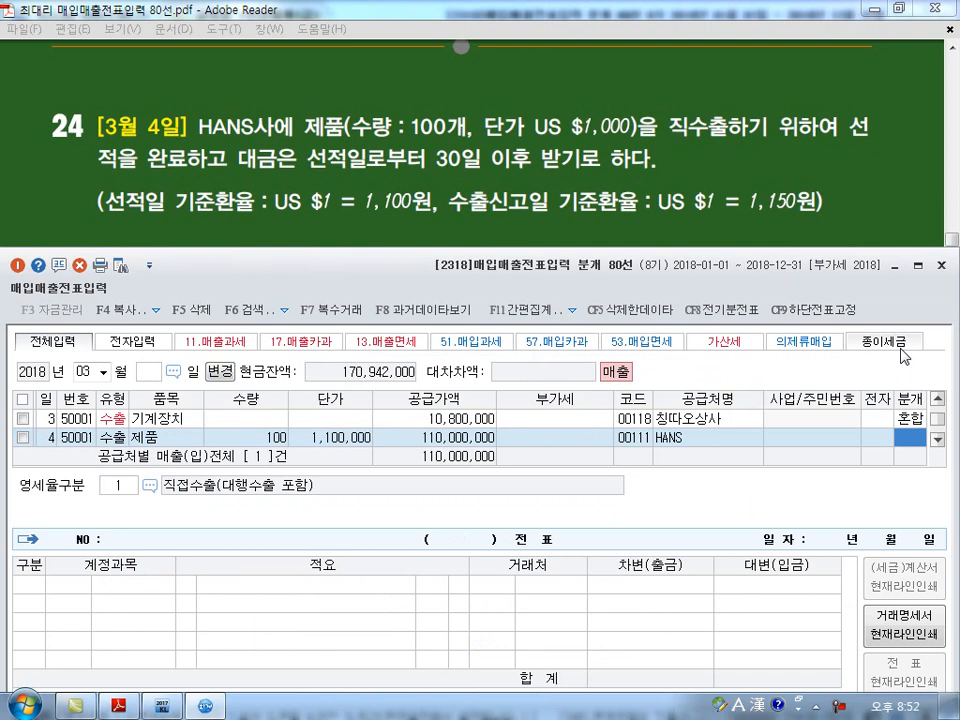
Journalize the March 4 export sale as 외상 (type 2) and complete the voucher with its default account lines
{"action": "type", "text": "2"}
{"action": "key", "text": "Return"}
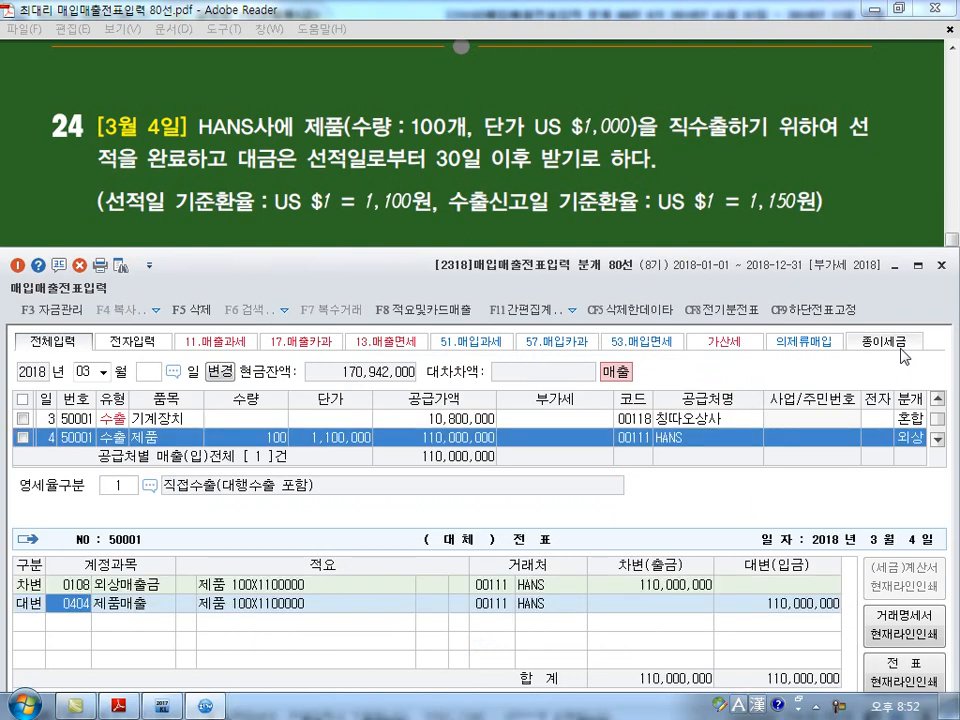
{"action": "key", "text": "Return"}
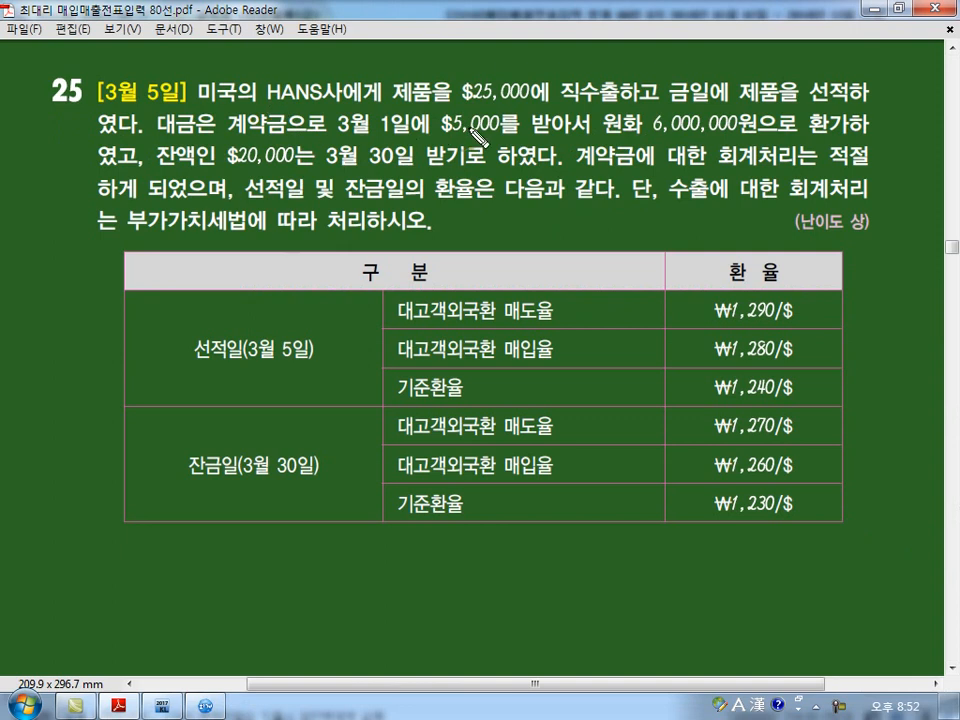
{"action": "left_click_drag", "start_coordinate": [462, 101], "coordinate": [528, 102]}
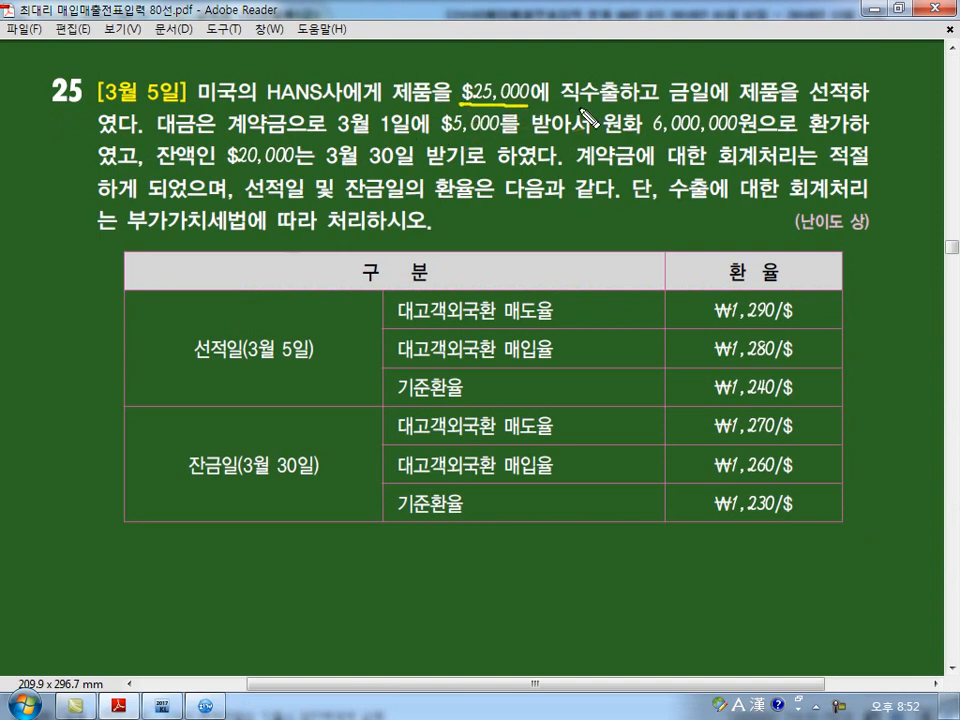
{"action": "mouse_move", "coordinate": [556, 55]}
{"action": "left_mouse_down"}
{"action": "mouse_move", "coordinate": [551, 77]}
{"action": "mouse_move", "coordinate": [597, 68]}
{"action": "mouse_move", "coordinate": [617, 47]}
{"action": "mouse_move", "coordinate": [620, 75]}
{"action": "left_mouse_up"}
{"action": "left_click", "coordinate": [577, 74]}
{"action": "mouse_move", "coordinate": [846, 80]}
{"action": "left_mouse_down"}
{"action": "mouse_move", "coordinate": [808, 90]}
{"action": "mouse_move", "coordinate": [850, 92]}
{"action": "left_mouse_up"}
{"action": "left_click_drag", "start_coordinate": [98, 103], "coordinate": [184, 102]}
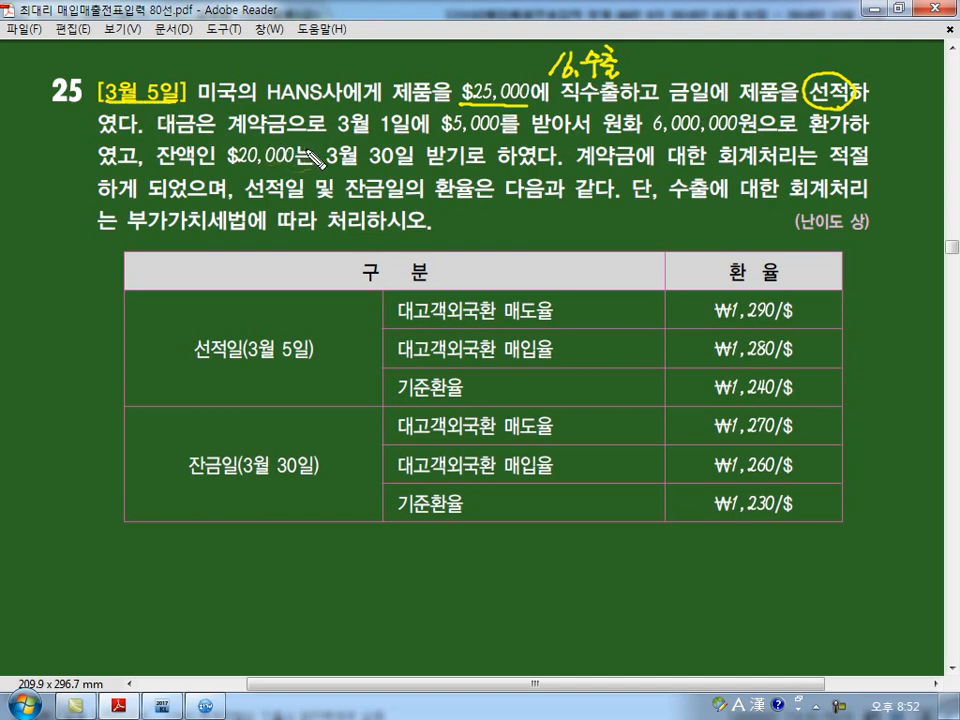
{"action": "left_click_drag", "start_coordinate": [341, 139], "coordinate": [825, 143]}
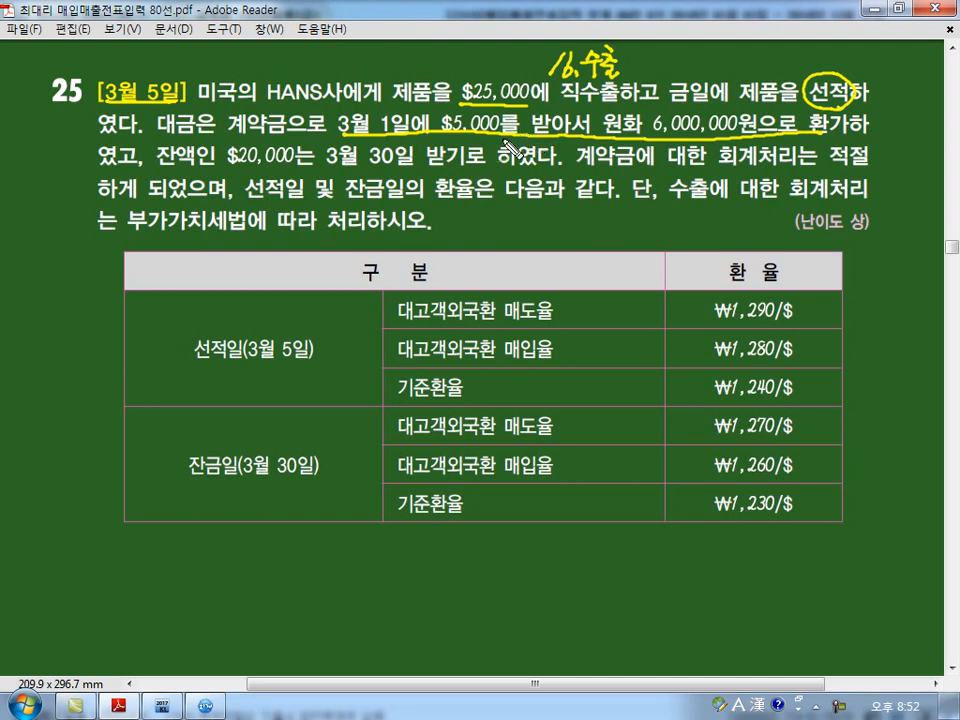
{"action": "mouse_move", "coordinate": [339, 134]}
{"action": "left_mouse_down"}
{"action": "mouse_move", "coordinate": [398, 114]}
{"action": "mouse_move", "coordinate": [565, 110]}
{"action": "mouse_move", "coordinate": [705, 108]}
{"action": "mouse_move", "coordinate": [815, 125]}
{"action": "left_mouse_up"}
{"action": "mouse_move", "coordinate": [262, 506]}
{"action": "left_mouse_down"}
{"action": "mouse_move", "coordinate": [262, 552]}
{"action": "mouse_move", "coordinate": [272, 540]}
{"action": "mouse_move", "coordinate": [382, 538]}
{"action": "mouse_move", "coordinate": [448, 544]}
{"action": "mouse_move", "coordinate": [446, 553]}
{"action": "left_mouse_up"}
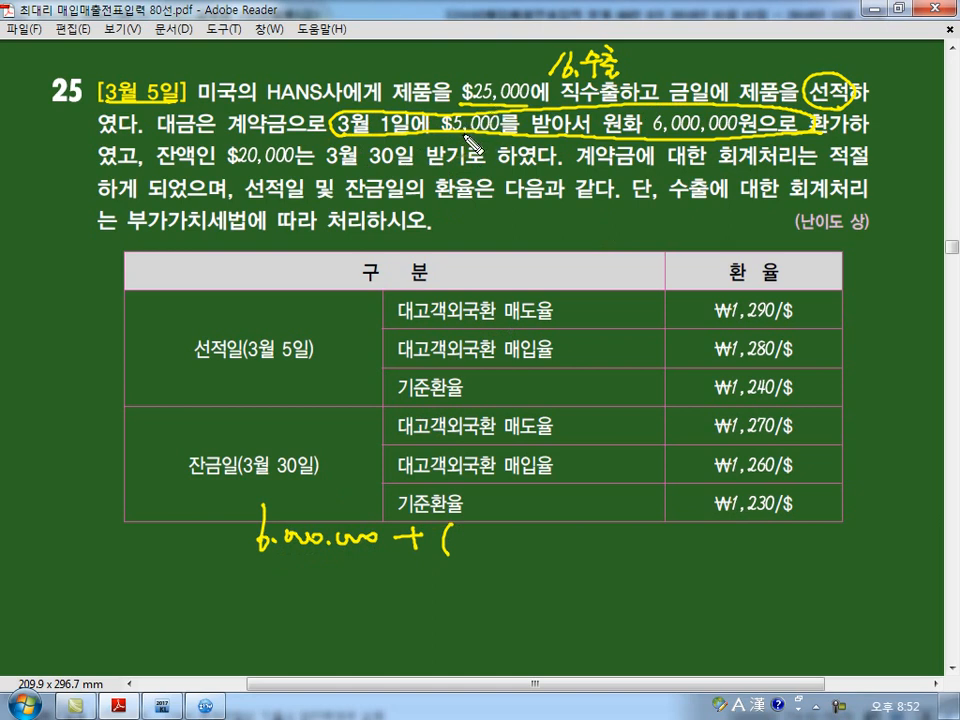
{"action": "mouse_move", "coordinate": [227, 171]}
{"action": "left_mouse_down"}
{"action": "mouse_move", "coordinate": [336, 176]}
{"action": "mouse_move", "coordinate": [411, 170]}
{"action": "mouse_move", "coordinate": [334, 170]}
{"action": "mouse_move", "coordinate": [406, 161]}
{"action": "left_mouse_up"}
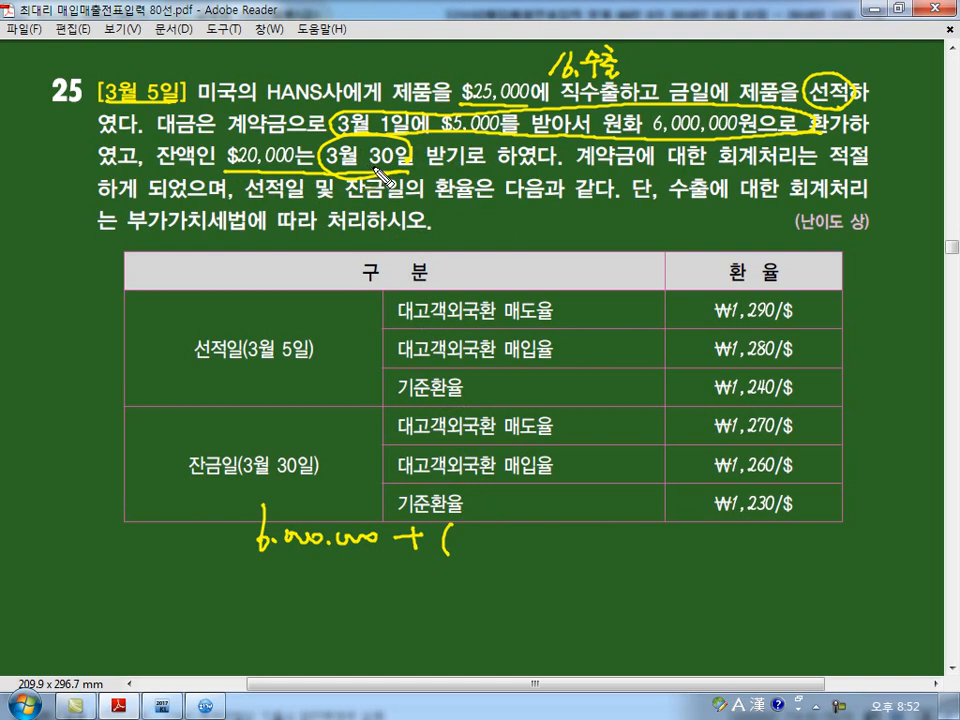
{"action": "left_click_drag", "start_coordinate": [210, 366], "coordinate": [298, 369]}
{"action": "mouse_move", "coordinate": [443, 397]}
{"action": "left_mouse_down"}
{"action": "mouse_move", "coordinate": [398, 400]}
{"action": "mouse_move", "coordinate": [471, 388]}
{"action": "left_mouse_up"}
{"action": "mouse_move", "coordinate": [476, 313]}
{"action": "left_mouse_down"}
{"action": "mouse_move", "coordinate": [452, 350]}
{"action": "mouse_move", "coordinate": [493, 358]}
{"action": "left_mouse_up"}
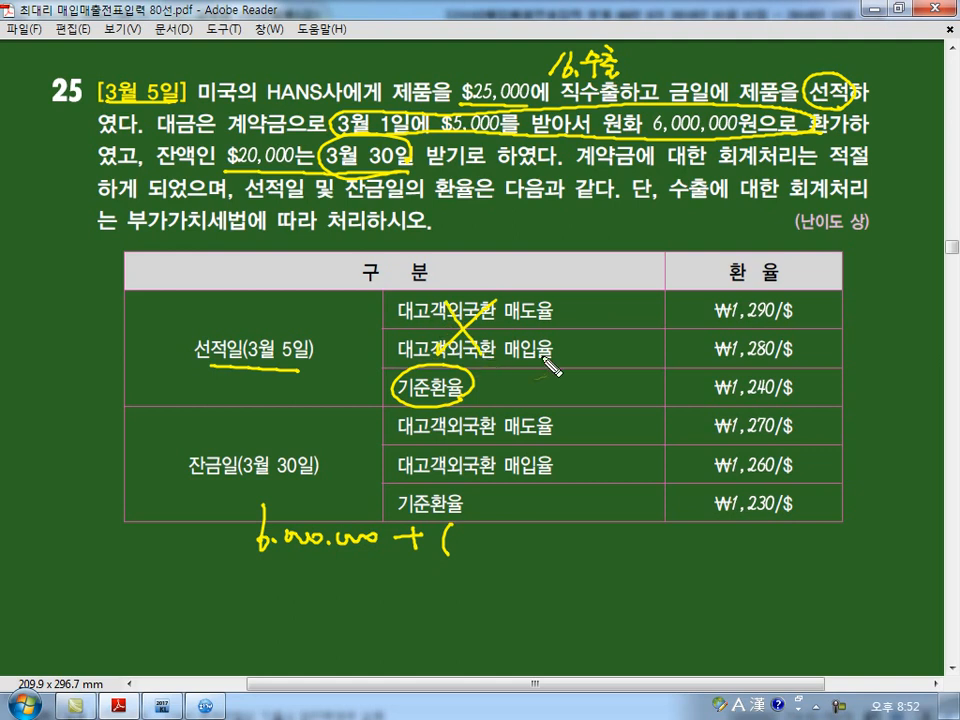
{"action": "mouse_move", "coordinate": [778, 394]}
{"action": "left_mouse_down"}
{"action": "mouse_move", "coordinate": [722, 392]}
{"action": "mouse_move", "coordinate": [760, 400]}
{"action": "left_mouse_up"}
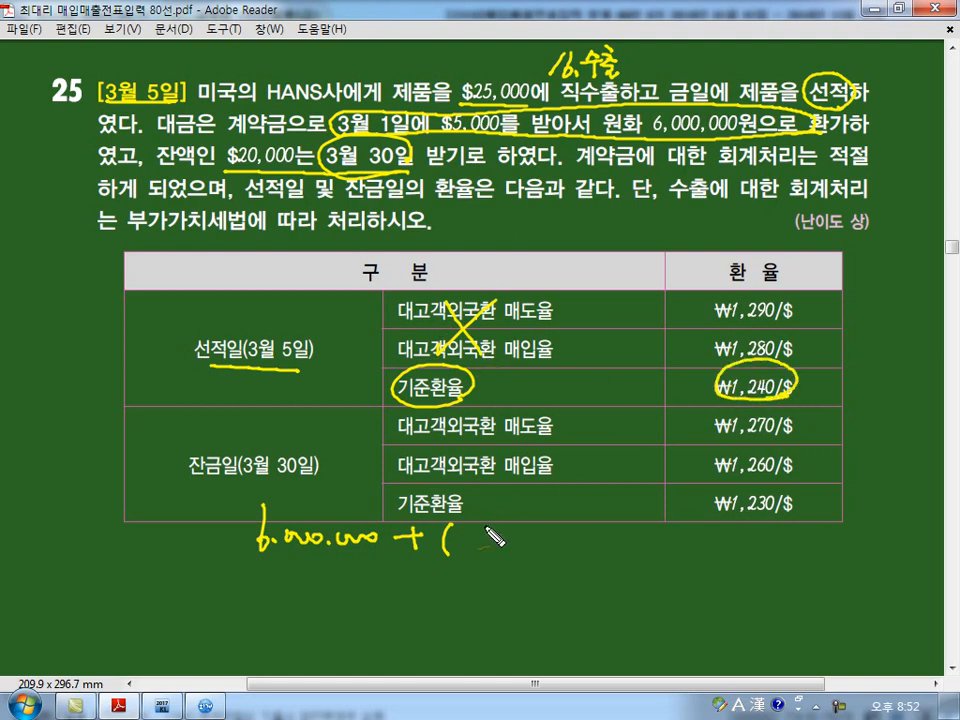
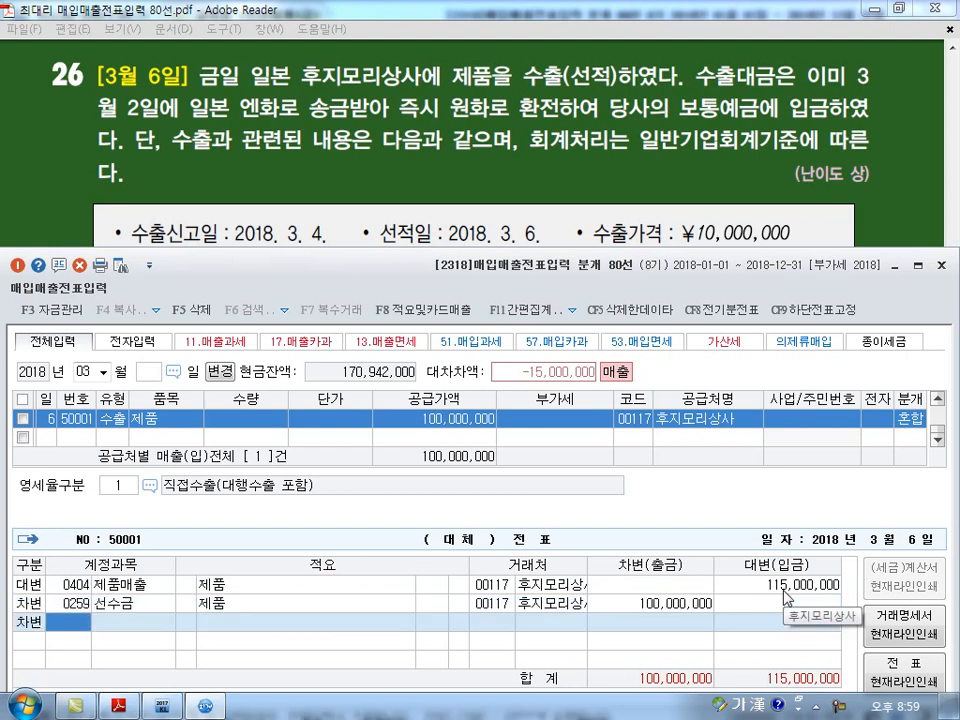
Add a debit line for account 952 (외환차손) with the balancing 15,000,000 and complete the March 6 voucher
{"action": "type", "text": "외환"}
{"action": "key", "text": "Return"}
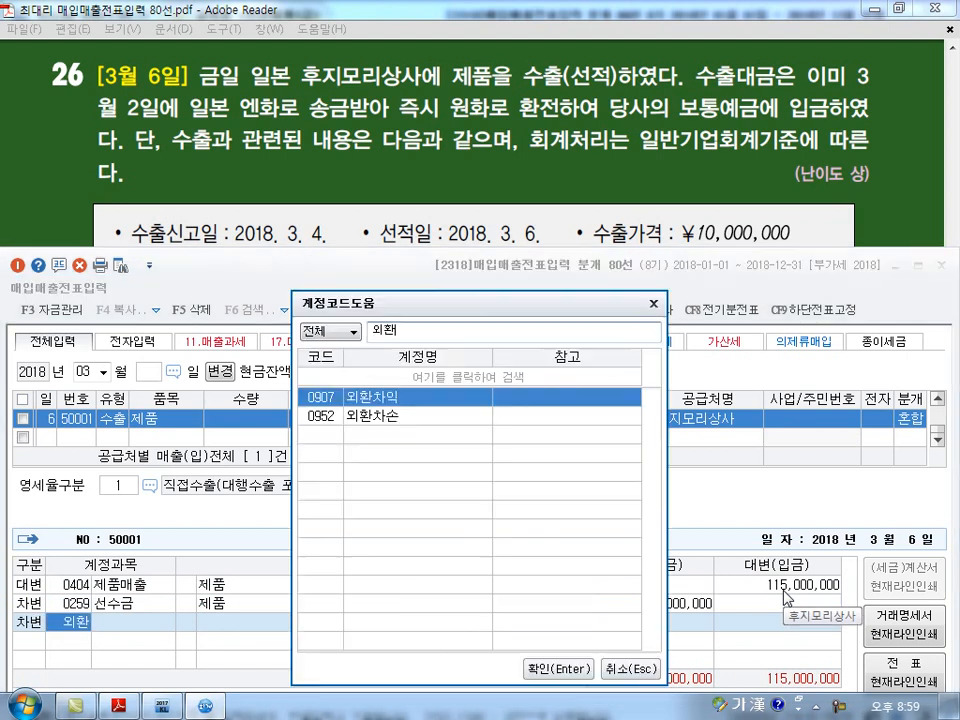
{"action": "key", "text": "Down"}
{"action": "key", "text": "Return"}
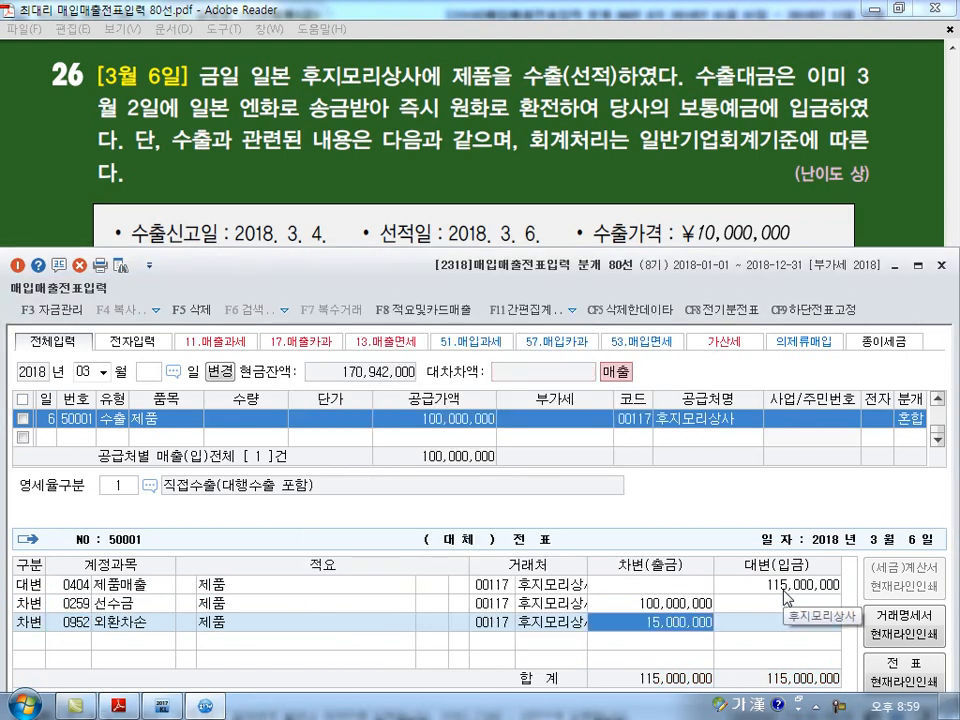
{"action": "key", "text": "Return"}
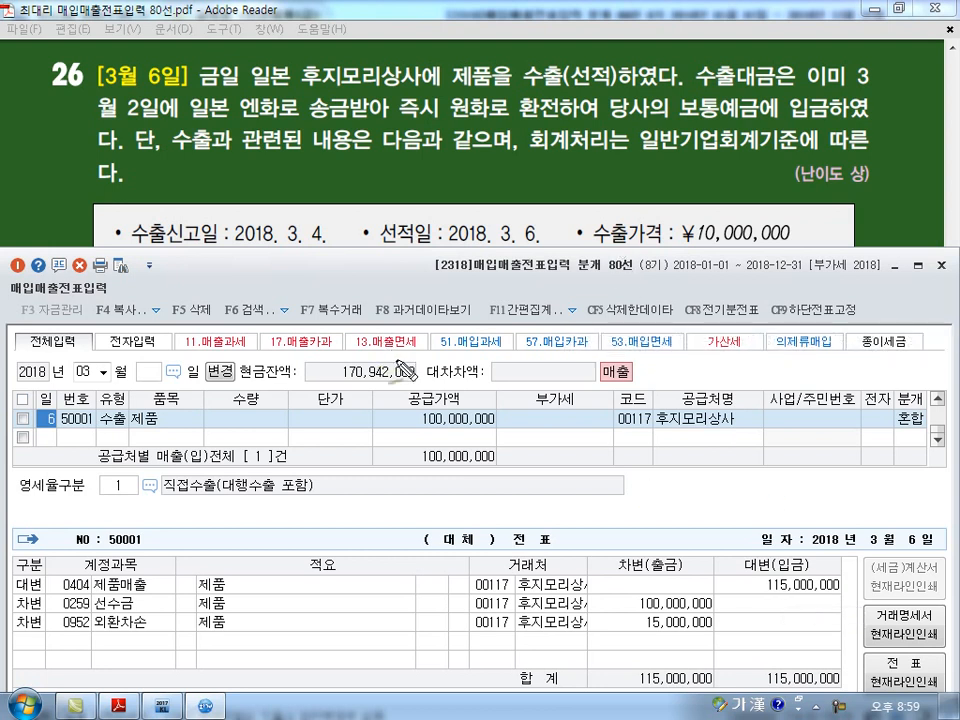
{"action": "mouse_move", "coordinate": [494, 435]}
{"action": "left_mouse_down"}
{"action": "mouse_move", "coordinate": [457, 452]}
{"action": "mouse_move", "coordinate": [474, 396]}
{"action": "mouse_move", "coordinate": [481, 182]}
{"action": "left_mouse_up"}
{"action": "left_click_drag", "start_coordinate": [466, 420], "coordinate": [484, 430]}
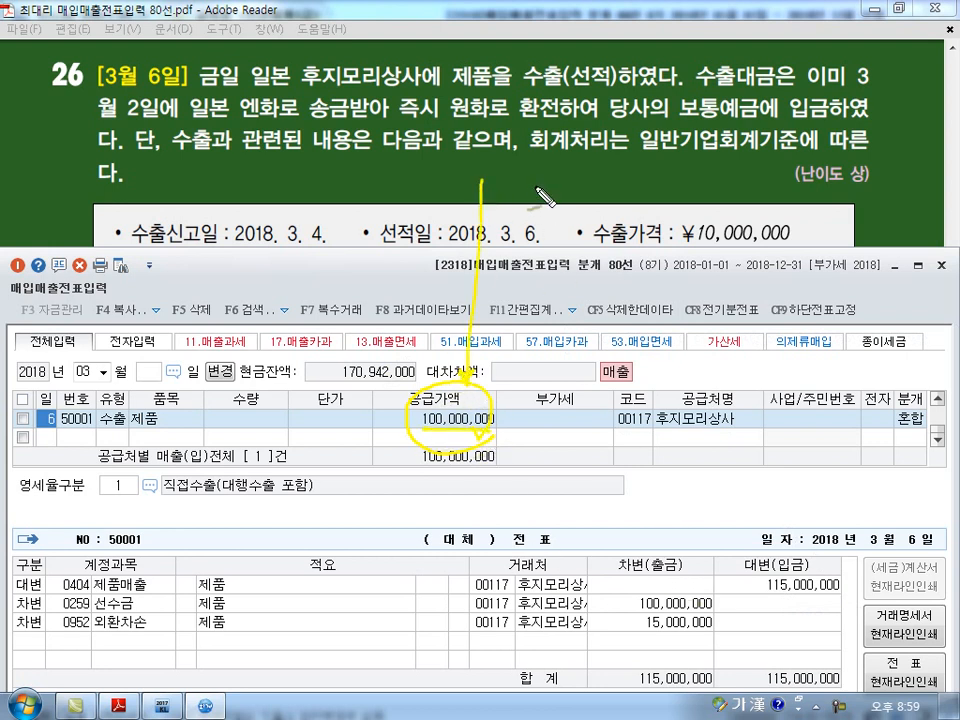
{"action": "mouse_move", "coordinate": [522, 182]}
{"action": "left_mouse_down"}
{"action": "mouse_move", "coordinate": [616, 180]}
{"action": "mouse_move", "coordinate": [612, 187]}
{"action": "left_mouse_up"}
{"action": "left_click_drag", "start_coordinate": [520, 164], "coordinate": [520, 195]}
{"action": "left_click", "coordinate": [520, 188]}
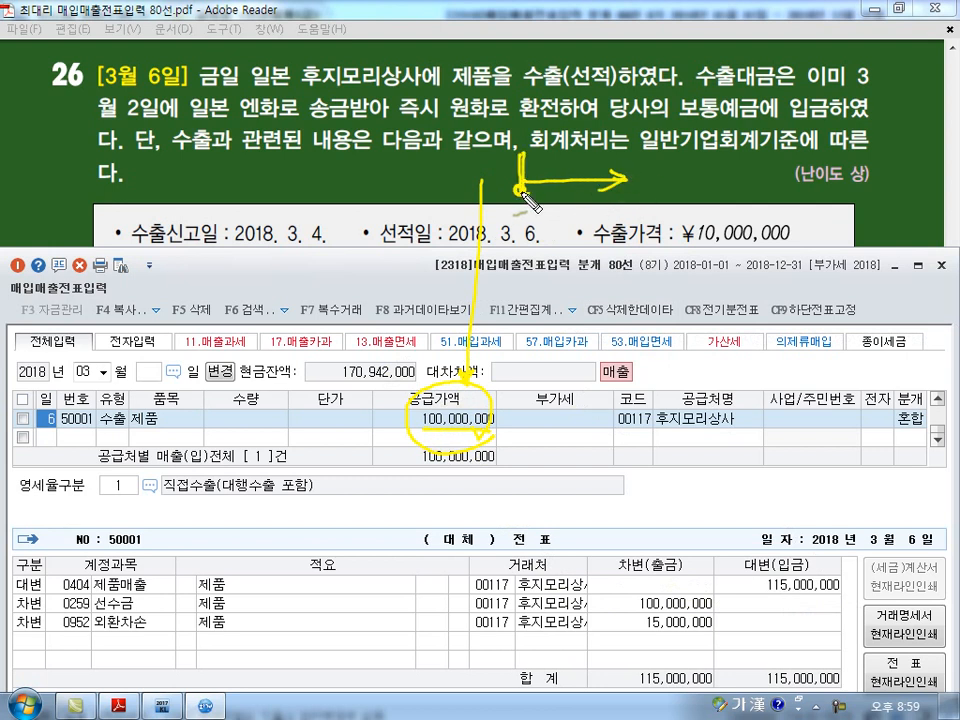
{"action": "mouse_move", "coordinate": [520, 190]}
{"action": "left_mouse_down"}
{"action": "mouse_move", "coordinate": [515, 154]}
{"action": "mouse_move", "coordinate": [296, 186]}
{"action": "mouse_move", "coordinate": [338, 190]}
{"action": "mouse_move", "coordinate": [345, 200]}
{"action": "mouse_move", "coordinate": [350, 190]}
{"action": "mouse_move", "coordinate": [405, 182]}
{"action": "mouse_move", "coordinate": [497, 192]}
{"action": "left_mouse_up"}
{"action": "left_click_drag", "start_coordinate": [410, 181], "coordinate": [410, 198]}
{"action": "mouse_move", "coordinate": [512, 140]}
{"action": "left_mouse_down"}
{"action": "mouse_move", "coordinate": [510, 207]}
{"action": "mouse_move", "coordinate": [548, 155]}
{"action": "mouse_move", "coordinate": [502, 165]}
{"action": "left_mouse_up"}
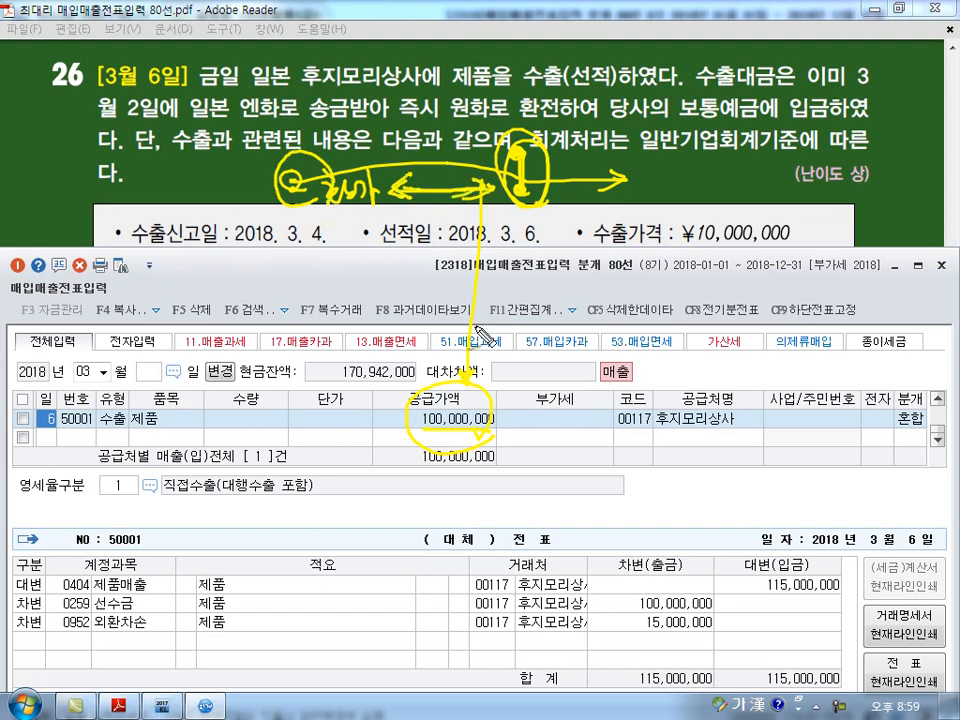
{"action": "mouse_move", "coordinate": [715, 632]}
{"action": "left_mouse_down"}
{"action": "mouse_move", "coordinate": [655, 634]}
{"action": "mouse_move", "coordinate": [684, 622]}
{"action": "mouse_move", "coordinate": [716, 638]}
{"action": "mouse_move", "coordinate": [758, 623]}
{"action": "mouse_move", "coordinate": [800, 575]}
{"action": "mouse_move", "coordinate": [778, 622]}
{"action": "left_mouse_up"}
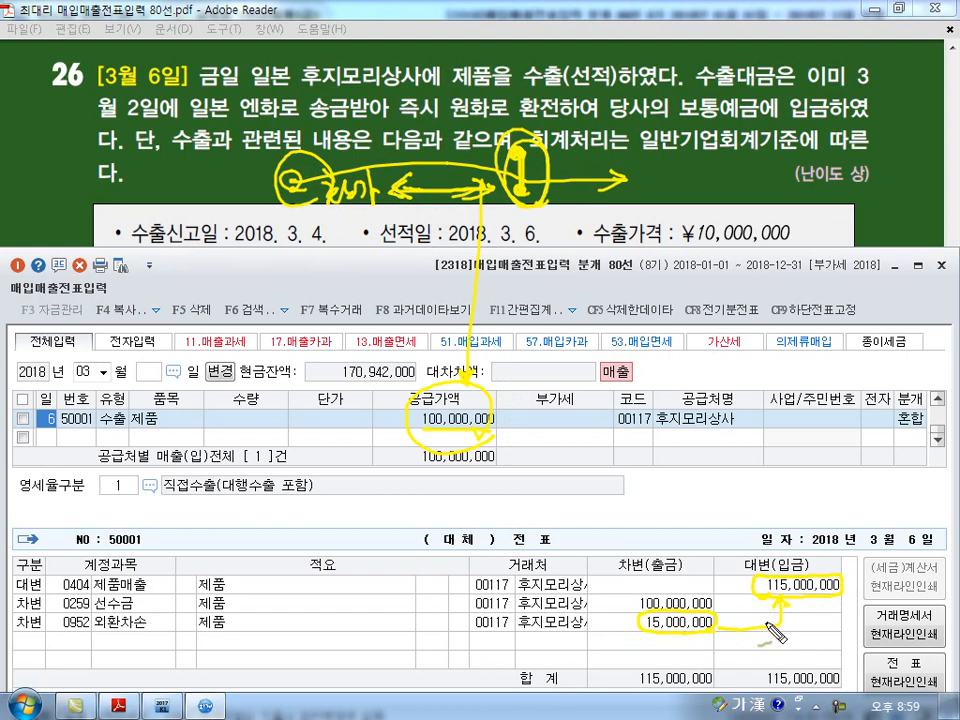
{"action": "key", "text": "Escape"}
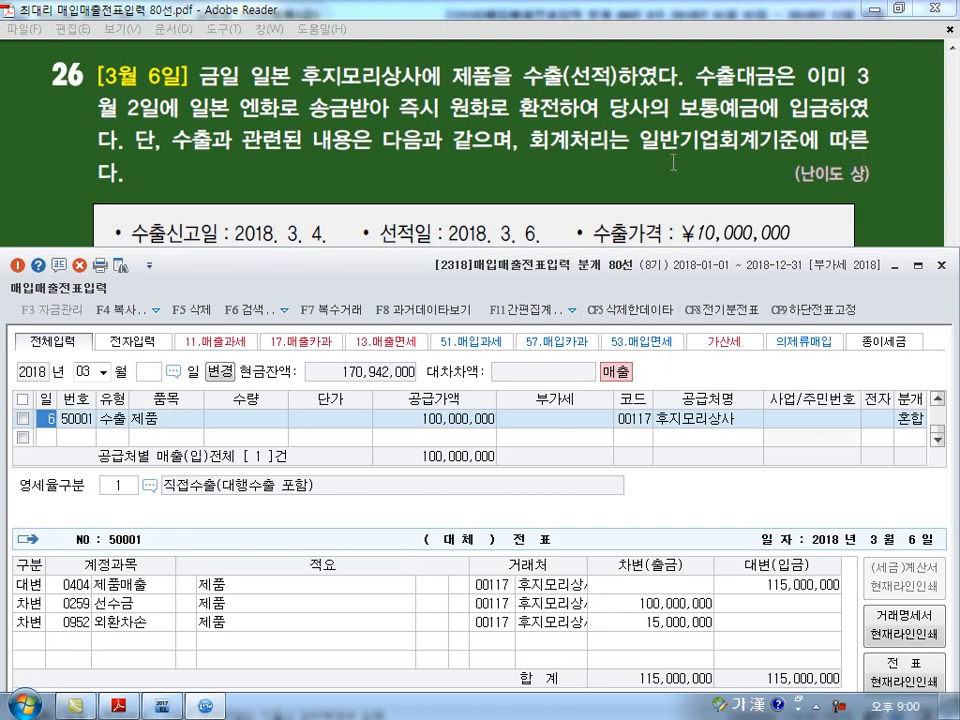
Review the debit and credit amounts on the March 6 export voucher's three journal lines
{"action": "left_click", "coordinate": [787, 588]}
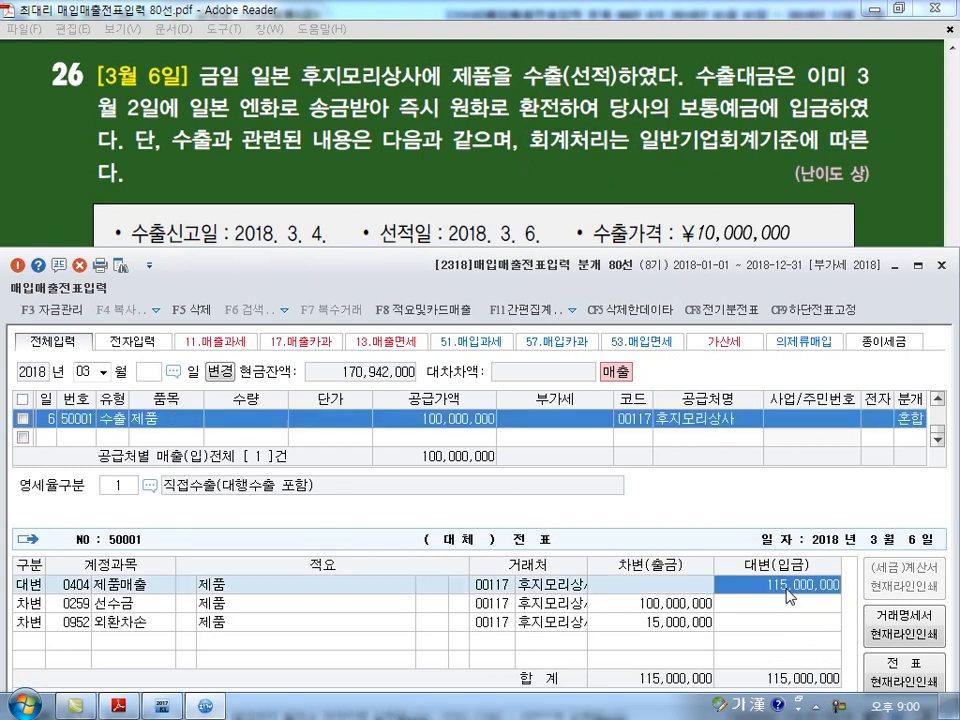
{"action": "left_click", "coordinate": [670, 604]}
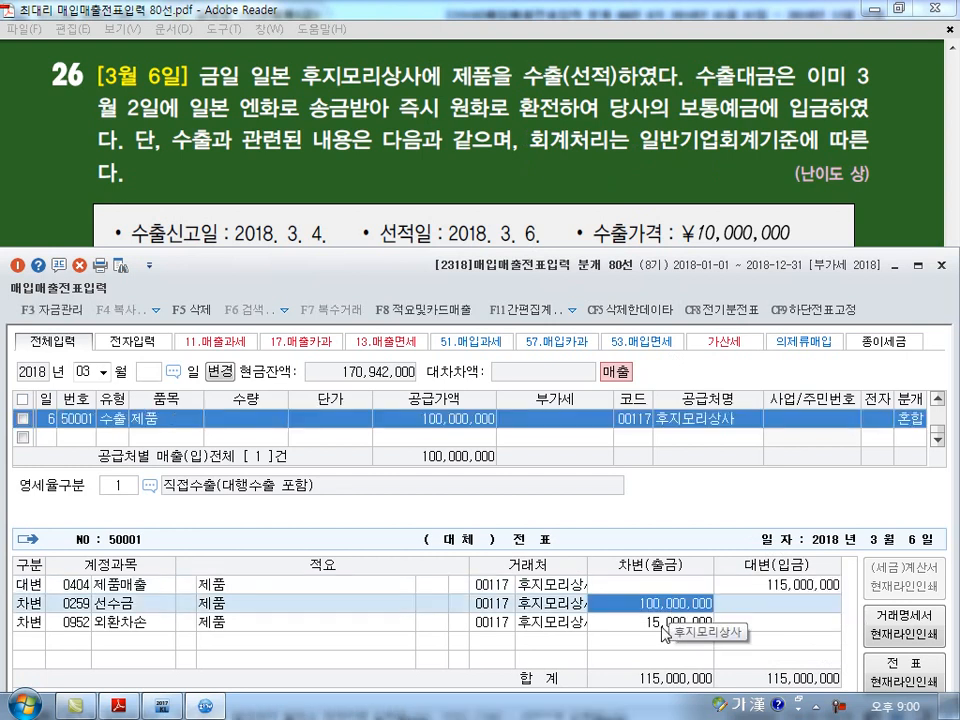
{"action": "left_click", "coordinate": [663, 623]}
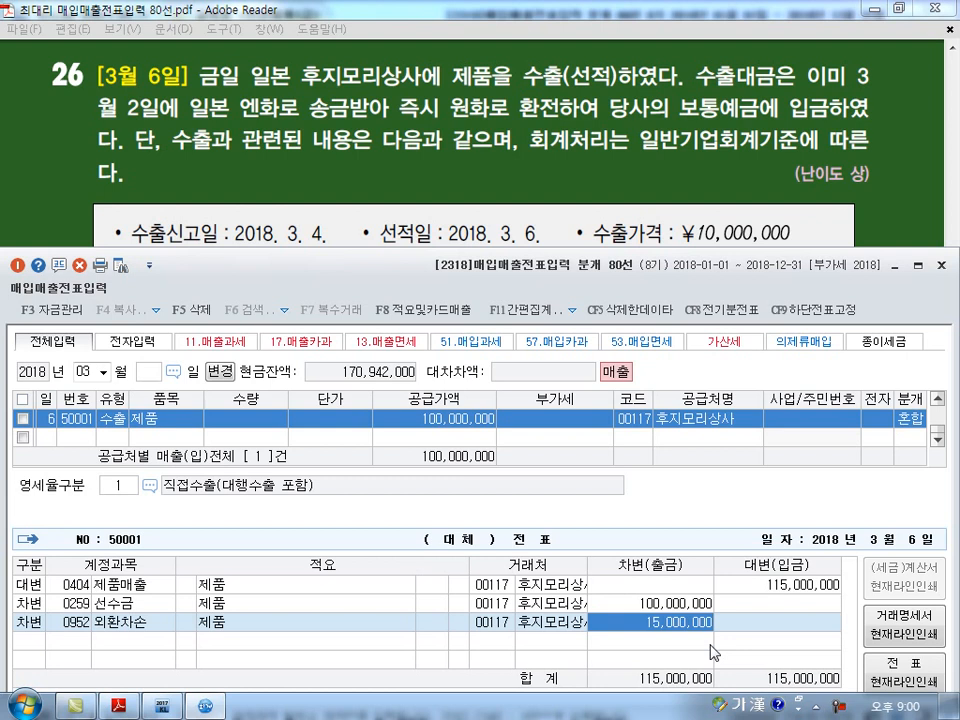
Leave the March 6 voucher and start a new entry dated April 7, 2018
{"action": "key", "text": "Return"}
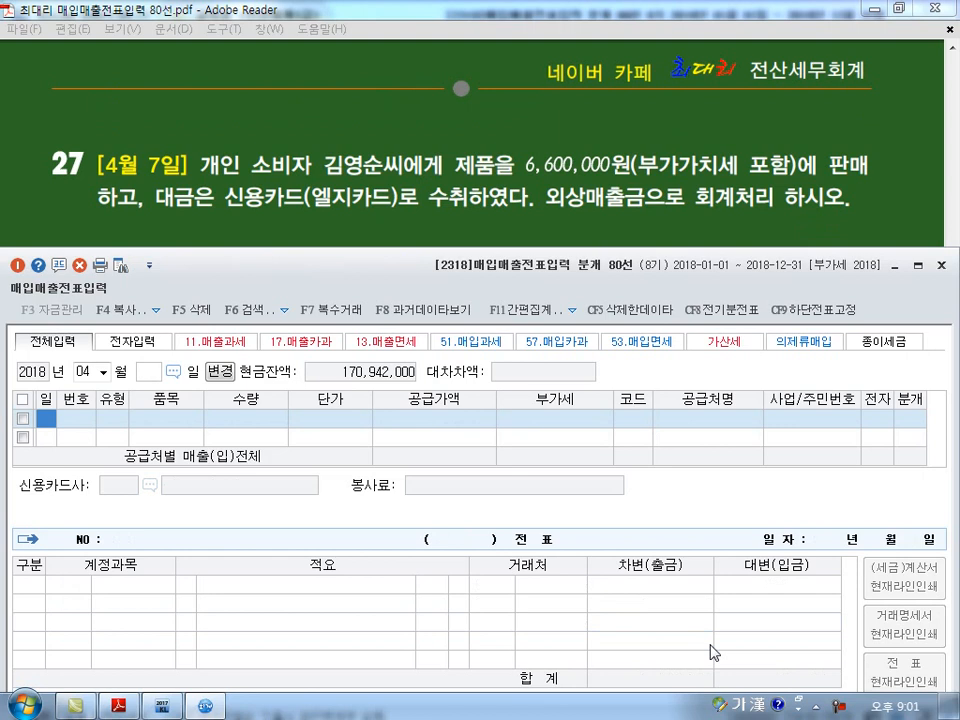
{"action": "type", "text": "7"}
{"action": "key", "text": "Return"}
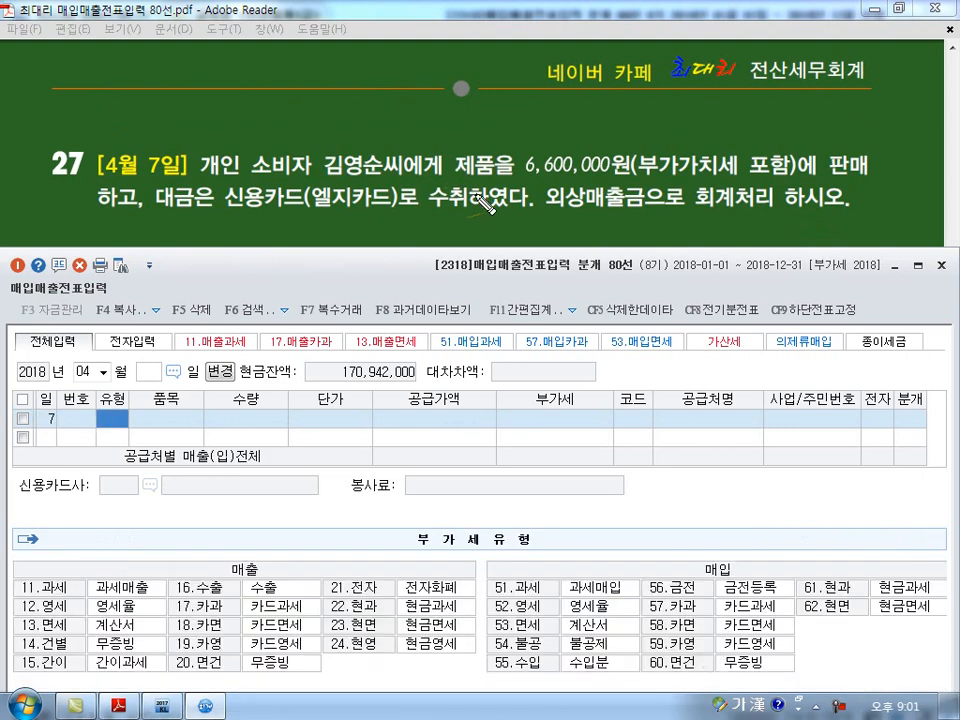
Annotate the product, VAT-included sale and credit card wording in problem 27, and clear the pen marks
{"action": "left_click_drag", "start_coordinate": [442, 161], "coordinate": [500, 180]}
{"action": "left_click_drag", "start_coordinate": [800, 174], "coordinate": [876, 178]}
{"action": "mouse_move", "coordinate": [790, 148]}
{"action": "left_mouse_down"}
{"action": "mouse_move", "coordinate": [745, 182]}
{"action": "mouse_move", "coordinate": [758, 163]}
{"action": "left_mouse_up"}
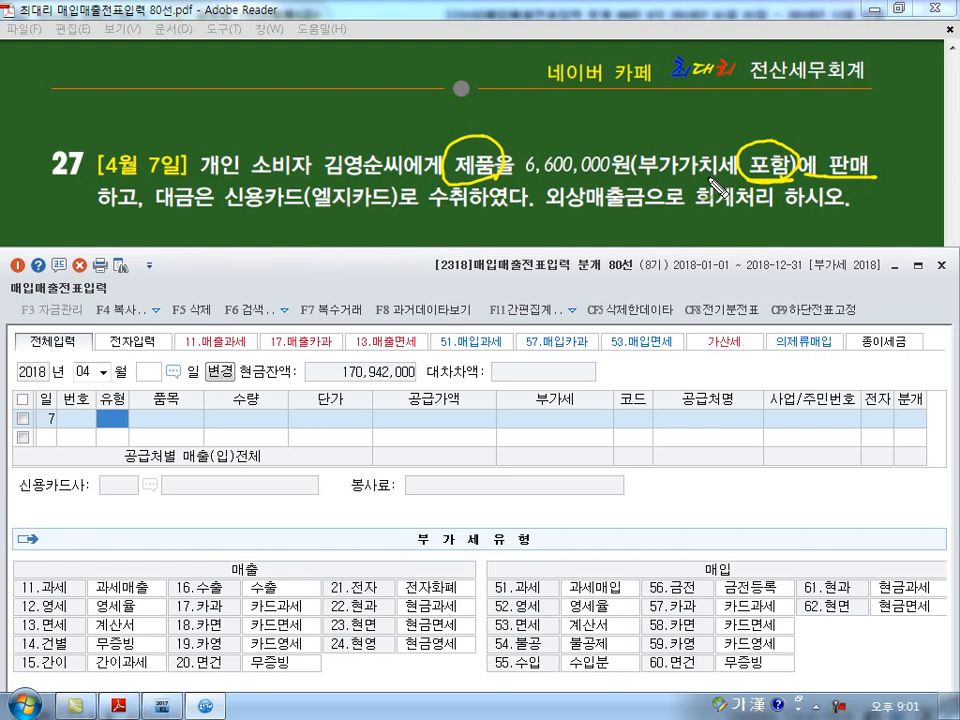
{"action": "left_click_drag", "start_coordinate": [668, 120], "coordinate": [722, 150]}
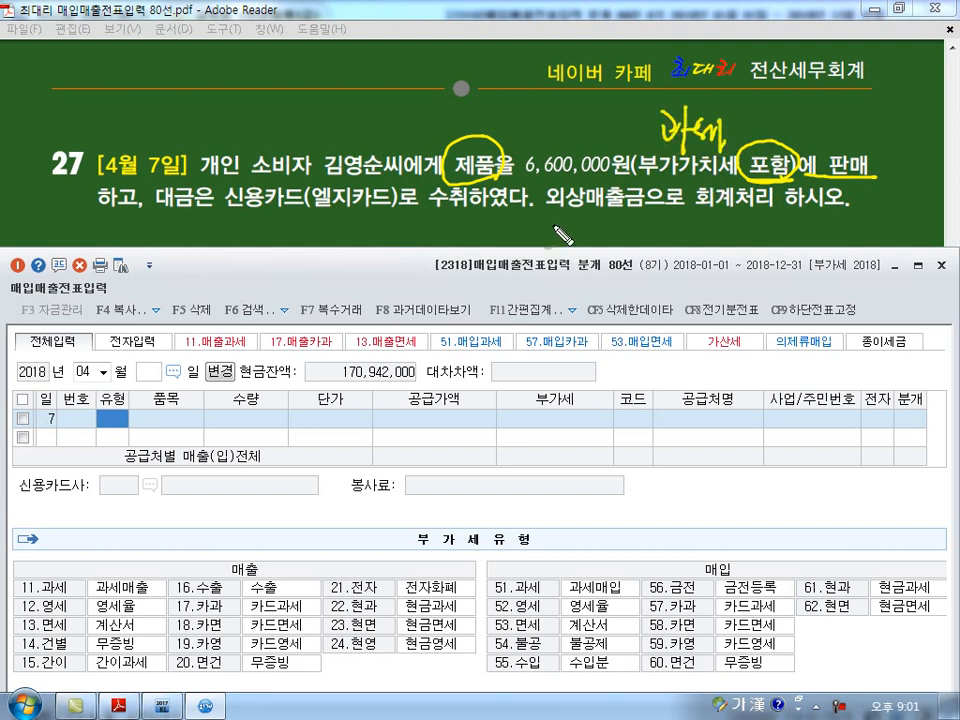
{"action": "left_click_drag", "start_coordinate": [226, 208], "coordinate": [402, 210]}
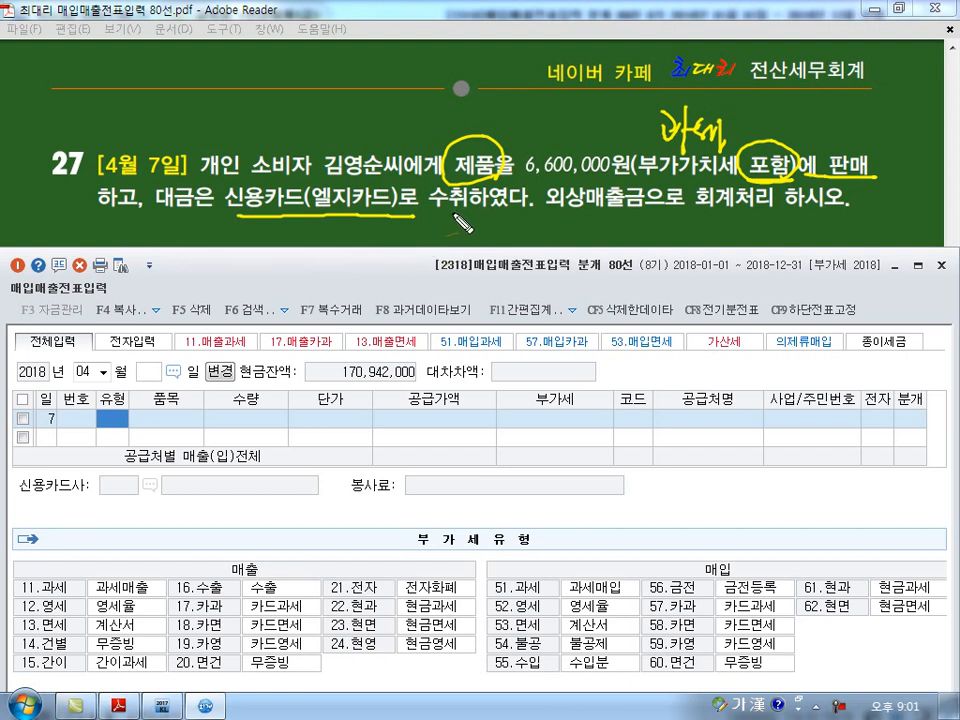
{"action": "mouse_move", "coordinate": [424, 220]}
{"action": "left_mouse_down"}
{"action": "mouse_move", "coordinate": [465, 250]}
{"action": "mouse_move", "coordinate": [488, 246]}
{"action": "left_mouse_up"}
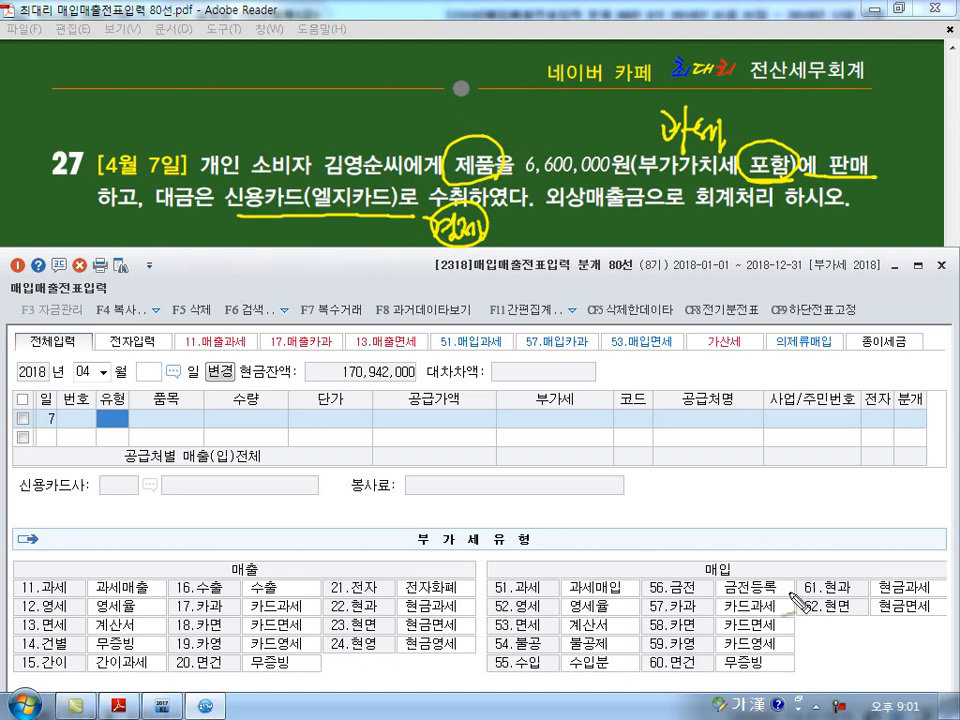
{"action": "right_click", "coordinate": [922, 678]}
Set the April 7 entry to type 17 (카과) with item 제품, supply value 6,000,000 and VAT 600,000
{"action": "type", "text": "17"}
{"action": "key", "text": "Return"}
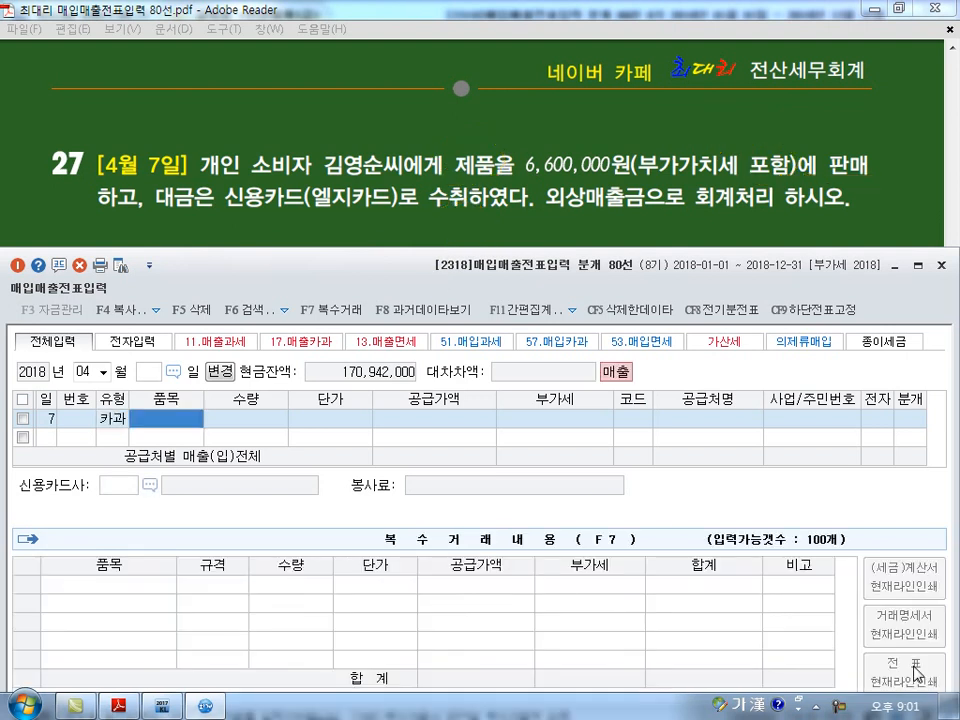
{"action": "type", "text": "제품"}
{"action": "key", "text": "Return"}
{"action": "key", "text": "Return"}
{"action": "key", "text": "Return"}
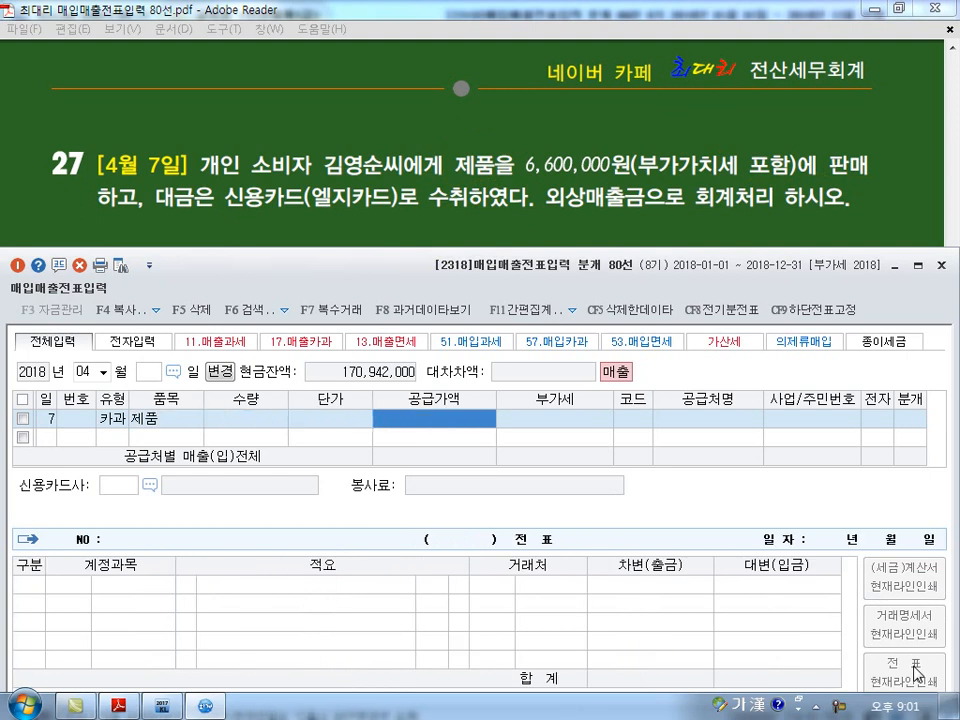
{"action": "type", "text": "6,000,000"}
{"action": "key", "text": "Return"}
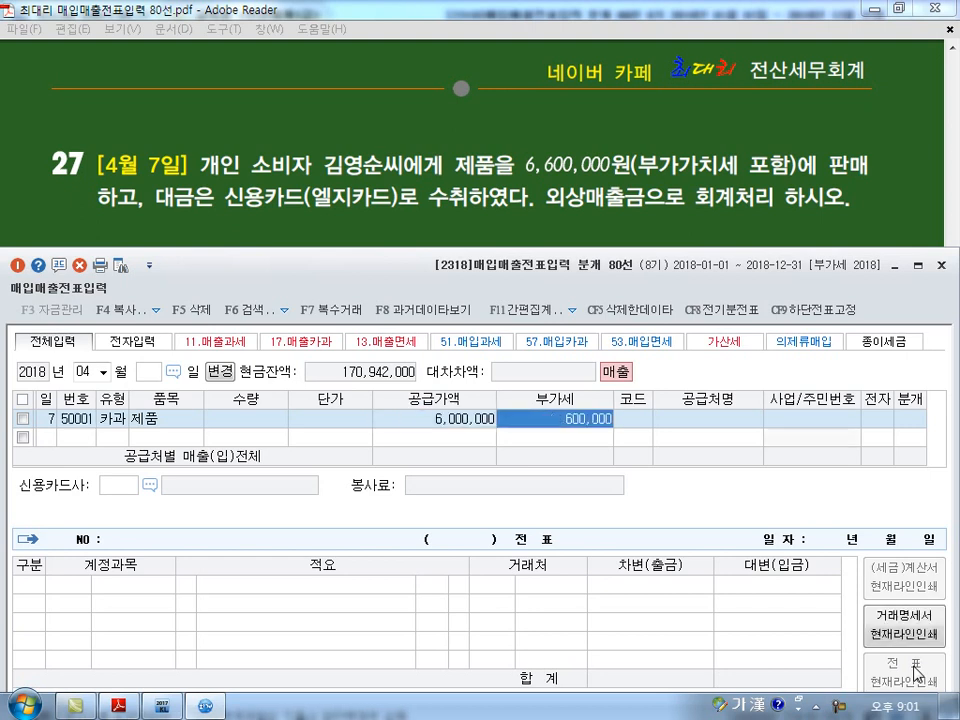
{"action": "key", "text": "Return"}
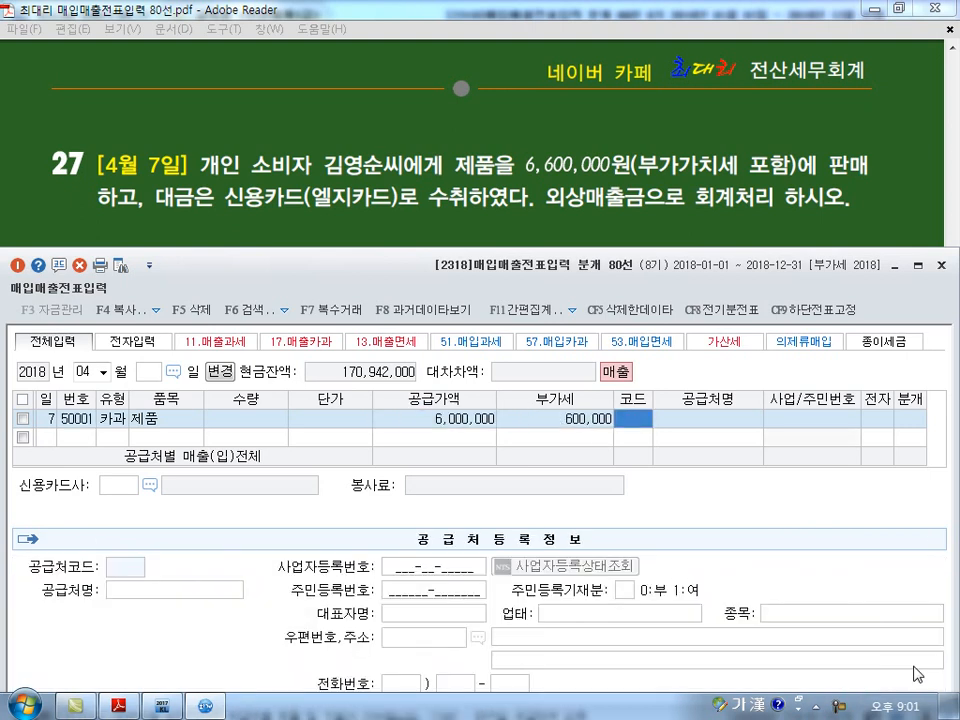
Assign the individual consumer named in problem 27 as the April 7 entry's counterparty
{"action": "type", "text": "영ㅅ"}
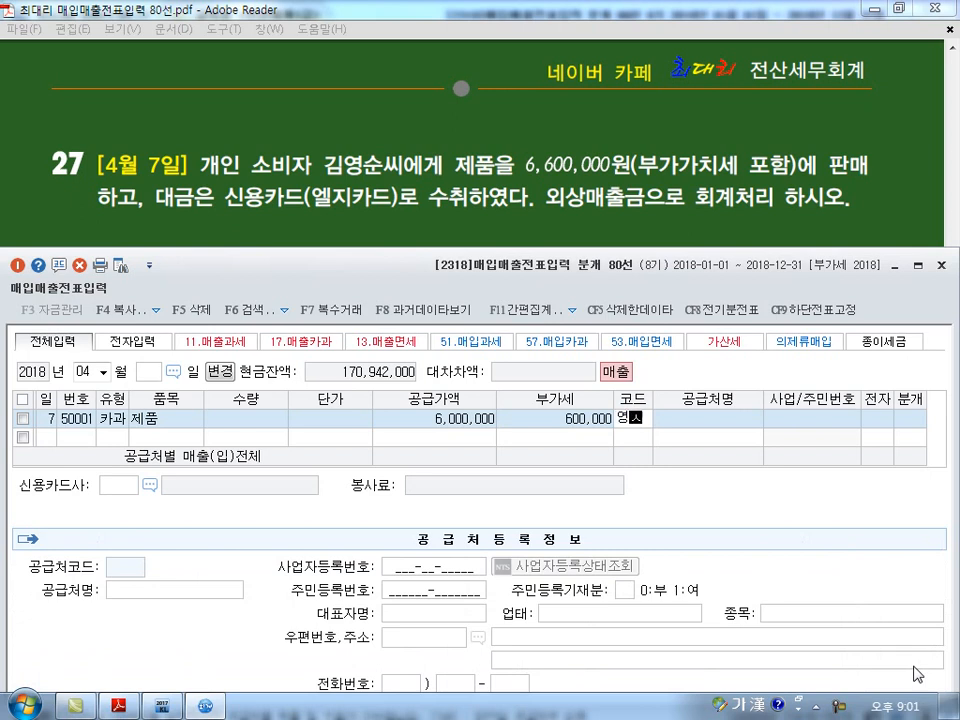
{"action": "type", "text": "순"}
{"action": "key", "text": "Return"}
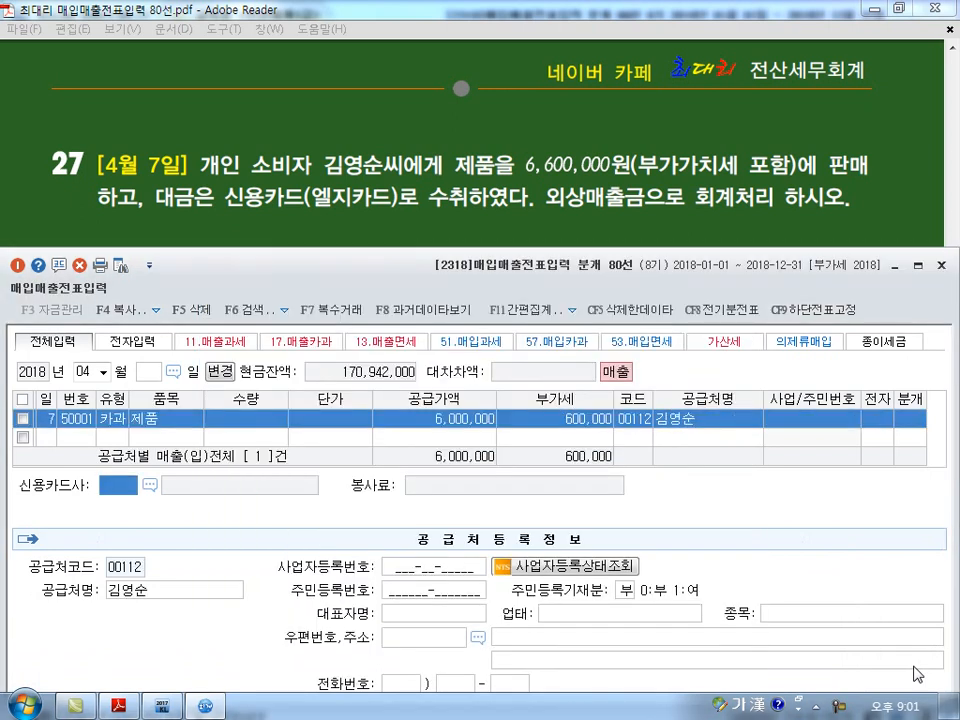
Set the card company to 엘지카드 (99601) and journalize the April 7 sale as 외상 (type 2)
{"action": "key", "text": "F2"}
{"action": "key", "text": "Return"}
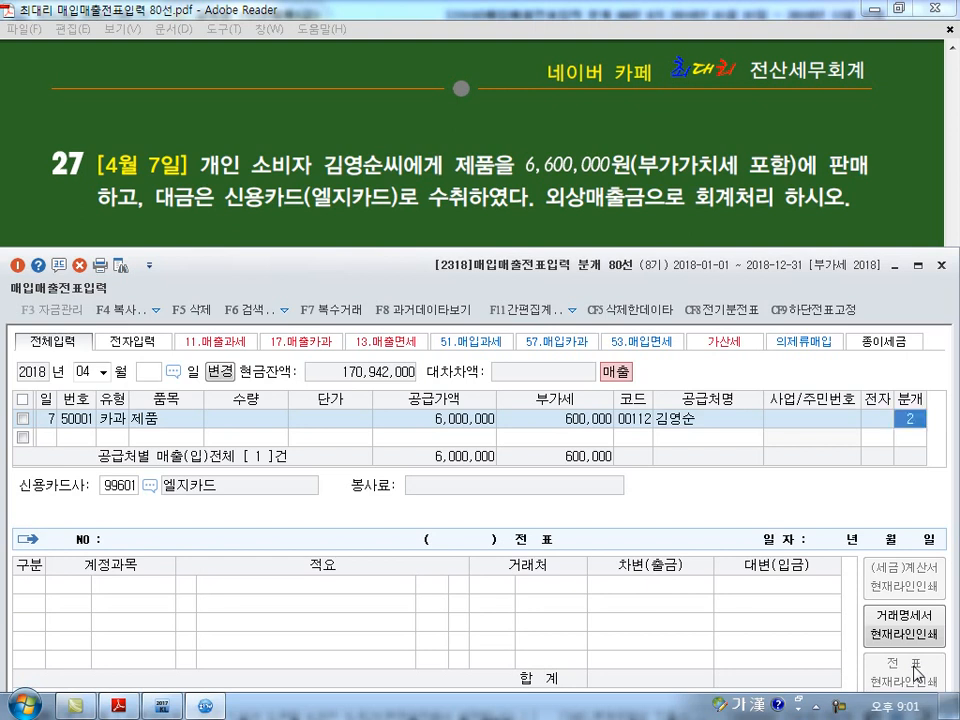
{"action": "key", "text": "Return"}
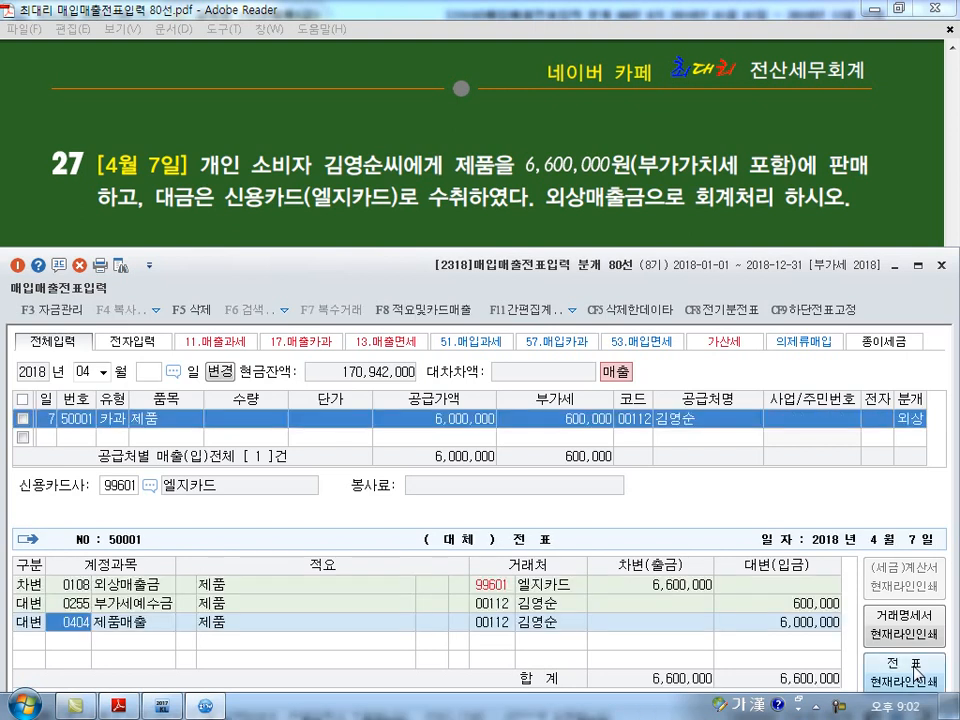
Try account 120 (미수금) on the product sales credit line, and restore account 404 (제품매출)
{"action": "type", "text": "120"}
{"action": "key", "text": "Return"}
{"action": "key", "text": "shift+Tab"}
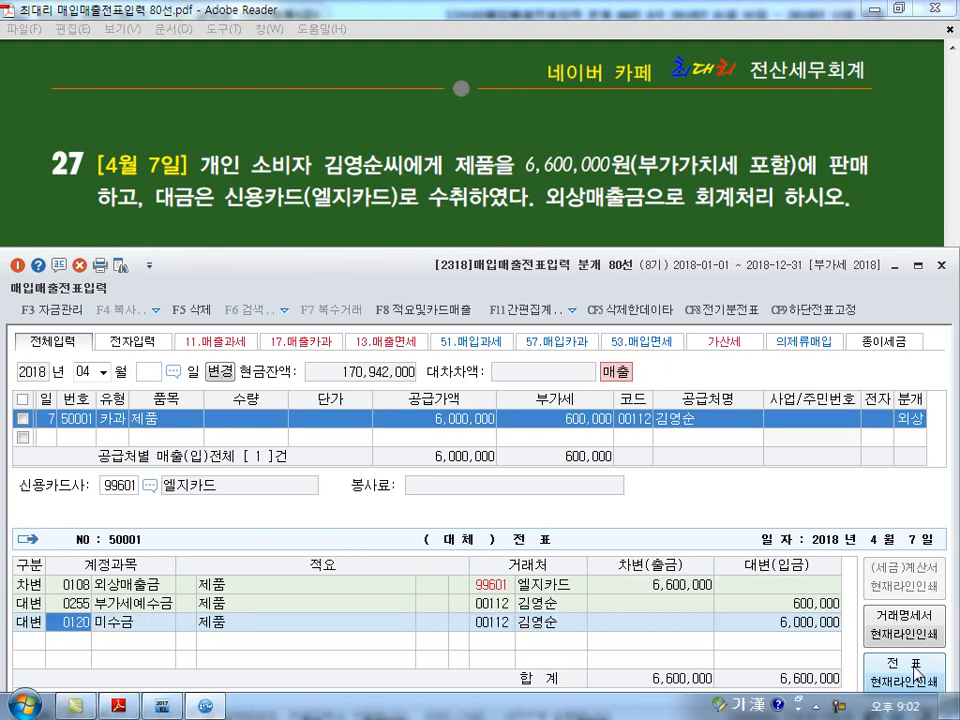
{"action": "type", "text": "404"}
{"action": "key", "text": "Return"}
{"action": "key", "text": "Return"}
Inspect the counterparty assigned to the 외상매출금 debit line of the April 7 voucher
{"action": "key", "text": "Up"}
{"action": "key", "text": "Up"}
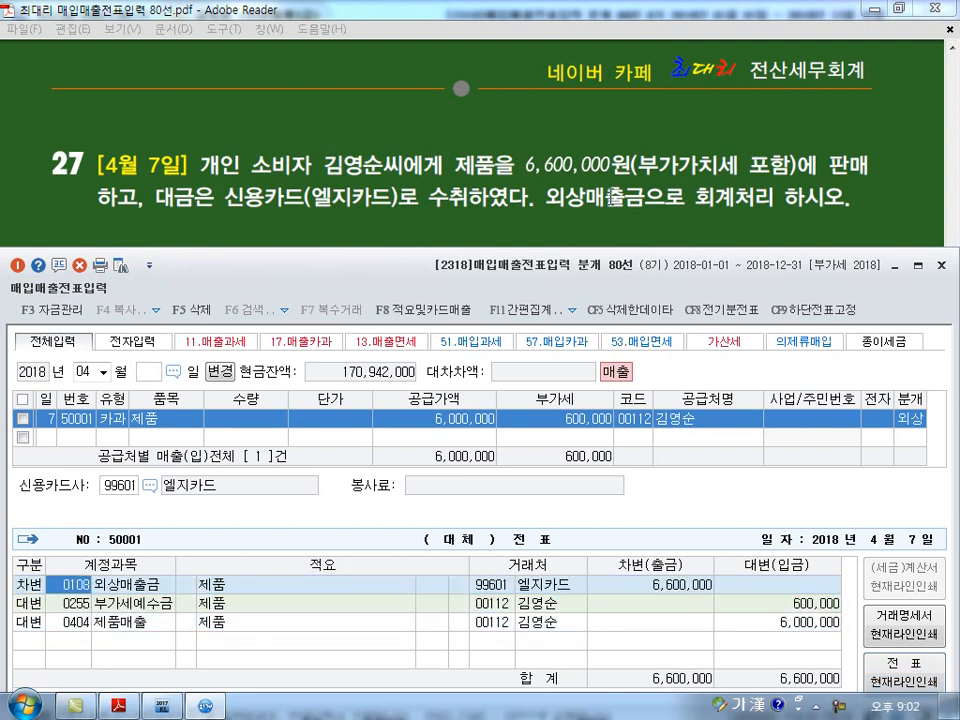
{"action": "left_click", "coordinate": [487, 587]}
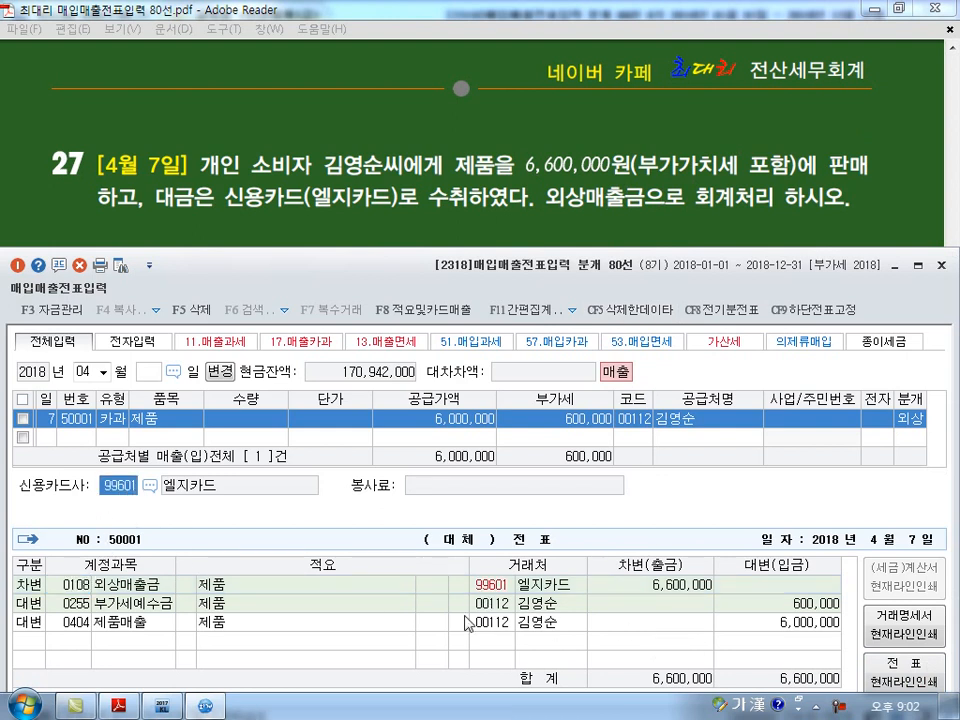
{"action": "left_click", "coordinate": [491, 590]}
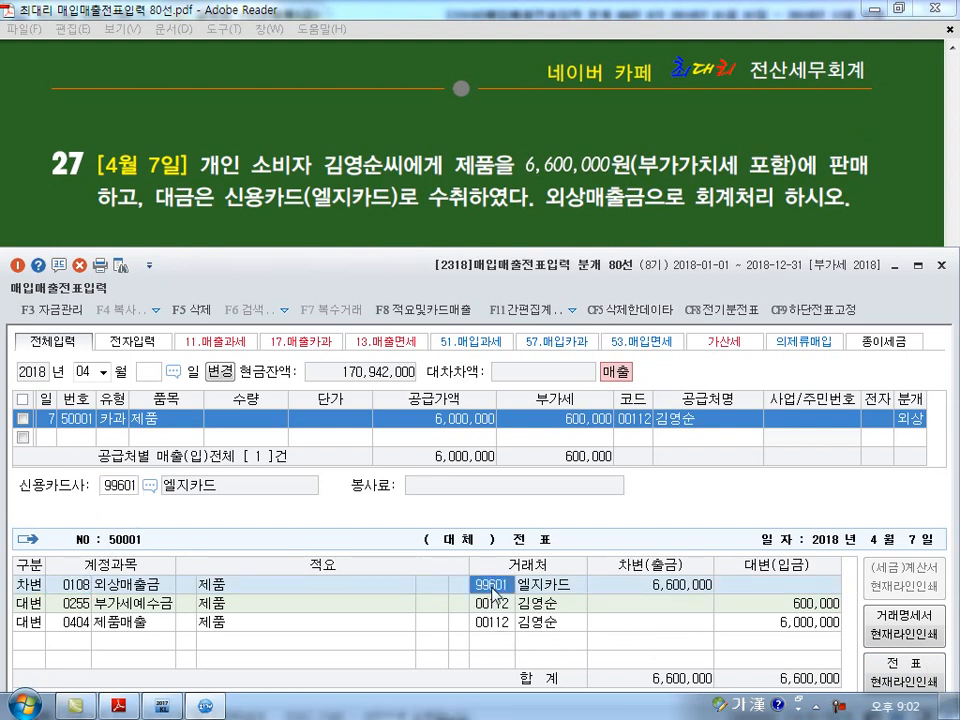
Switch the April 7 journal type to 혼합 (type 3) and add a 6,600,000 debit line for account 108 (외상매출금)
{"action": "left_click", "coordinate": [912, 424]}
{"action": "key", "text": "3"}
{"action": "key", "text": "Return"}
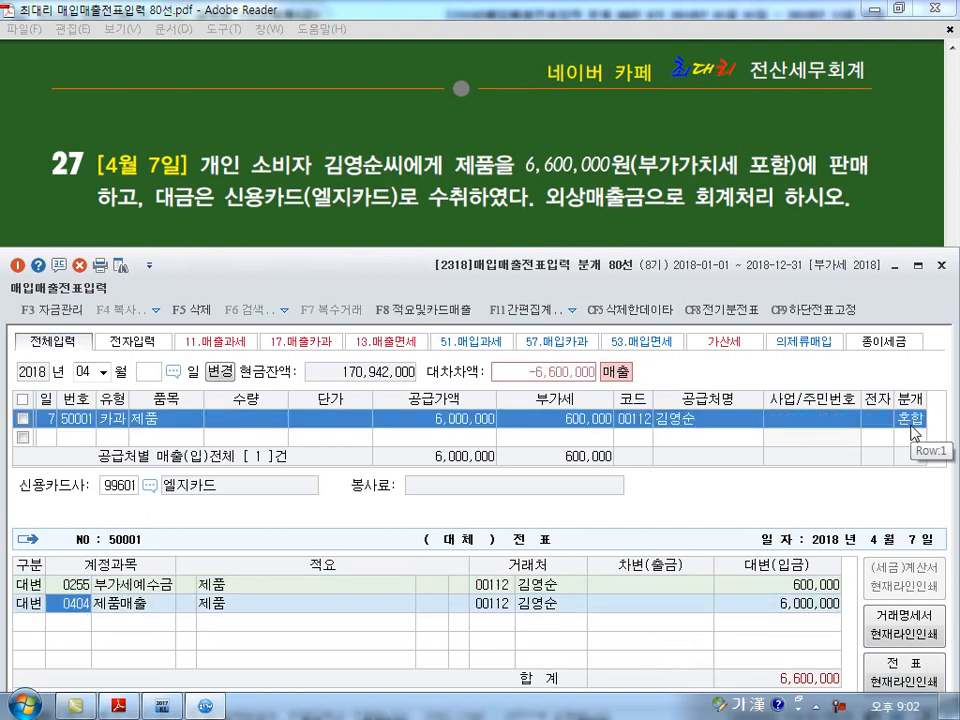
{"action": "key", "text": "Return"}
{"action": "key", "text": "Return"}
{"action": "type", "text": "3108"}
{"action": "key", "text": "Return"}
Set the counterparty of the added 외상매출금 line to 엘지카드 (99601)
{"action": "key", "text": "Left"}
{"action": "key", "text": "Left"}
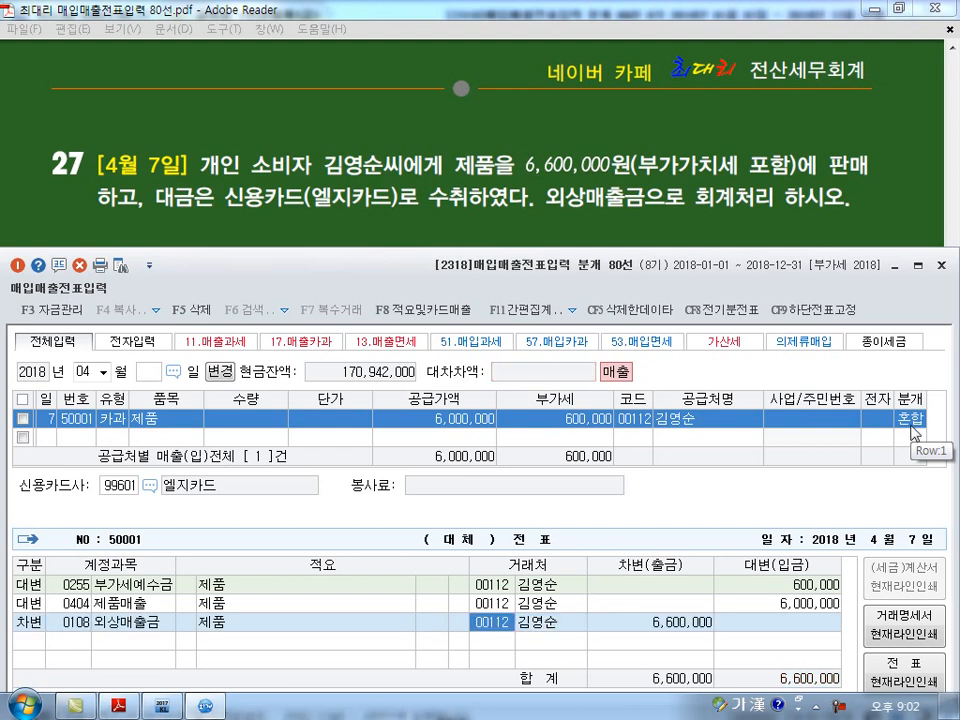
{"action": "type", "text": "99601"}
{"action": "key", "text": "Return"}
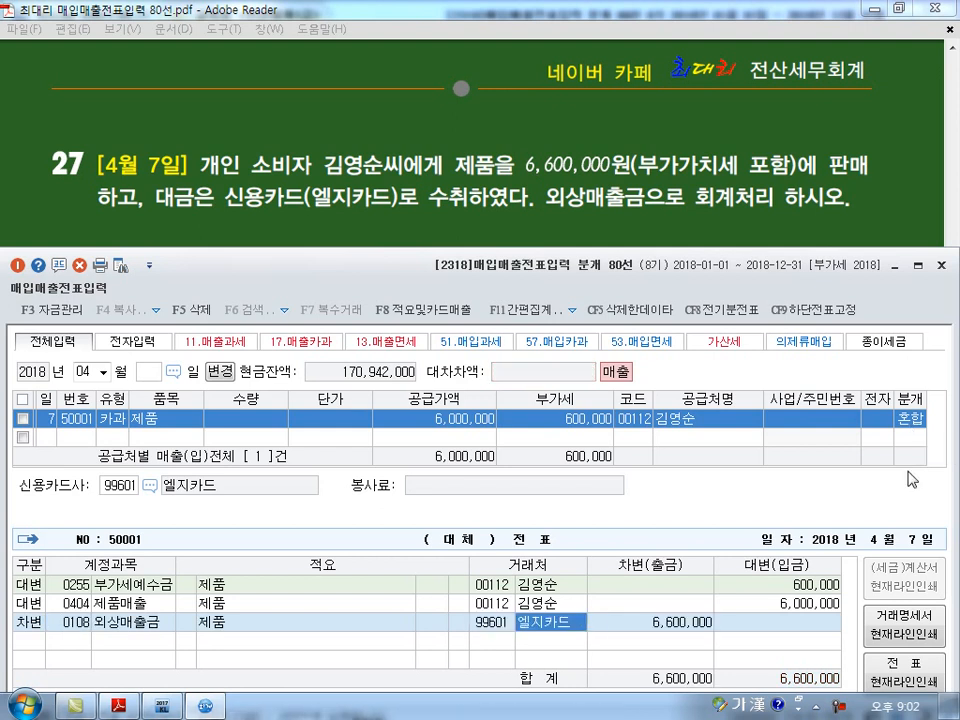
Set the April 7 journal type back to 외상 (type 2) and complete the voucher
{"action": "left_click", "coordinate": [910, 424]}
{"action": "key", "text": "2"}
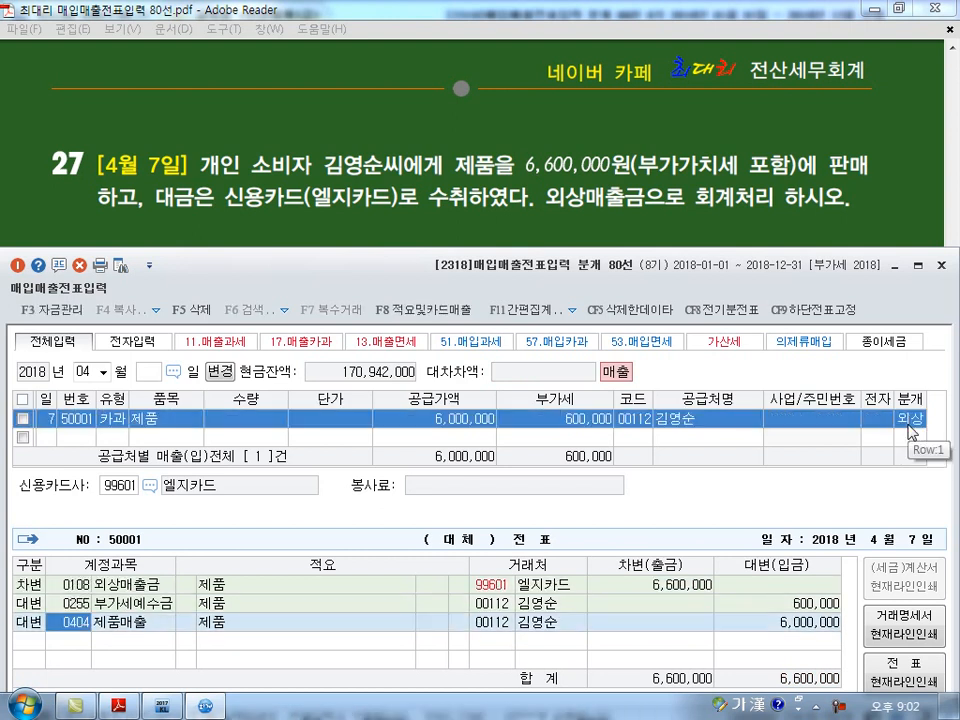
{"action": "key", "text": "Return"}
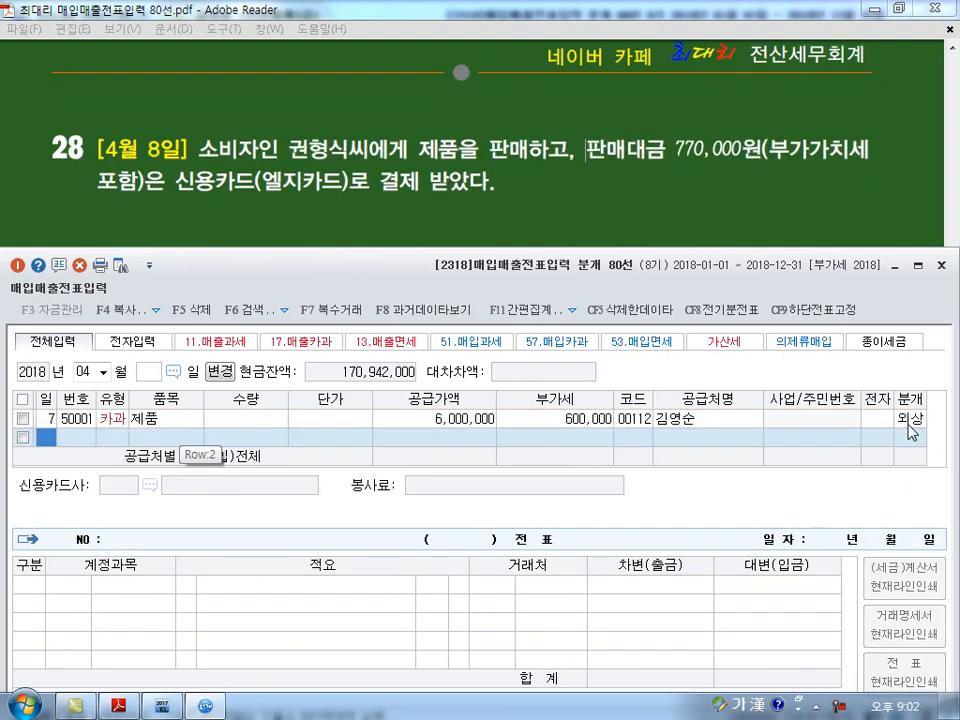
Enter an April 8 card sale of type 17 (카과) with item 제품 for a VAT-inclusive 770,000
{"action": "type", "text": "8"}
{"action": "key", "text": "Return"}
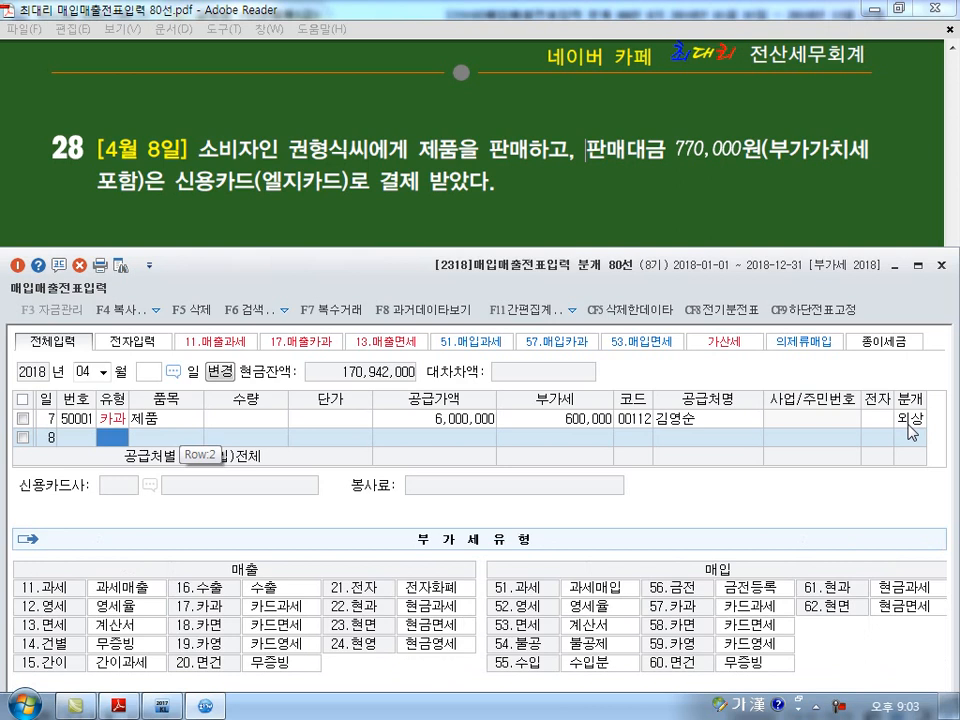
{"action": "type", "text": "17"}
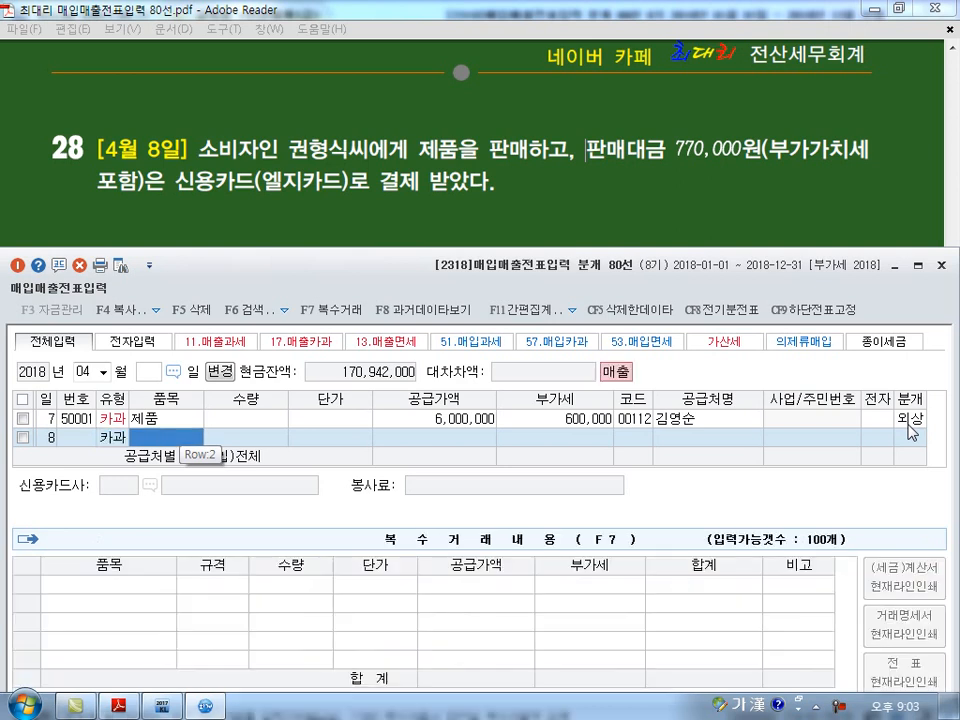
{"action": "key", "text": "Return"}
{"action": "key", "text": "Return"}
{"action": "key", "text": "Return"}
{"action": "type", "text": "770000"}
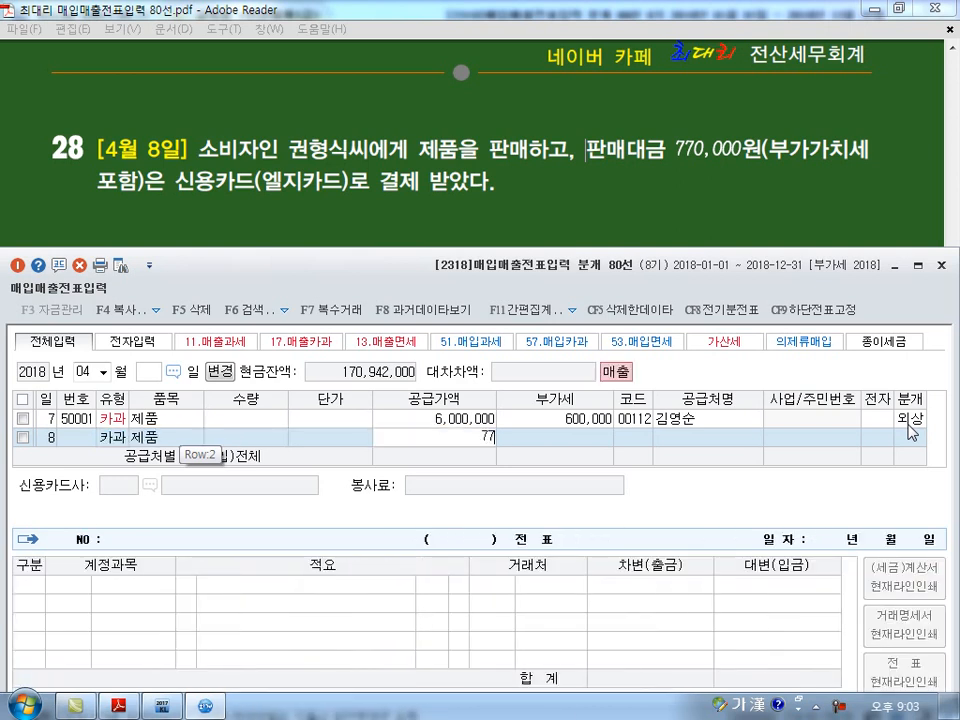
{"action": "key", "text": "Return"}
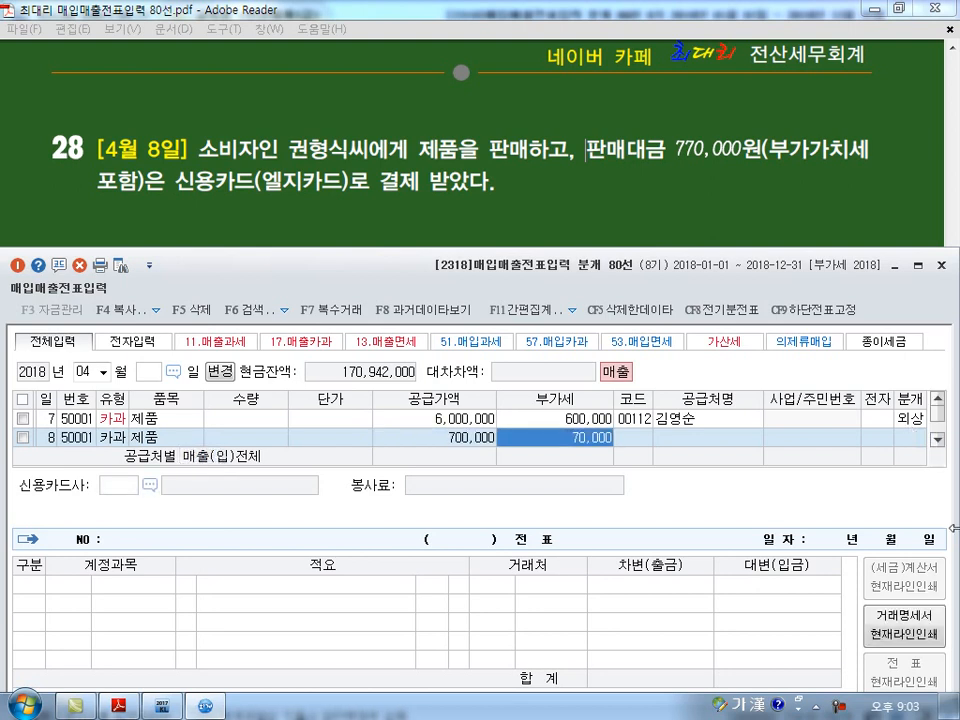
Assign the consumer named in problem 28 as counterparty and set the card company to 엘지카드 (99601)
{"action": "key", "text": "Return"}
{"action": "type", "text": "권형"}
{"action": "key", "text": "Return"}
{"action": "key", "text": "Return"}
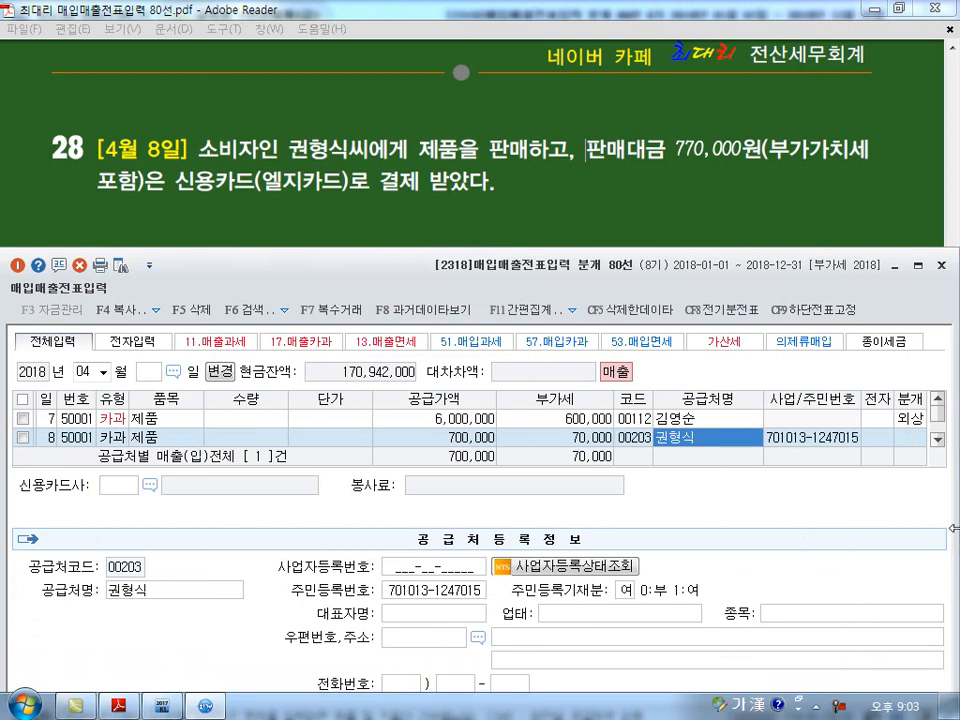
{"action": "key", "text": "Return"}
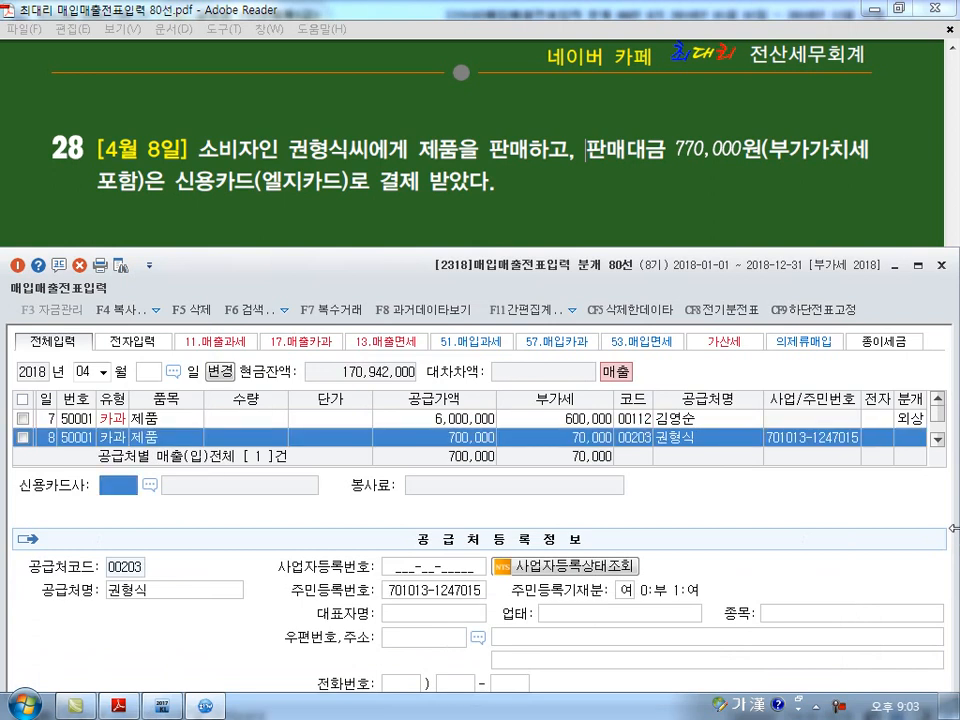
{"action": "key", "text": "F2"}
{"action": "key", "text": "Return"}
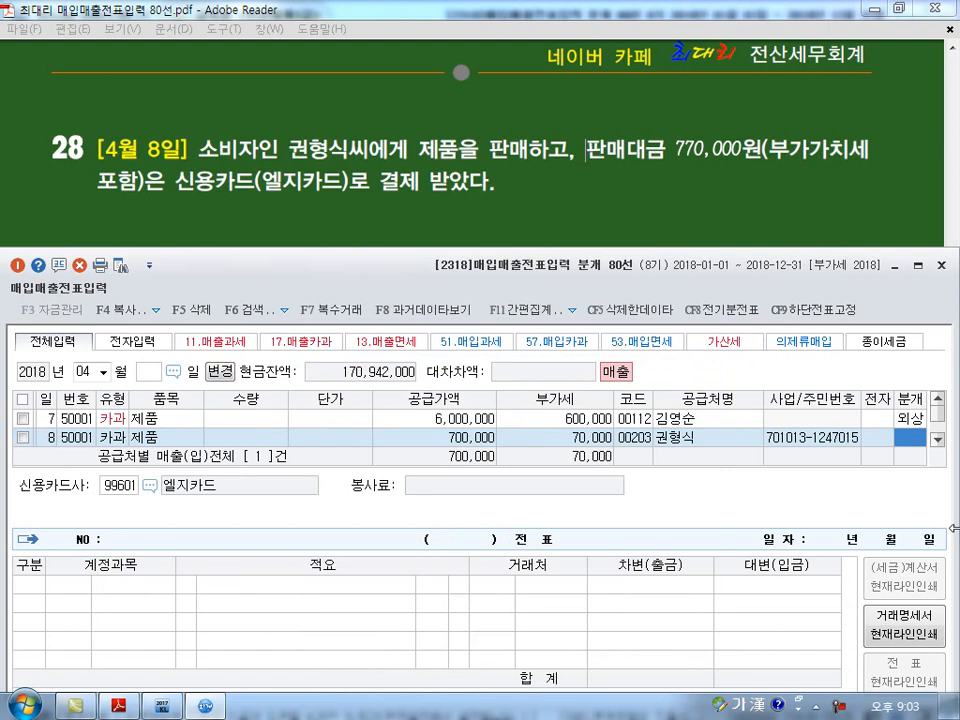
Journalize the April 8 card sale as 외상 (type 2) and complete the voucher with its default account lines
{"action": "type", "text": "2"}
{"action": "key", "text": "Return"}
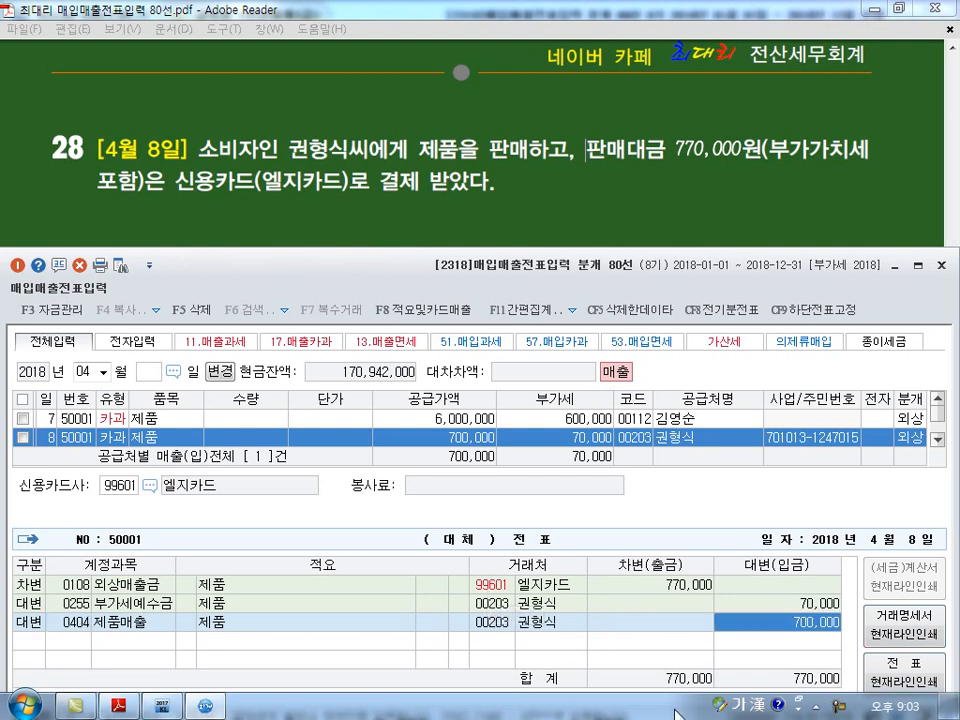
{"action": "key", "text": "Return"}
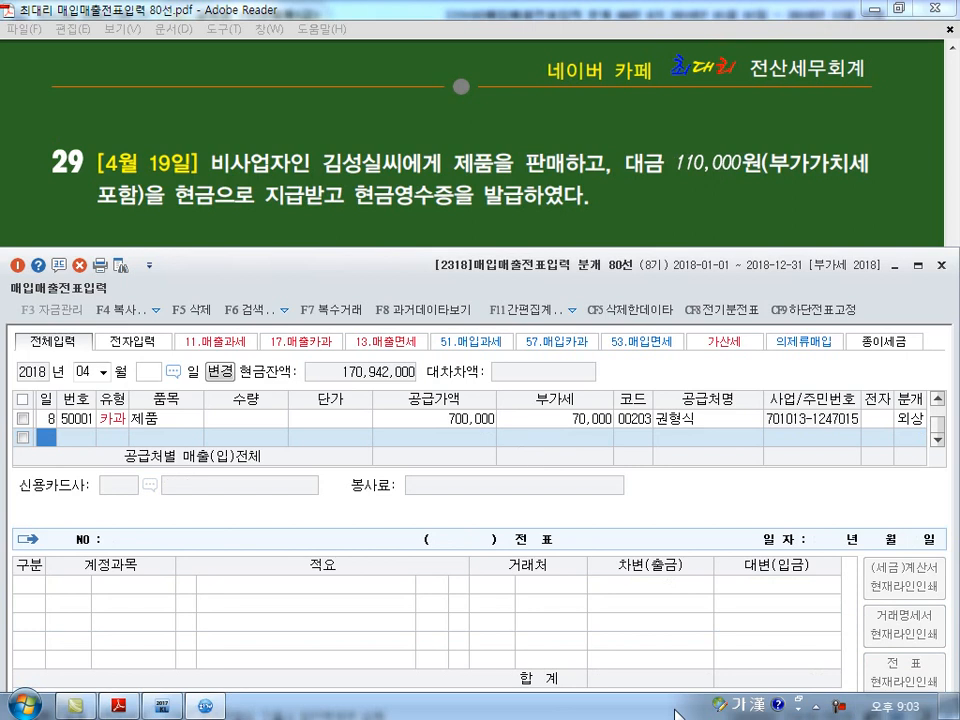
Start a new voucher row dated April 19 for problem 29
{"action": "type", "text": "19"}
{"action": "key", "text": "Return"}
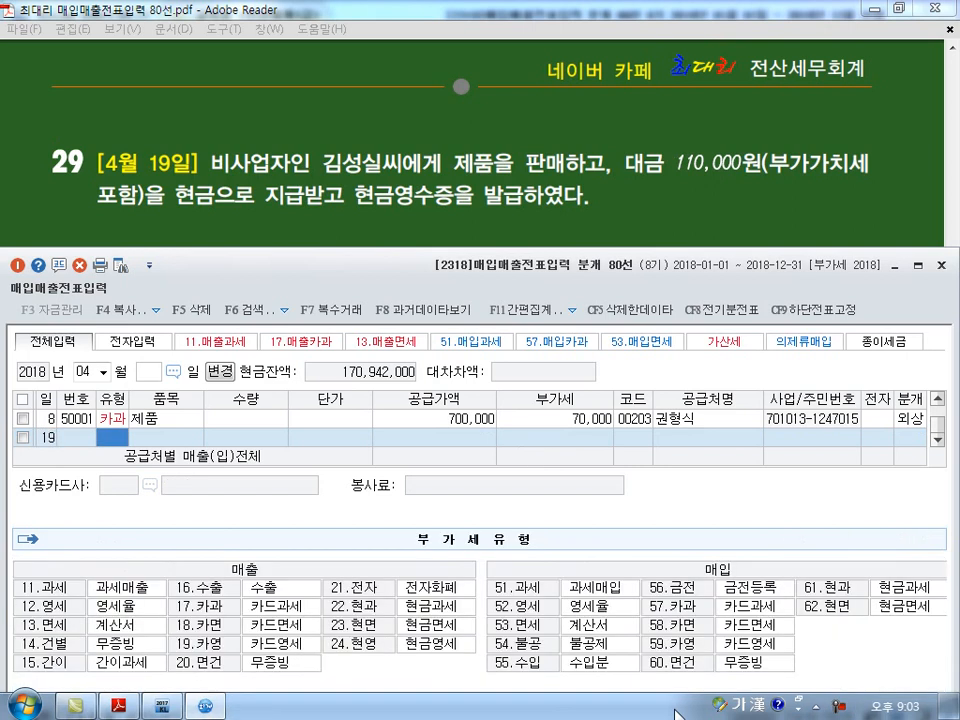
{"action": "left_click_drag", "start_coordinate": [480, 138], "coordinate": [470, 142]}
{"action": "left_click_drag", "start_coordinate": [680, 180], "coordinate": [841, 184]}
{"action": "left_click_drag", "start_coordinate": [99, 203], "coordinate": [140, 204]}
{"action": "left_click_drag", "start_coordinate": [214, 196], "coordinate": [222, 222]}
{"action": "left_click_drag", "start_coordinate": [358, 211], "coordinate": [514, 213]}
{"action": "mouse_move", "coordinate": [420, 183]}
{"action": "left_mouse_down"}
{"action": "mouse_move", "coordinate": [380, 219]}
{"action": "mouse_move", "coordinate": [419, 218]}
{"action": "mouse_move", "coordinate": [410, 240]}
{"action": "mouse_move", "coordinate": [490, 237]}
{"action": "left_mouse_up"}
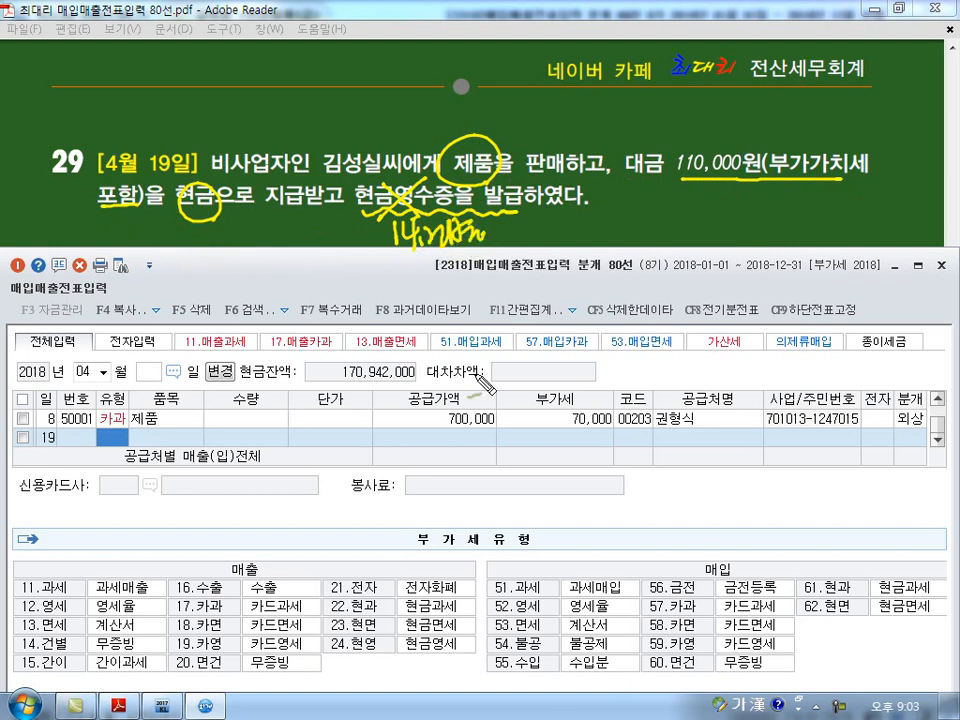
{"action": "mouse_move", "coordinate": [588, 220]}
{"action": "left_mouse_down"}
{"action": "mouse_move", "coordinate": [612, 233]}
{"action": "mouse_move", "coordinate": [628, 222]}
{"action": "mouse_move", "coordinate": [686, 232]}
{"action": "mouse_move", "coordinate": [672, 238]}
{"action": "left_mouse_up"}
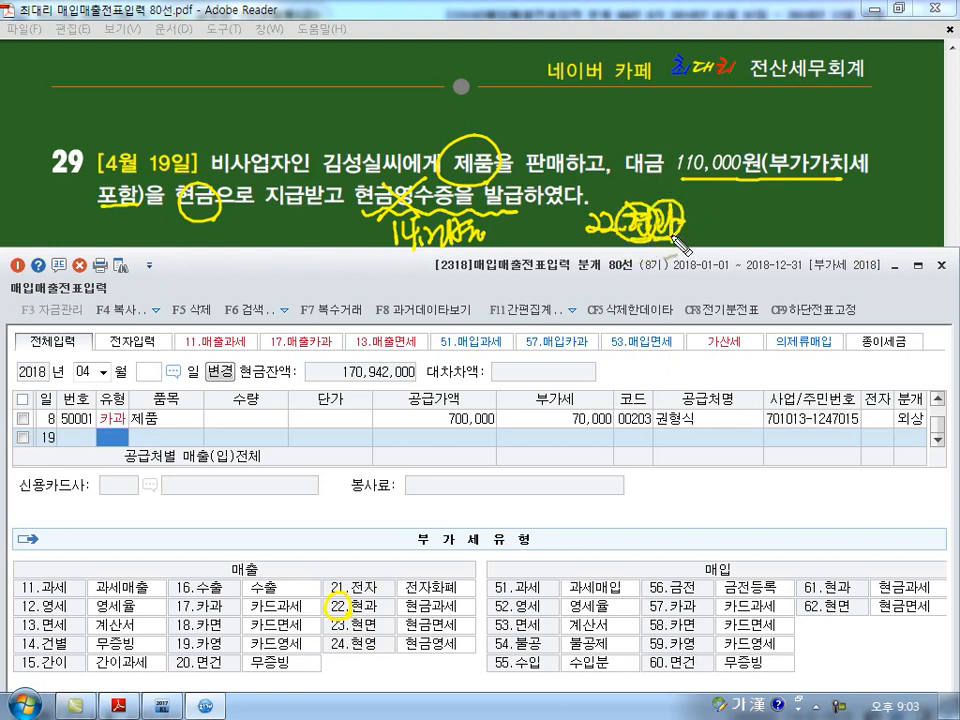
{"action": "key", "text": "Escape"}
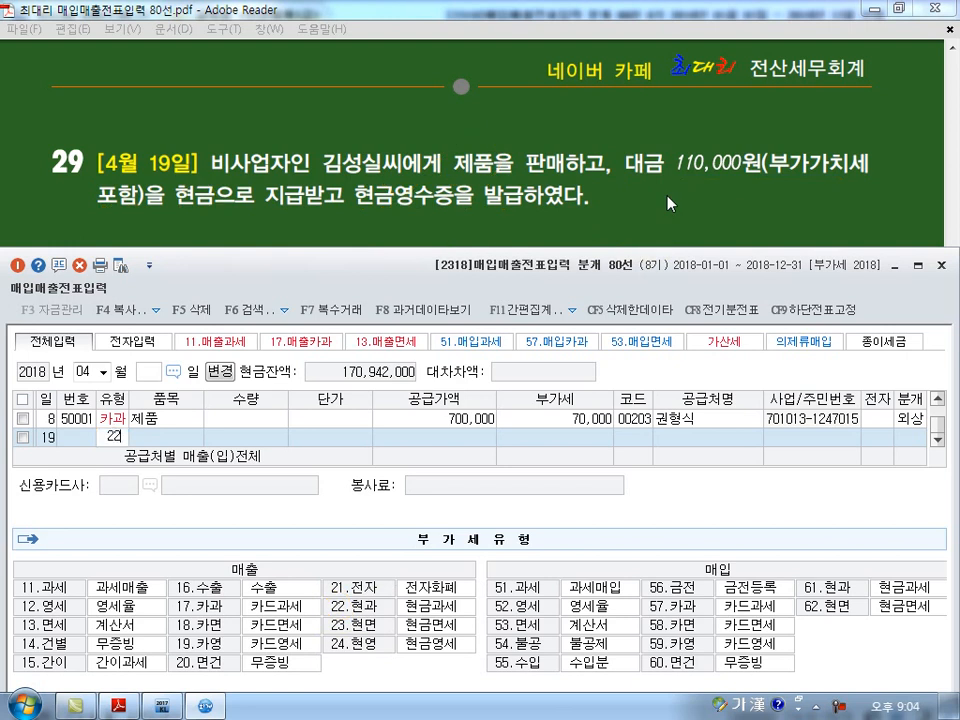
Enter the April 19 cash-receipt sale as type 22 (현과) with item 제품 for a VAT-inclusive 110,000
{"action": "type", "text": "22"}
{"action": "key", "text": "Return"}
{"action": "type", "text": "제품"}
{"action": "key", "text": "Return"}
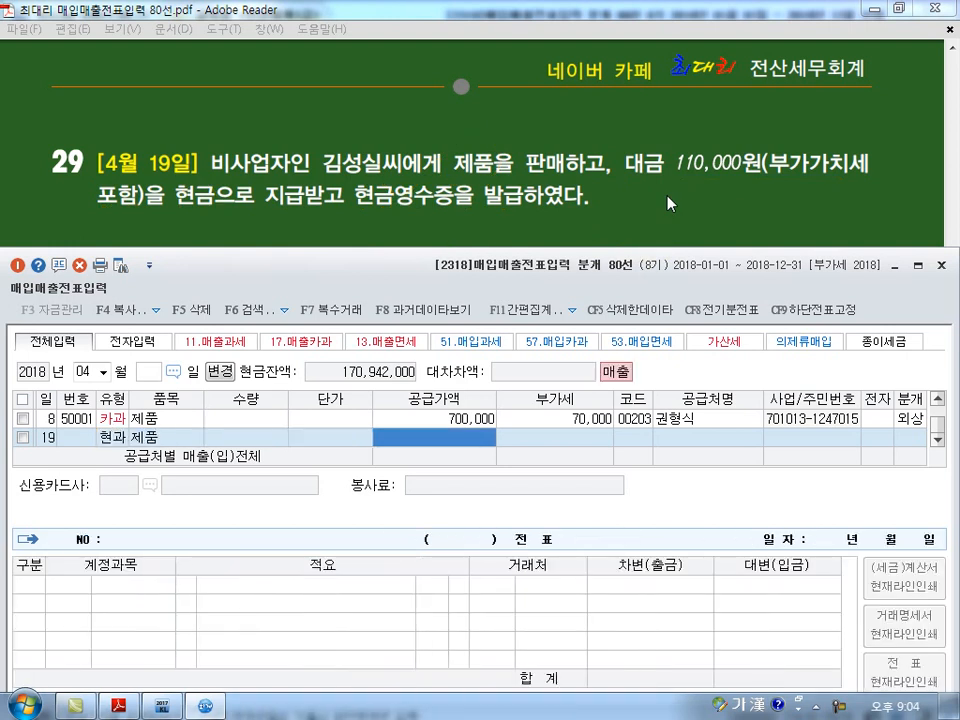
{"action": "type", "text": "110000"}
{"action": "key", "text": "Return"}
{"action": "key", "text": "Return"}
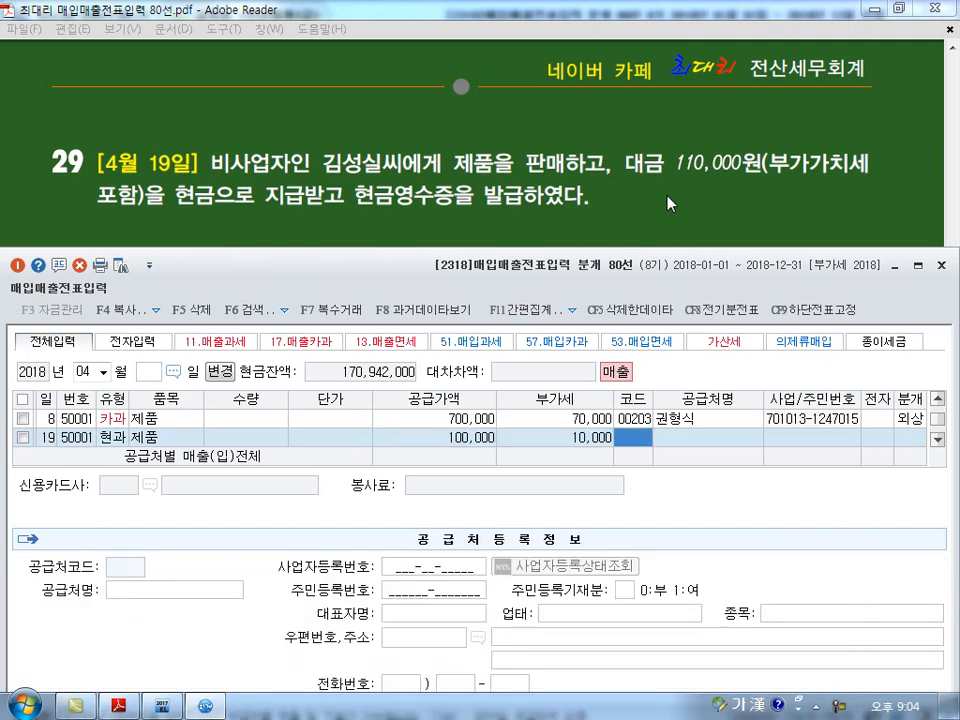
Assign the consumer named in problem 29 as counterparty and journalize the sale as 현금 (type 1) with its default account lines
{"action": "type", "text": "김성실"}
{"action": "key", "text": "Return"}
{"action": "key", "text": "Return"}
{"action": "key", "text": "Return"}
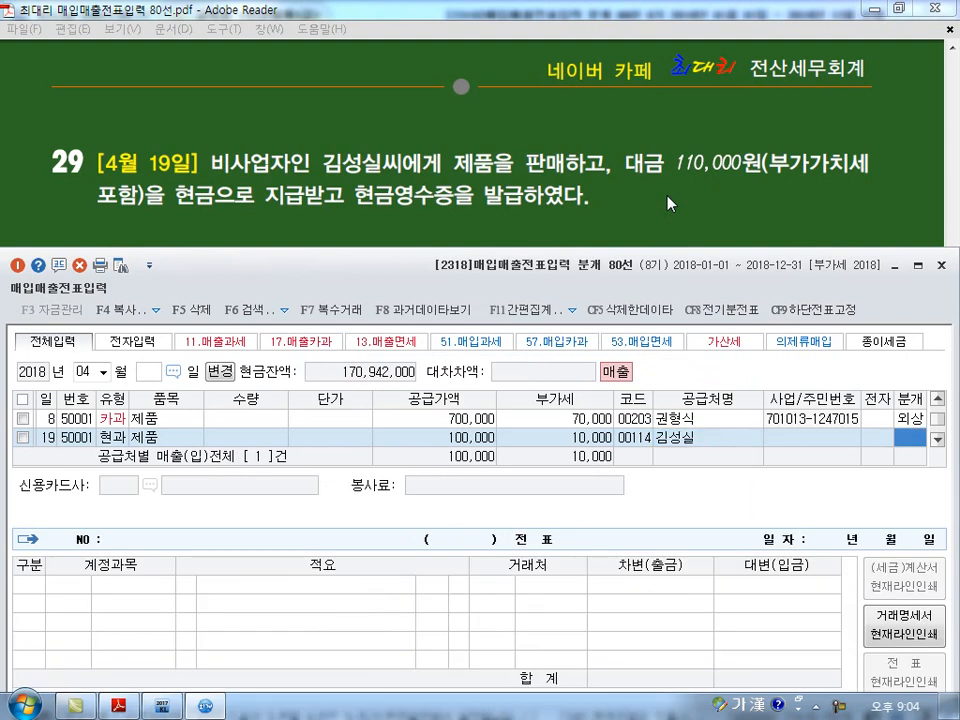
{"action": "type", "text": "1"}
{"action": "key", "text": "Return"}
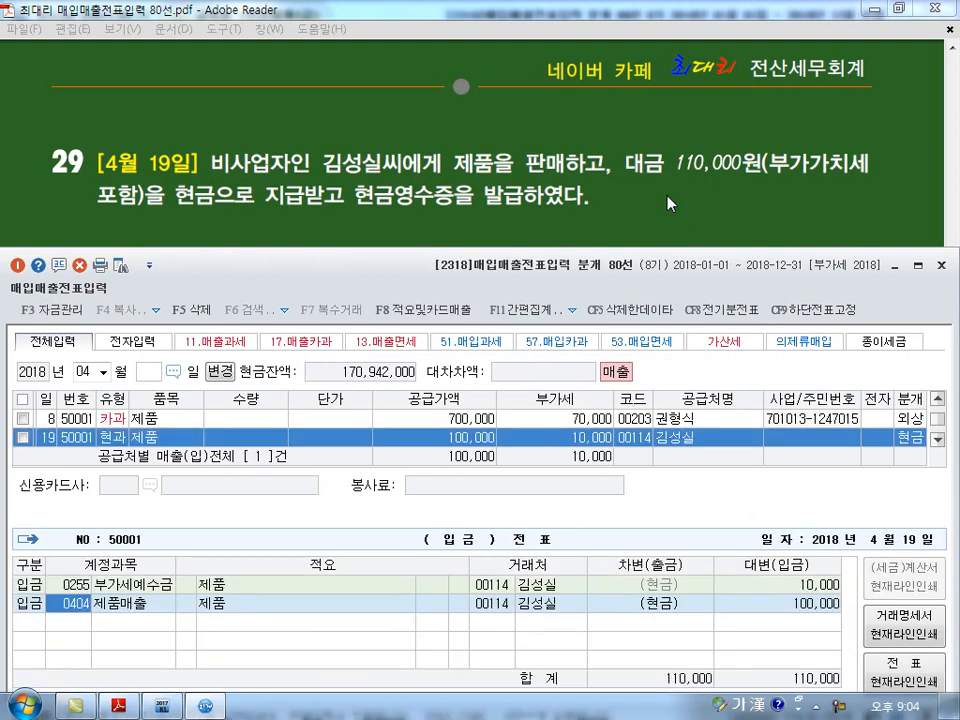
{"action": "key", "text": "Return"}
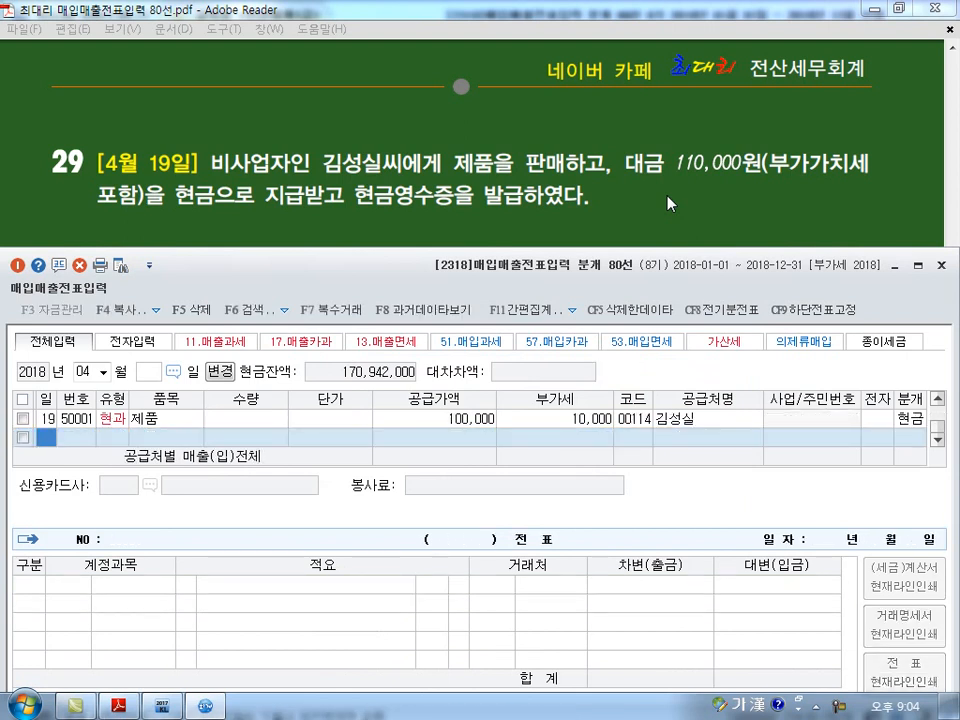
Go to problem 30 and start a new voucher row dated April 20
{"action": "scroll", "coordinate": [667, 200], "scroll_direction": "down", "scroll_amount": 2}
{"action": "type", "text": "20"}
{"action": "key", "text": "Return"}
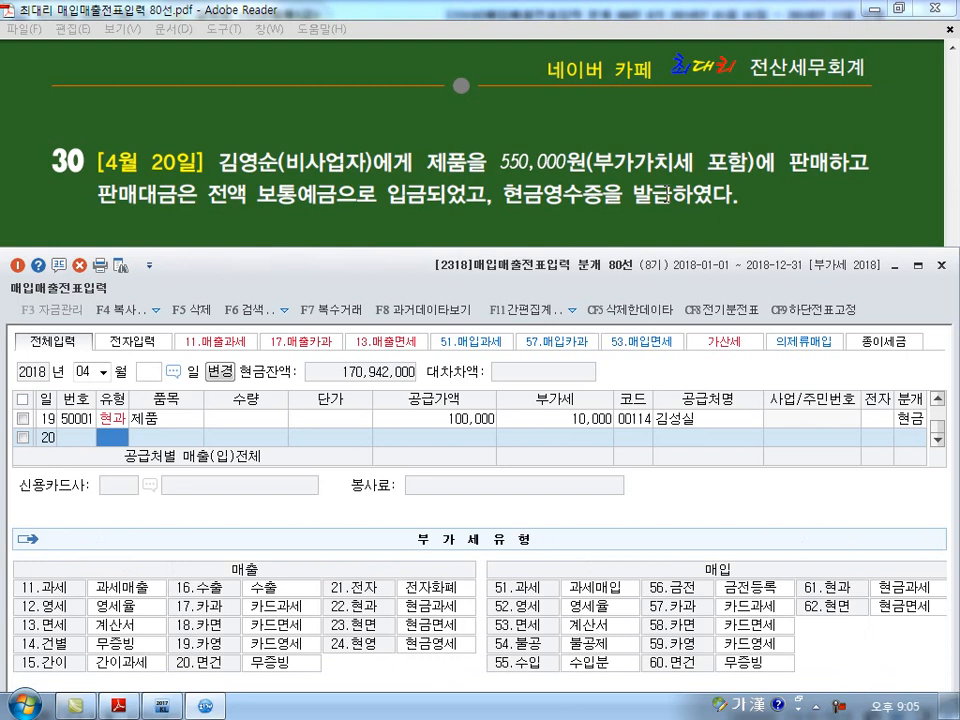
{"action": "mouse_move", "coordinate": [502, 184]}
{"action": "left_mouse_down"}
{"action": "mouse_move", "coordinate": [590, 214]}
{"action": "mouse_move", "coordinate": [606, 190]}
{"action": "mouse_move", "coordinate": [510, 190]}
{"action": "left_mouse_up"}
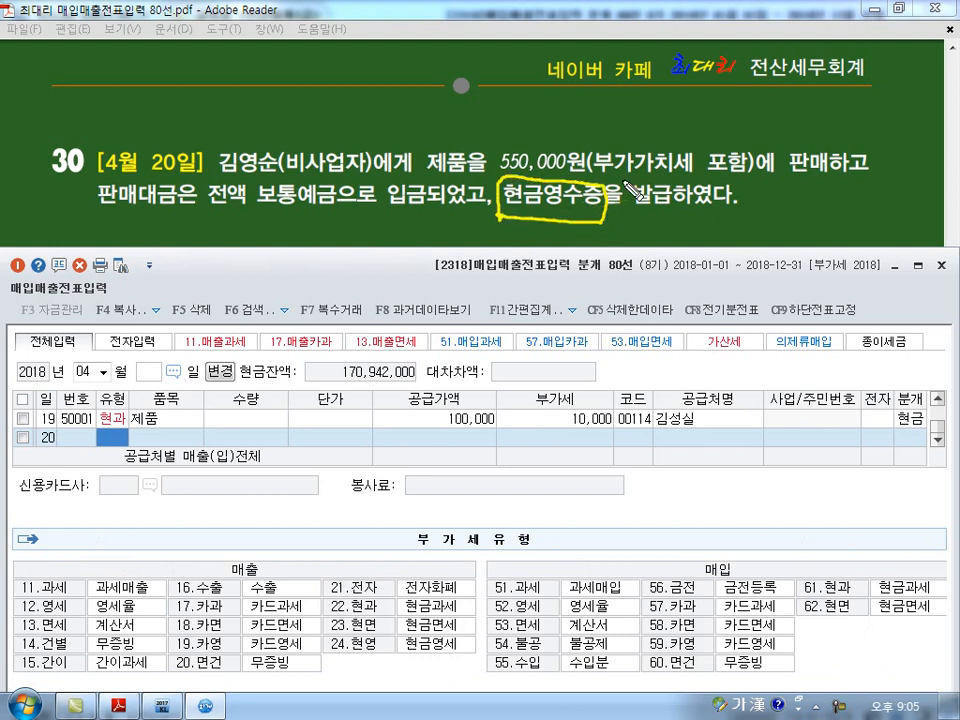
{"action": "mouse_move", "coordinate": [714, 142]}
{"action": "left_mouse_down"}
{"action": "mouse_move", "coordinate": [709, 156]}
{"action": "mouse_move", "coordinate": [724, 166]}
{"action": "left_mouse_up"}
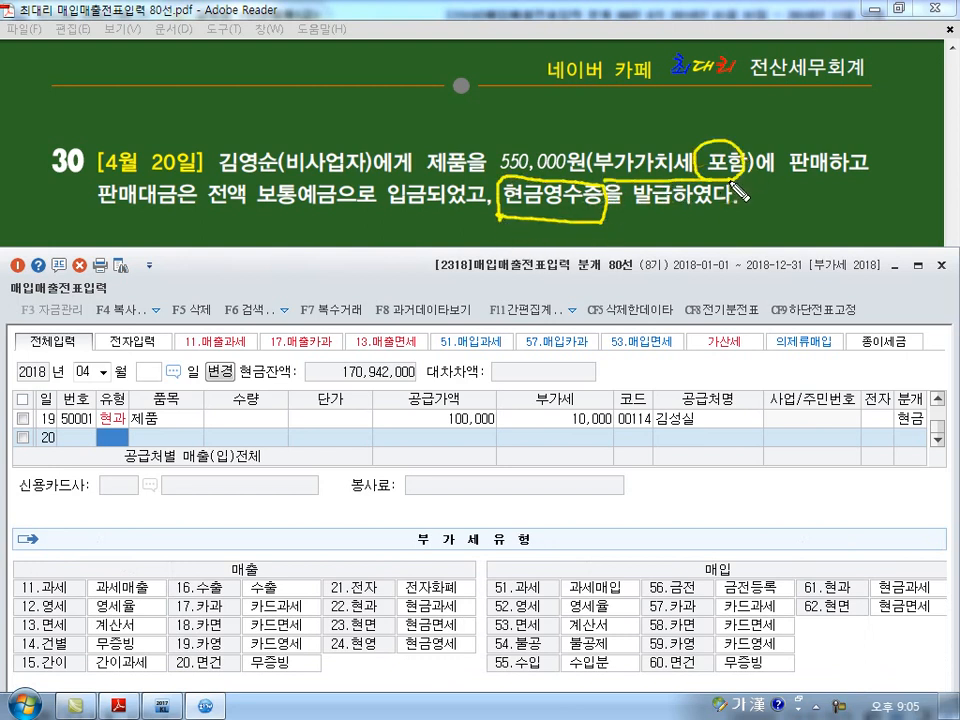
{"action": "key", "text": "Escape"}
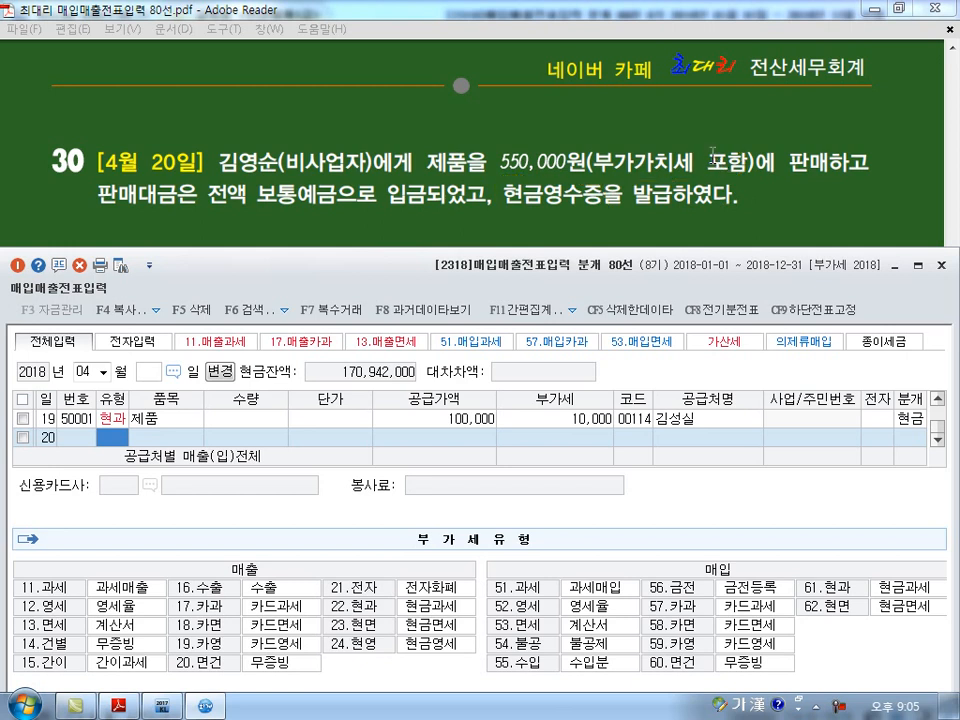
Enter the April 20 sale as type 22 (현과) with item 제품 for a VAT-inclusive 550,000
{"action": "type", "text": "22"}
{"action": "key", "text": "Return"}
{"action": "key", "text": "shift+Tab"}
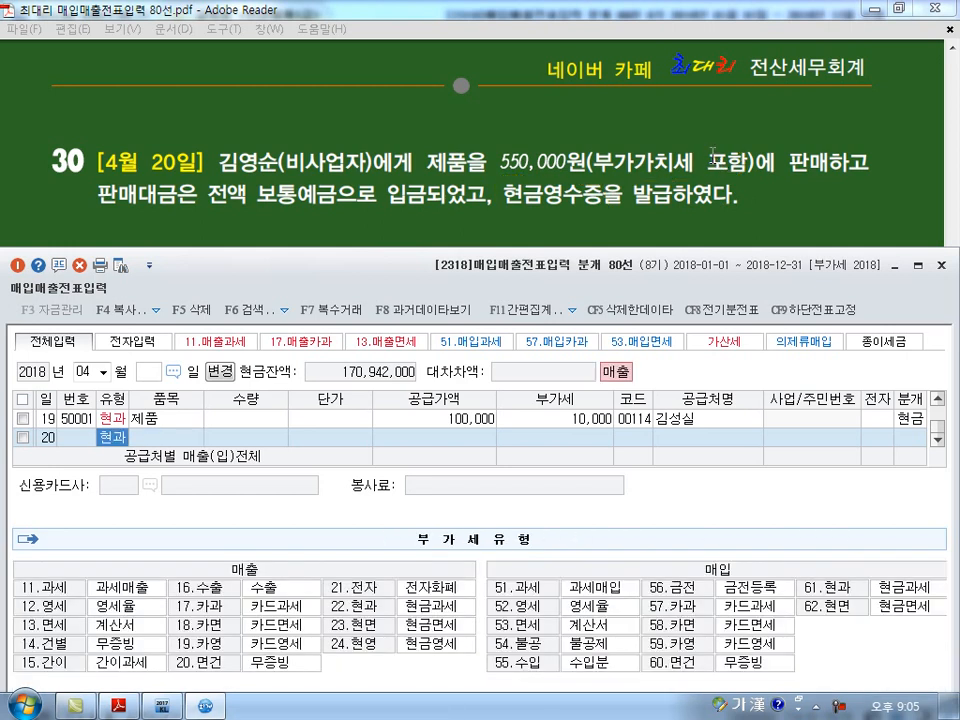
{"action": "key", "text": "Return"}
{"action": "type", "text": "제품"}
{"action": "key", "text": "Return"}
{"action": "key", "text": "Return"}
{"action": "key", "text": "Return"}
{"action": "type", "text": "5"}
{"action": "type", "text": "50000"}
{"action": "key", "text": "Return"}
{"action": "key", "text": "Return"}
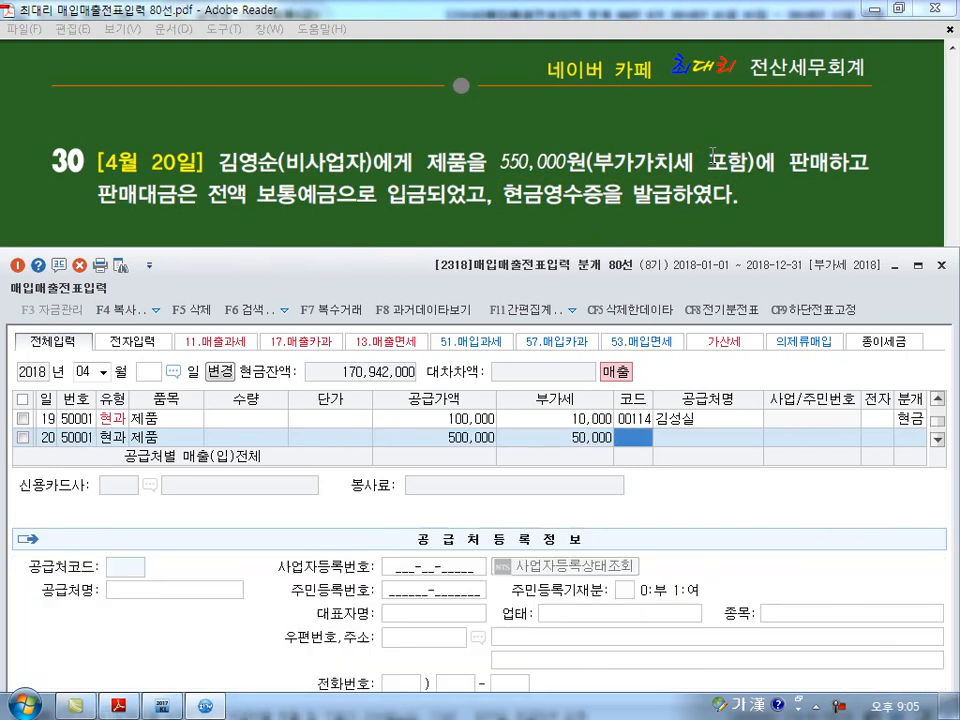
Assign the consumer named in problem 30 as counterparty of the April 20 sale
{"action": "type", "text": "김"}
{"action": "type", "text": "영순"}
{"action": "key", "text": "Return"}
{"action": "key", "text": "Return"}
{"action": "key", "text": "Return"}
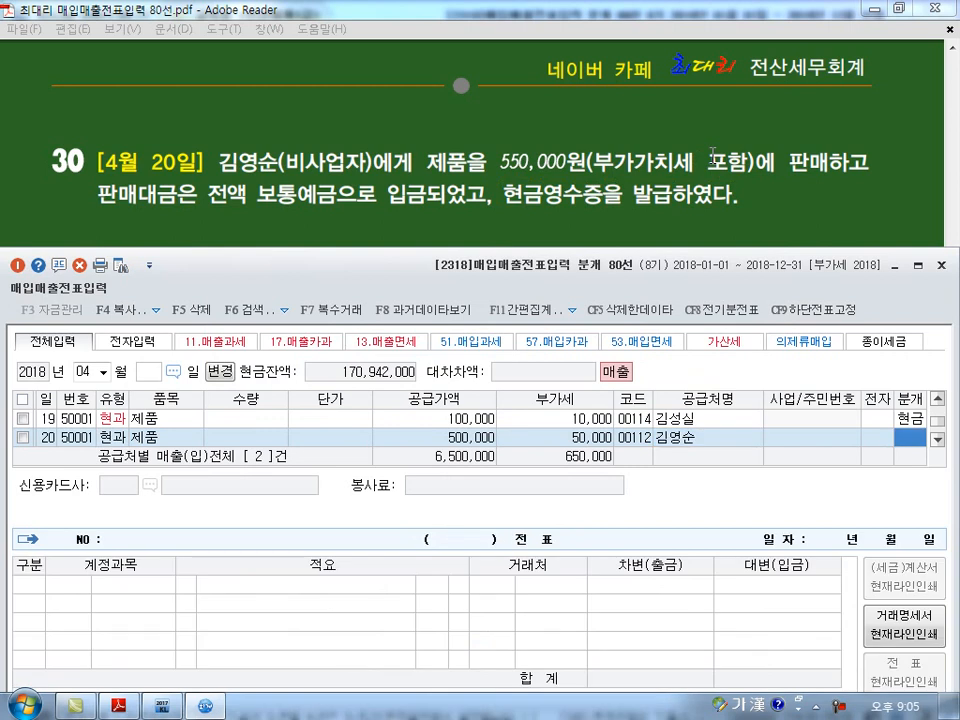
Journalize the April 20 sale as 혼합 (type 3), add a debit line to 보통예금 (103), and complete the voucher
{"action": "type", "text": "3"}
{"action": "key", "text": "Return"}
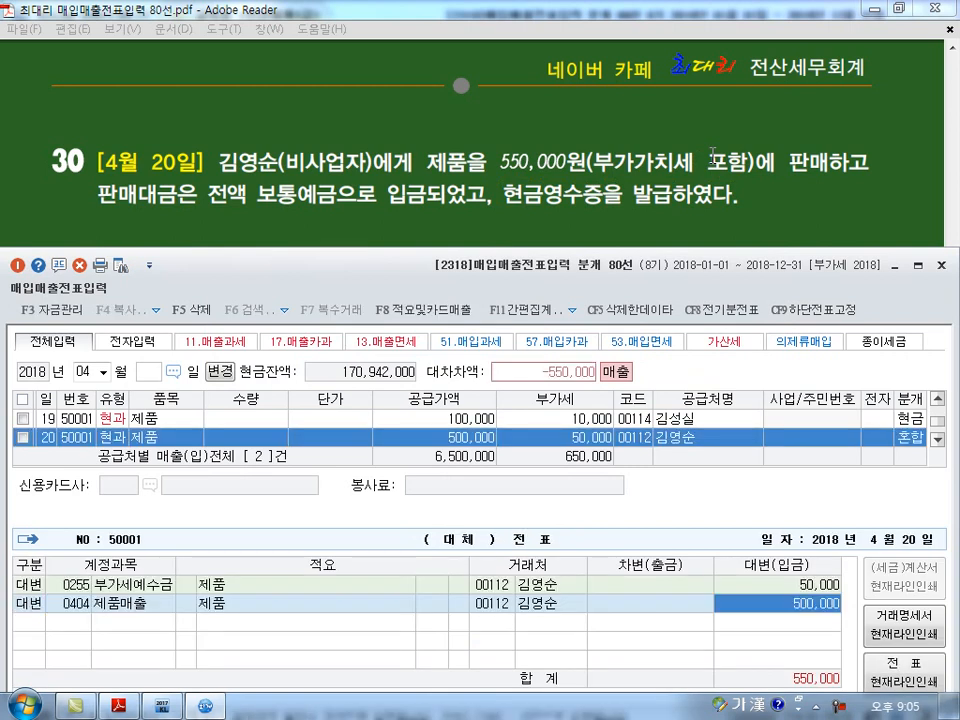
{"action": "type", "text": "3"}
{"action": "key", "text": "Return"}
{"action": "type", "text": "103"}
{"action": "key", "text": "Return"}
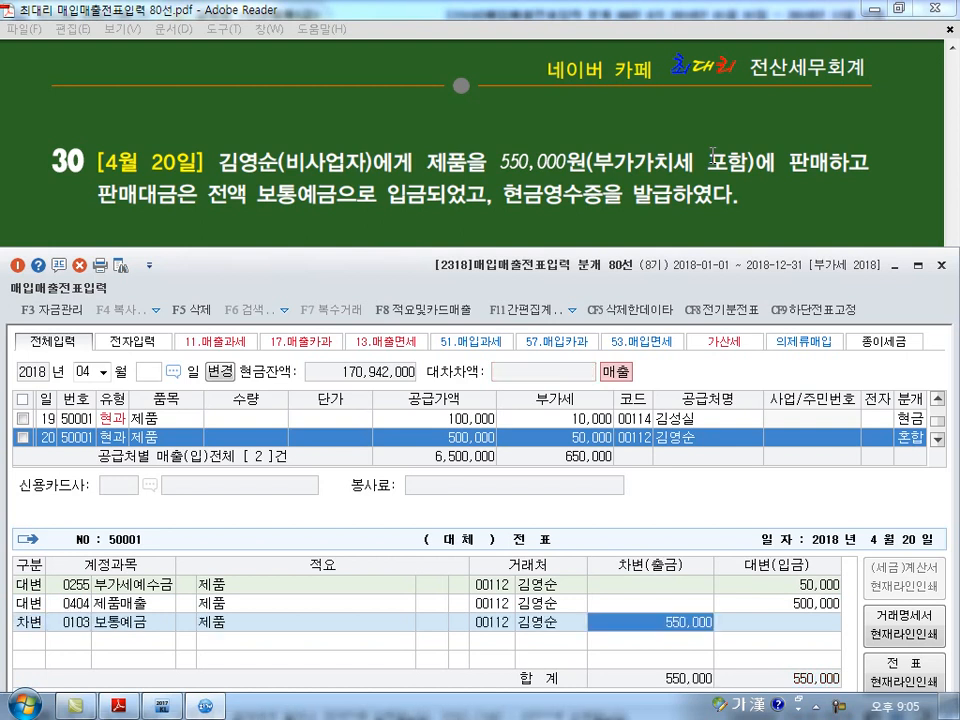
{"action": "key", "text": "Return"}
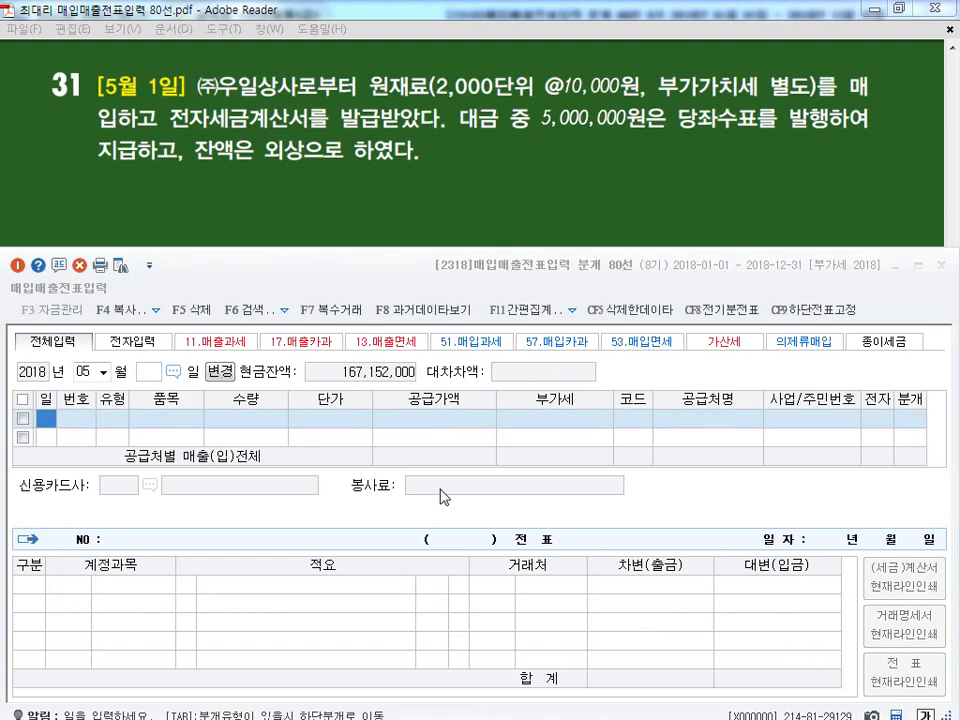
Start a new voucher row dated May 1 for problem 31
{"action": "type", "text": "1"}
{"action": "key", "text": "Return"}
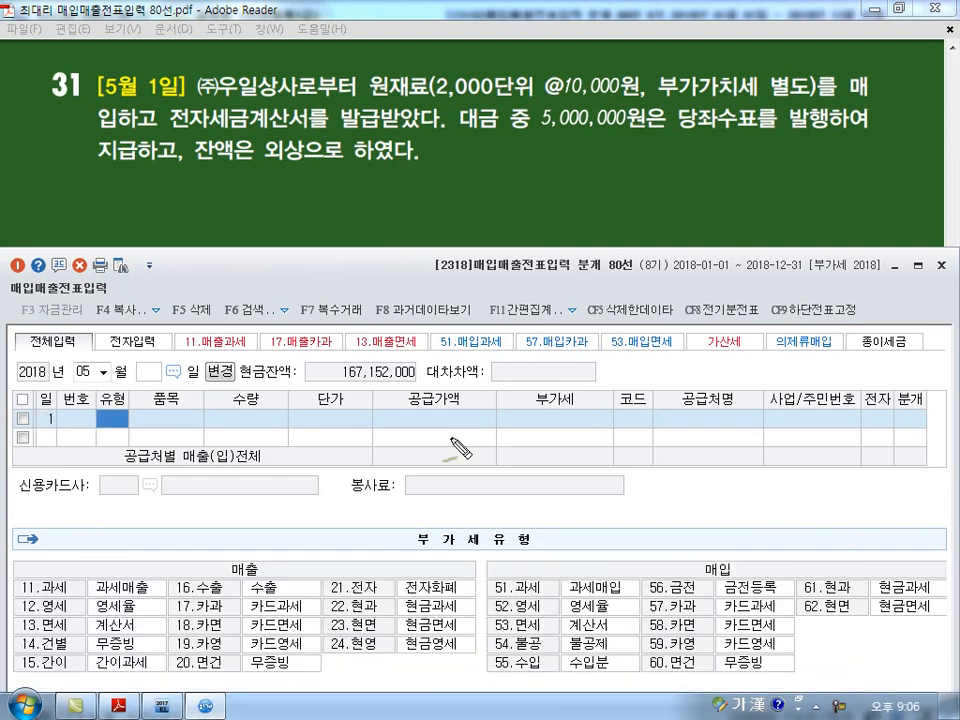
{"action": "left_click_drag", "start_coordinate": [120, 97], "coordinate": [105, 102]}
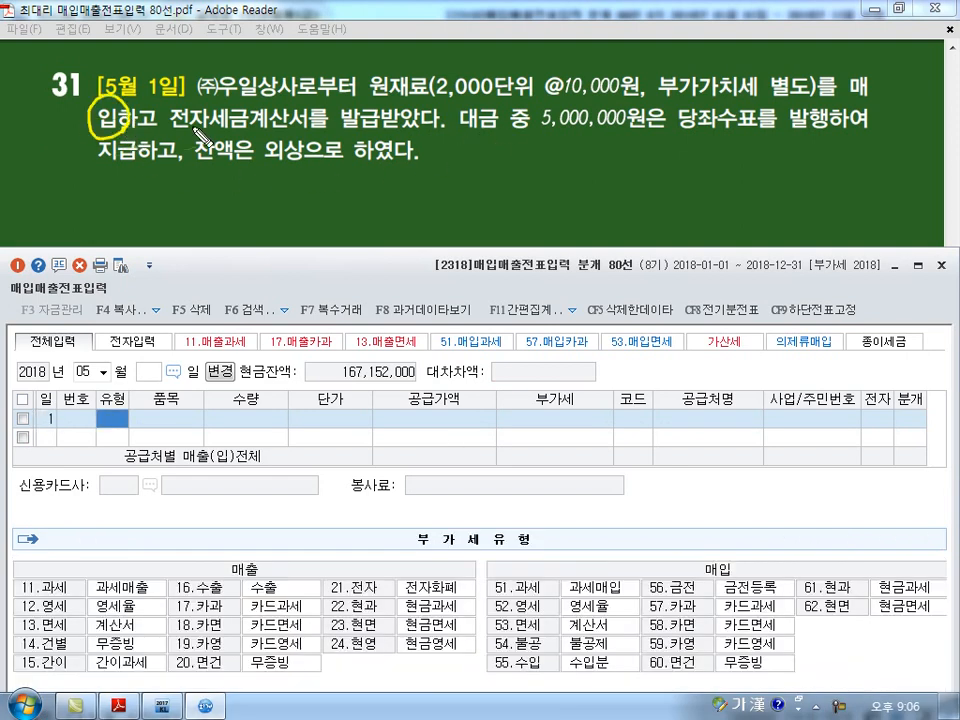
{"action": "mouse_move", "coordinate": [868, 62]}
{"action": "left_mouse_down"}
{"action": "mouse_move", "coordinate": [889, 75]}
{"action": "mouse_move", "coordinate": [880, 112]}
{"action": "left_mouse_up"}
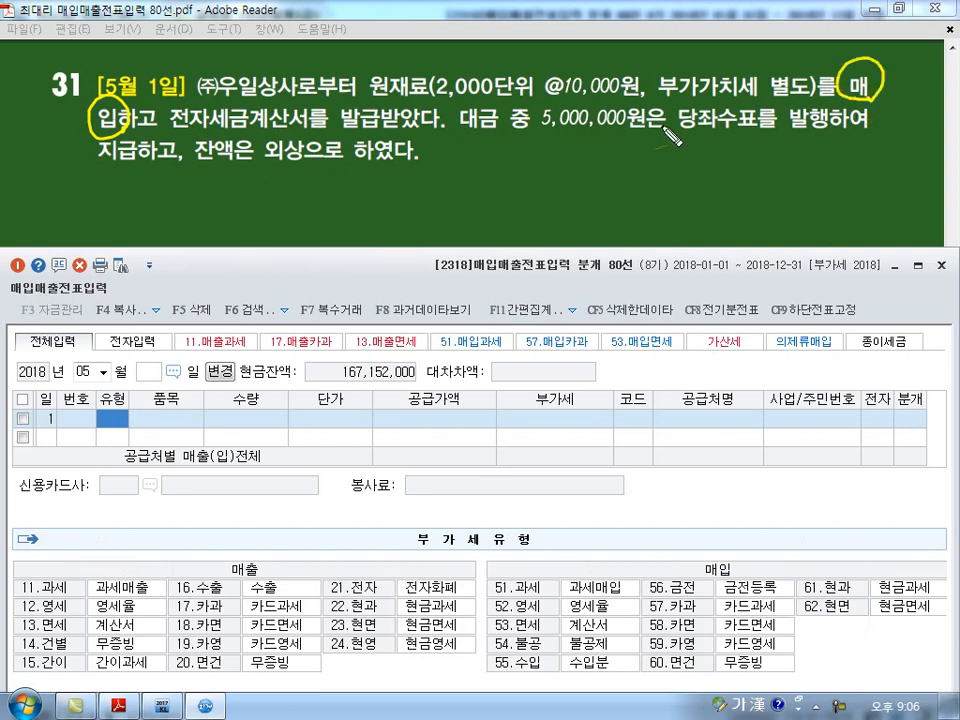
{"action": "left_click_drag", "start_coordinate": [683, 101], "coordinate": [802, 98]}
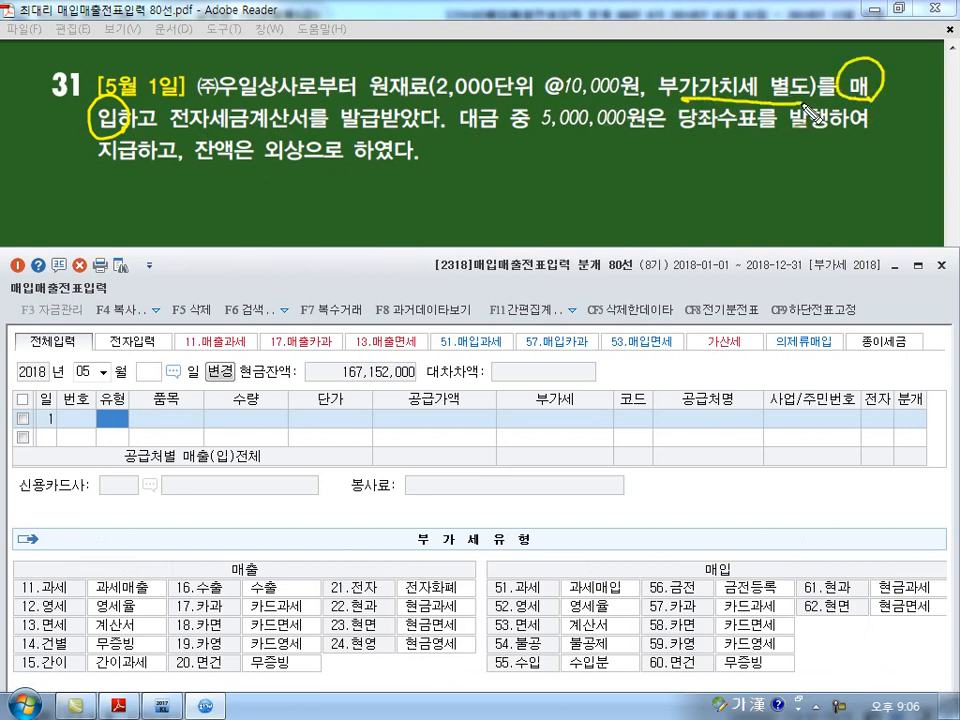
{"action": "left_click_drag", "start_coordinate": [193, 129], "coordinate": [308, 127]}
{"action": "left_click_drag", "start_coordinate": [241, 193], "coordinate": [244, 212]}
{"action": "mouse_move", "coordinate": [261, 196]}
{"action": "left_mouse_down"}
{"action": "mouse_move", "coordinate": [263, 211]}
{"action": "mouse_move", "coordinate": [320, 206]}
{"action": "mouse_move", "coordinate": [356, 216]}
{"action": "mouse_move", "coordinate": [419, 216]}
{"action": "mouse_move", "coordinate": [441, 197]}
{"action": "mouse_move", "coordinate": [460, 214]}
{"action": "mouse_move", "coordinate": [614, 207]}
{"action": "left_mouse_up"}
{"action": "left_click_drag", "start_coordinate": [604, 198], "coordinate": [614, 212]}
{"action": "left_click_drag", "start_coordinate": [630, 196], "coordinate": [642, 212]}
{"action": "mouse_move", "coordinate": [647, 194]}
{"action": "left_mouse_down"}
{"action": "mouse_move", "coordinate": [652, 216]}
{"action": "mouse_move", "coordinate": [716, 214]}
{"action": "left_mouse_up"}
{"action": "mouse_move", "coordinate": [589, 155]}
{"action": "left_mouse_down"}
{"action": "mouse_move", "coordinate": [590, 216]}
{"action": "mouse_move", "coordinate": [599, 198]}
{"action": "left_mouse_up"}
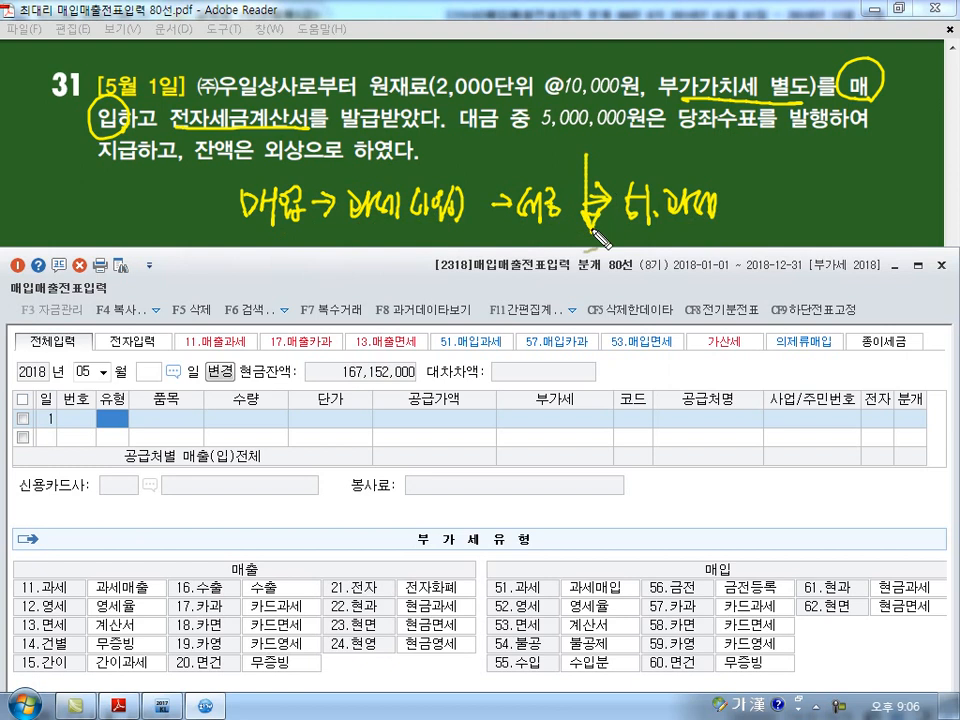
{"action": "mouse_move", "coordinate": [550, 222]}
{"action": "left_mouse_down"}
{"action": "mouse_move", "coordinate": [560, 240]}
{"action": "mouse_move", "coordinate": [590, 244]}
{"action": "mouse_move", "coordinate": [698, 240]}
{"action": "left_mouse_up"}
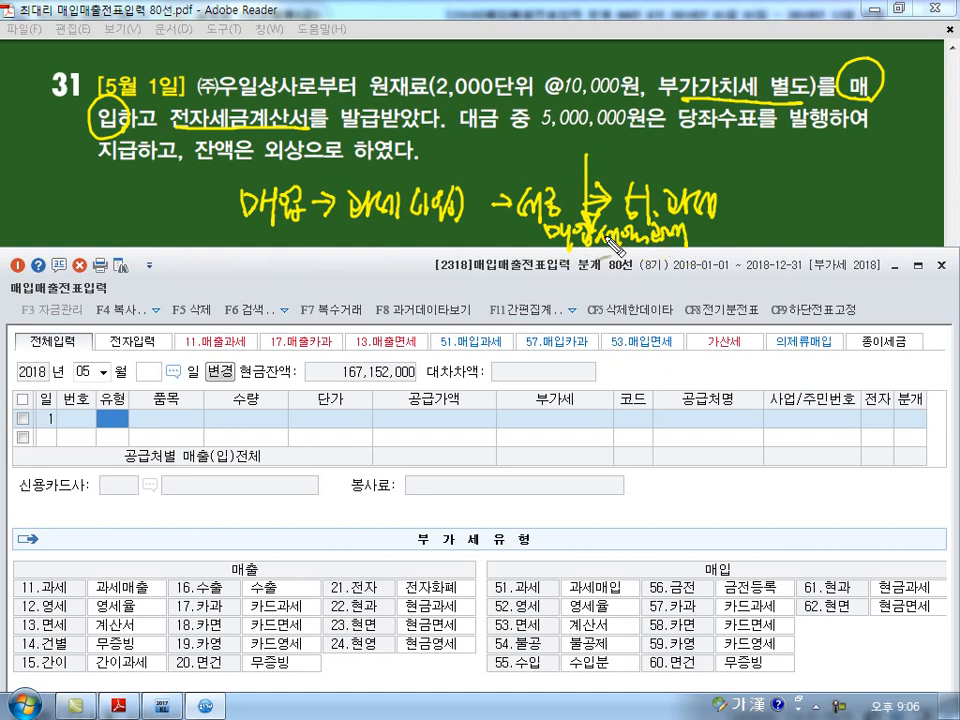
{"action": "mouse_move", "coordinate": [240, 221]}
{"action": "left_mouse_down"}
{"action": "mouse_move", "coordinate": [466, 220]}
{"action": "mouse_move", "coordinate": [357, 198]}
{"action": "mouse_move", "coordinate": [354, 219]}
{"action": "left_mouse_up"}
{"action": "mouse_move", "coordinate": [541, 223]}
{"action": "left_mouse_down"}
{"action": "mouse_move", "coordinate": [566, 208]}
{"action": "mouse_move", "coordinate": [556, 222]}
{"action": "mouse_move", "coordinate": [577, 152]}
{"action": "mouse_move", "coordinate": [657, 160]}
{"action": "left_mouse_up"}
{"action": "mouse_move", "coordinate": [600, 182]}
{"action": "left_mouse_down"}
{"action": "mouse_move", "coordinate": [670, 152]}
{"action": "mouse_move", "coordinate": [662, 160]}
{"action": "mouse_move", "coordinate": [765, 168]}
{"action": "left_mouse_up"}
{"action": "left_click_drag", "start_coordinate": [700, 172], "coordinate": [770, 170]}
{"action": "mouse_move", "coordinate": [600, 228]}
{"action": "left_mouse_down"}
{"action": "mouse_move", "coordinate": [570, 172]}
{"action": "mouse_move", "coordinate": [625, 185]}
{"action": "left_mouse_up"}
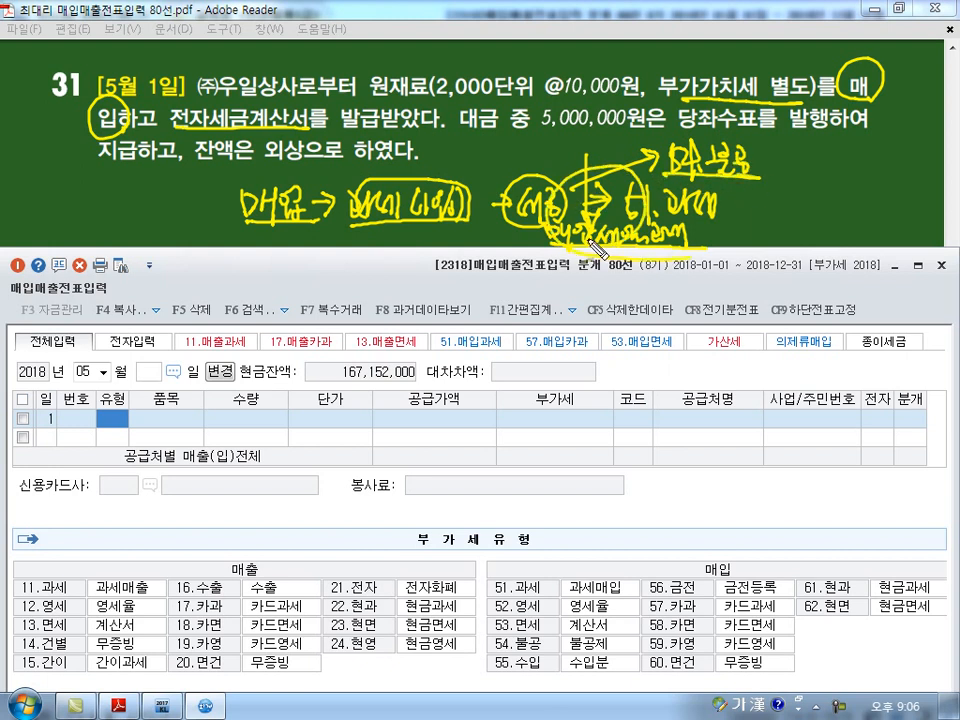
{"action": "mouse_move", "coordinate": [295, 172]}
{"action": "left_mouse_down"}
{"action": "mouse_move", "coordinate": [238, 190]}
{"action": "mouse_move", "coordinate": [298, 205]}
{"action": "mouse_move", "coordinate": [300, 172]}
{"action": "mouse_move", "coordinate": [455, 226]}
{"action": "left_mouse_up"}
{"action": "left_click_drag", "start_coordinate": [530, 178], "coordinate": [528, 180]}
{"action": "mouse_move", "coordinate": [800, 160]}
{"action": "left_mouse_down"}
{"action": "mouse_move", "coordinate": [803, 190]}
{"action": "mouse_move", "coordinate": [845, 175]}
{"action": "mouse_move", "coordinate": [885, 185]}
{"action": "left_mouse_up"}
{"action": "mouse_move", "coordinate": [295, 175]}
{"action": "left_mouse_down"}
{"action": "mouse_move", "coordinate": [240, 200]}
{"action": "mouse_move", "coordinate": [300, 180]}
{"action": "mouse_move", "coordinate": [465, 200]}
{"action": "mouse_move", "coordinate": [380, 228]}
{"action": "left_mouse_up"}
{"action": "mouse_move", "coordinate": [510, 235]}
{"action": "left_mouse_down"}
{"action": "mouse_move", "coordinate": [715, 212]}
{"action": "mouse_move", "coordinate": [660, 180]}
{"action": "mouse_move", "coordinate": [760, 193]}
{"action": "left_mouse_up"}
{"action": "left_click_drag", "start_coordinate": [754, 150], "coordinate": [715, 226]}
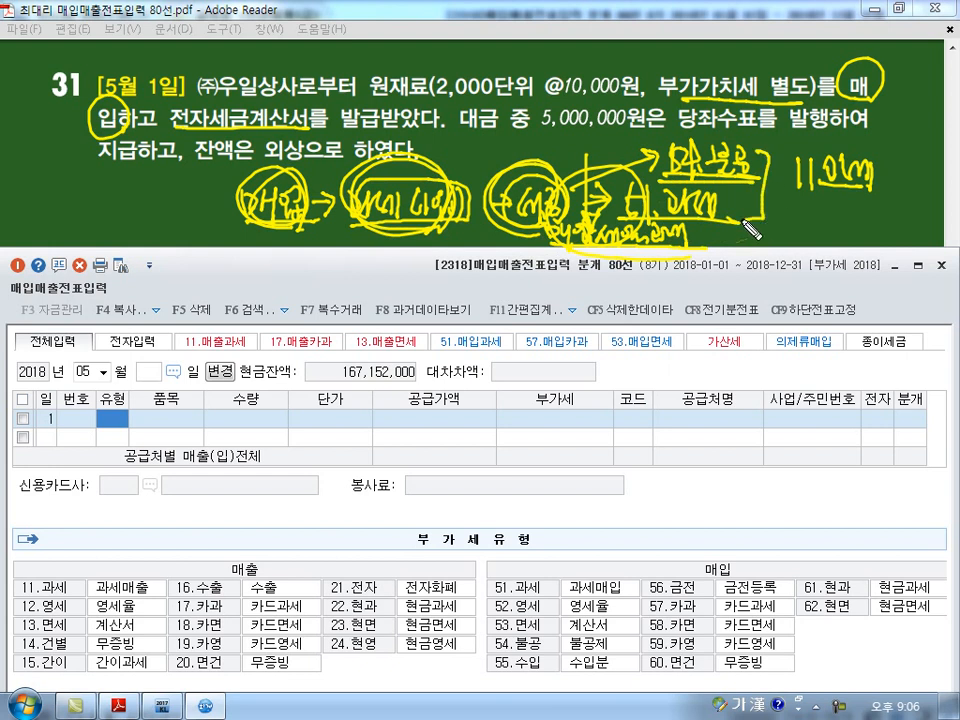
{"action": "mouse_move", "coordinate": [745, 186]}
{"action": "left_mouse_down"}
{"action": "mouse_move", "coordinate": [660, 158]}
{"action": "mouse_move", "coordinate": [761, 191]}
{"action": "left_mouse_up"}
{"action": "key", "text": "e"}
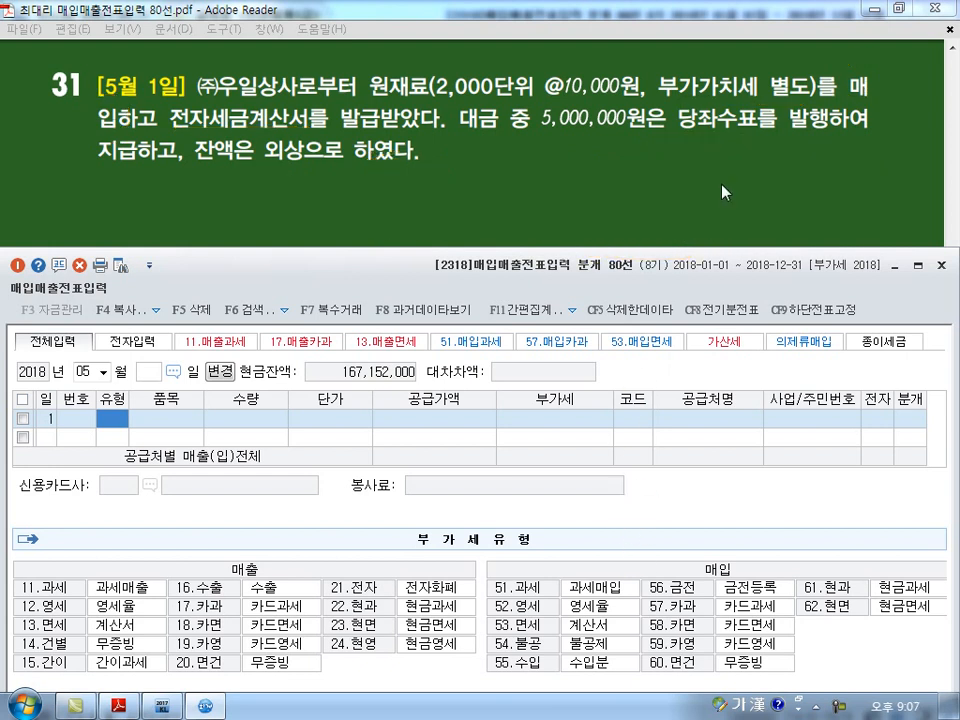
{"action": "mouse_move", "coordinate": [556, 172]}
{"action": "left_mouse_down"}
{"action": "mouse_move", "coordinate": [632, 181]}
{"action": "mouse_move", "coordinate": [548, 170]}
{"action": "mouse_move", "coordinate": [644, 201]}
{"action": "left_mouse_up"}
{"action": "mouse_move", "coordinate": [430, 172]}
{"action": "left_mouse_down"}
{"action": "mouse_move", "coordinate": [444, 208]}
{"action": "mouse_move", "coordinate": [476, 182]}
{"action": "mouse_move", "coordinate": [496, 190]}
{"action": "mouse_move", "coordinate": [532, 180]}
{"action": "left_mouse_up"}
{"action": "left_click_drag", "start_coordinate": [519, 172], "coordinate": [532, 180]}
{"action": "left_click_drag", "start_coordinate": [418, 205], "coordinate": [497, 208]}
{"action": "mouse_move", "coordinate": [680, 168]}
{"action": "left_mouse_down"}
{"action": "mouse_move", "coordinate": [704, 192]}
{"action": "mouse_move", "coordinate": [737, 184]}
{"action": "left_mouse_up"}
{"action": "mouse_move", "coordinate": [754, 182]}
{"action": "left_mouse_down"}
{"action": "mouse_move", "coordinate": [769, 178]}
{"action": "mouse_move", "coordinate": [742, 190]}
{"action": "left_mouse_up"}
{"action": "left_click_drag", "start_coordinate": [742, 170], "coordinate": [768, 190]}
{"action": "left_click_drag", "start_coordinate": [692, 206], "coordinate": [701, 206]}
{"action": "mouse_move", "coordinate": [688, 214]}
{"action": "left_mouse_down"}
{"action": "mouse_move", "coordinate": [706, 212]}
{"action": "mouse_move", "coordinate": [710, 222]}
{"action": "mouse_move", "coordinate": [728, 214]}
{"action": "left_mouse_up"}
{"action": "left_click_drag", "start_coordinate": [718, 222], "coordinate": [737, 225]}
{"action": "left_click_drag", "start_coordinate": [738, 199], "coordinate": [760, 225]}
{"action": "left_click_drag", "start_coordinate": [688, 160], "coordinate": [771, 242]}
{"action": "left_click_drag", "start_coordinate": [766, 150], "coordinate": [697, 226]}
{"action": "left_click_drag", "start_coordinate": [686, 170], "coordinate": [738, 224]}
{"action": "left_click_drag", "start_coordinate": [752, 152], "coordinate": [694, 198]}
{"action": "mouse_move", "coordinate": [392, 211]}
{"action": "left_mouse_down"}
{"action": "mouse_move", "coordinate": [512, 224]}
{"action": "mouse_move", "coordinate": [422, 157]}
{"action": "mouse_move", "coordinate": [508, 156]}
{"action": "left_mouse_up"}
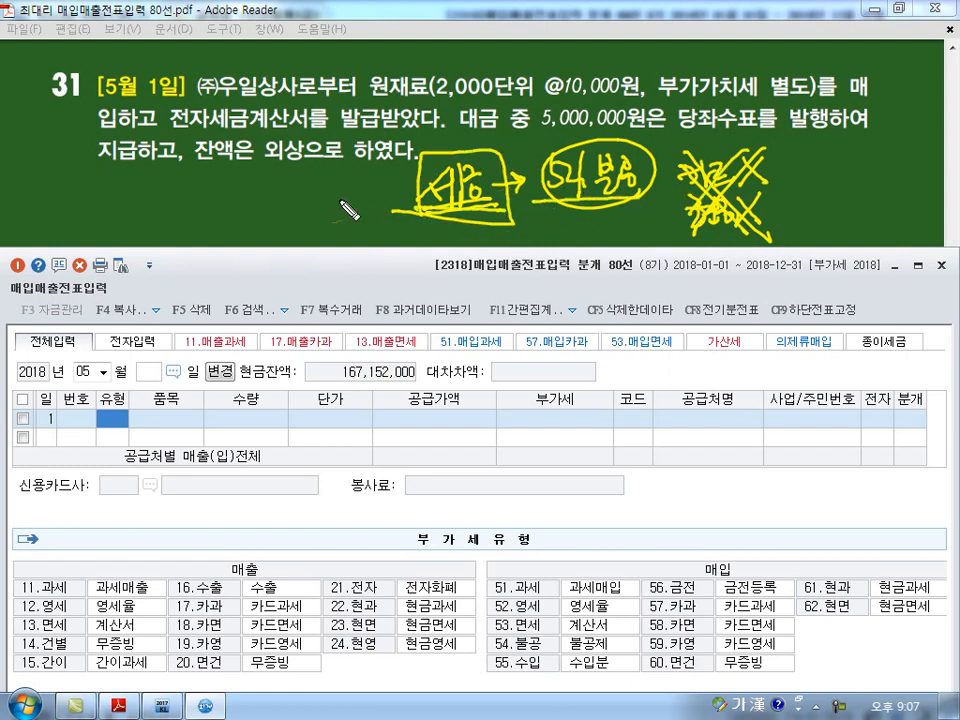
{"action": "mouse_move", "coordinate": [285, 185]}
{"action": "left_mouse_down"}
{"action": "mouse_move", "coordinate": [333, 195]}
{"action": "mouse_move", "coordinate": [348, 210]}
{"action": "mouse_move", "coordinate": [371, 201]}
{"action": "left_mouse_up"}
{"action": "mouse_move", "coordinate": [375, 192]}
{"action": "left_mouse_down"}
{"action": "mouse_move", "coordinate": [398, 190]}
{"action": "mouse_move", "coordinate": [389, 204]}
{"action": "left_mouse_up"}
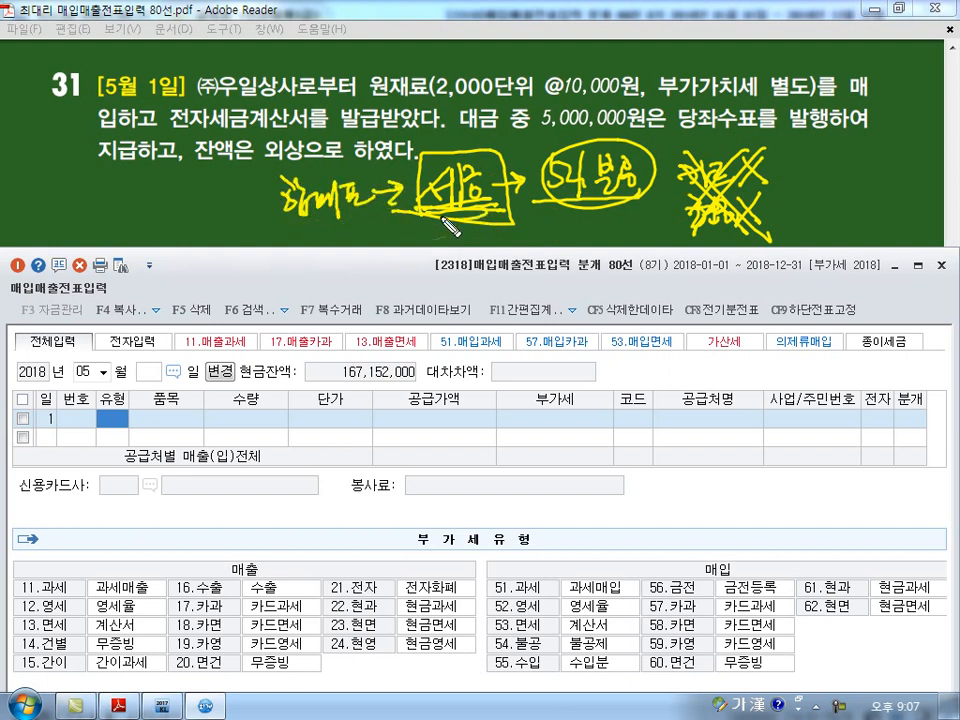
{"action": "left_click_drag", "start_coordinate": [483, 211], "coordinate": [605, 195]}
{"action": "left_click_drag", "start_coordinate": [672, 187], "coordinate": [788, 185]}
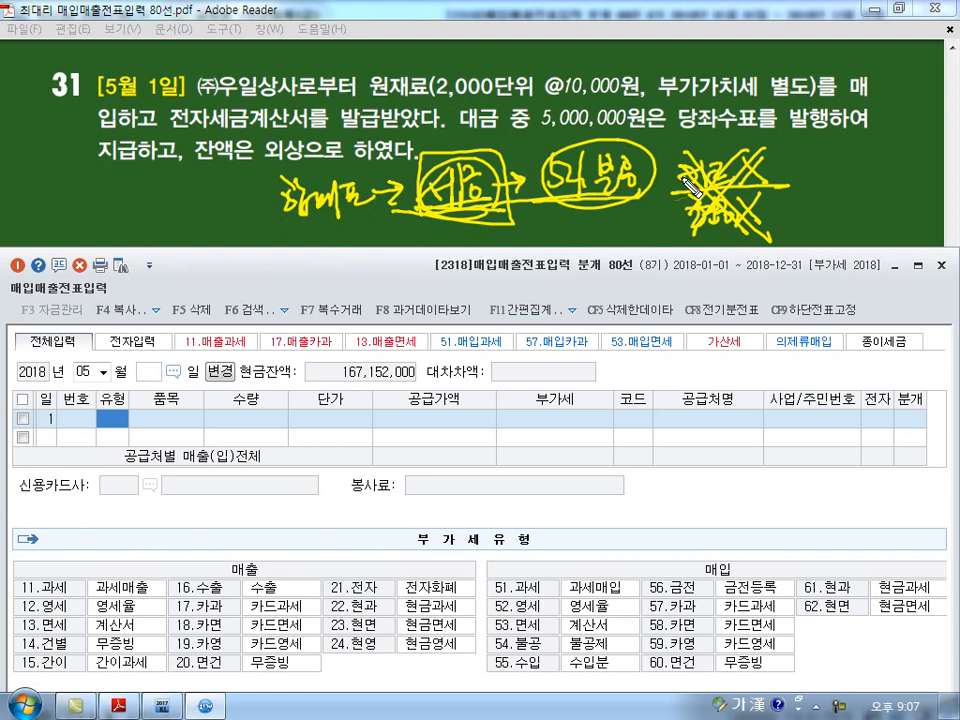
{"action": "left_click_drag", "start_coordinate": [723, 177], "coordinate": [666, 236]}
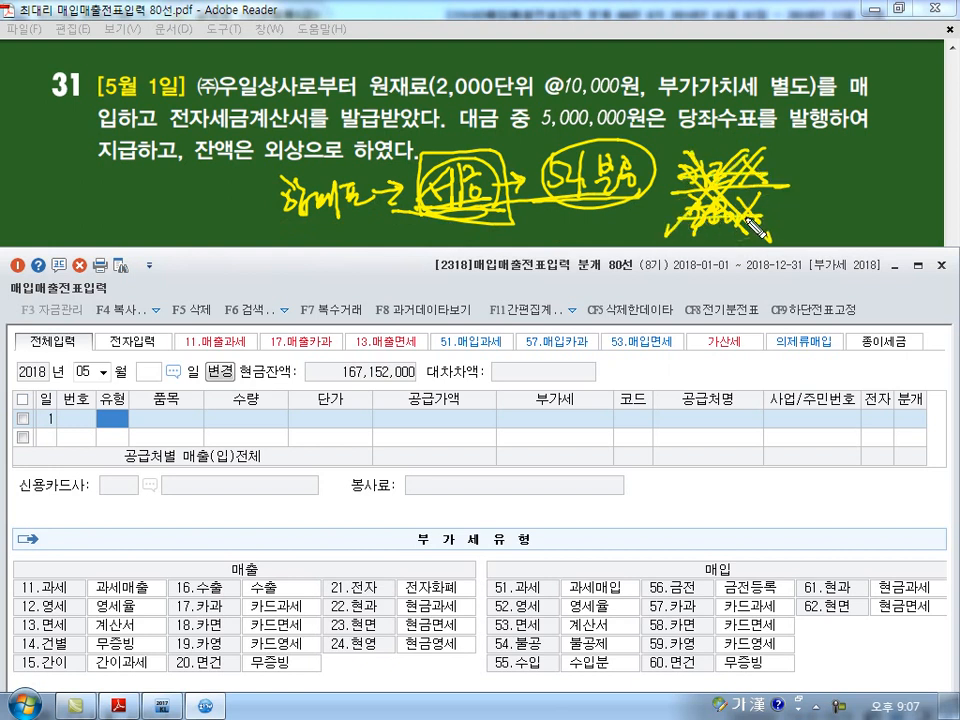
{"action": "left_click_drag", "start_coordinate": [818, 181], "coordinate": [836, 201]}
{"action": "left_click_drag", "start_coordinate": [836, 181], "coordinate": [817, 201]}
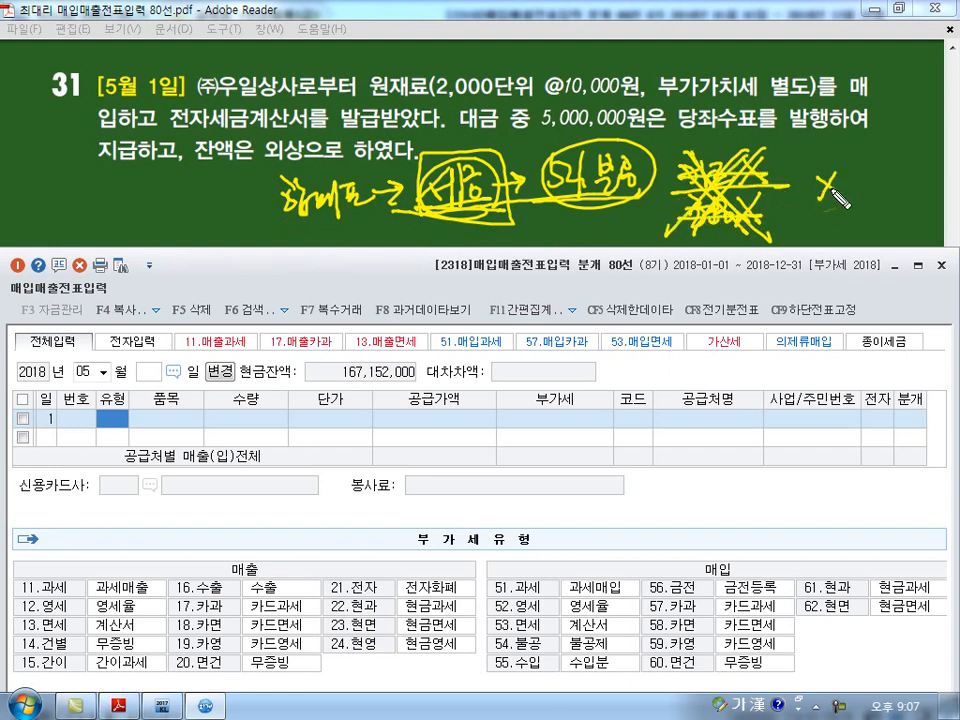
{"action": "key", "text": "Escape"}
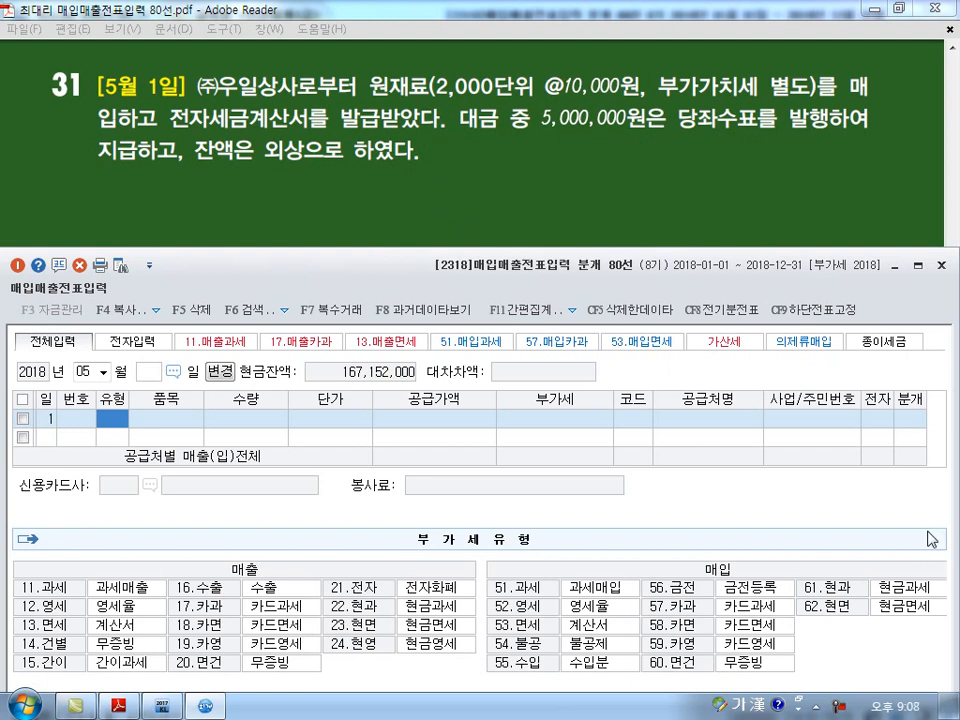
Enter the May 1 purchase as type 51 (과세) with item 원재료, quantity 2,000 and unit price 10,000
{"action": "type", "text": "51"}
{"action": "key", "text": "Return"}
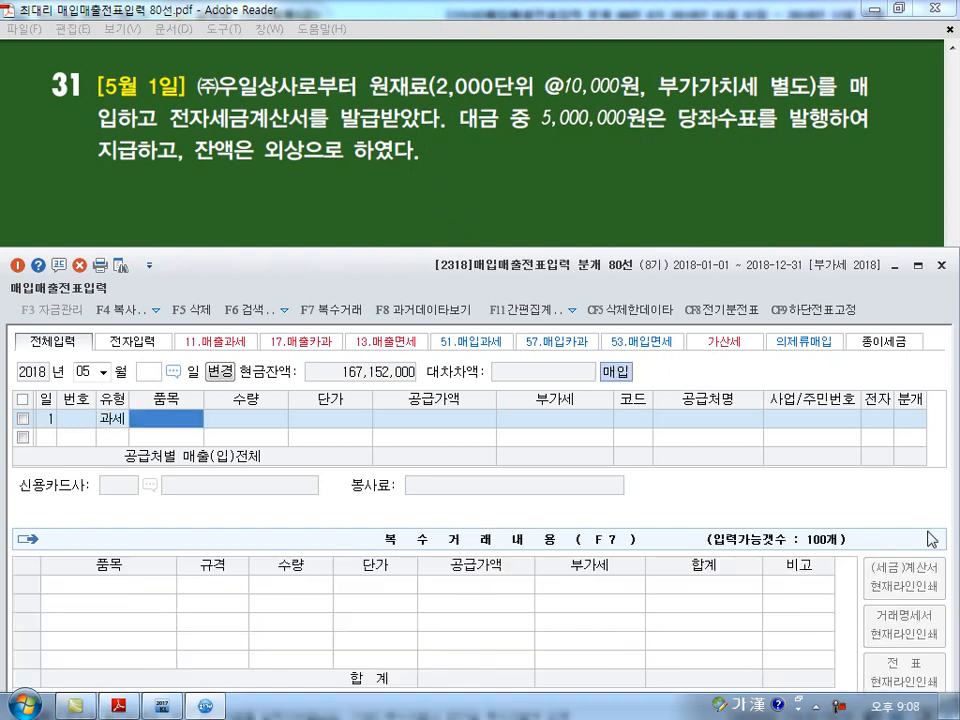
{"action": "type", "text": "ㅇ"}
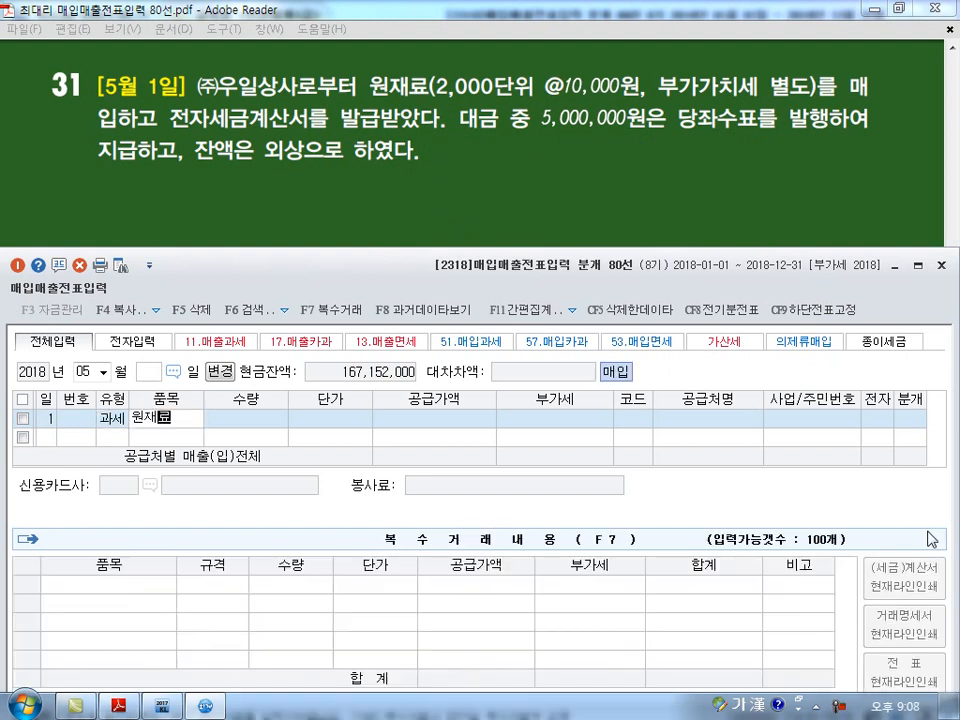
{"action": "type", "text": "재료"}
{"action": "key", "text": "Return"}
{"action": "type", "text": "2000"}
{"action": "key", "text": "Return"}
{"action": "type", "text": "10000"}
{"action": "key", "text": "Return"}
{"action": "key", "text": "Return"}
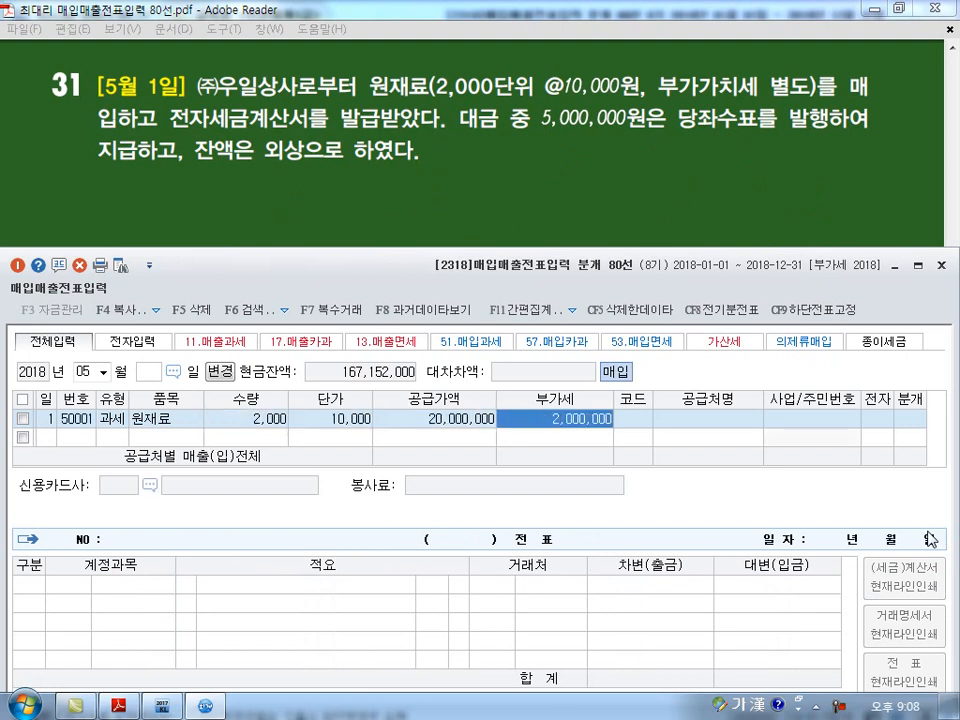
{"action": "key", "text": "Return"}
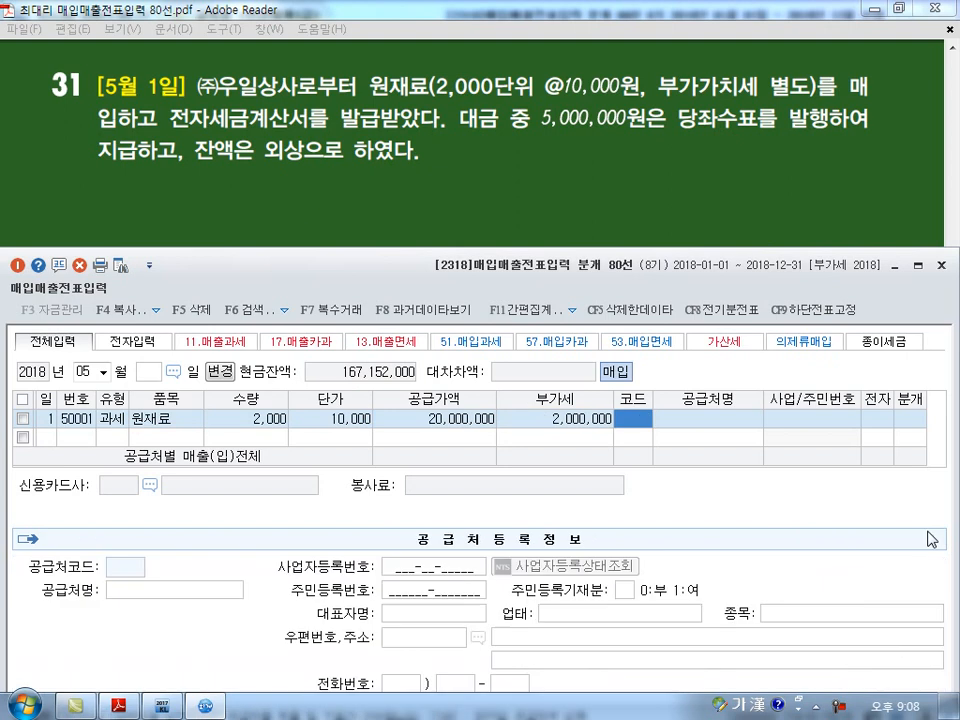
Assign (주)우일상사 (101) as supplier of the May 1 purchase and mark the tax invoice as electronic
{"action": "type", "text": "101"}
{"action": "key", "text": "Return"}
{"action": "key", "text": "Return"}
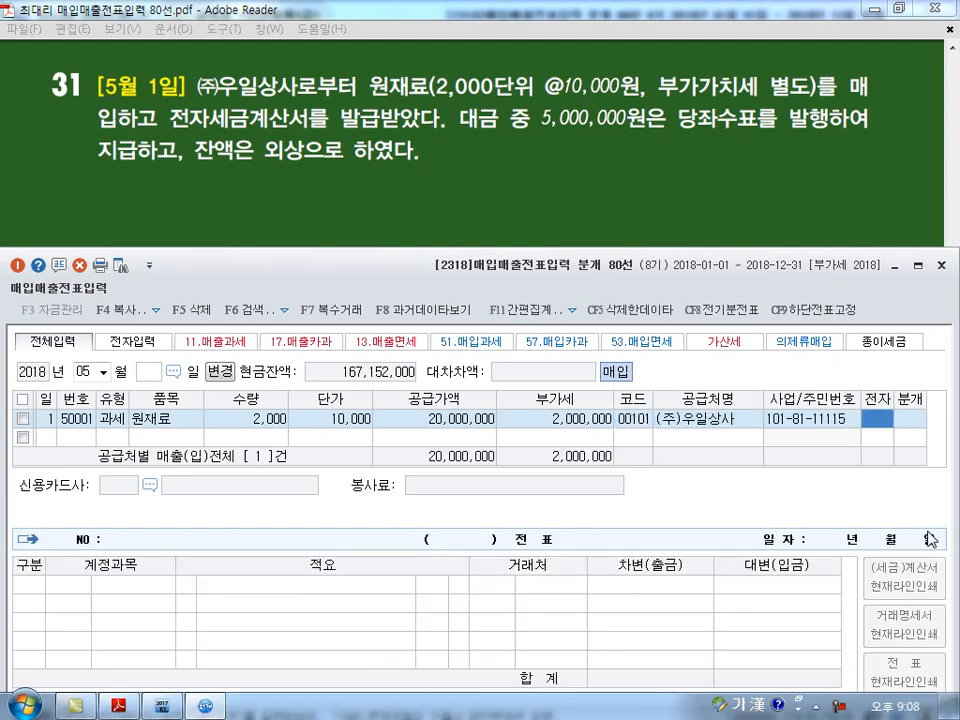
{"action": "key", "text": "1"}
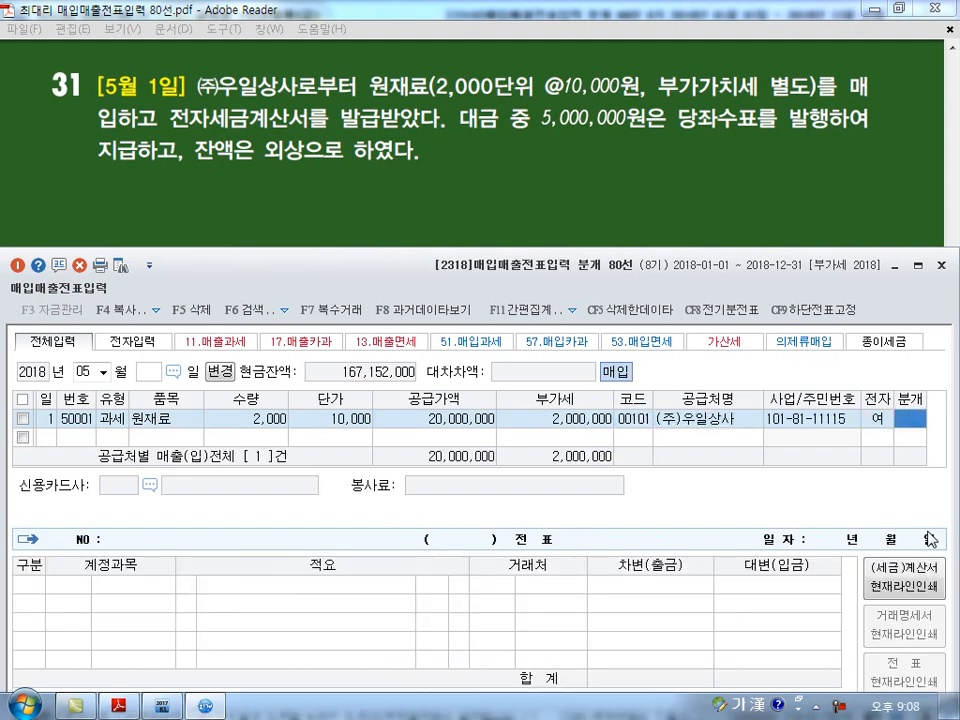
Journalize the May 1 purchase as 혼합 (type 3) and add a credit line to 당좌예금 (102) for 5,000,000
{"action": "key", "text": "3"}
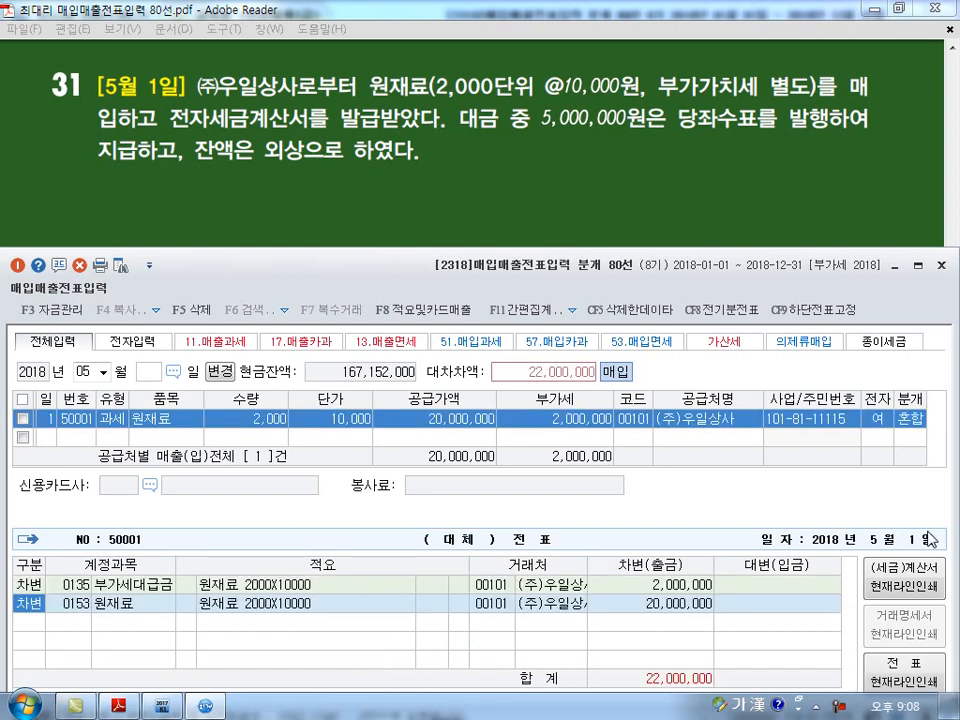
{"action": "key", "text": "Return"}
{"action": "key", "text": "4"}
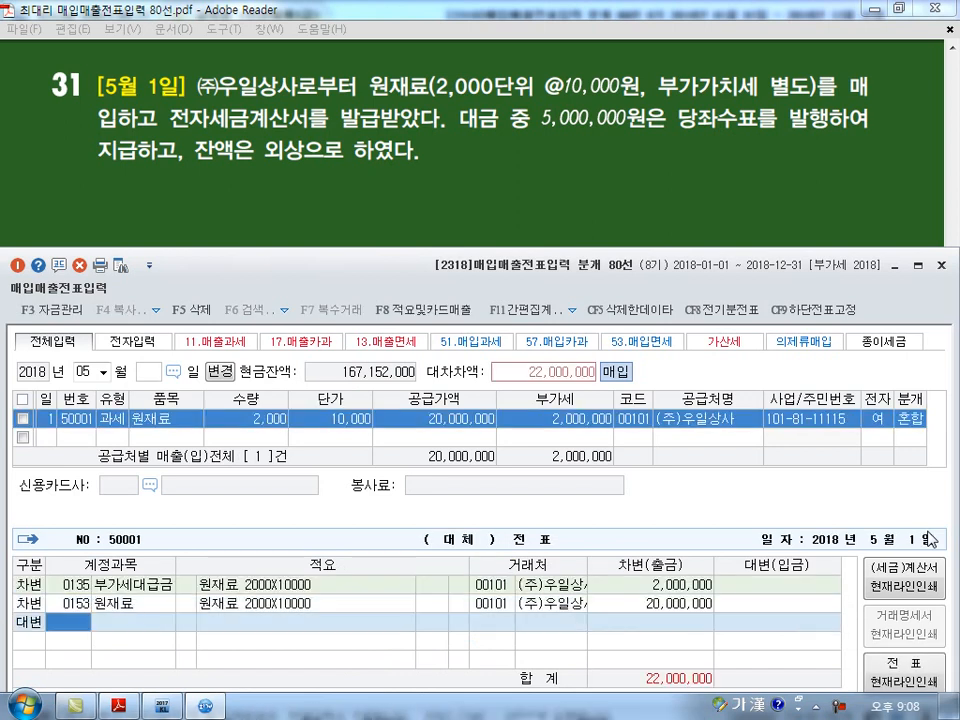
{"action": "type", "text": "102"}
{"action": "key", "text": "Return"}
{"action": "type", "text": "5,000,000"}
{"action": "key", "text": "Return"}
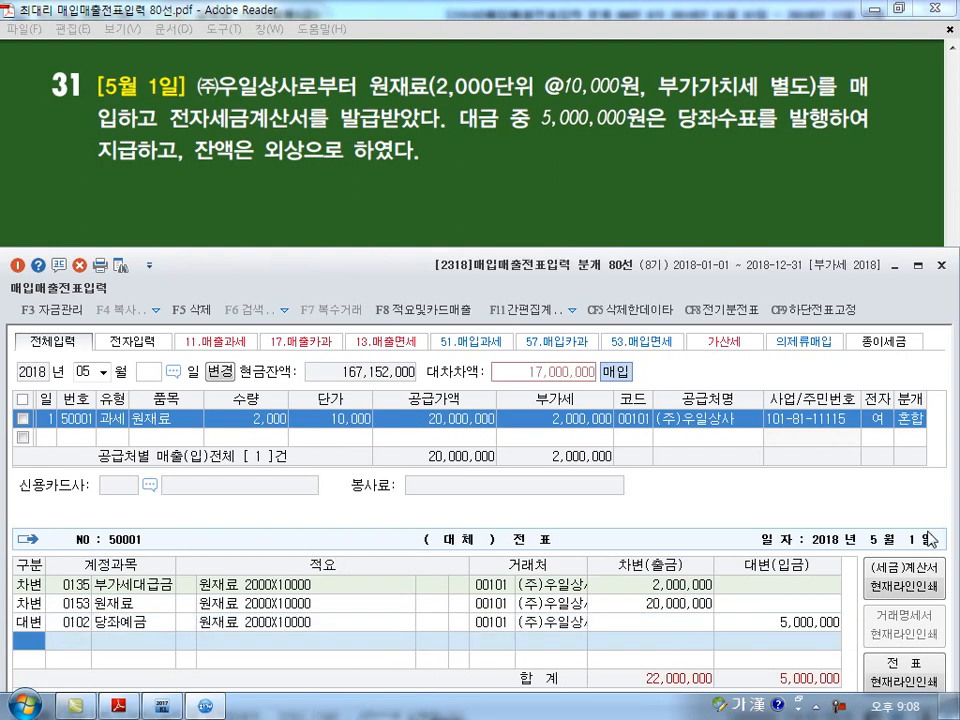
Credit the remaining balance of the May 1 purchase to 외상매입금 (251) and complete the voucher
{"action": "type", "text": "4251"}
{"action": "key", "text": "Return"}
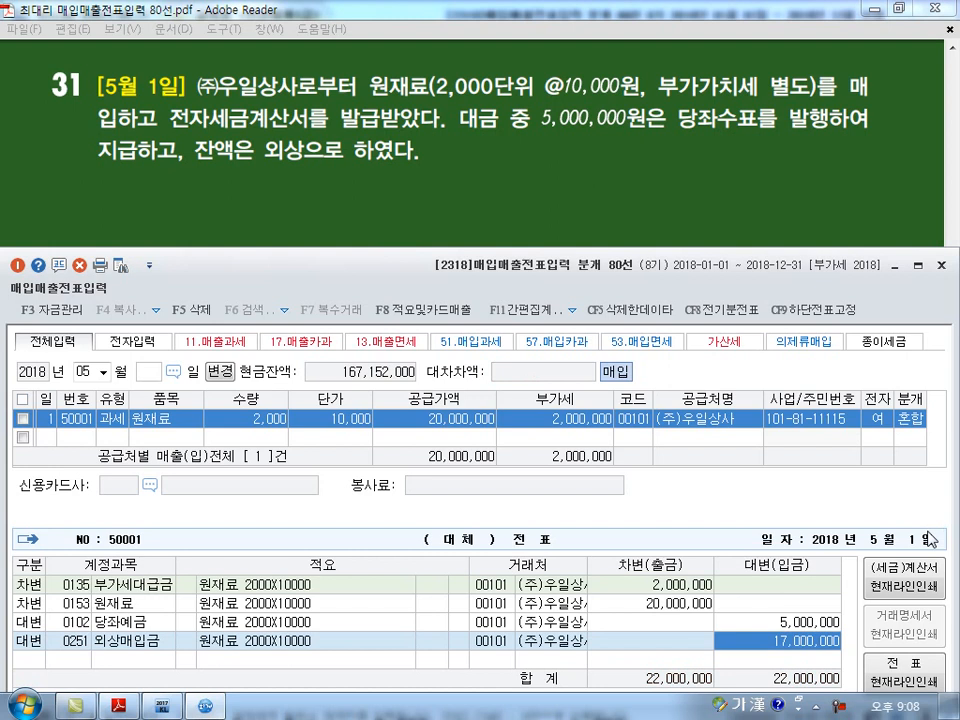
{"action": "key", "text": "Return"}
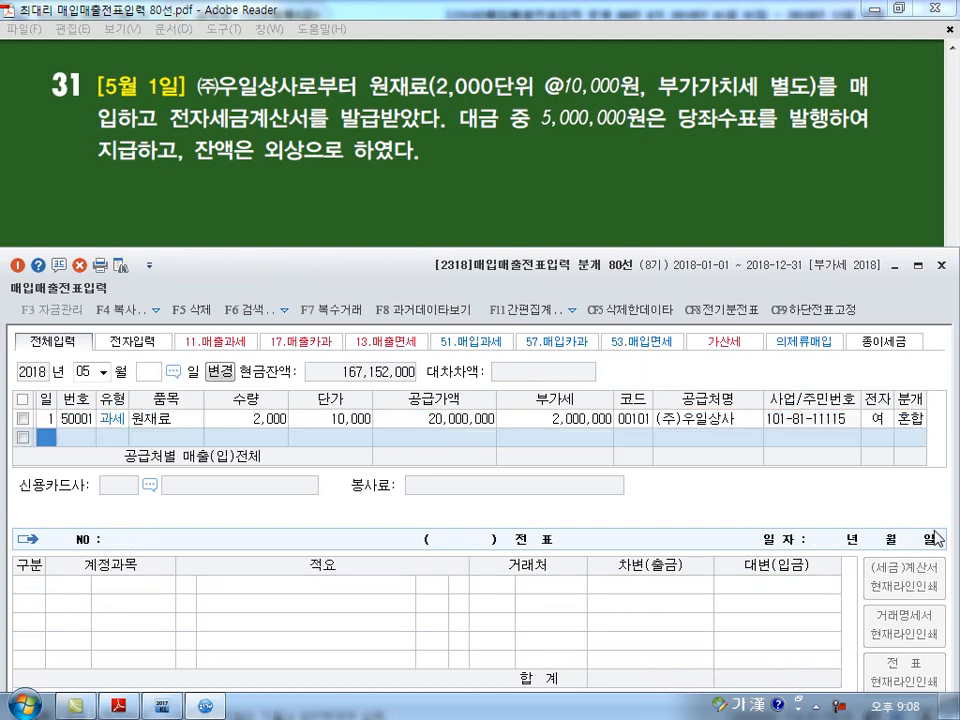
Start a new voucher row dated May 2 for problem 32
{"action": "type", "text": "2"}
{"action": "key", "text": "Return"}
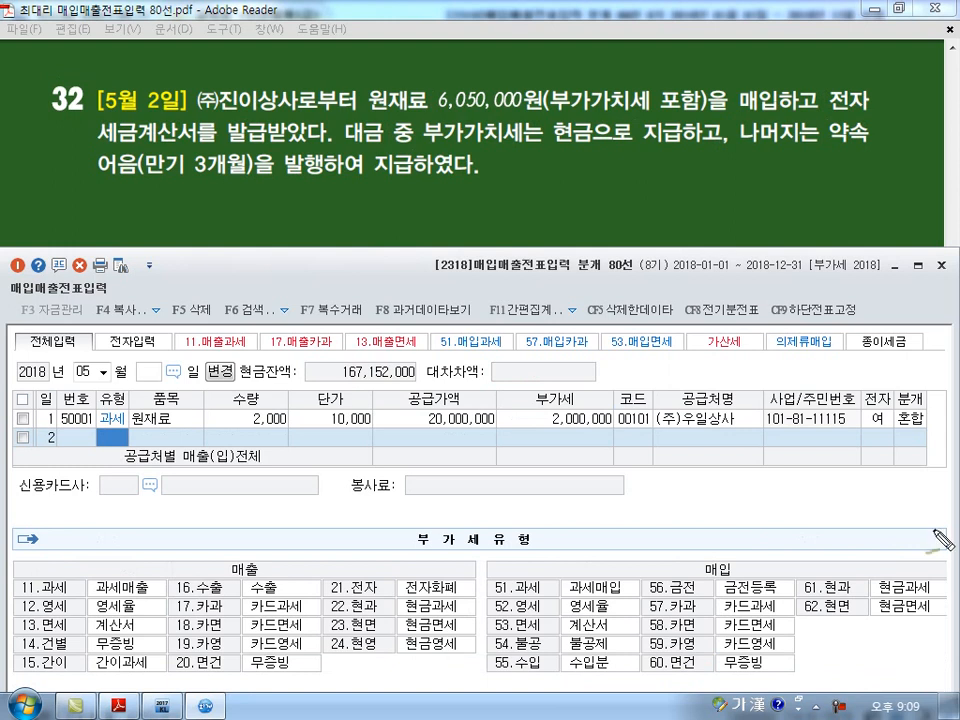
{"action": "left_click_drag", "start_coordinate": [443, 128], "coordinate": [650, 127]}
{"action": "mouse_move", "coordinate": [700, 85]}
{"action": "left_mouse_down"}
{"action": "mouse_move", "coordinate": [650, 105]}
{"action": "mouse_move", "coordinate": [686, 124]}
{"action": "left_mouse_up"}
{"action": "mouse_move", "coordinate": [533, 70]}
{"action": "left_mouse_down"}
{"action": "mouse_move", "coordinate": [568, 62]}
{"action": "mouse_move", "coordinate": [607, 85]}
{"action": "left_mouse_up"}
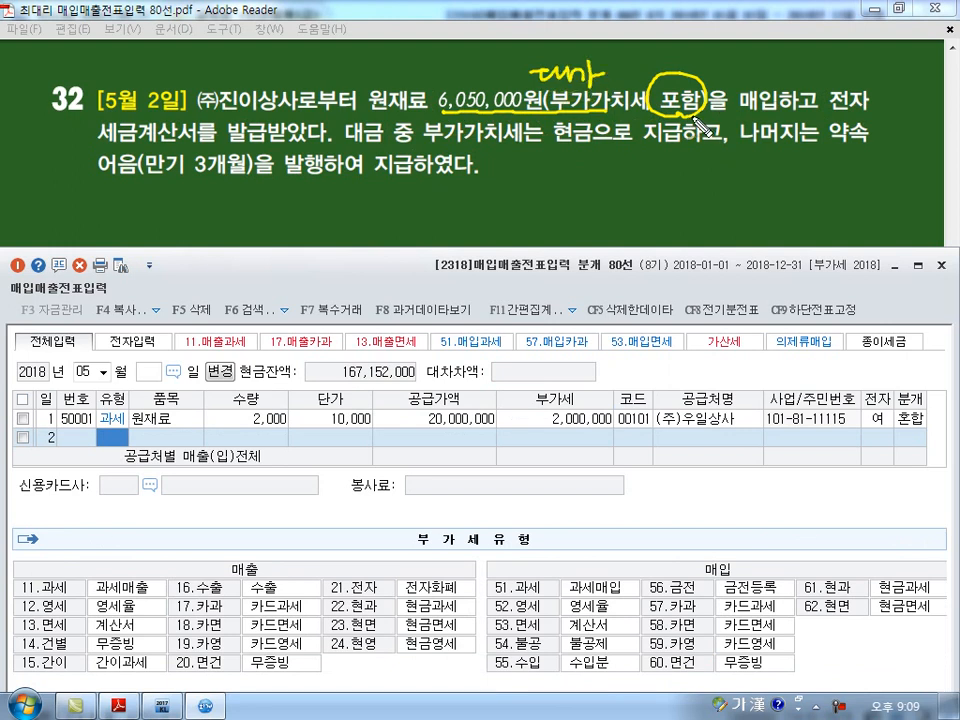
{"action": "mouse_move", "coordinate": [96, 149]}
{"action": "left_mouse_down"}
{"action": "mouse_move", "coordinate": [232, 146]}
{"action": "mouse_move", "coordinate": [262, 126]}
{"action": "left_mouse_up"}
{"action": "mouse_move", "coordinate": [368, 200]}
{"action": "left_mouse_down"}
{"action": "mouse_move", "coordinate": [447, 210]}
{"action": "mouse_move", "coordinate": [655, 208]}
{"action": "left_mouse_up"}
{"action": "left_click", "coordinate": [656, 216]}
{"action": "left_click_drag", "start_coordinate": [368, 103], "coordinate": [362, 96]}
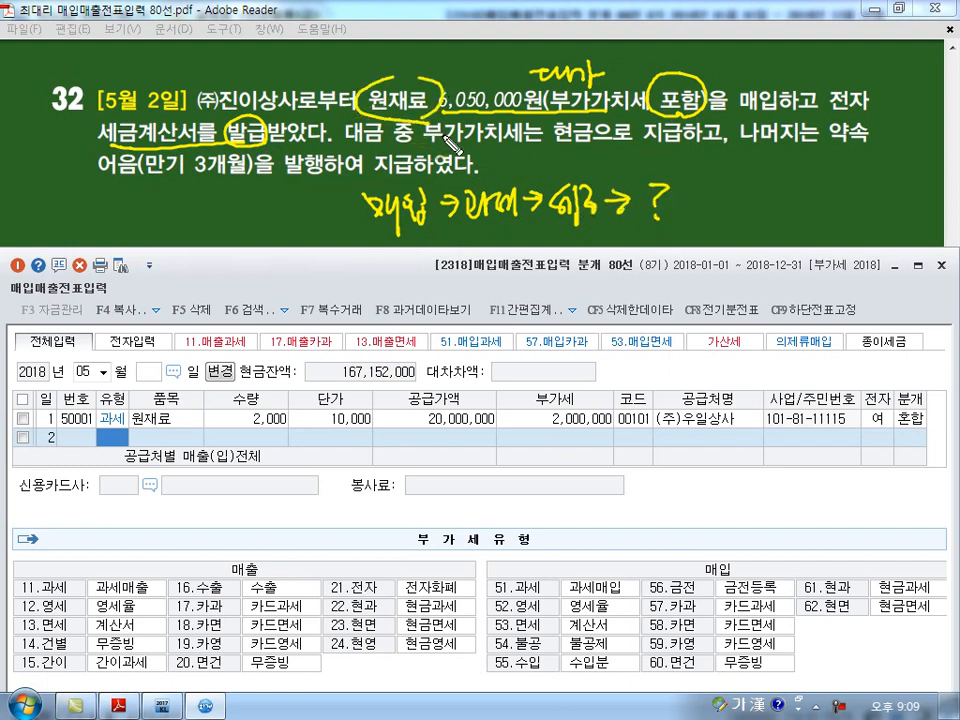
{"action": "mouse_move", "coordinate": [660, 188]}
{"action": "left_mouse_down"}
{"action": "mouse_move", "coordinate": [697, 204]}
{"action": "mouse_move", "coordinate": [697, 192]}
{"action": "mouse_move", "coordinate": [729, 212]}
{"action": "left_mouse_up"}
{"action": "left_click", "coordinate": [738, 206]}
{"action": "key", "text": "Escape"}
Set the May 2 voucher to type 51 (과세) and enter 원재료 as its item
{"action": "type", "text": "51"}
{"action": "key", "text": "Return"}
{"action": "type", "text": "원재료"}
{"action": "key", "text": "Return"}
{"action": "key", "text": "Return"}
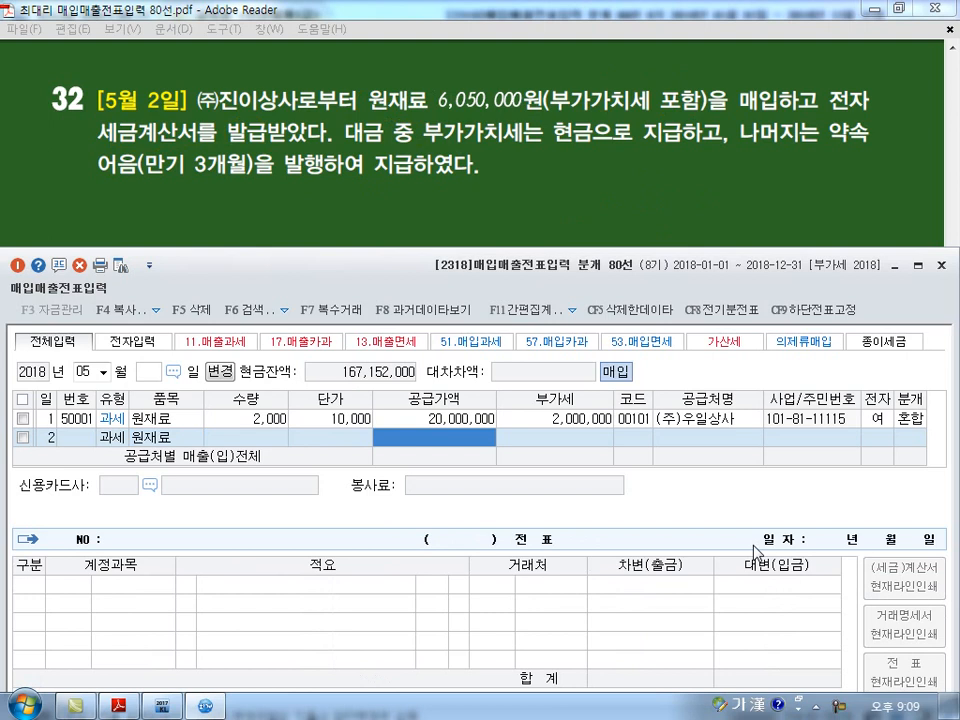
{"action": "left_click_drag", "start_coordinate": [445, 200], "coordinate": [438, 225]}
{"action": "left_click", "coordinate": [452, 226]}
{"action": "mouse_move", "coordinate": [466, 210]}
{"action": "left_mouse_down"}
{"action": "mouse_move", "coordinate": [470, 222]}
{"action": "mouse_move", "coordinate": [593, 212]}
{"action": "mouse_move", "coordinate": [590, 198]}
{"action": "mouse_move", "coordinate": [634, 210]}
{"action": "mouse_move", "coordinate": [701, 208]}
{"action": "mouse_move", "coordinate": [712, 190]}
{"action": "mouse_move", "coordinate": [640, 200]}
{"action": "left_mouse_up"}
{"action": "left_click_drag", "start_coordinate": [405, 222], "coordinate": [607, 226]}
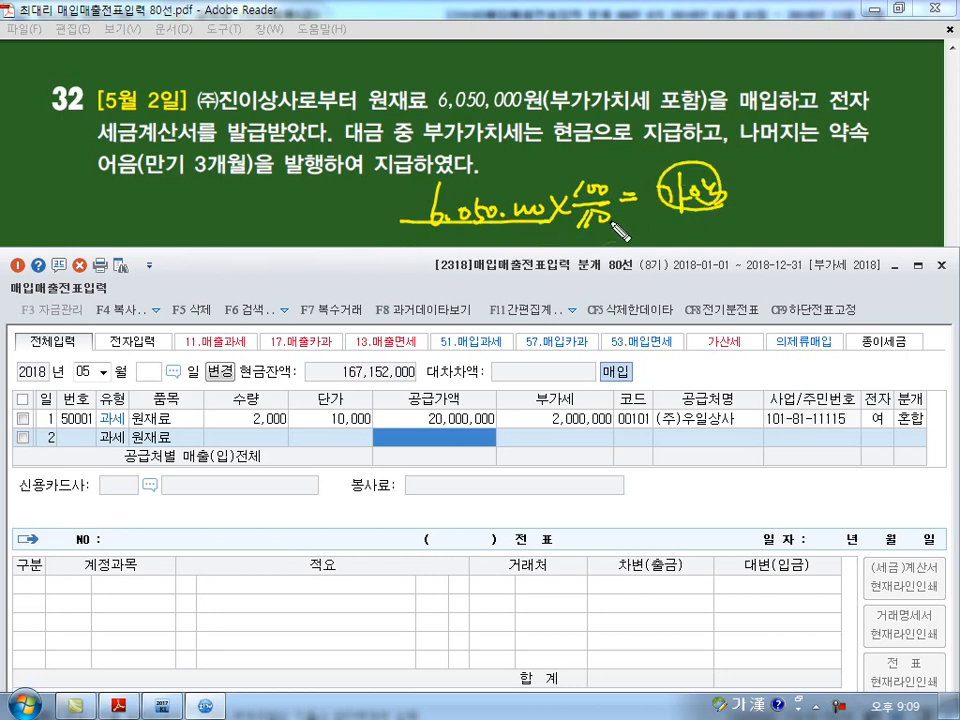
{"action": "left_click_drag", "start_coordinate": [598, 168], "coordinate": [604, 172]}
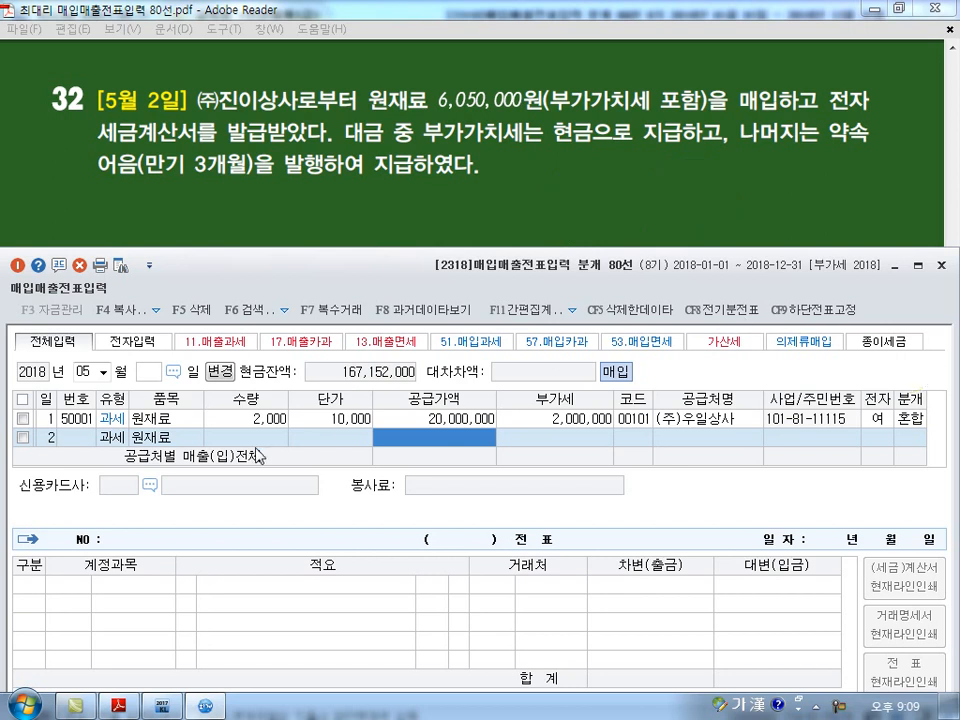
Switch the May 2 voucher to type 14 (건별), enter the VAT-inclusive 6,050,000 as supply value, and return it to type 51 (과세)
{"action": "left_click", "coordinate": [113, 437]}
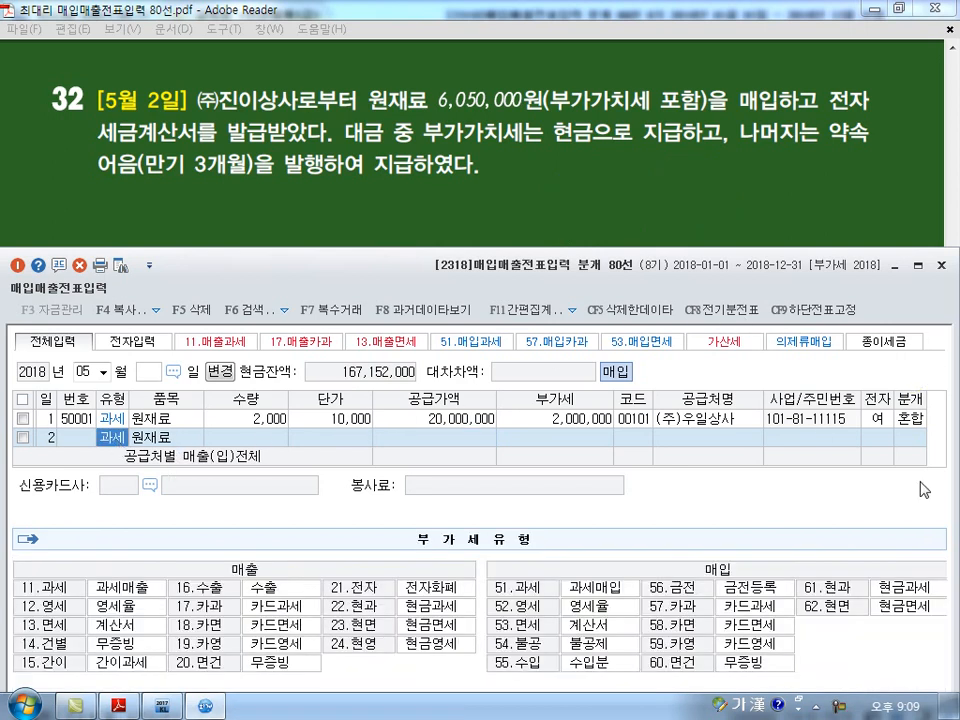
{"action": "type", "text": "14"}
{"action": "key", "text": "Return"}
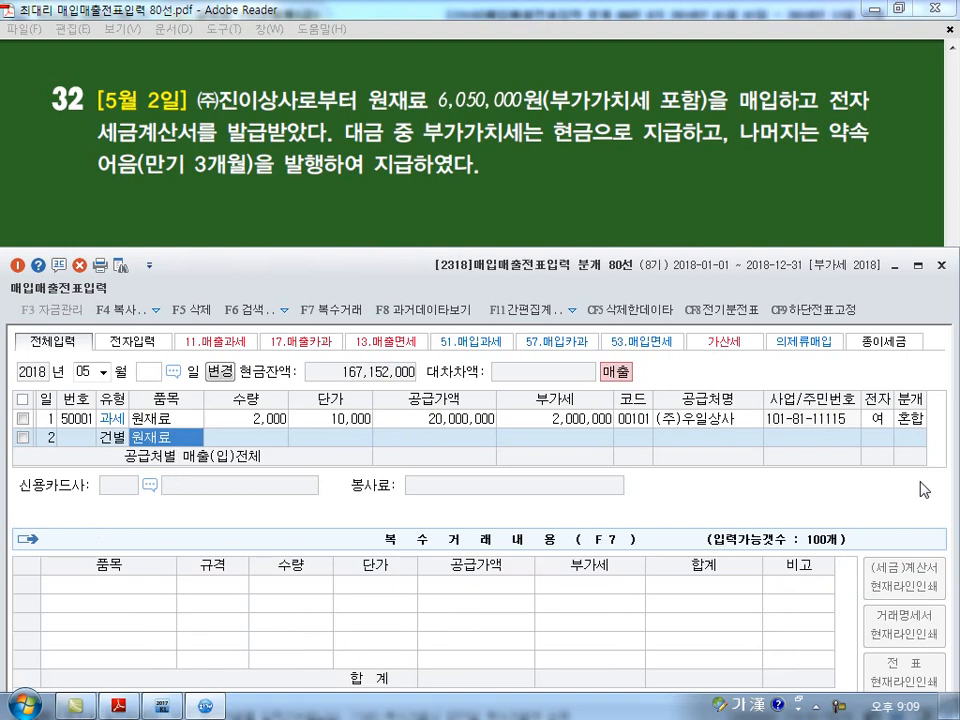
{"action": "key", "text": "Return"}
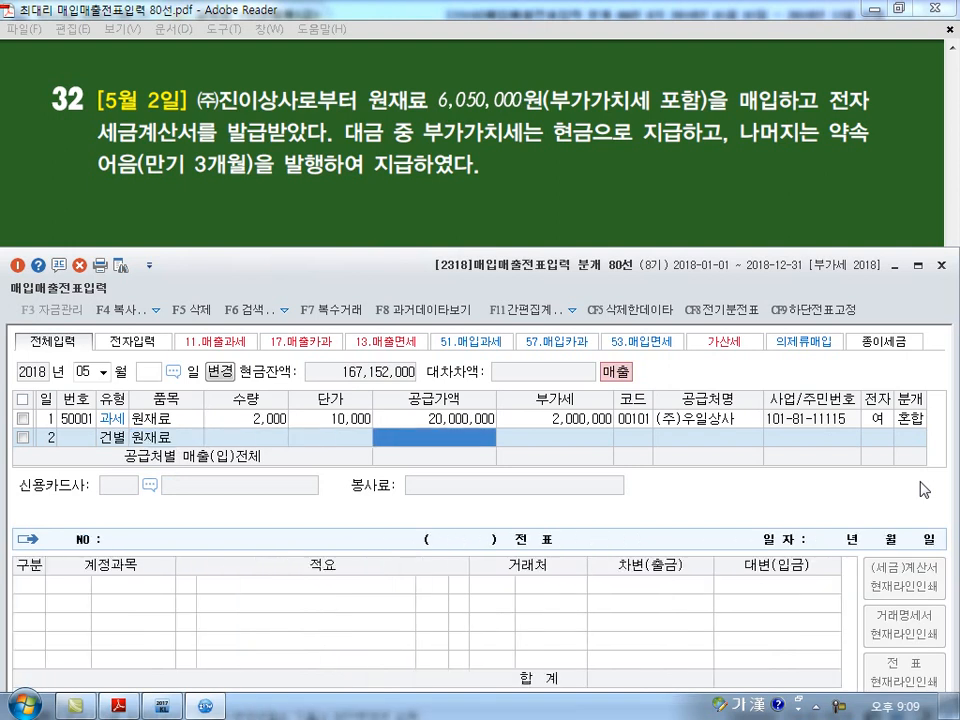
{"action": "type", "text": "6050000"}
{"action": "key", "text": "Return"}
{"action": "key", "text": "Left"}
{"action": "key", "text": "Left"}
{"action": "key", "text": "Left"}
{"action": "key", "text": "Left"}
{"action": "key", "text": "Left"}
{"action": "type", "text": "51"}
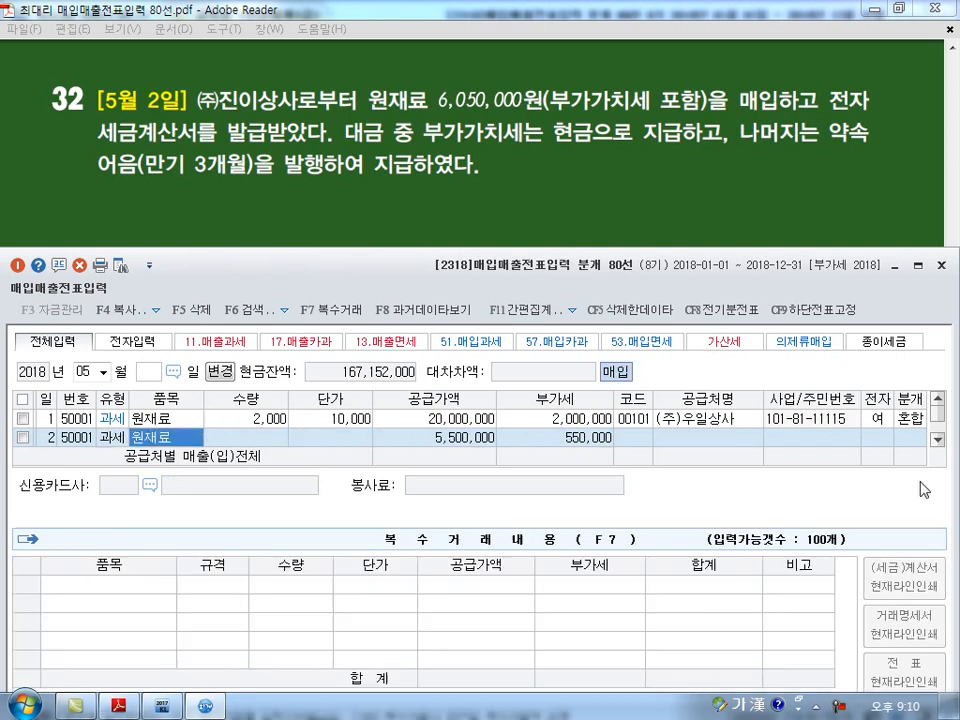
Assign (주)진이상사 (102) as supplier of the May 2 purchase and mark the tax invoice as electronic
{"action": "key", "text": "Return"}
{"action": "key", "text": "Return"}
{"action": "key", "text": "Return"}
{"action": "type", "text": "102"}
{"action": "key", "text": "Return"}
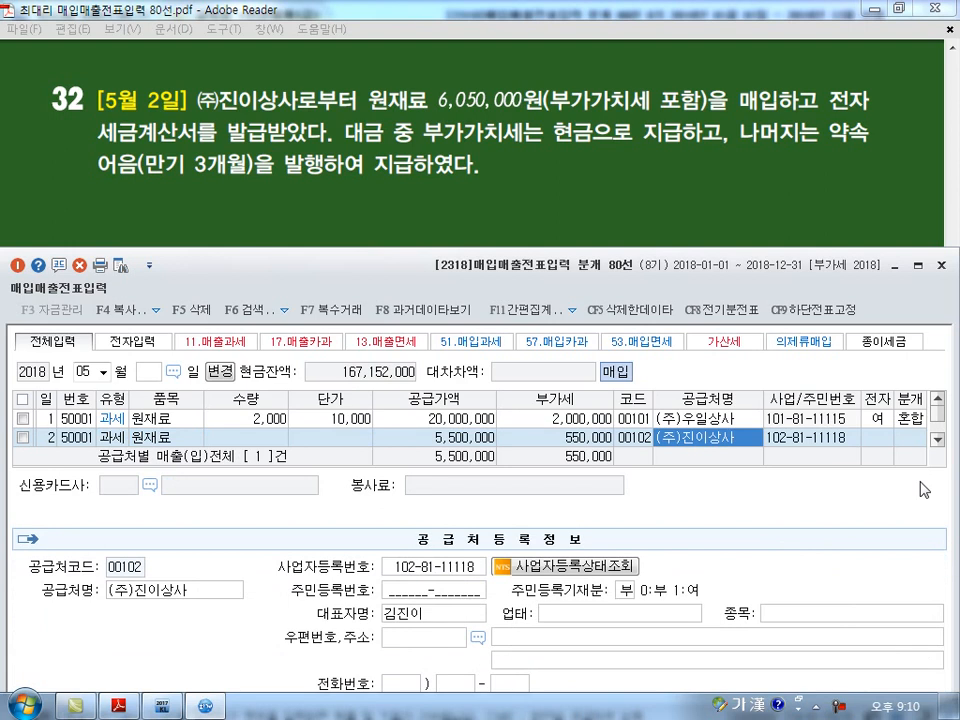
{"action": "key", "text": "Return"}
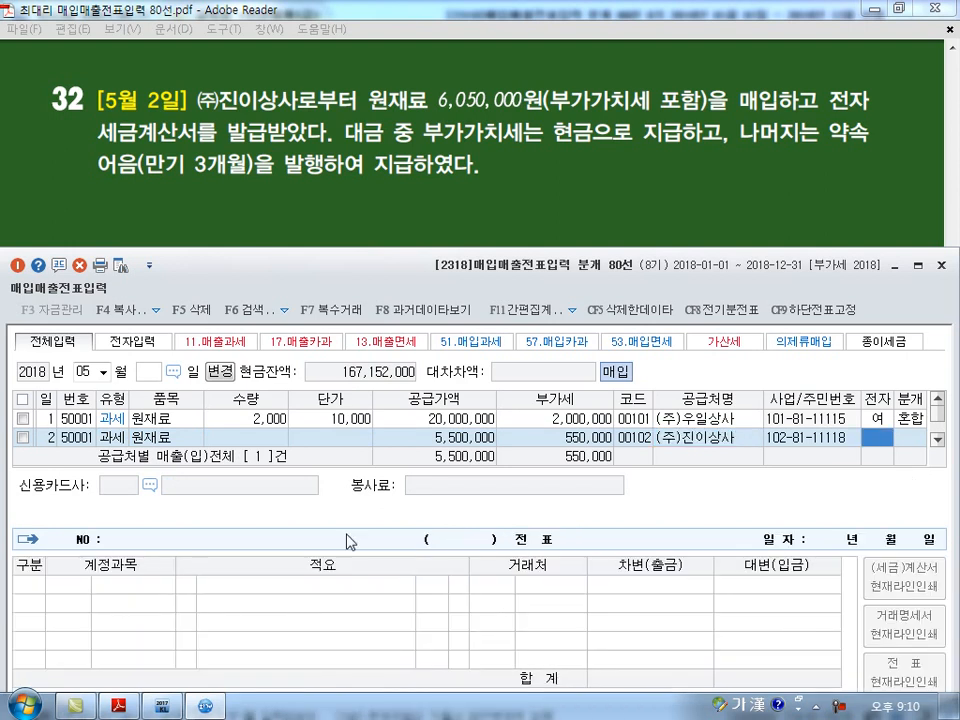
{"action": "left_click", "coordinate": [114, 437]}
{"action": "key", "text": "Return"}
{"action": "type", "text": "1"}
{"action": "key", "text": "Return"}
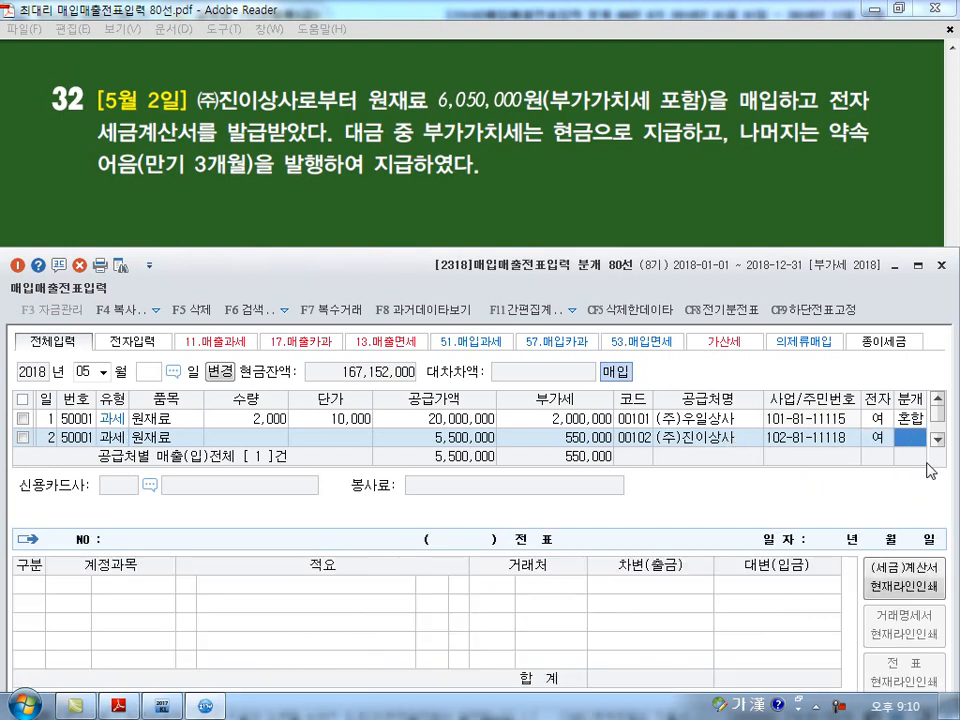
Journalize the May 2 purchase as 혼합 (type 3) and add a credit line to 현금 (101) for 550,000
{"action": "type", "text": "3"}
{"action": "key", "text": "Return"}
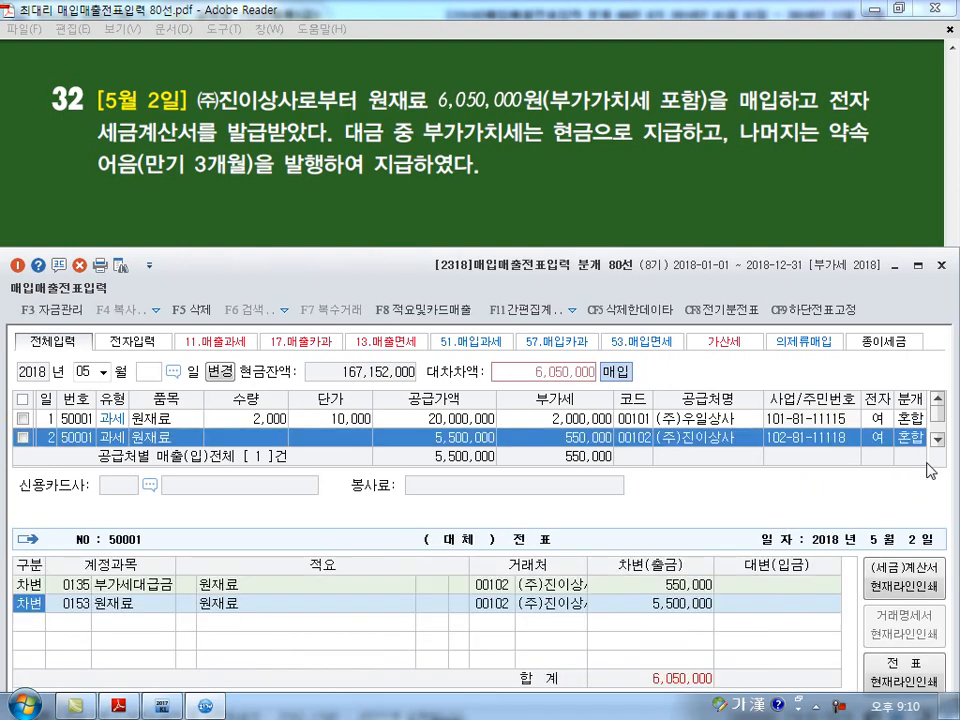
{"action": "key", "text": "Return"}
{"action": "key", "text": "Return"}
{"action": "key", "text": "Return"}
{"action": "type", "text": "4"}
{"action": "key", "text": "Return"}
{"action": "type", "text": "101"}
{"action": "key", "text": "Return"}
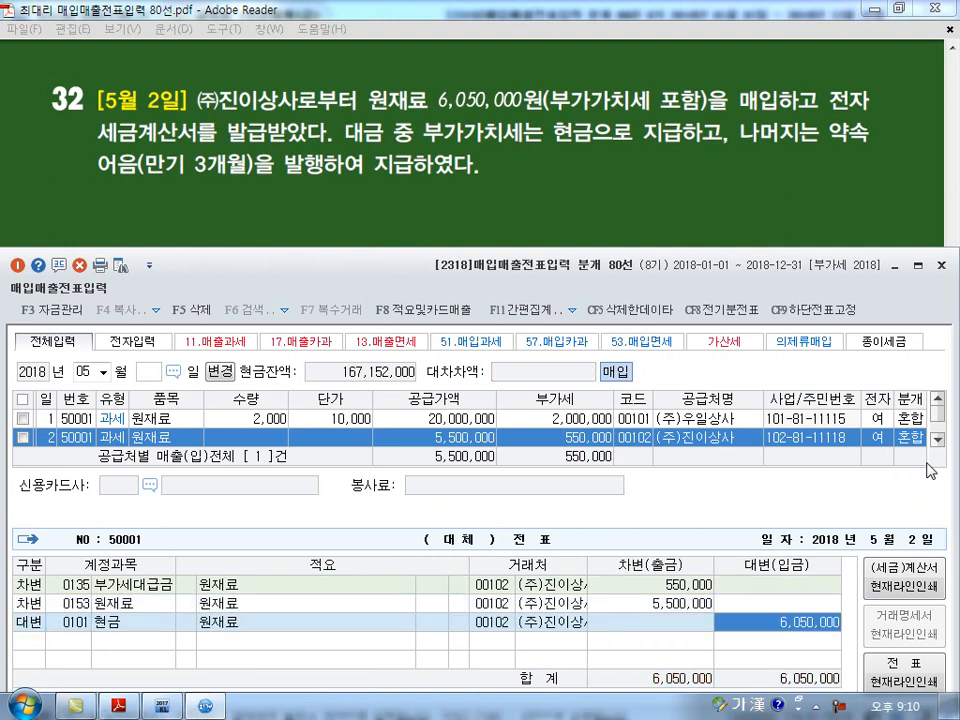
{"action": "type", "text": "550000"}
{"action": "key", "text": "Return"}
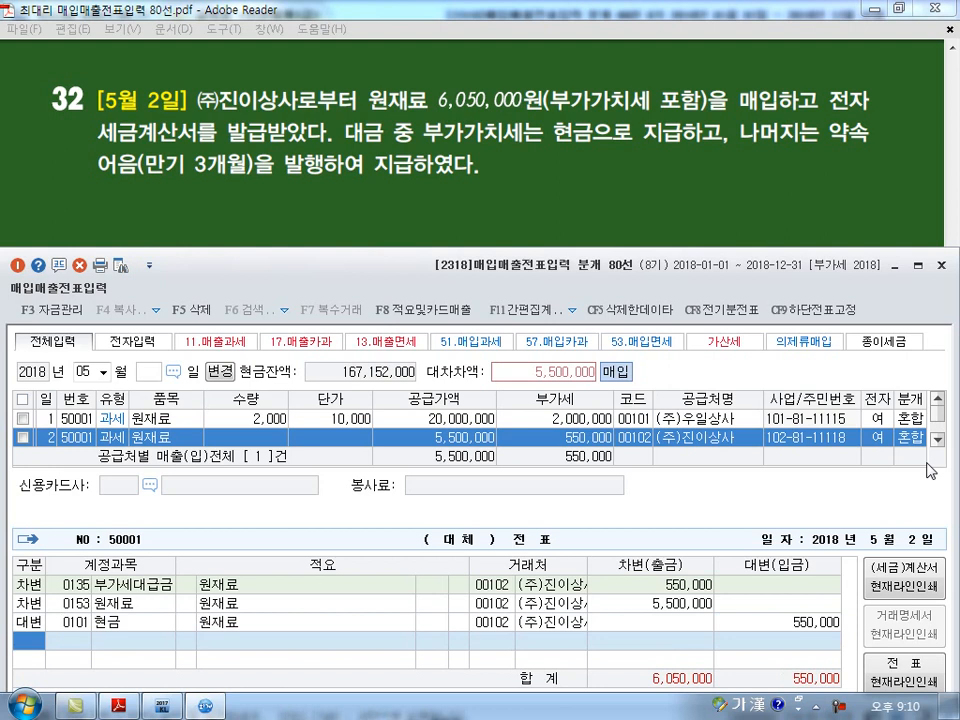
Credit the remaining balance of the May 2 purchase to 지급어음 (252) and complete the voucher
{"action": "type", "text": "4"}
{"action": "key", "text": "Return"}
{"action": "type", "text": "252"}
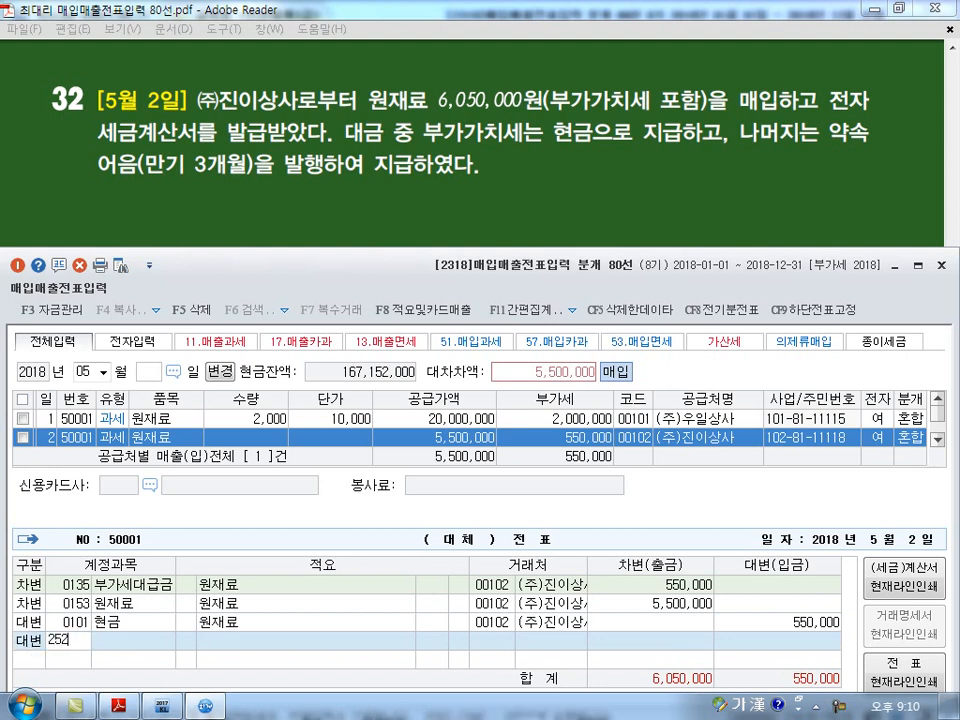
{"action": "key", "text": "Return"}
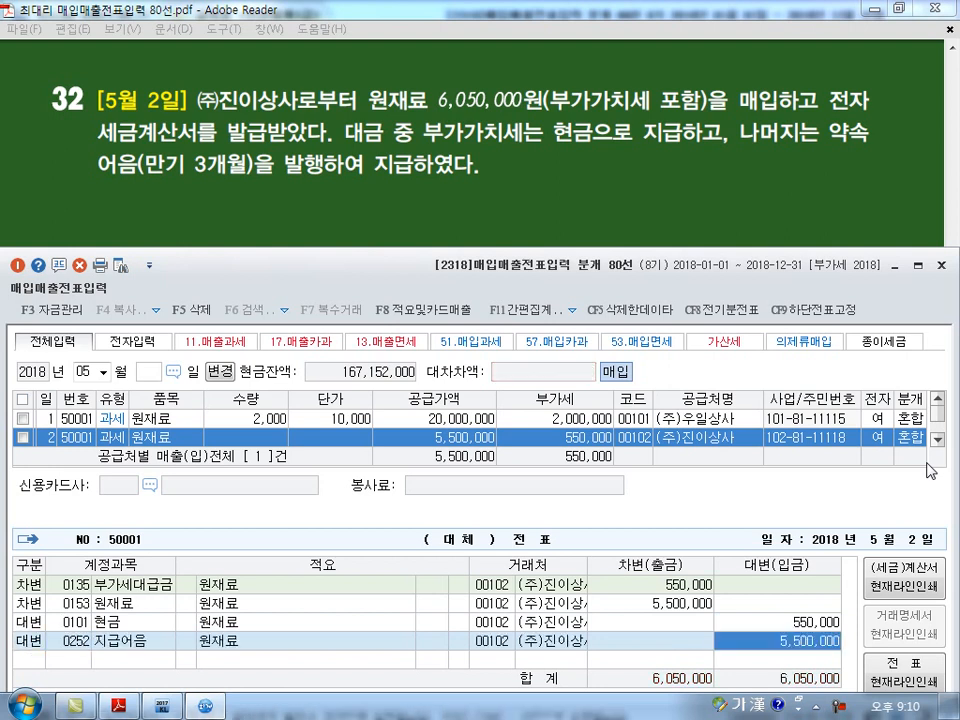
{"action": "key", "text": "Return"}
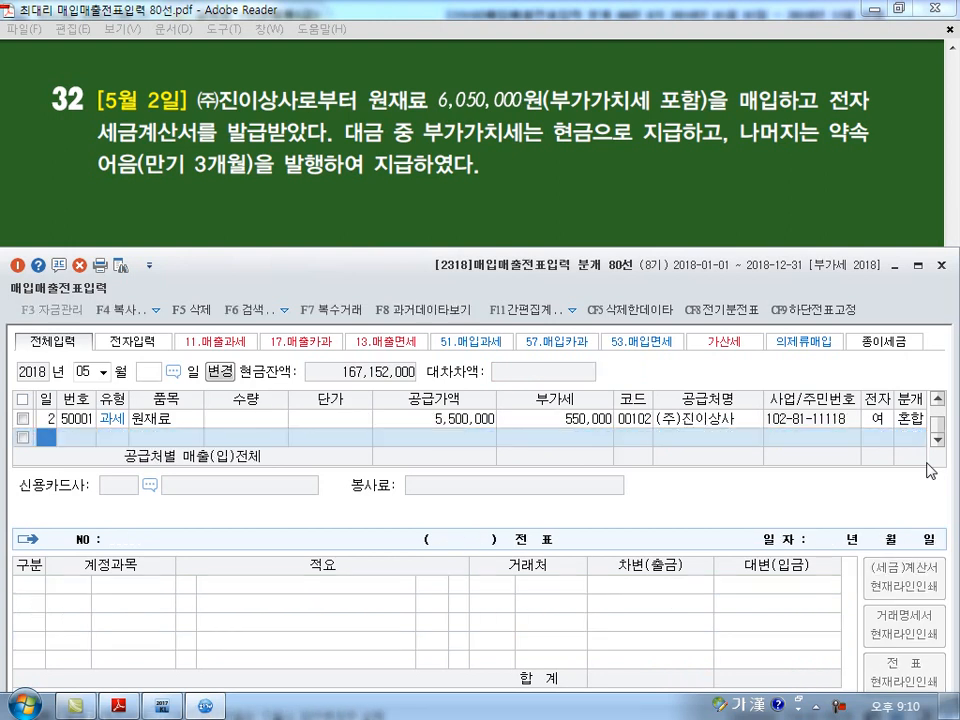
Enter the May 3 purchase of problem 33 as type 51 (과세) with item 원재료 and a supply value of 15,000,000
{"action": "key", "text": "Page_Down"}
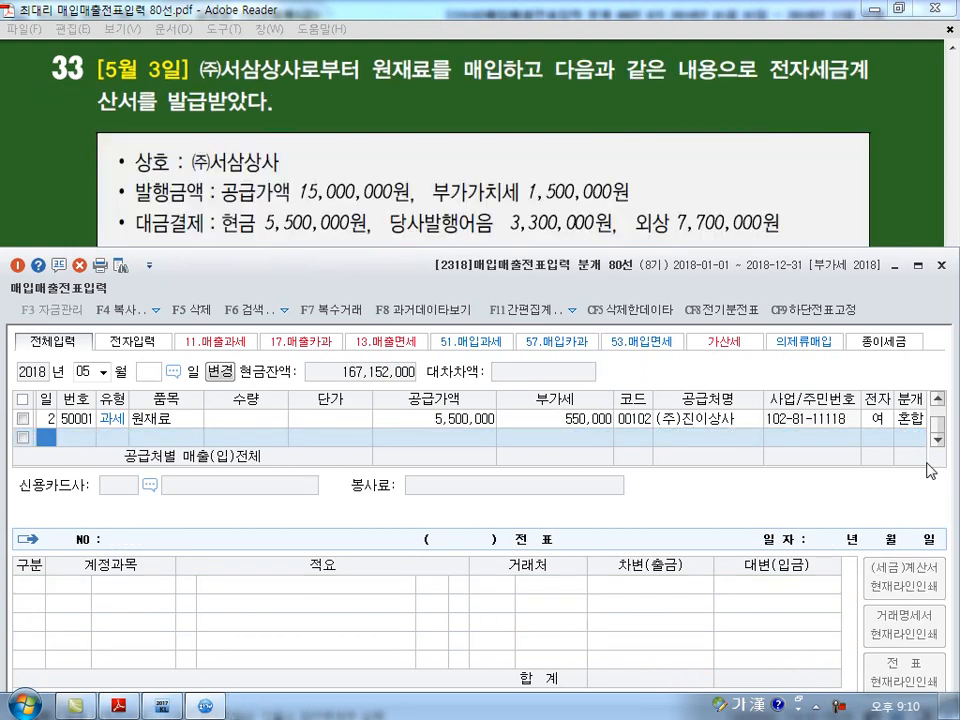
{"action": "type", "text": "3"}
{"action": "key", "text": "Return"}
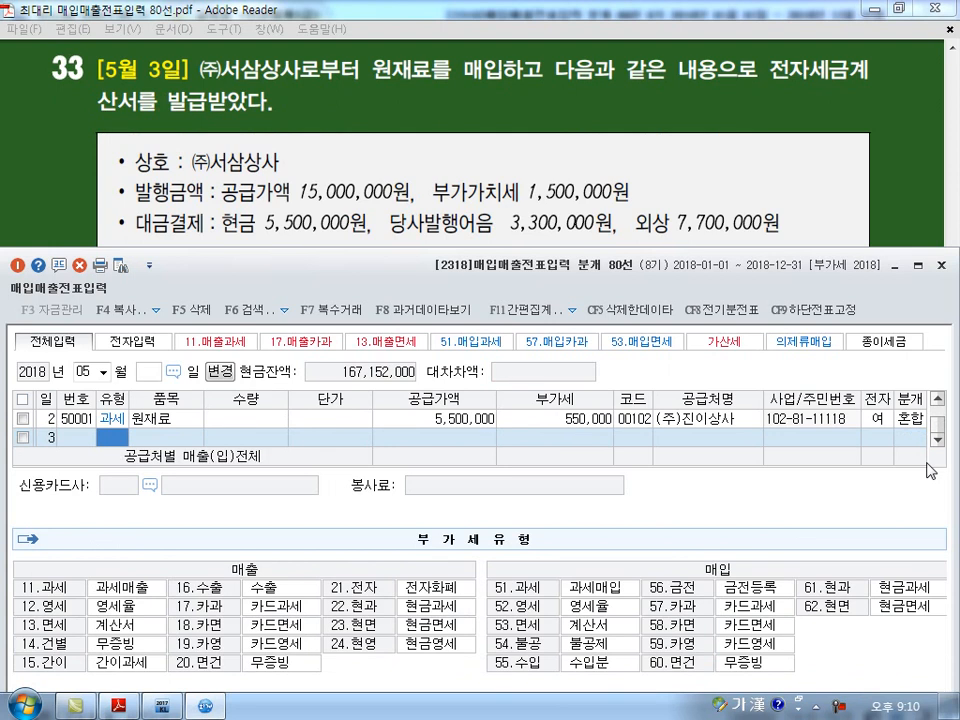
{"action": "type", "text": "51"}
{"action": "key", "text": "Return"}
{"action": "type", "text": "원재료"}
{"action": "key", "text": "Return"}
{"action": "key", "text": "Return"}
{"action": "key", "text": "Return"}
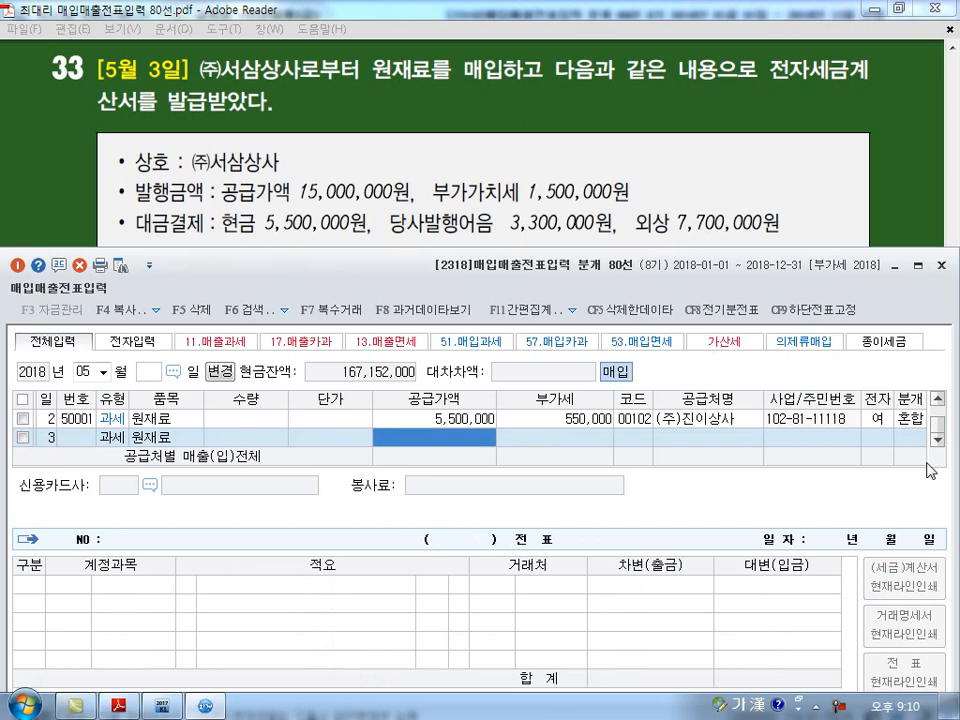
{"action": "type", "text": "15000000"}
{"action": "key", "text": "Return"}
{"action": "key", "text": "Return"}
{"action": "type", "text": "15,000,000"}
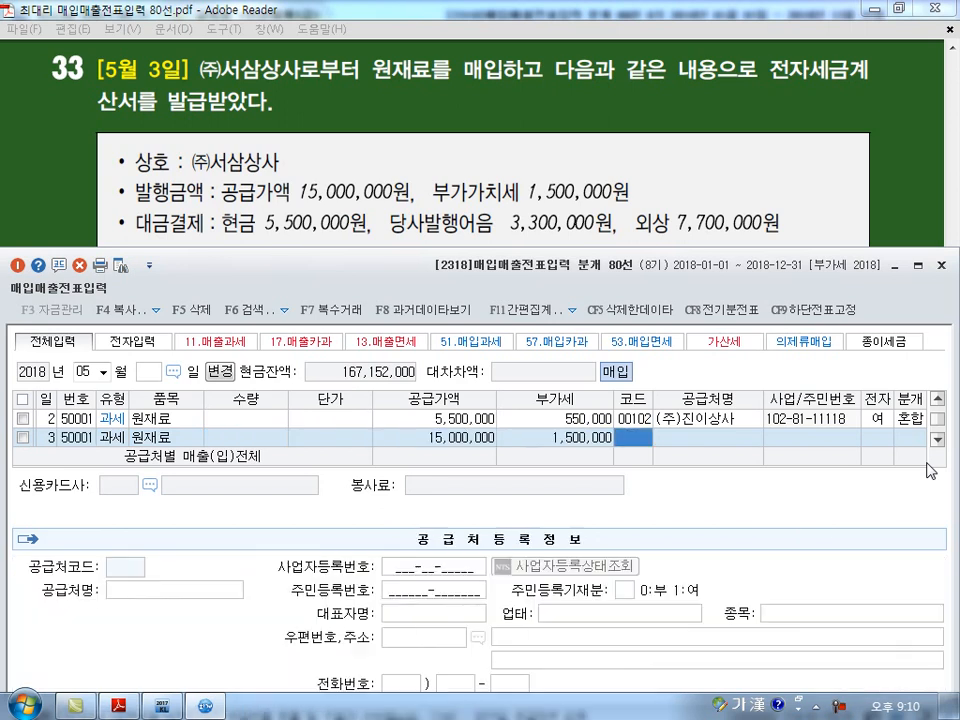
Assign (주)서삼상사 (103) as supplier of the May 3 purchase
{"action": "type", "text": "3"}
{"action": "key", "text": "Return"}
{"action": "key", "text": "Return"}
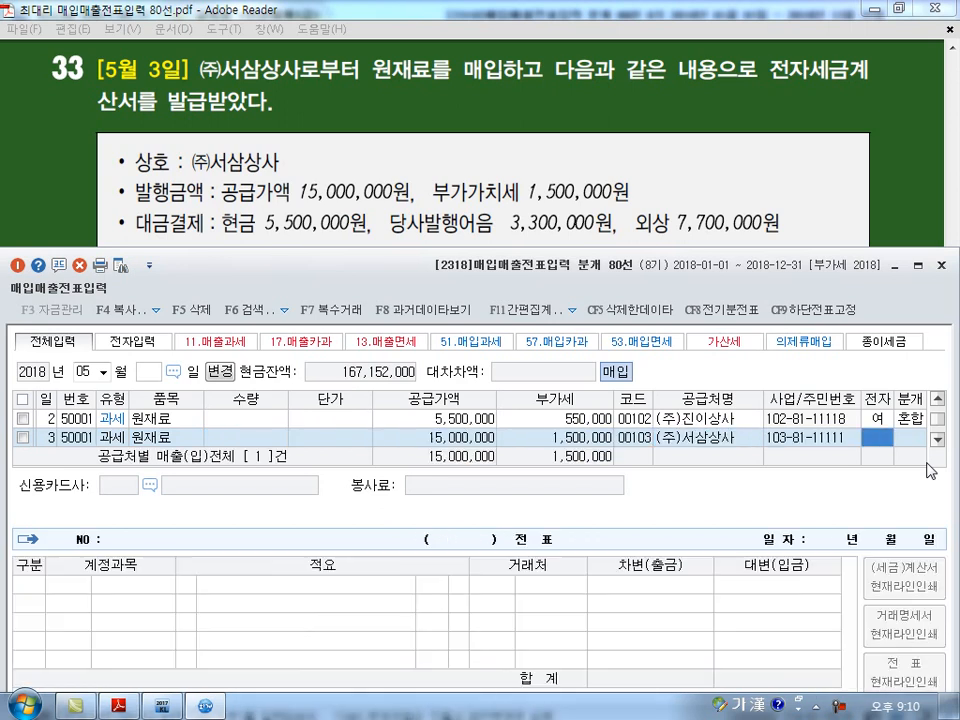
Mark the May 3 purchase as an electronic invoice (여) and journalize it as 혼합 (type 3)
{"action": "type", "text": "1"}
{"action": "key", "text": "Return"}
{"action": "type", "text": "3"}
{"action": "key", "text": "Return"}
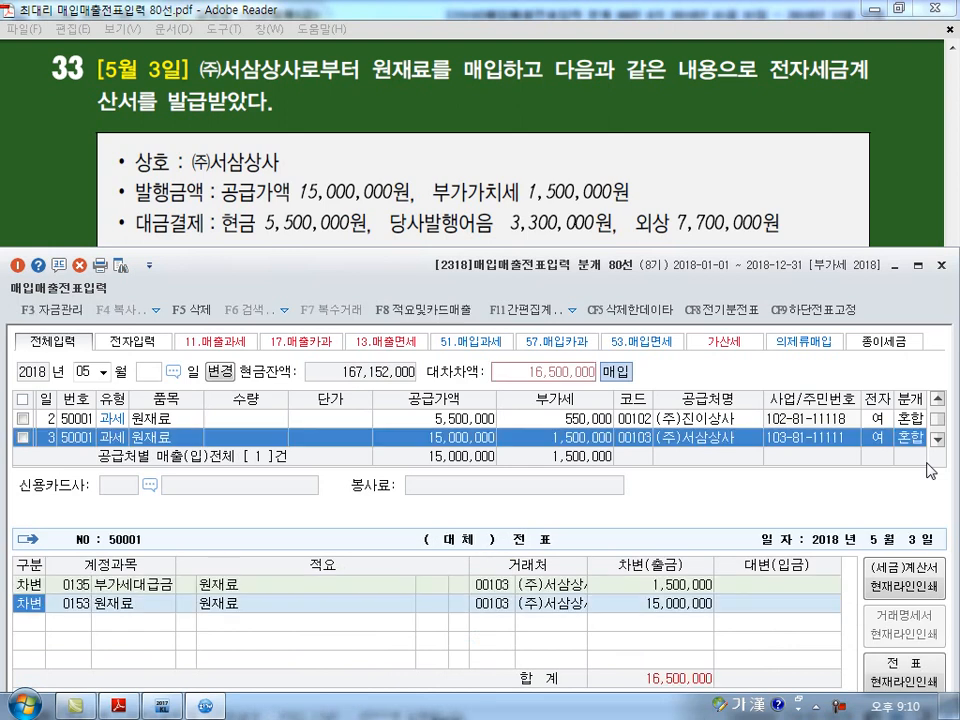
Add a credit line to 현금 (101) for 5,500,000 in the May 3 purchase entry
{"action": "key", "text": "Return"}
{"action": "key", "text": "Return"}
{"action": "key", "text": "Return"}
{"action": "key", "text": "Return"}
{"action": "type", "text": "4101"}
{"action": "key", "text": "Return"}
{"action": "key", "text": "Return"}
{"action": "key", "text": "Return"}
{"action": "type", "text": "5500000"}
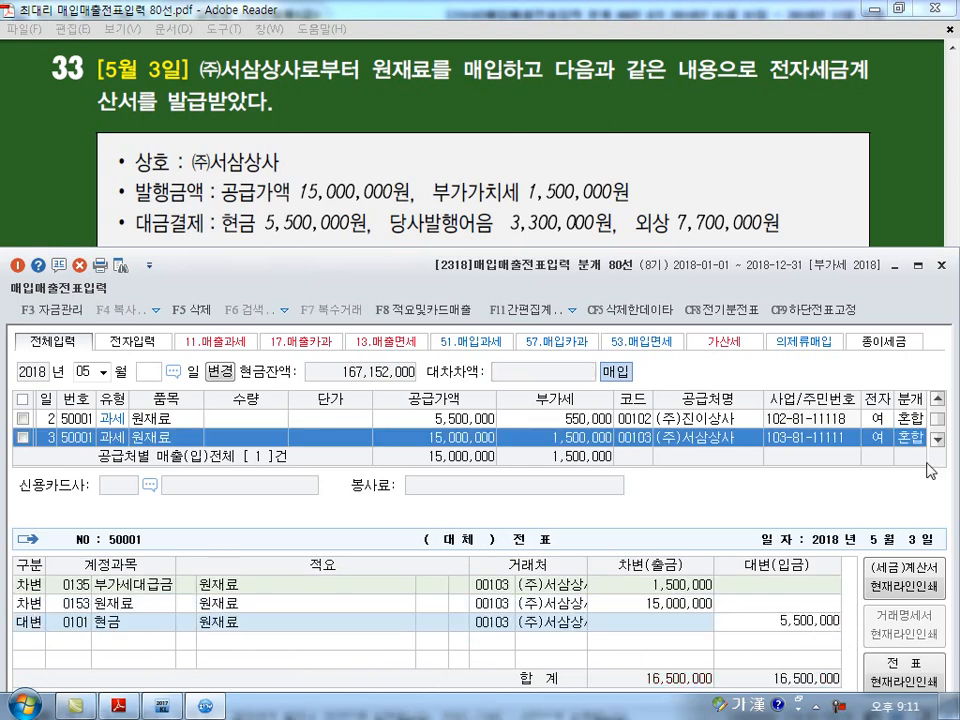
{"action": "key", "text": "Return"}
Add a credit line to 지급어음 (252) for 3,300,000 in the May 3 purchase entry
{"action": "type", "text": "4"}
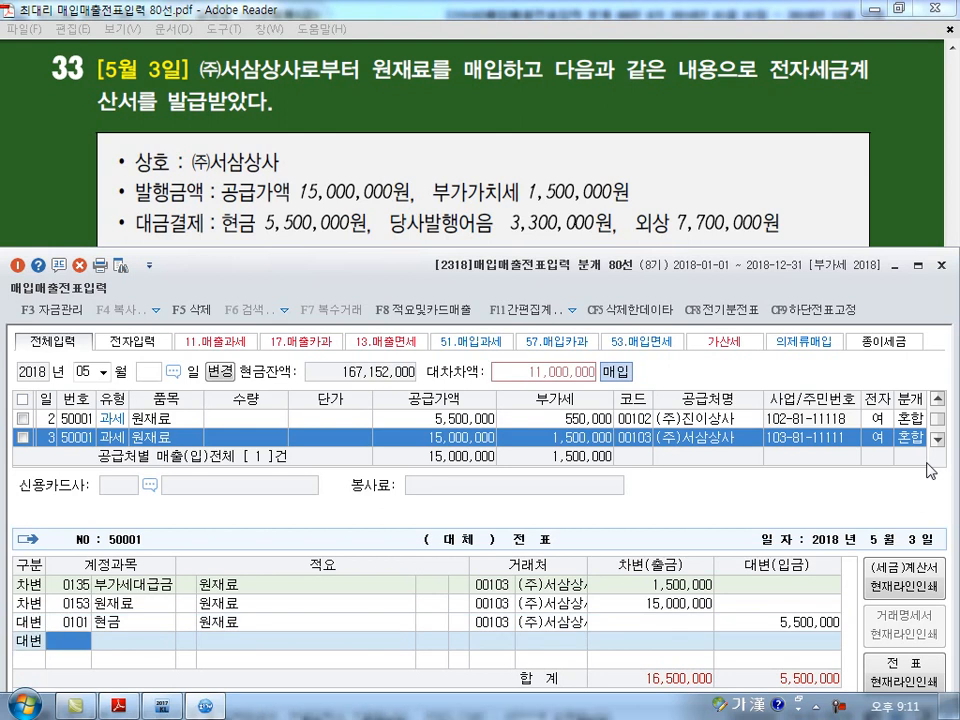
{"action": "type", "text": "252"}
{"action": "key", "text": "Return"}
{"action": "key", "text": "Return"}
{"action": "key", "text": "Return"}
{"action": "type", "text": "3"}
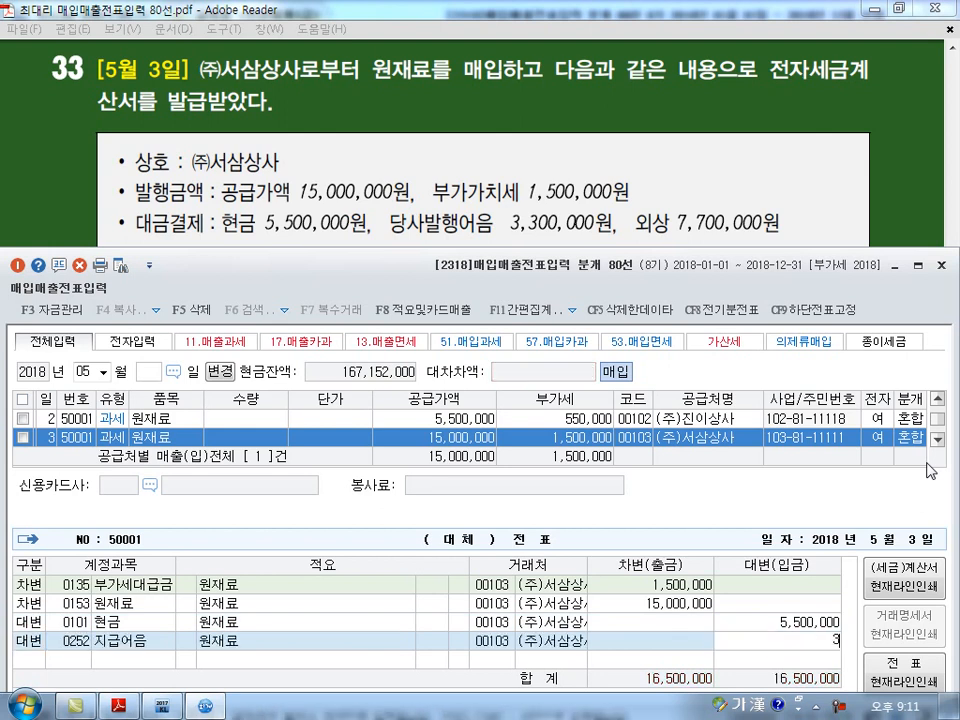
{"action": "type", "text": ",300,000"}
{"action": "key", "text": "Return"}
Credit the remaining balance of the May 3 purchase to 외상매입금 (251) and complete the voucher
{"action": "type", "text": "4251"}
{"action": "key", "text": "Return"}
{"action": "key", "text": "Return"}
{"action": "key", "text": "Return"}
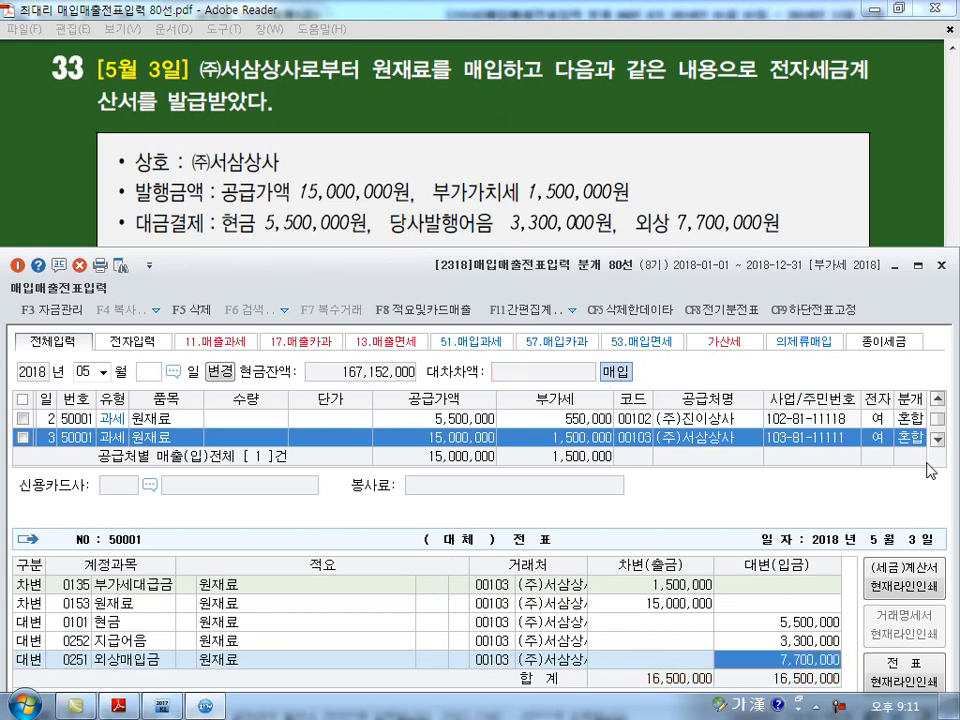
{"action": "key", "text": "Return"}
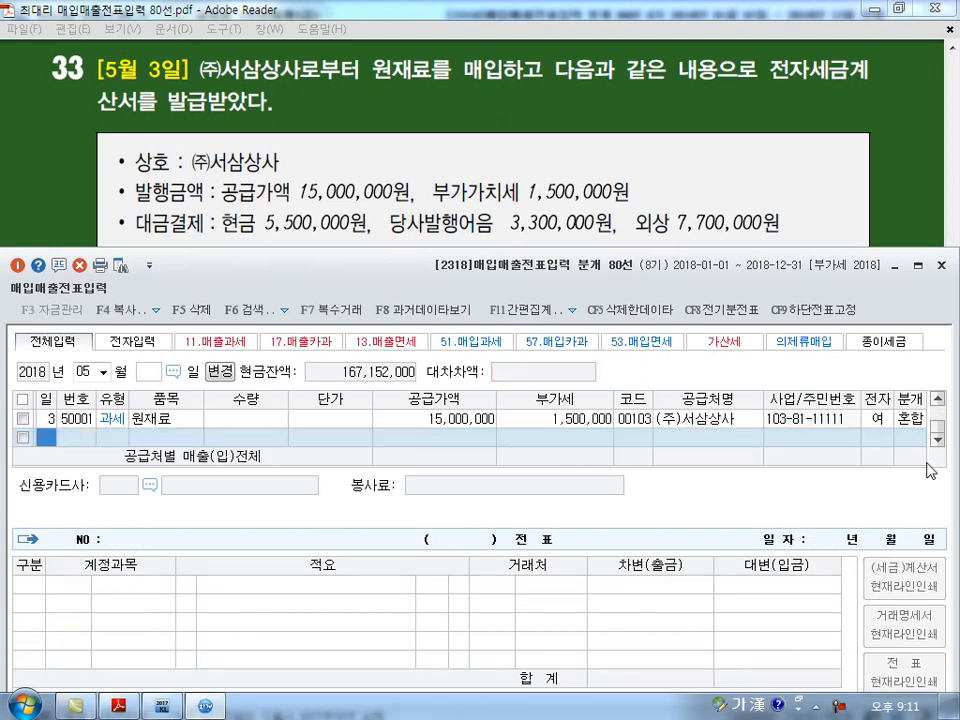
Enter the May 4 purchase of problem 34 as type 51 (과세) with item 원재료 and a supply value of 8,500,000
{"action": "type", "text": "4"}
{"action": "key", "text": "Return"}
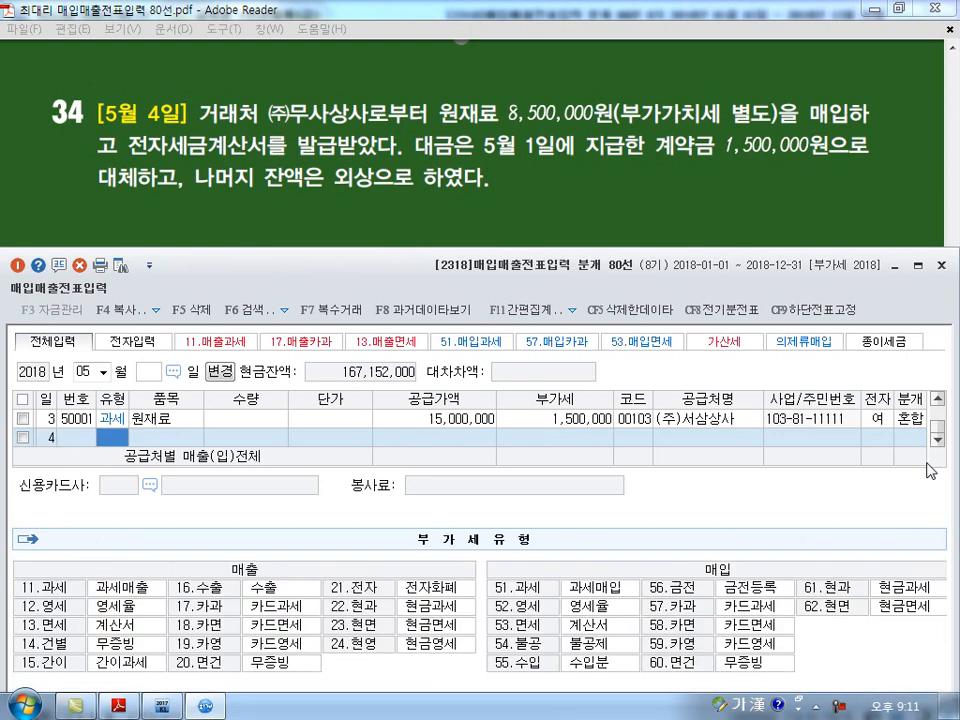
{"action": "type", "text": "51"}
{"action": "key", "text": "Return"}
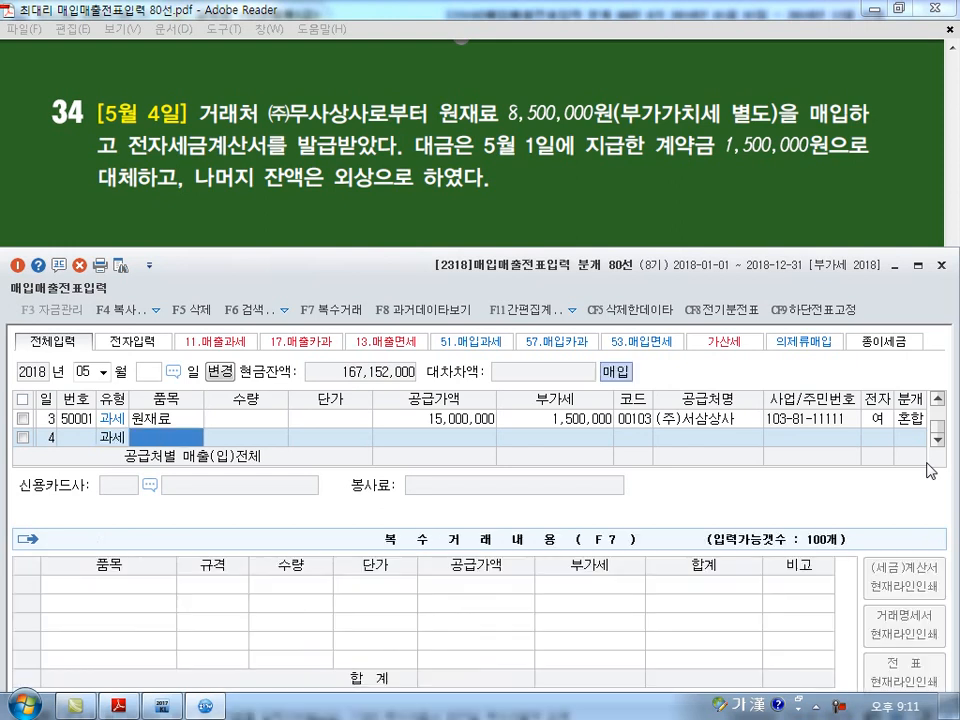
{"action": "type", "text": "원재료"}
{"action": "key", "text": "Return"}
{"action": "key", "text": "Return"}
{"action": "key", "text": "Return"}
{"action": "type", "text": "8,500,000"}
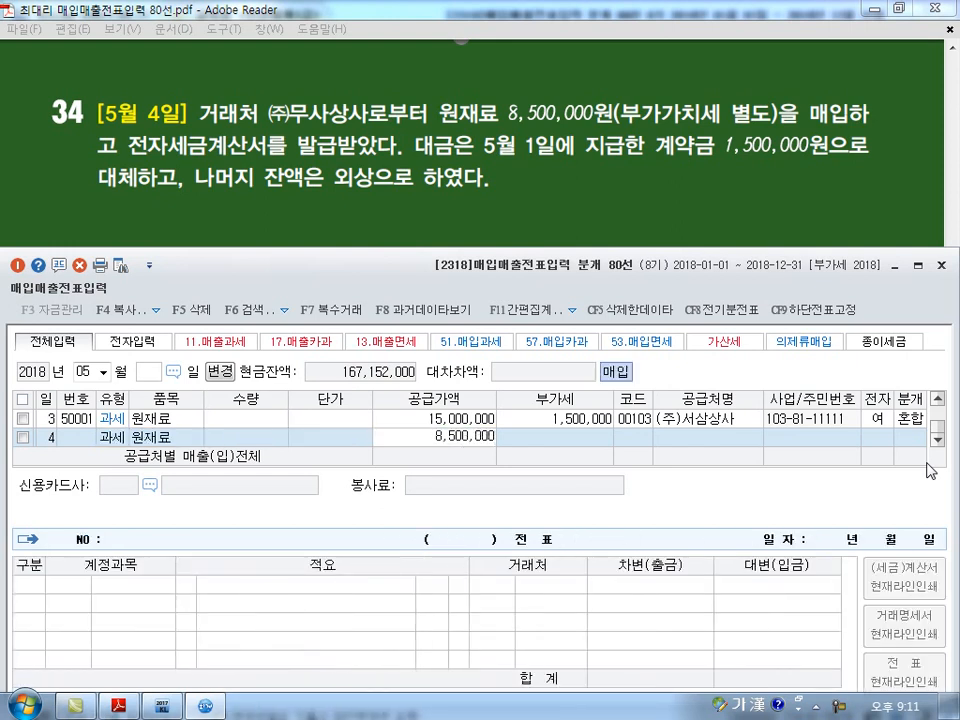
Assign (주)무사상사 (104) as supplier of the May 4 purchase and mark it as an electronic invoice (여)
{"action": "key", "text": "Return"}
{"action": "key", "text": "Return"}
{"action": "type", "text": "104"}
{"action": "key", "text": "Return"}
{"action": "key", "text": "Return"}
{"action": "type", "text": "1"}
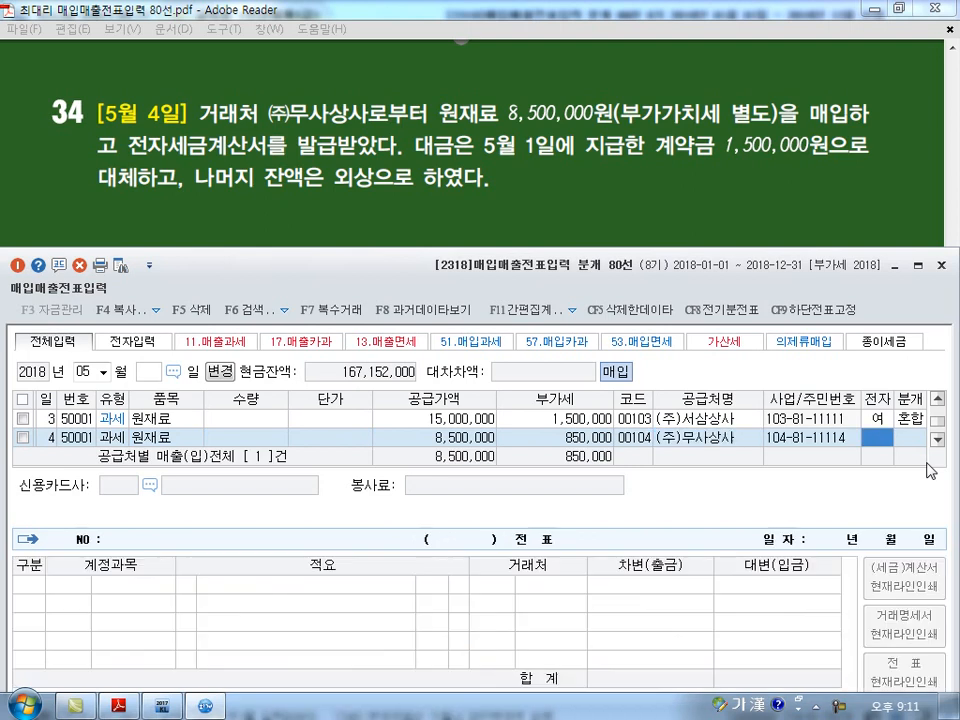
{"action": "key", "text": "Return"}
Journalize the May 4 purchase as 혼합 (type 3) and add a credit line to 선급금 (131) for 1,500,000
{"action": "type", "text": "3"}
{"action": "key", "text": "Return"}
{"action": "key", "text": "Return"}
{"action": "key", "text": "Return"}
{"action": "key", "text": "Return"}
{"action": "key", "text": "Return"}
{"action": "key", "text": "Return"}
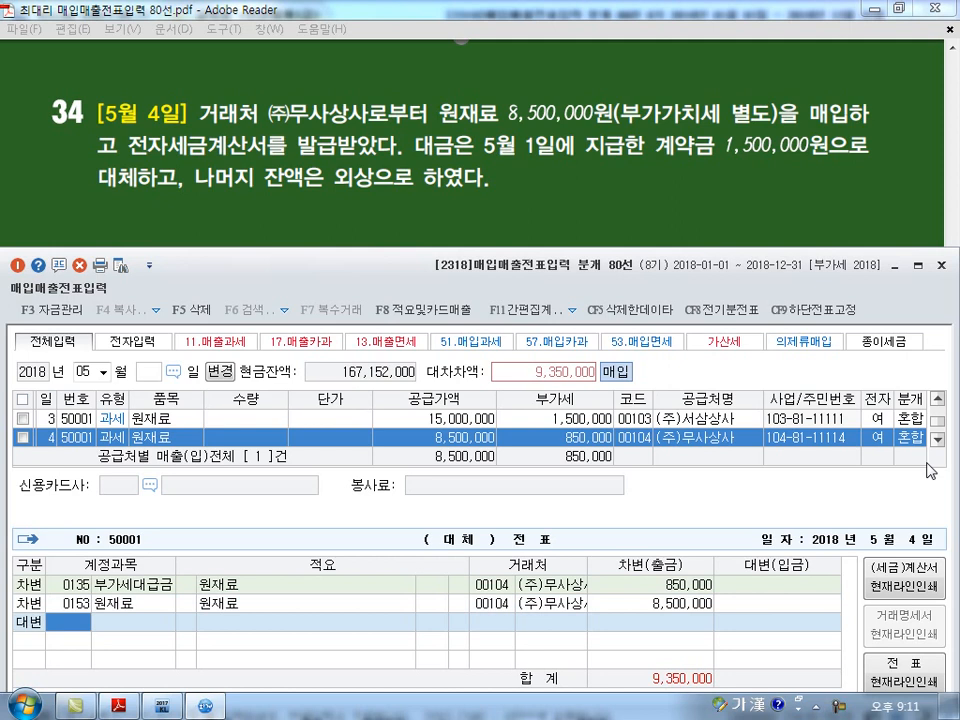
{"action": "type", "text": "131"}
{"action": "key", "text": "Return"}
{"action": "key", "text": "Return"}
{"action": "key", "text": "Return"}
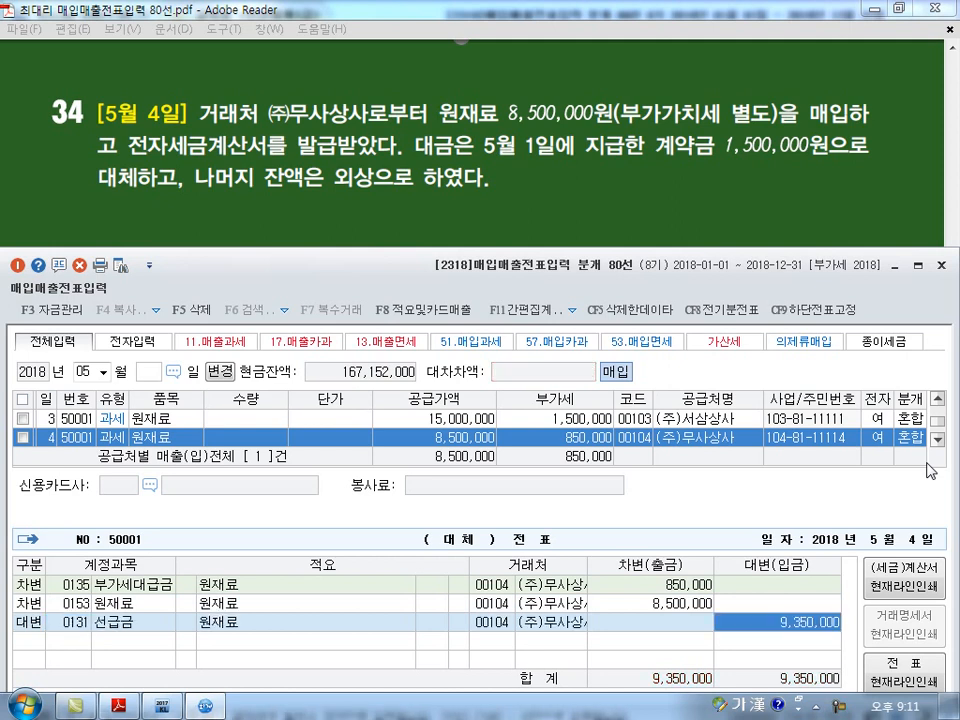
{"action": "type", "text": "1500000"}
{"action": "key", "text": "Return"}
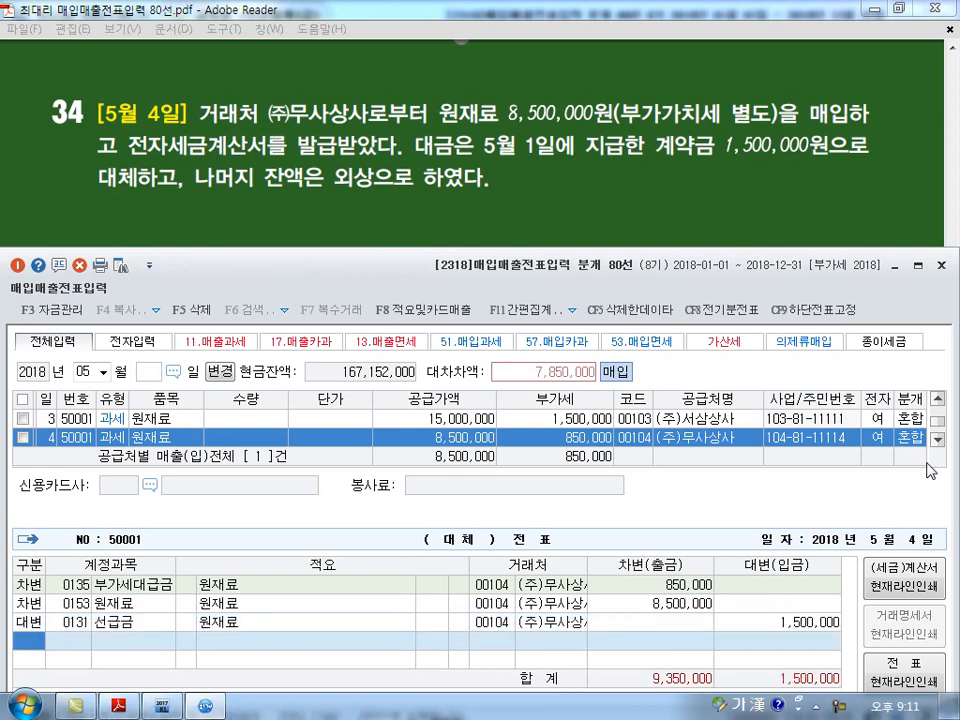
Credit the remaining balance of the May 4 purchase to 외상매입금 (251) and complete the voucher
{"action": "type", "text": "4"}
{"action": "key", "text": "Return"}
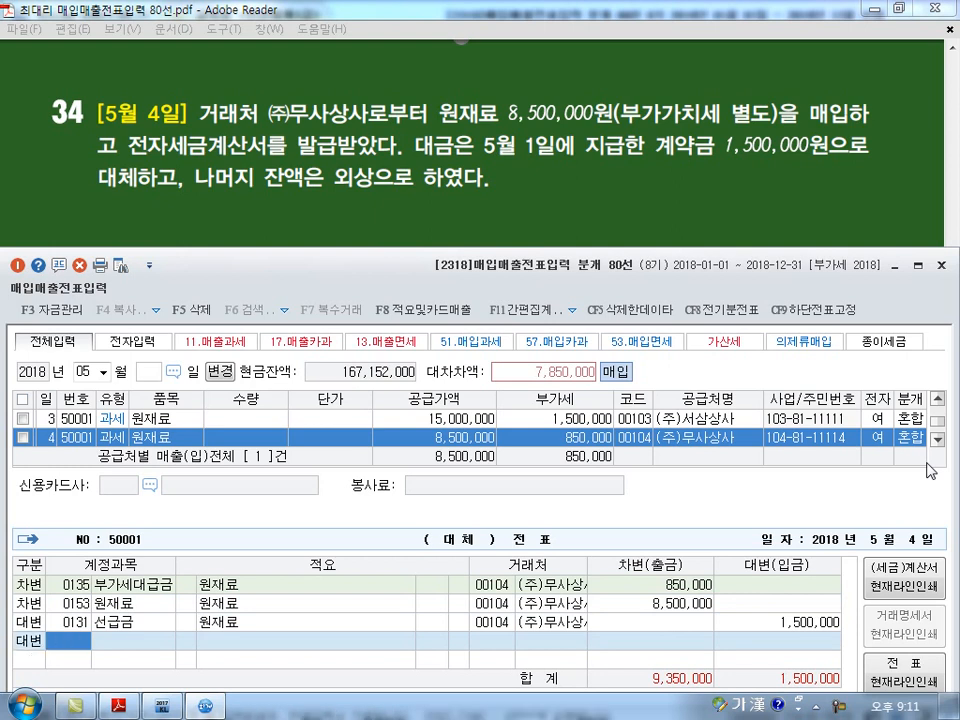
{"action": "type", "text": "251"}
{"action": "key", "text": "Return"}
{"action": "key", "text": "Return"}
{"action": "key", "text": "Return"}
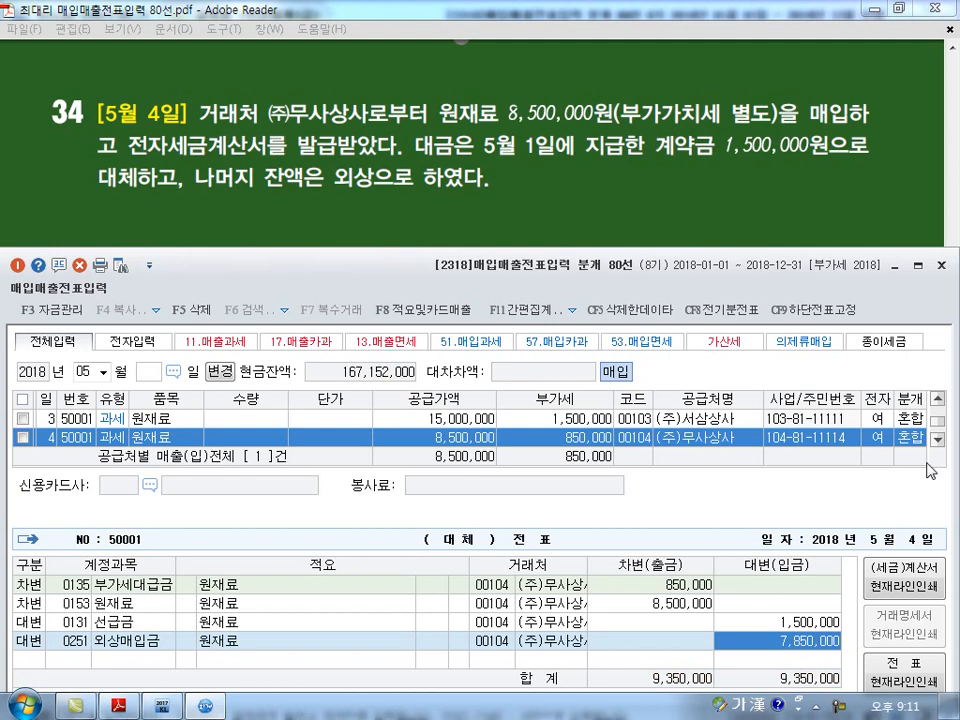
{"action": "key", "text": "Return"}
Enter the May 5 purchase of problem 35 as type 51 (과세) with item 원재료 and a supply value of 12,000,000
{"action": "key", "text": "Return"}
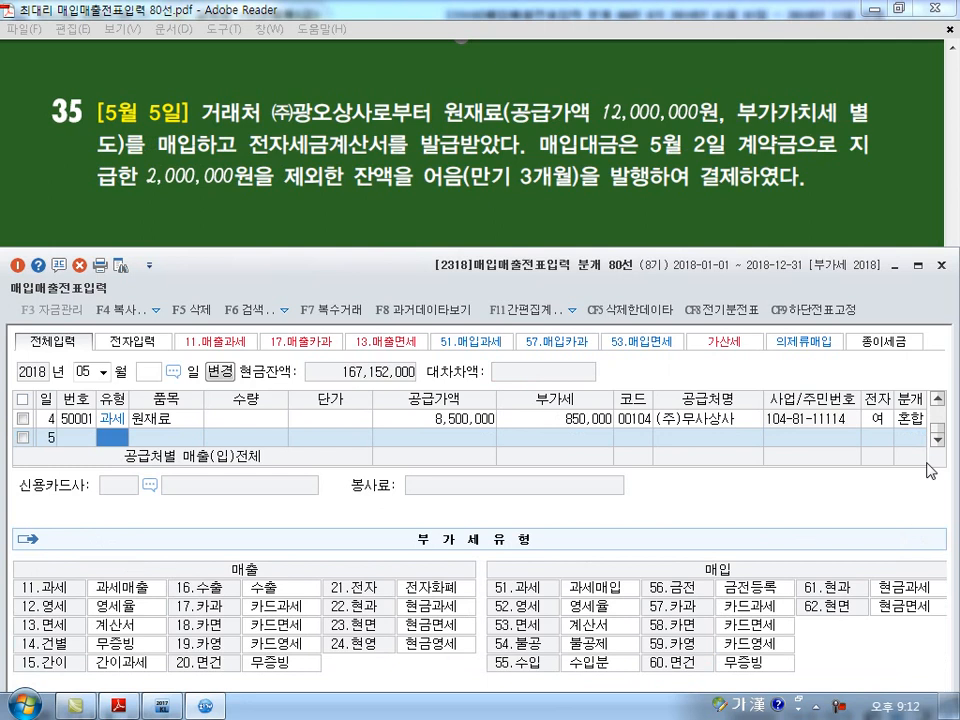
{"action": "type", "text": "51"}
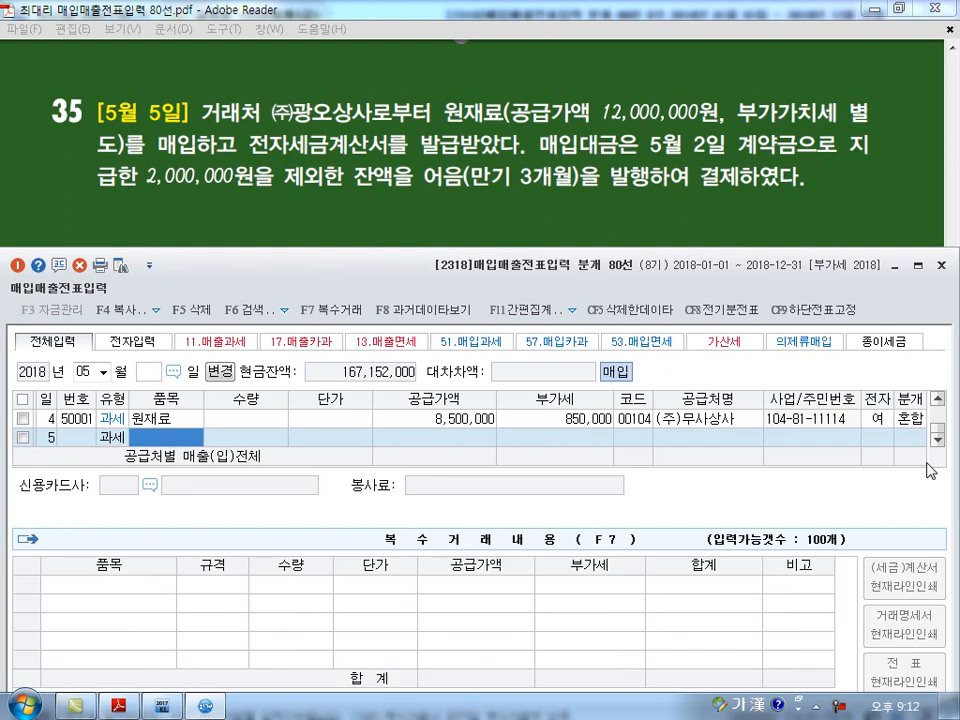
{"action": "type", "text": "원재료"}
{"action": "key", "text": "Return"}
{"action": "key", "text": "Return"}
{"action": "key", "text": "Return"}
{"action": "type", "text": "12000000"}
{"action": "key", "text": "Return"}
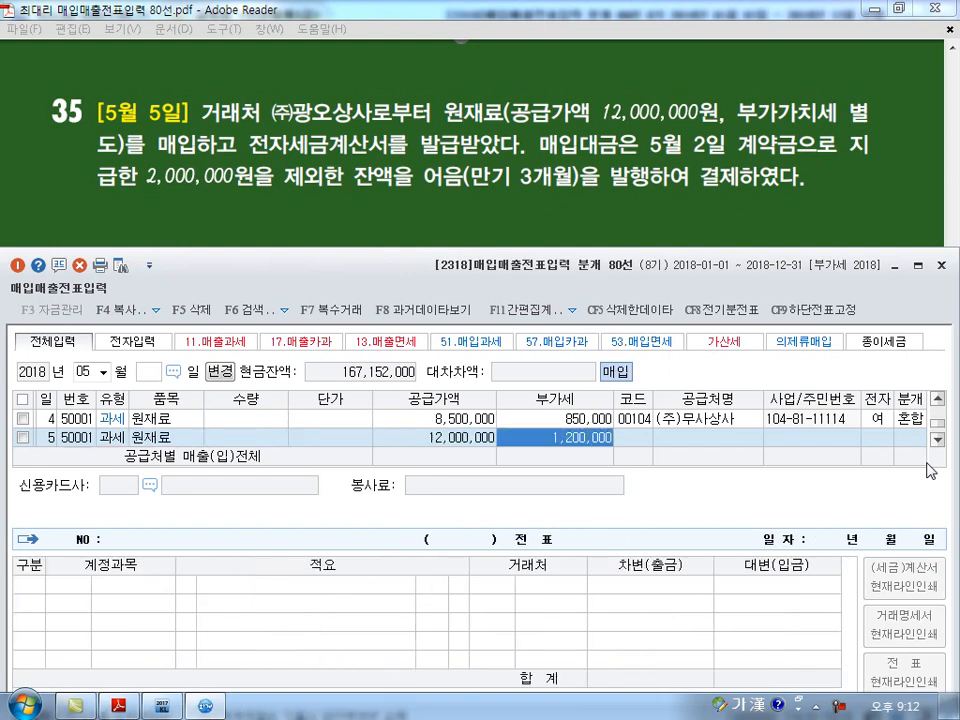
Assign (주)광오상사 (105) as supplier of the May 5 purchase and mark it as an electronic invoice (여)
{"action": "key", "text": "Return"}
{"action": "type", "text": "105"}
{"action": "key", "text": "Return"}
{"action": "key", "text": "Return"}
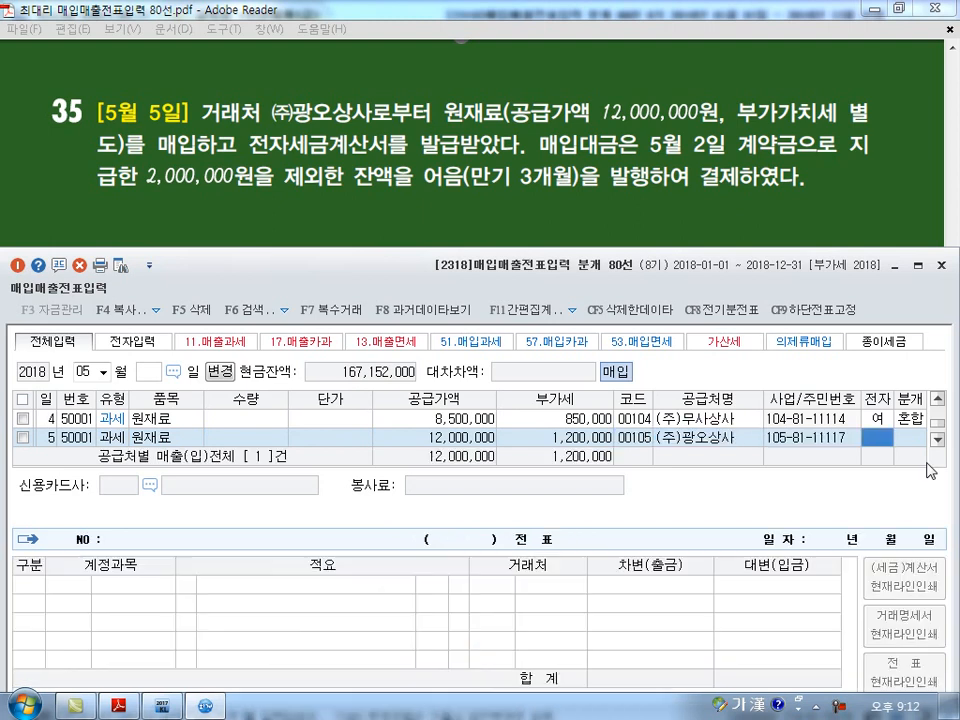
{"action": "type", "text": "1"}
{"action": "key", "text": "Return"}
Journalize the May 5 purchase as 혼합 (type 3) and add a credit line to 선급금 (131) for 2,000,000
{"action": "type", "text": "3"}
{"action": "key", "text": "Return"}
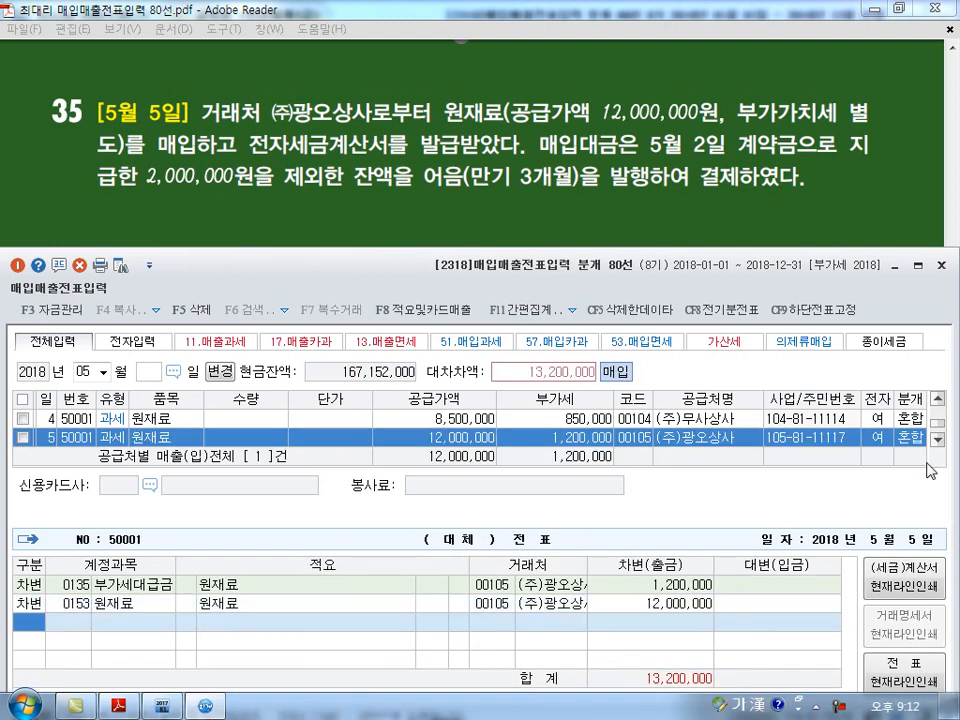
{"action": "type", "text": "4"}
{"action": "key", "text": "Return"}
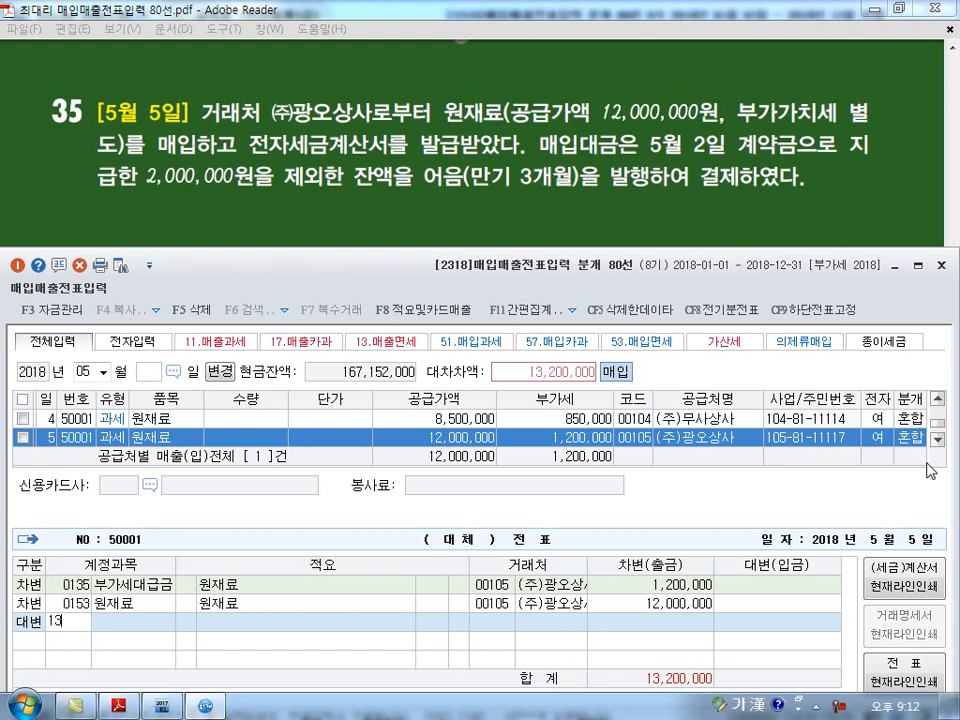
{"action": "type", "text": "131"}
{"action": "key", "text": "Return"}
{"action": "type", "text": "2000000"}
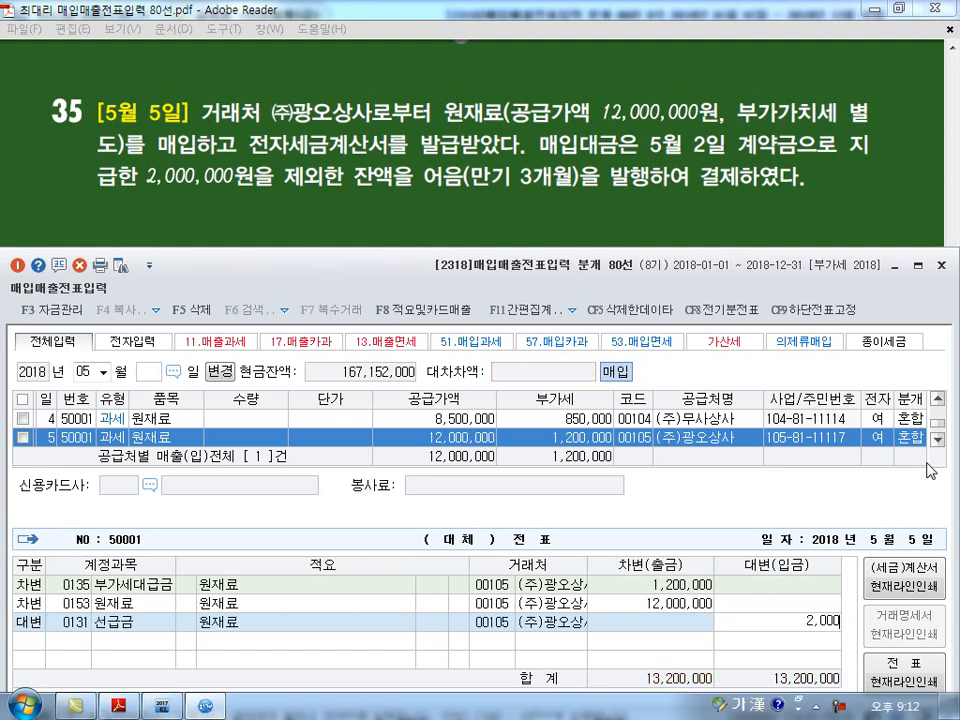
{"action": "key", "text": "Return"}
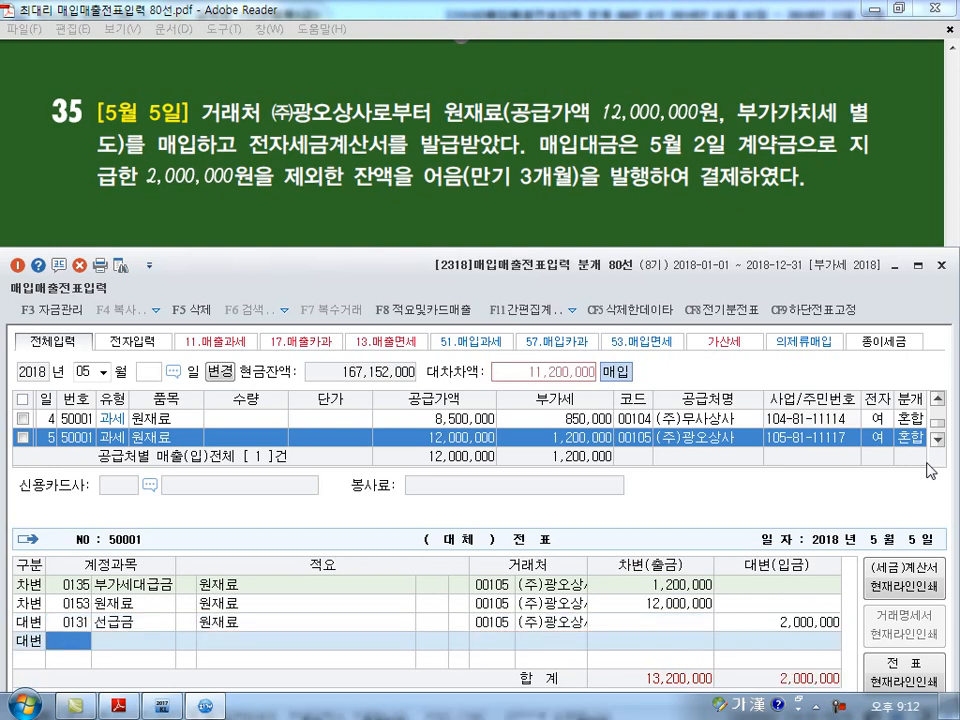
Credit the remaining balance of the May 5 purchase to 지급어음 (252) and complete the voucher
{"action": "type", "text": "252"}
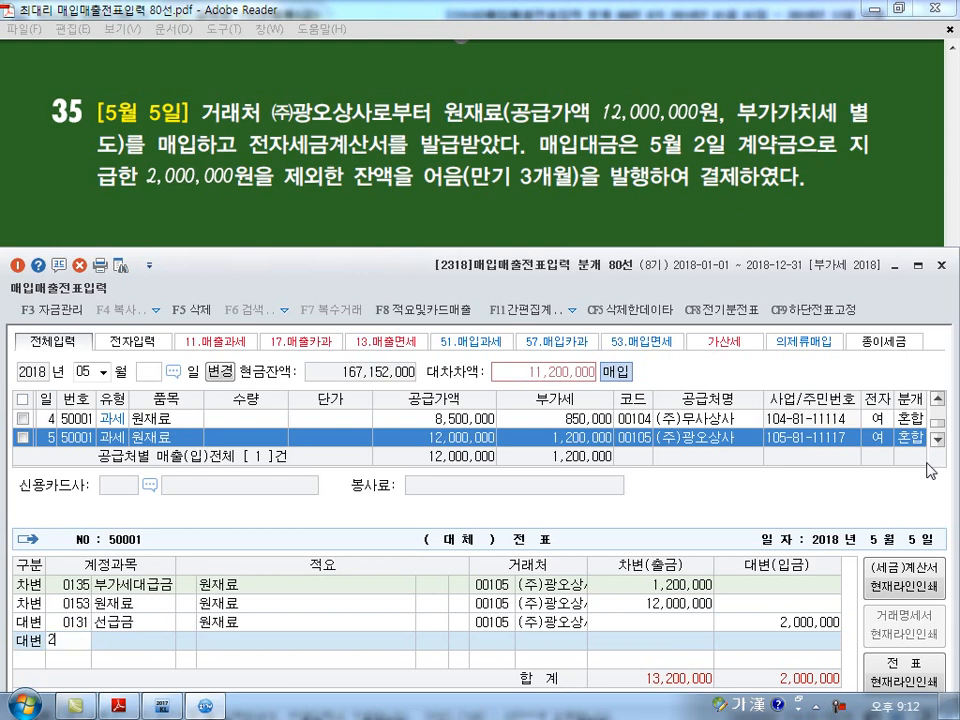
{"action": "key", "text": "Return"}
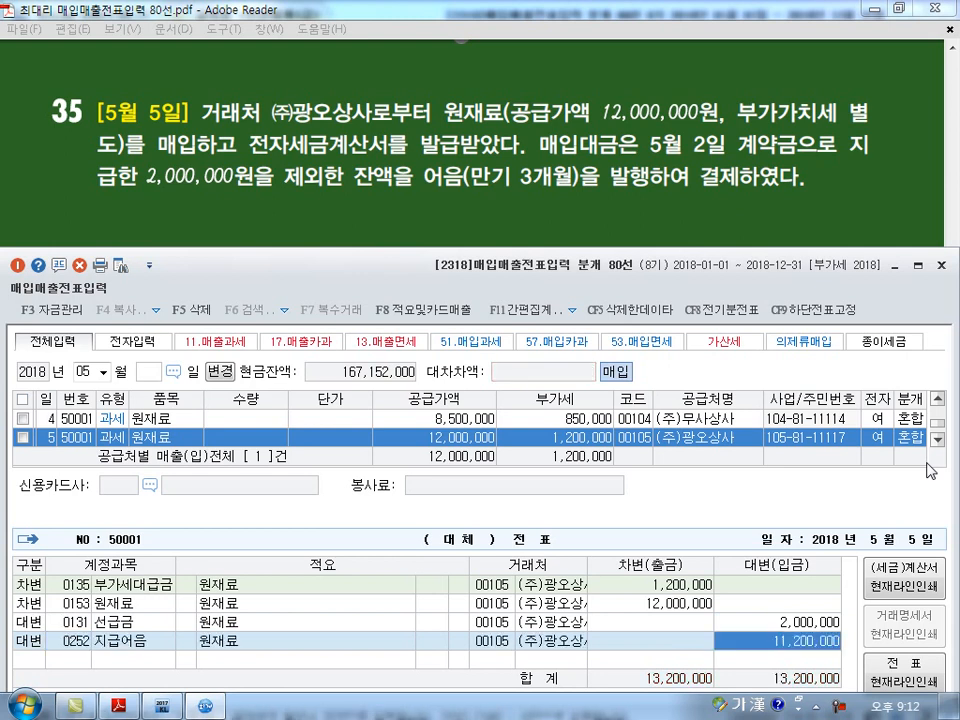
{"action": "key", "text": "Return"}
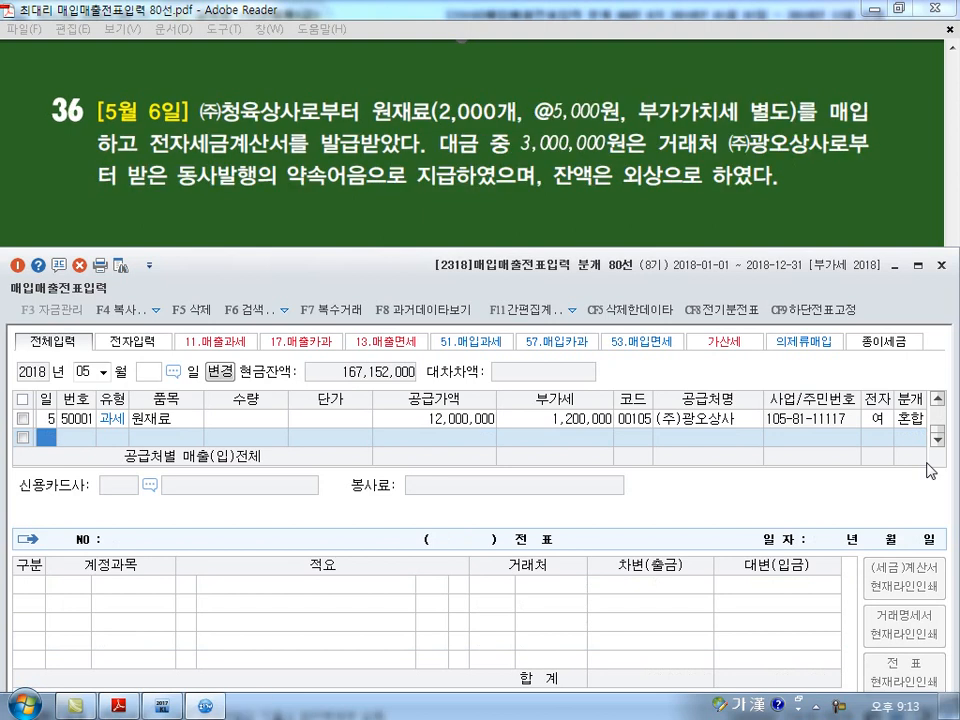
Enter the May 6 purchase of problem 36 as type 51 (과세) with item 원재료, quantity 2,000 and unit price 5,000
{"action": "type", "text": "6"}
{"action": "key", "text": "Return"}
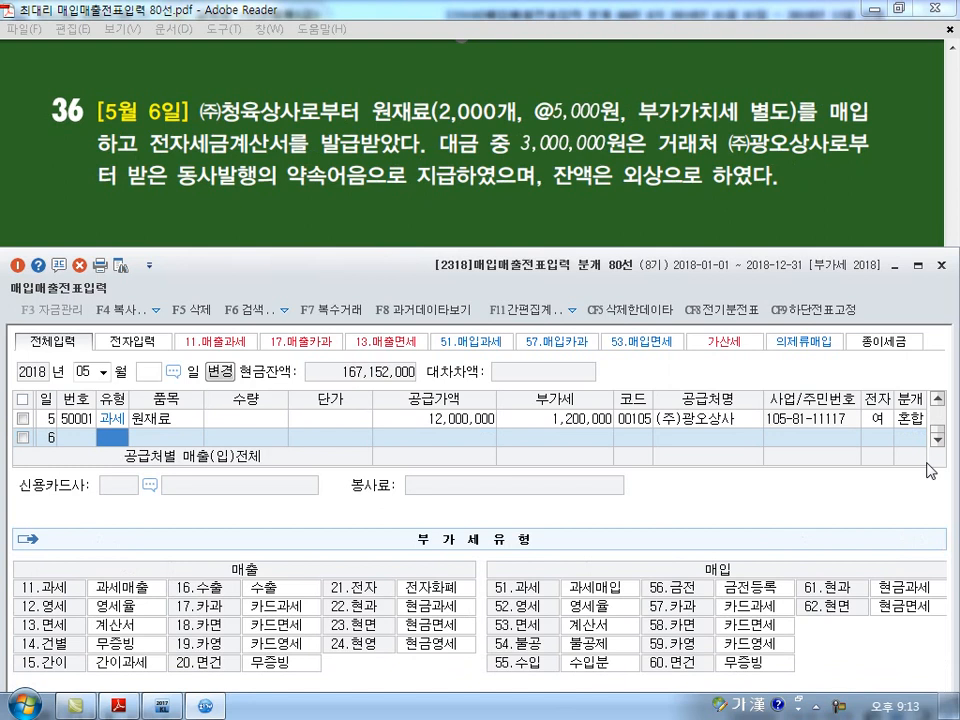
{"action": "type", "text": "51"}
{"action": "key", "text": "Return"}
{"action": "type", "text": "원재료"}
{"action": "key", "text": "Return"}
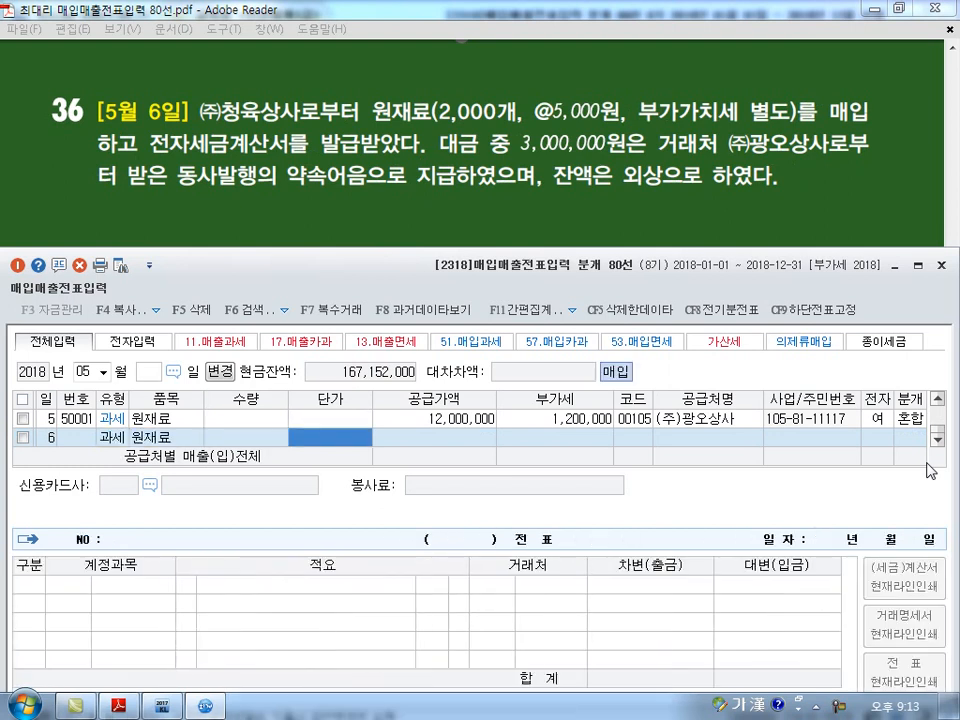
{"action": "type", "text": "2,000"}
{"action": "key", "text": "Return"}
{"action": "type", "text": "5000"}
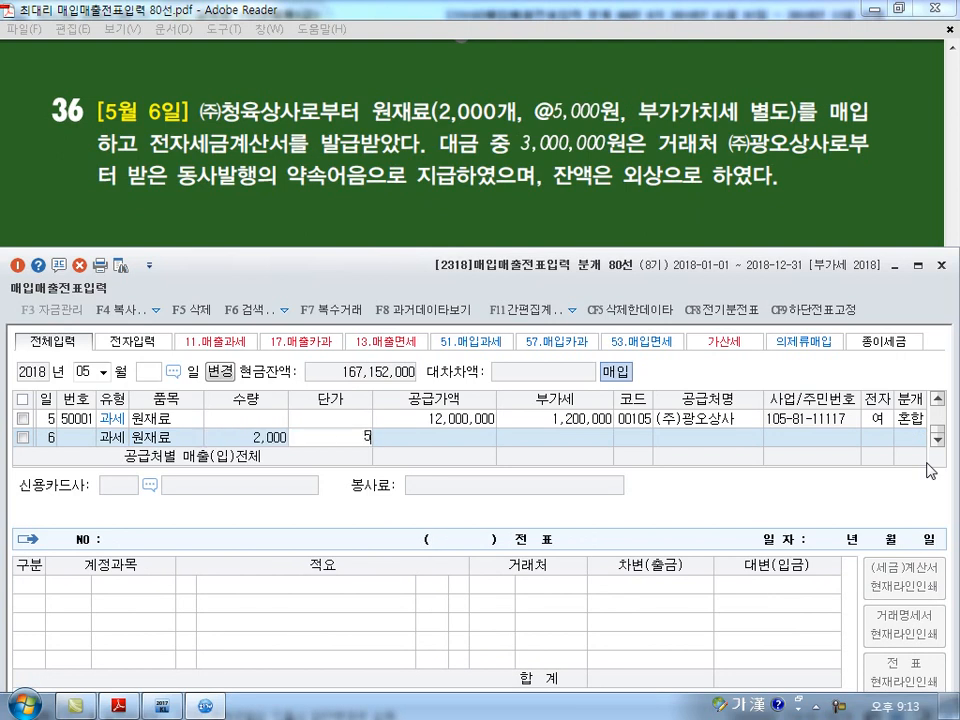
{"action": "key", "text": "Return"}
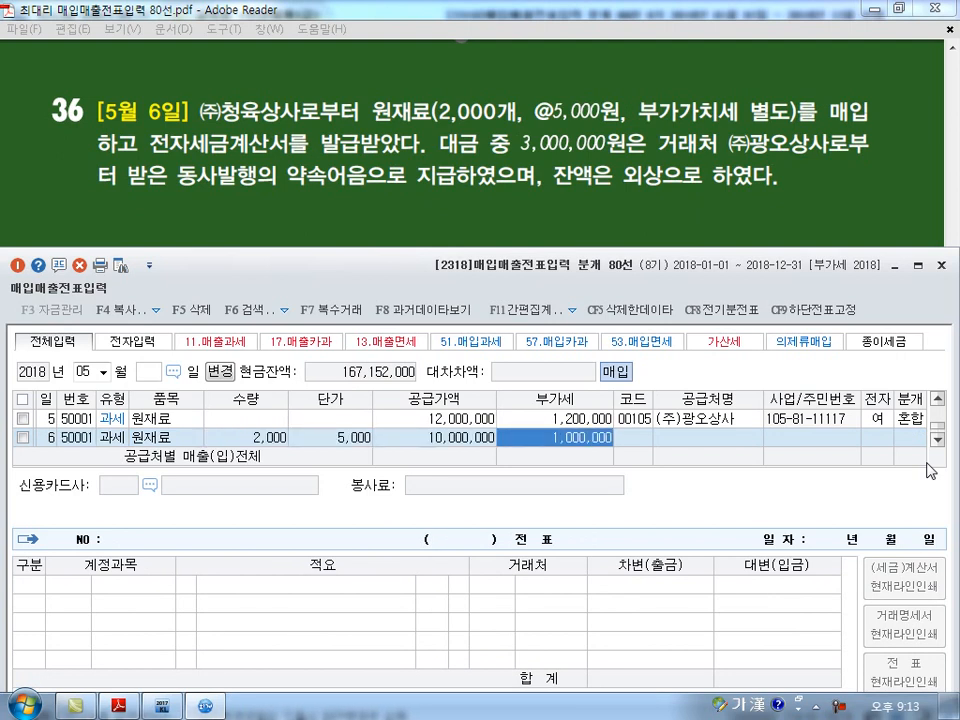
Assign (주)청육상사 (106) as supplier of the May 6 purchase and mark it as an electronic invoice (여)
{"action": "key", "text": "Return"}
{"action": "type", "text": "106"}
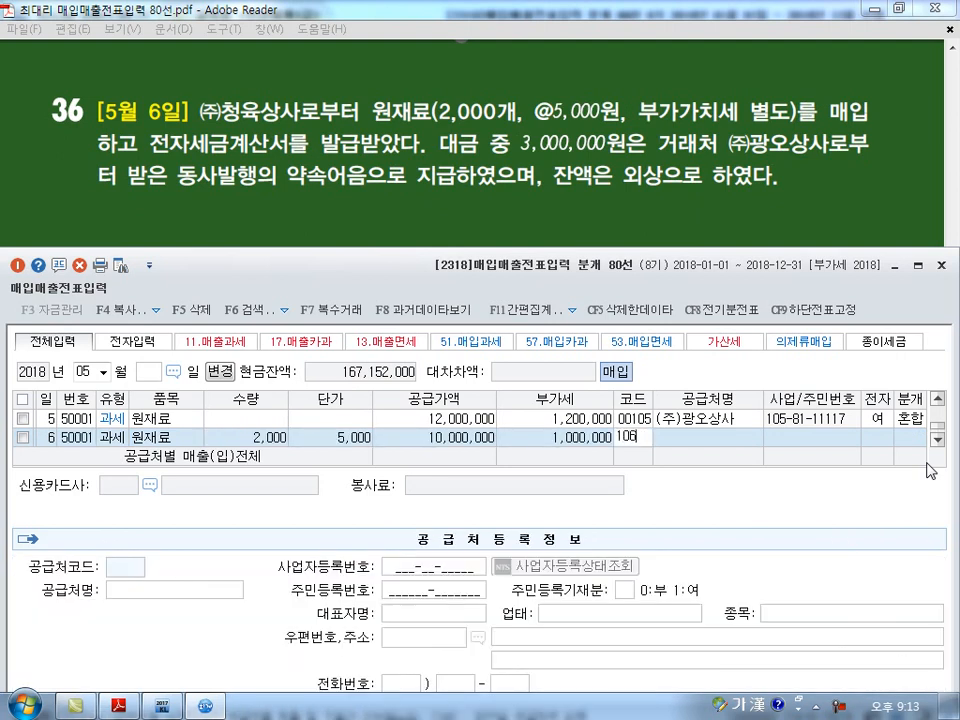
{"action": "key", "text": "Return"}
{"action": "type", "text": "1"}
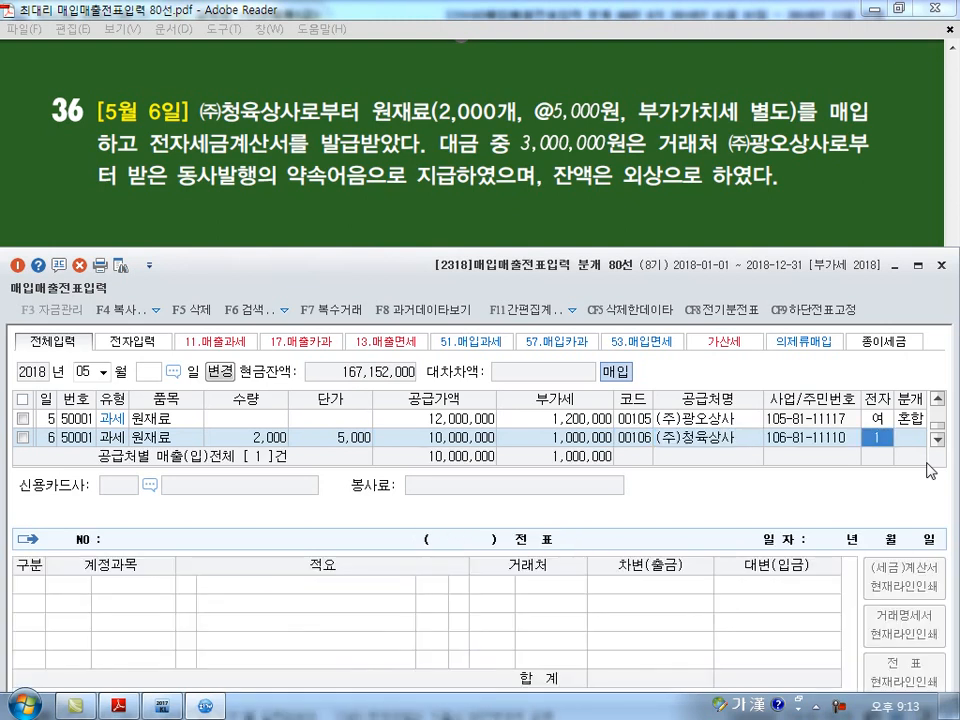
{"action": "key", "text": "Return"}
Journalize the May 6 purchase as 혼합 (type 3) and add a credit line to 받을어음 (110) for 3,000,000
{"action": "type", "text": "3"}
{"action": "key", "text": "Return"}
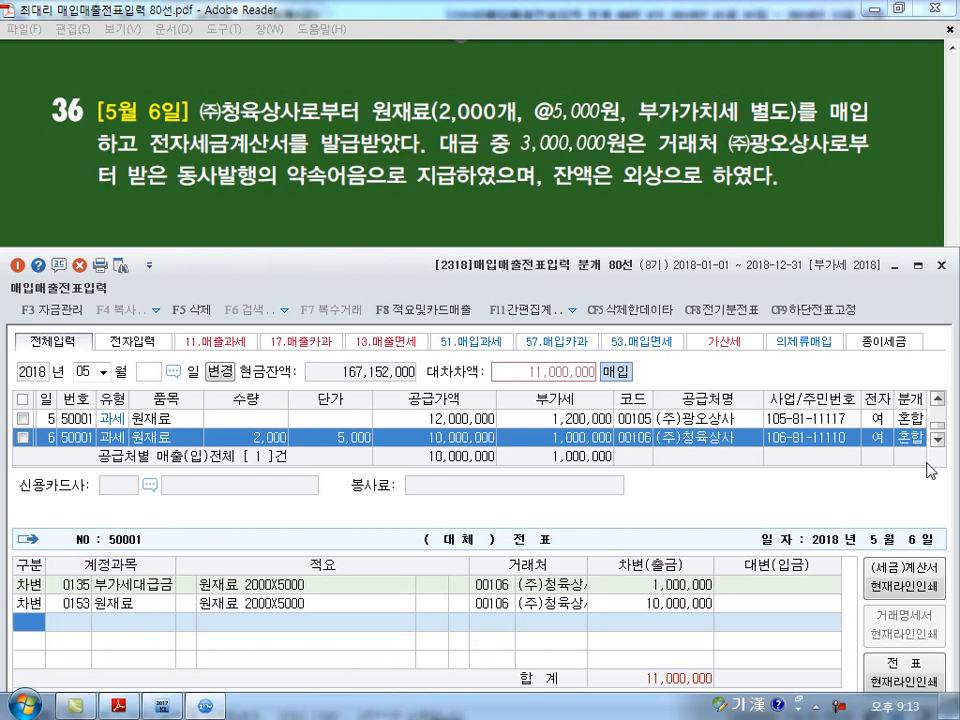
{"action": "type", "text": "4"}
{"action": "key", "text": "Return"}
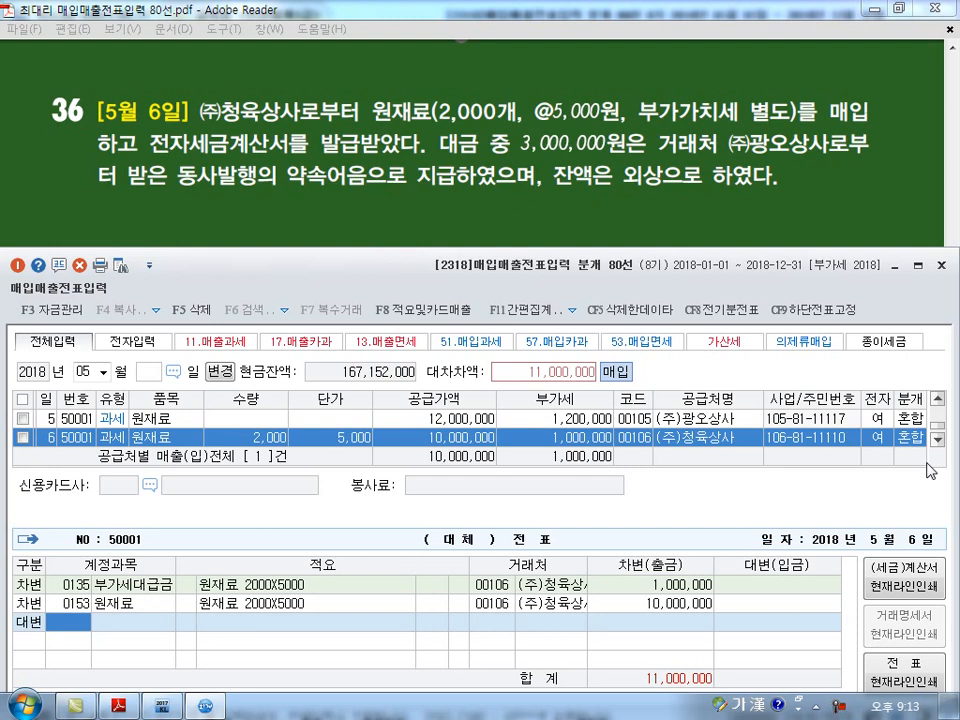
{"action": "type", "text": "0110"}
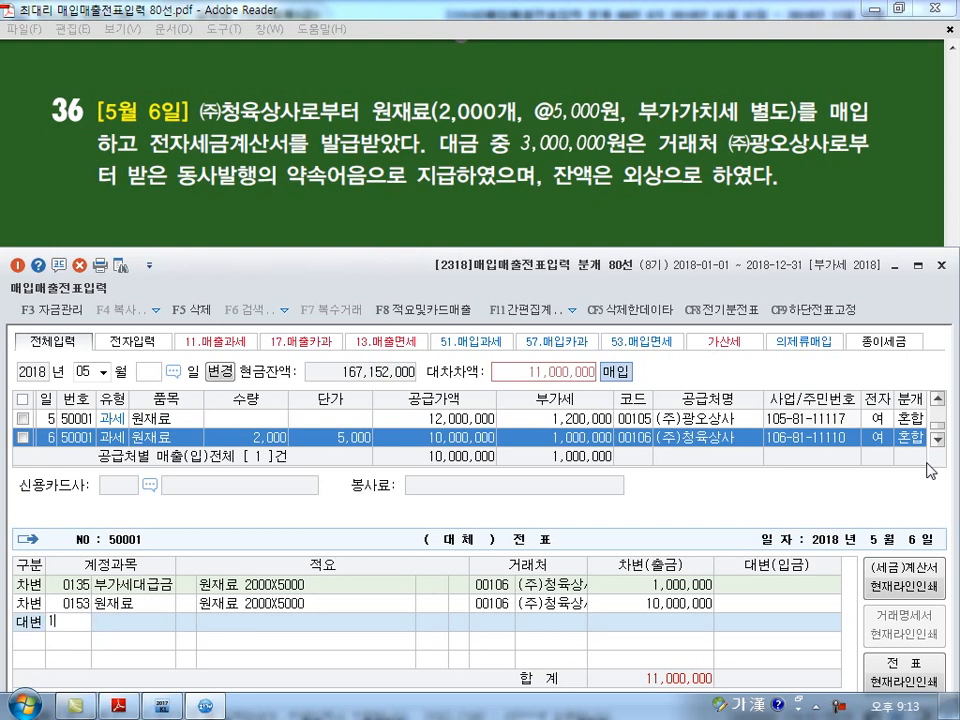
{"action": "key", "text": "Return"}
{"action": "key", "text": "Return"}
{"action": "key", "text": "Return"}
{"action": "type", "text": "3,000,000"}
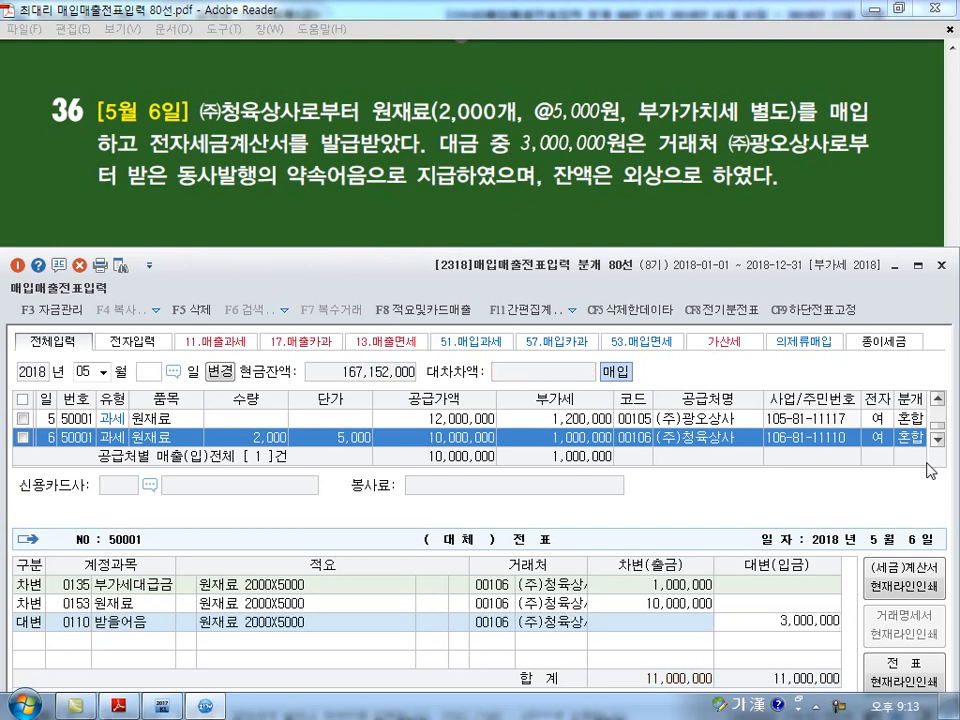
{"action": "key", "text": "Return"}
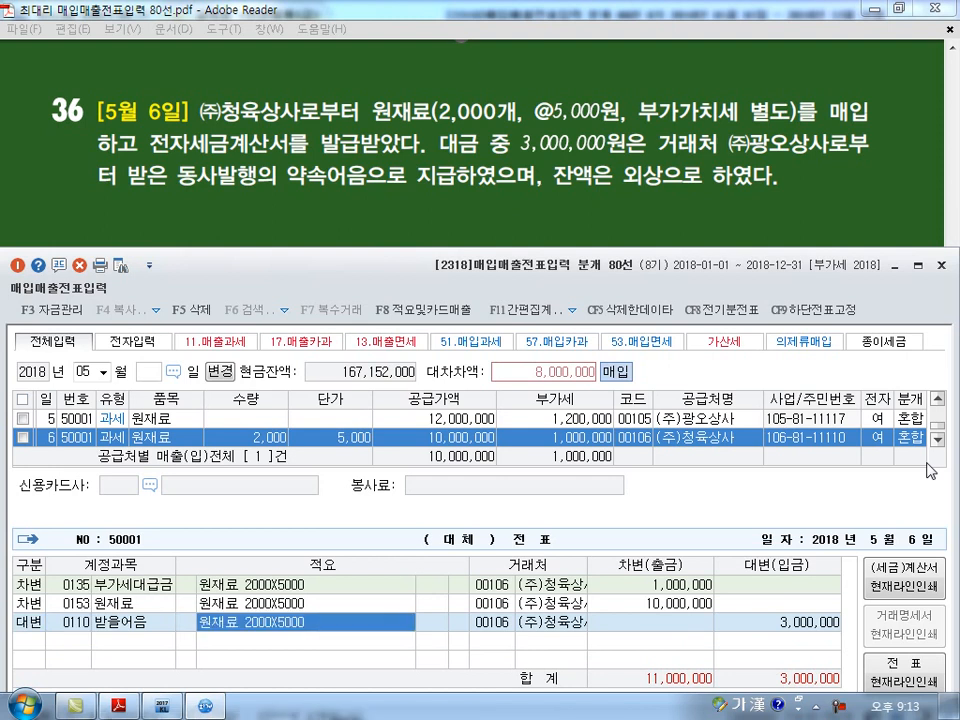
Change the trading partner of the 받을어음 credit line to (주)광오상사 (105)
{"action": "type", "text": "105"}
{"action": "key", "text": "Return"}
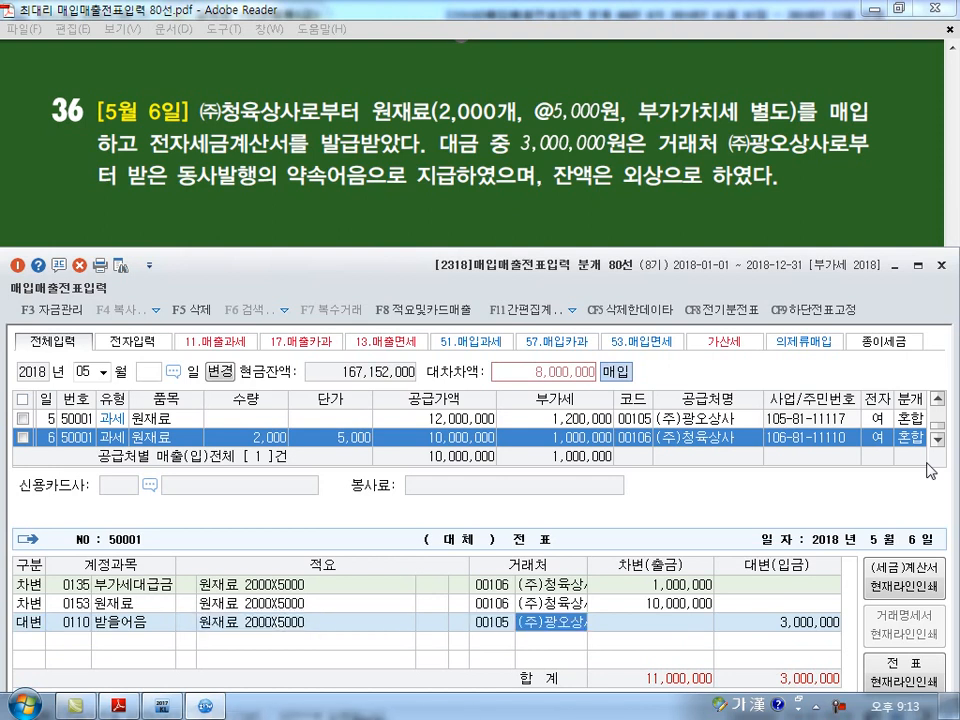
{"action": "key", "text": "Return"}
{"action": "key", "text": "Return"}
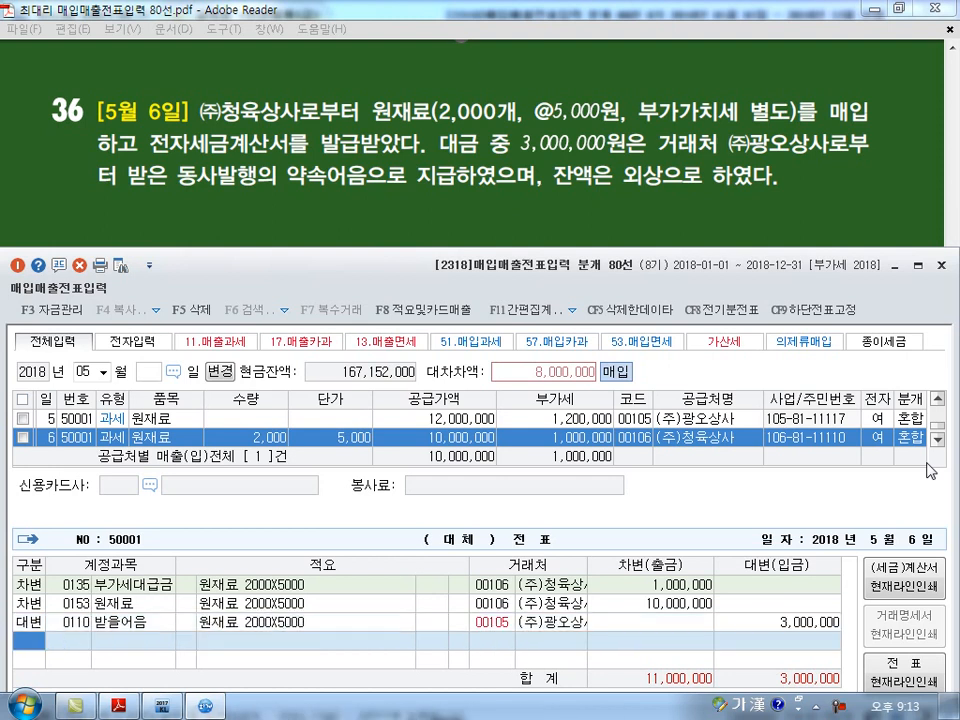
Credit the remaining balance of the May 6 purchase to 외상매입금 (251) and complete the voucher
{"action": "type", "text": "251"}
{"action": "key", "text": "Return"}
{"action": "key", "text": "Return"}
{"action": "key", "text": "Return"}
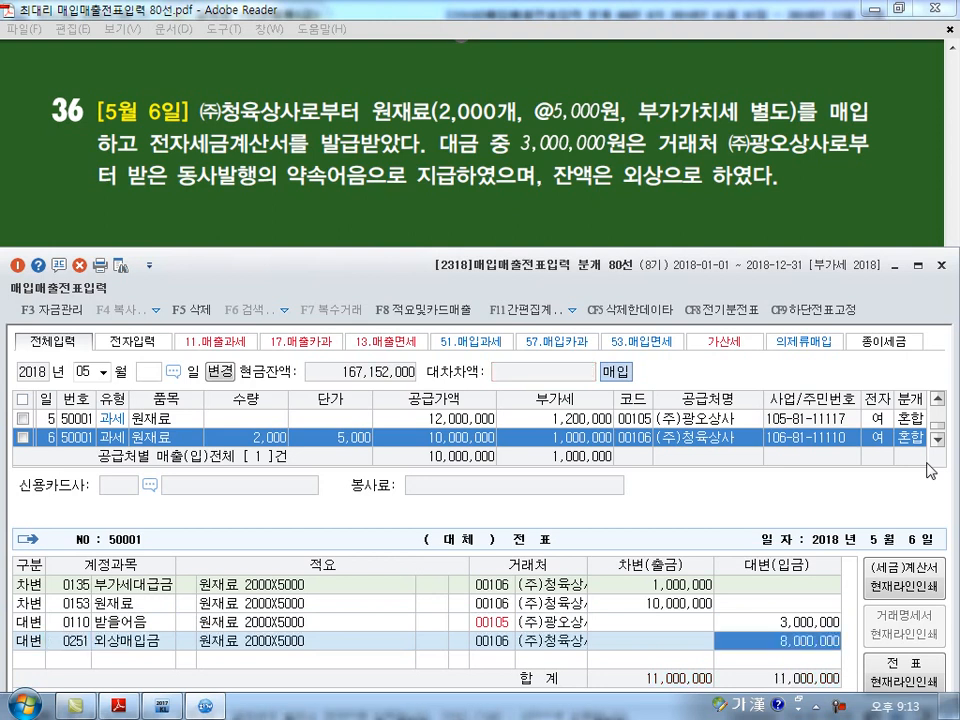
{"action": "key", "text": "Return"}
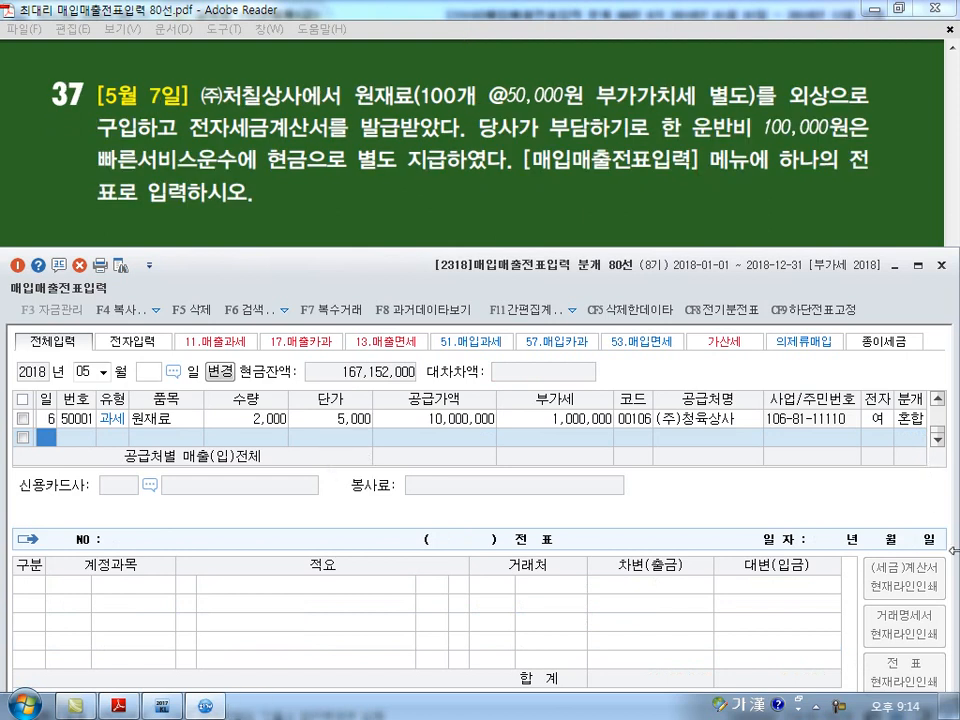
Start the May 7 purchase of problem 37 as type 51 (과세) with item 원재료
{"action": "type", "text": "6"}
{"action": "type", "text": "7"}
{"action": "key", "text": "Return"}
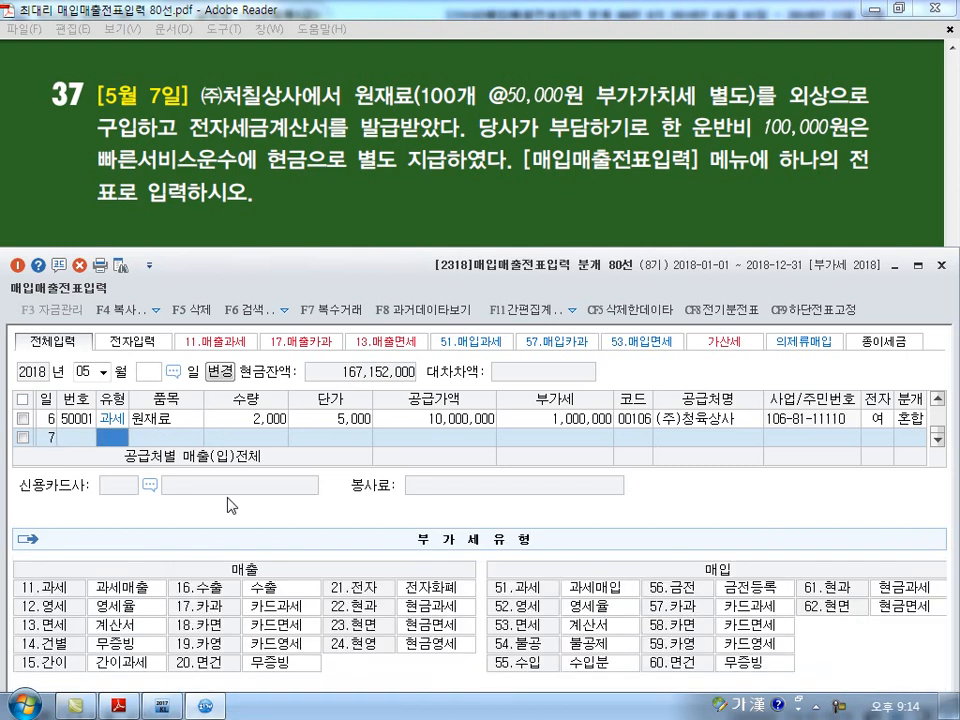
{"action": "type", "text": "51"}
{"action": "key", "text": "Return"}
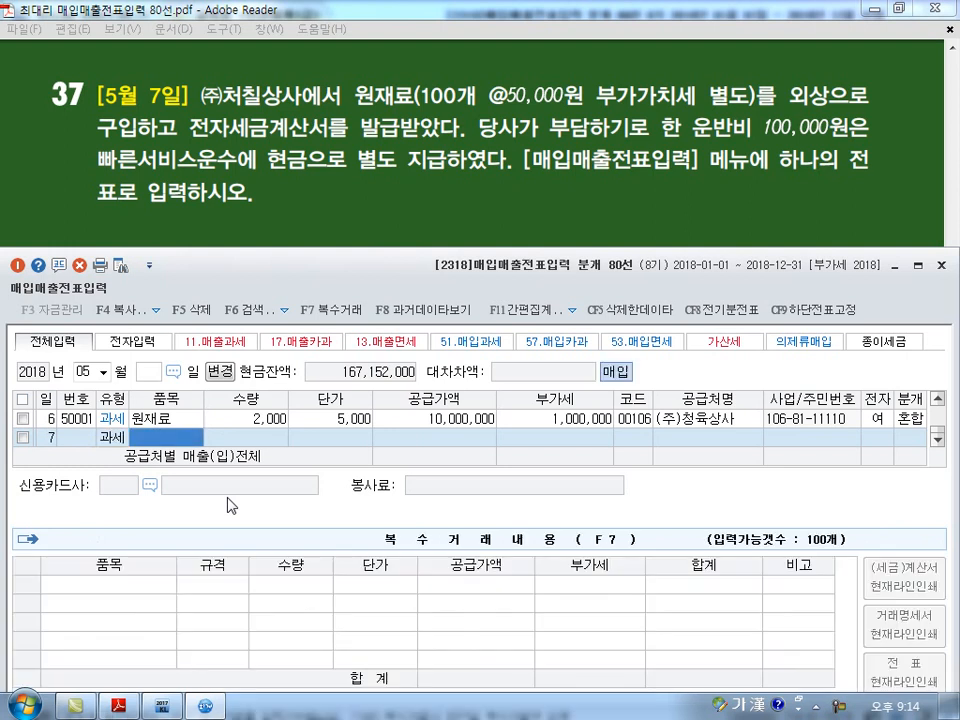
{"action": "type", "text": "원재료"}
{"action": "key", "text": "Return"}
{"action": "type", "text": "1000"}
{"action": "key", "text": "Return"}
{"action": "type", "text": "50"}
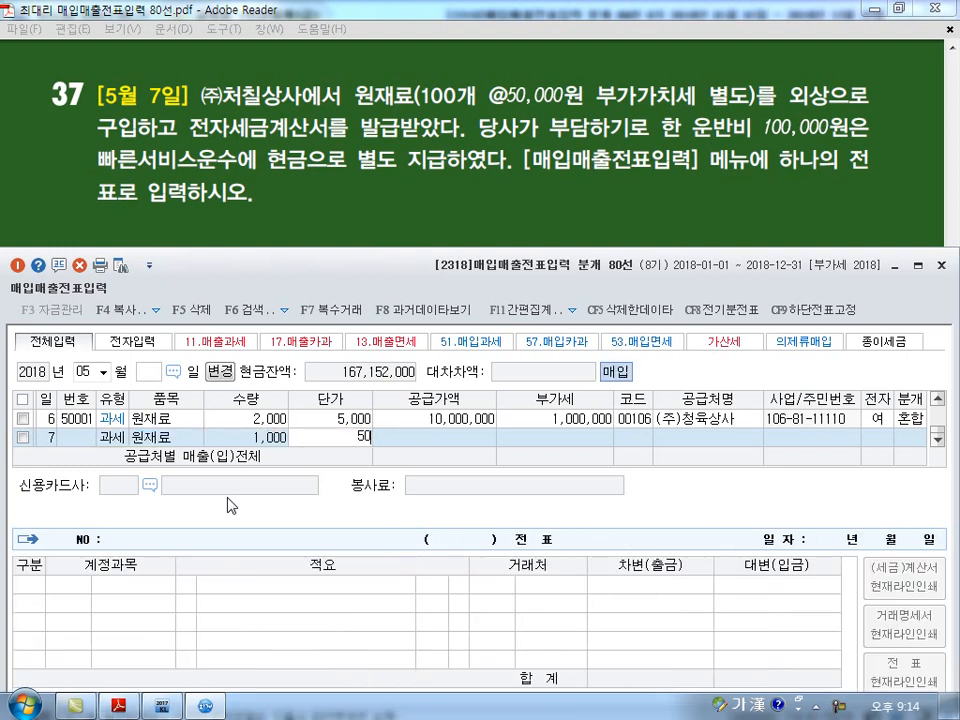
{"action": "key", "text": "Return"}
{"action": "key", "text": "Left"}
{"action": "key", "text": "Left"}
Set the May 7 purchase's quantity to 100 and its unit price to 50,000
{"action": "type", "text": "100"}
{"action": "key", "text": "Return"}
{"action": "type", "text": "50000"}
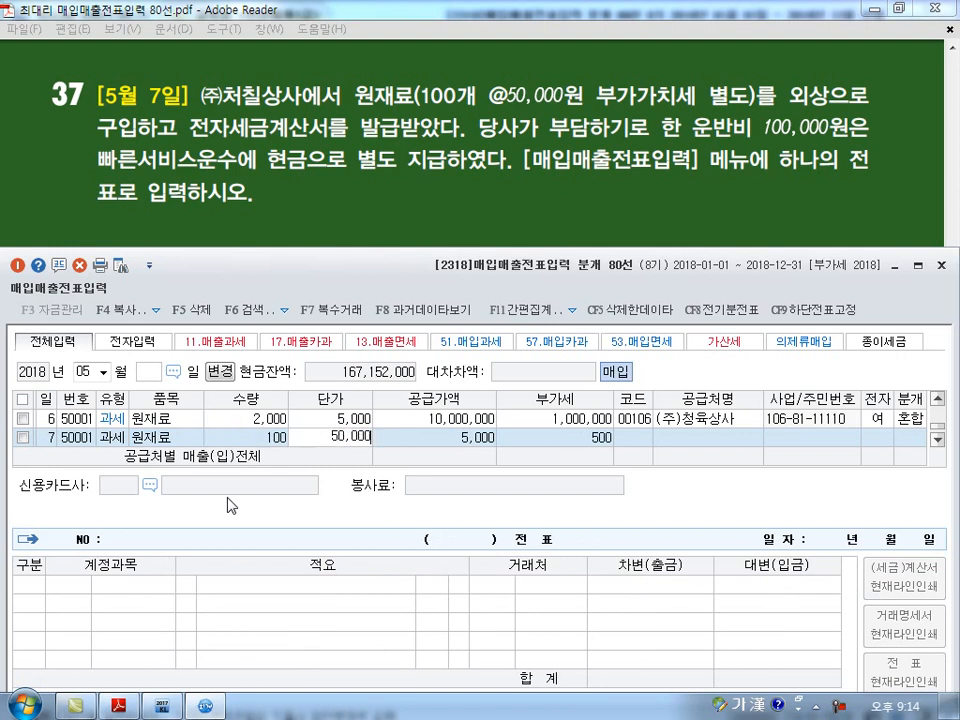
{"action": "key", "text": "Return"}
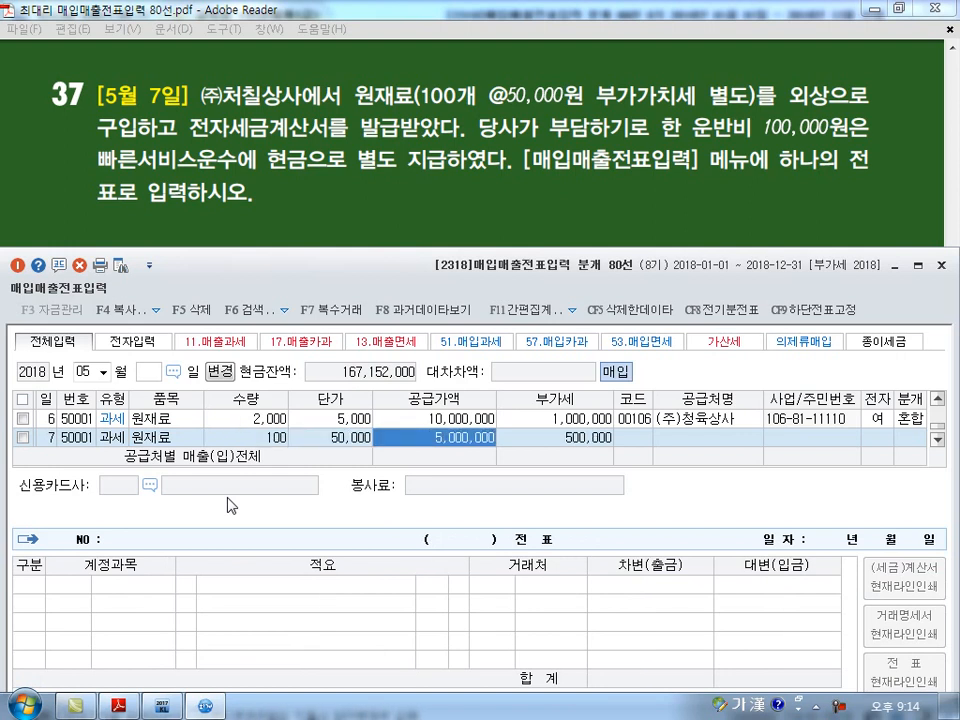
Assign (주)처칠상사 (107) as supplier of the May 7 purchase and mark it as an electronic invoice (여)
{"action": "key", "text": "Return"}
{"action": "key", "text": "Return"}
{"action": "type", "text": "107"}
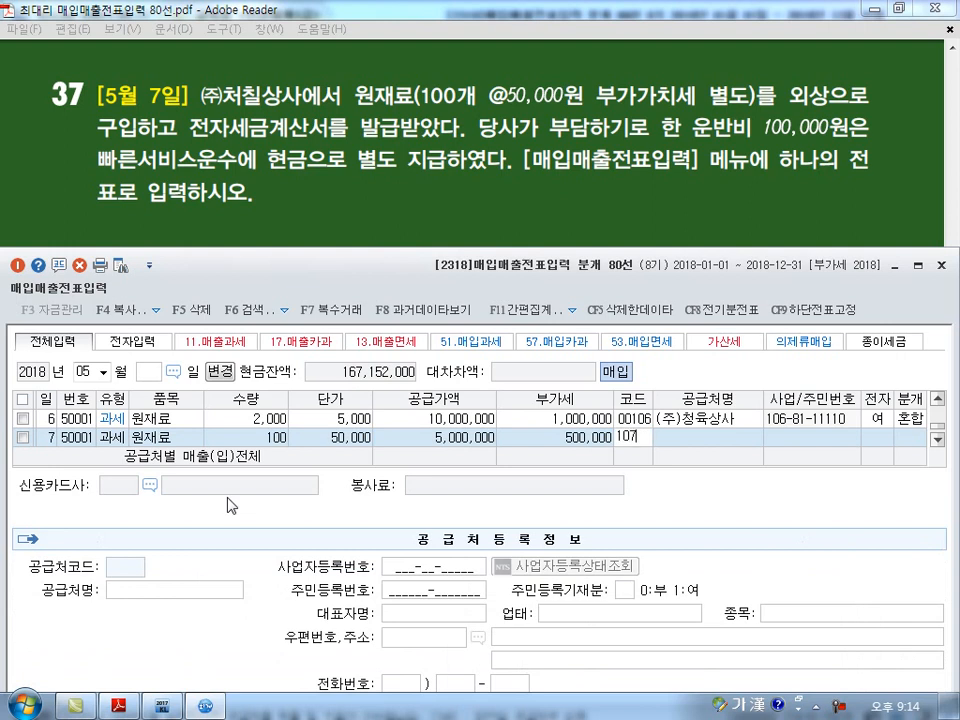
{"action": "key", "text": "Return"}
{"action": "key", "text": "Return"}
{"action": "type", "text": "1"}
{"action": "key", "text": "Return"}
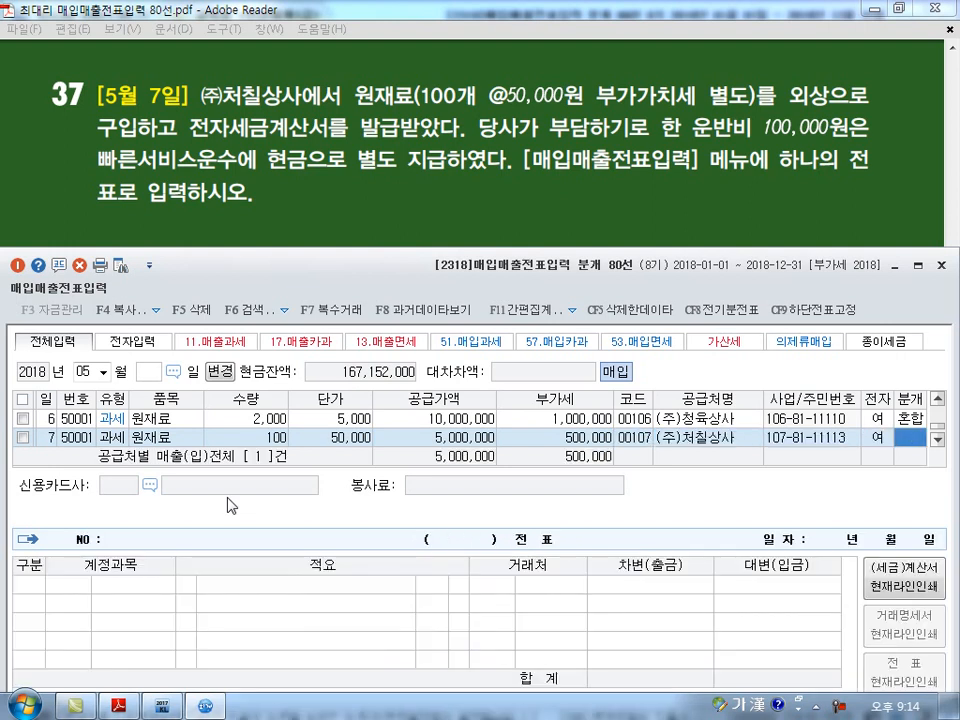
{"action": "type", "text": "2"}
{"action": "key", "text": "Return"}
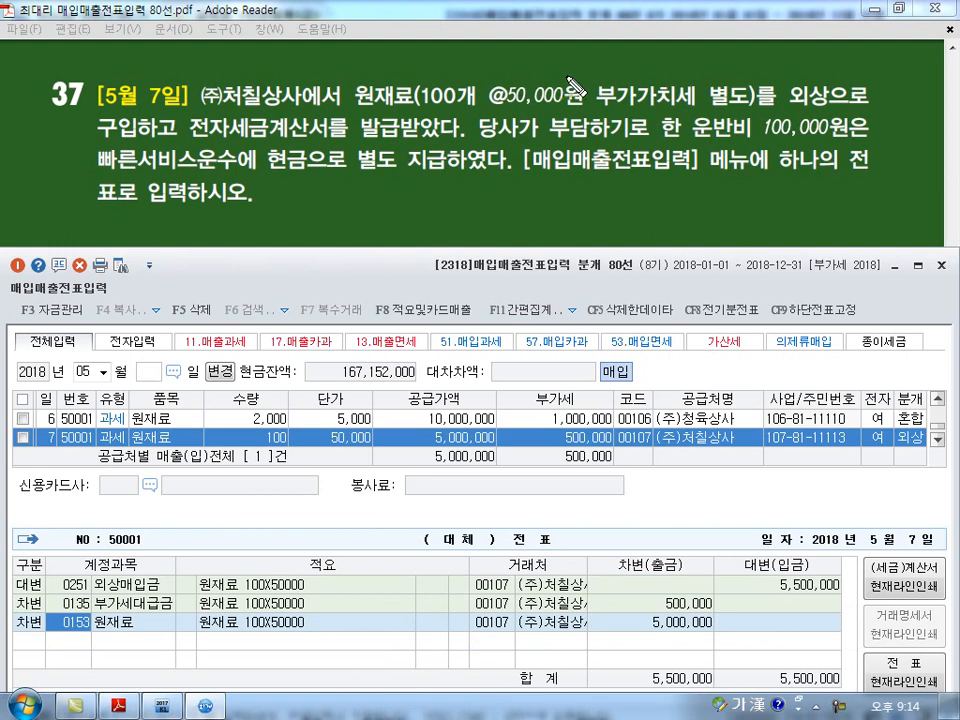
{"action": "left_click_drag", "start_coordinate": [716, 144], "coordinate": [826, 142]}
{"action": "left_click_drag", "start_coordinate": [268, 178], "coordinate": [393, 178]}
{"action": "left_click_drag", "start_coordinate": [476, 118], "coordinate": [460, 143]}
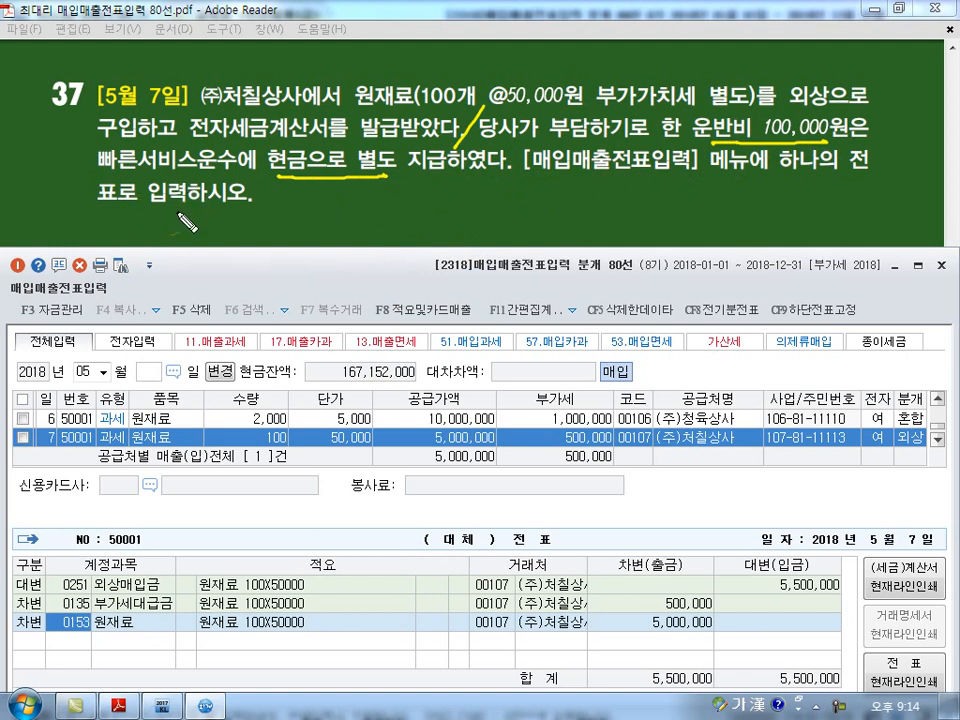
{"action": "key", "text": "Escape"}
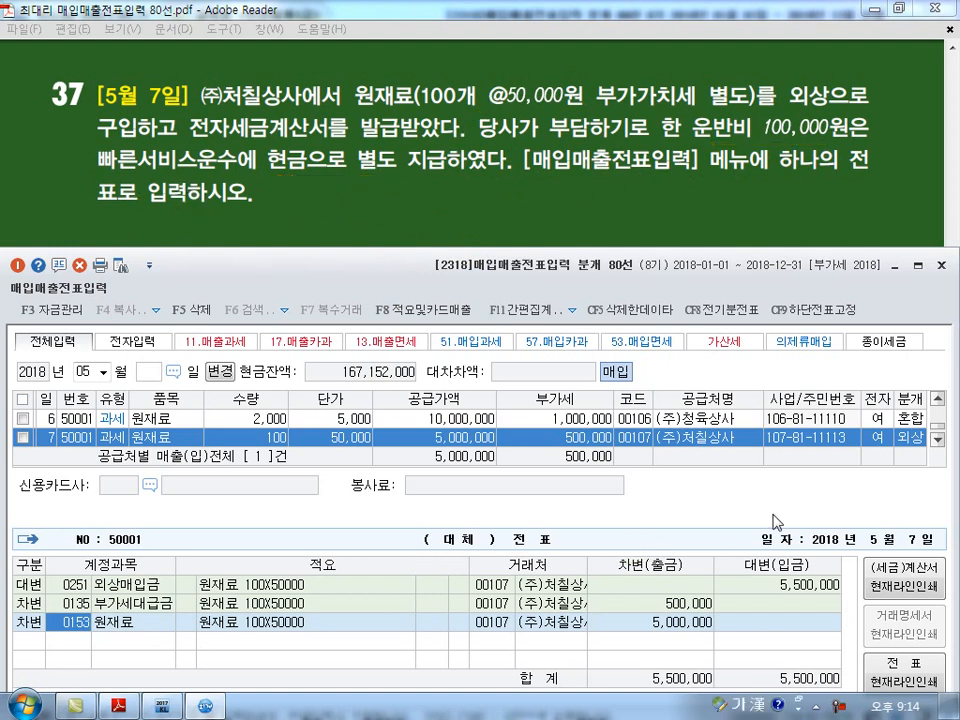
Set the journal type of the May 7 purchase to 혼합 (type 3)
{"action": "left_click", "coordinate": [920, 450]}
{"action": "key", "text": "3"}
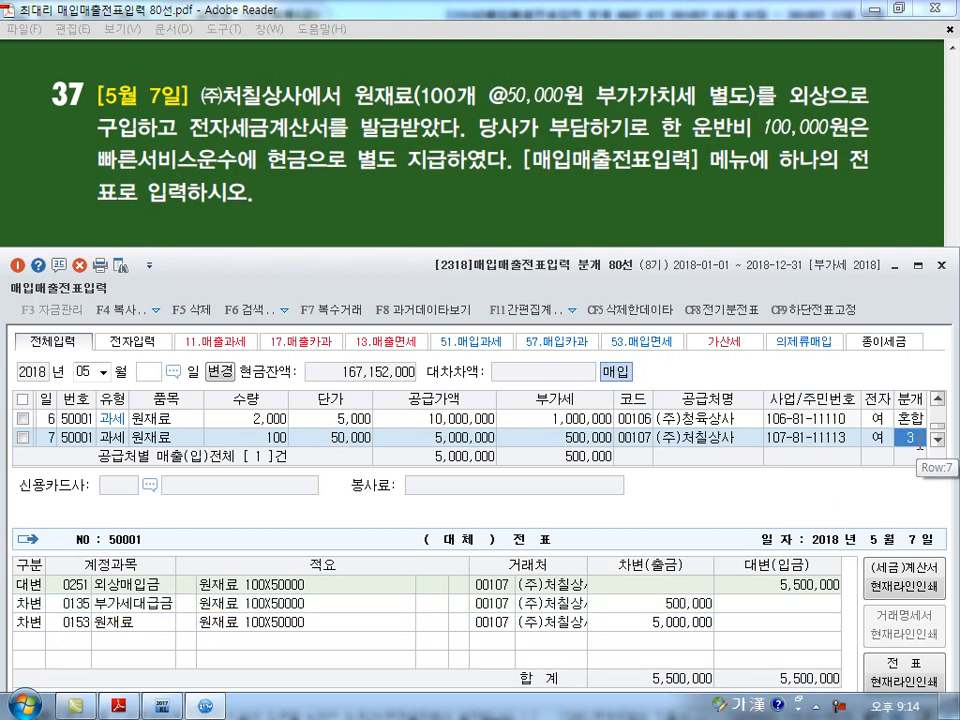
{"action": "key", "text": "Return"}
{"action": "key", "text": "Down"}
{"action": "key", "text": "Up"}
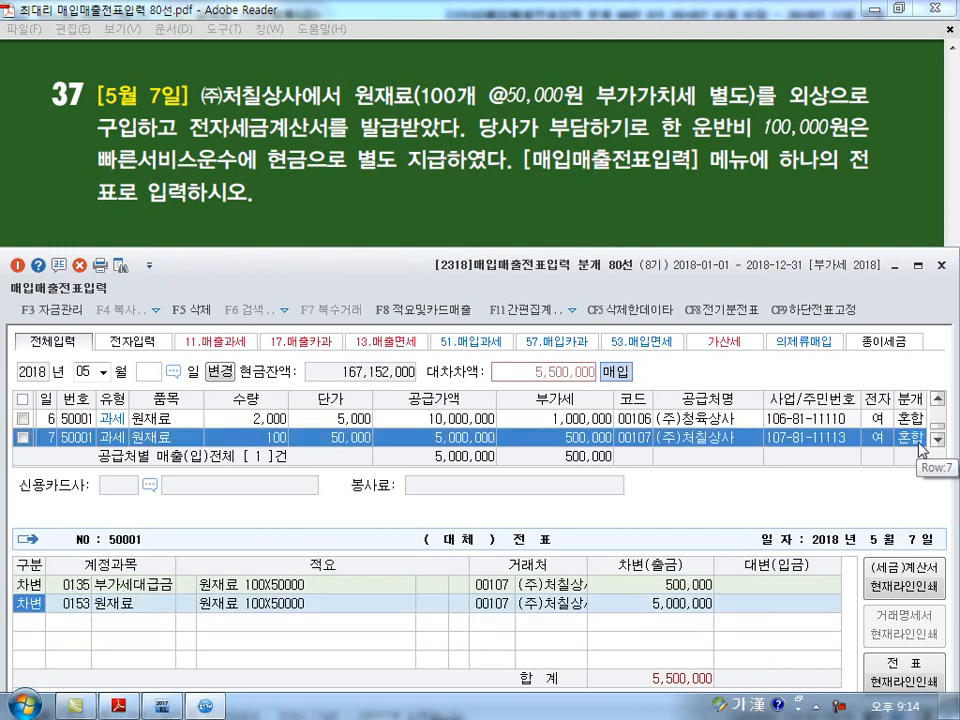
Set the debit amount of the 원재료 (153) line to 5,100,000 to include the freight cost
{"action": "key", "text": "Return"}
{"action": "key", "text": "Return"}
{"action": "key", "text": "Return"}
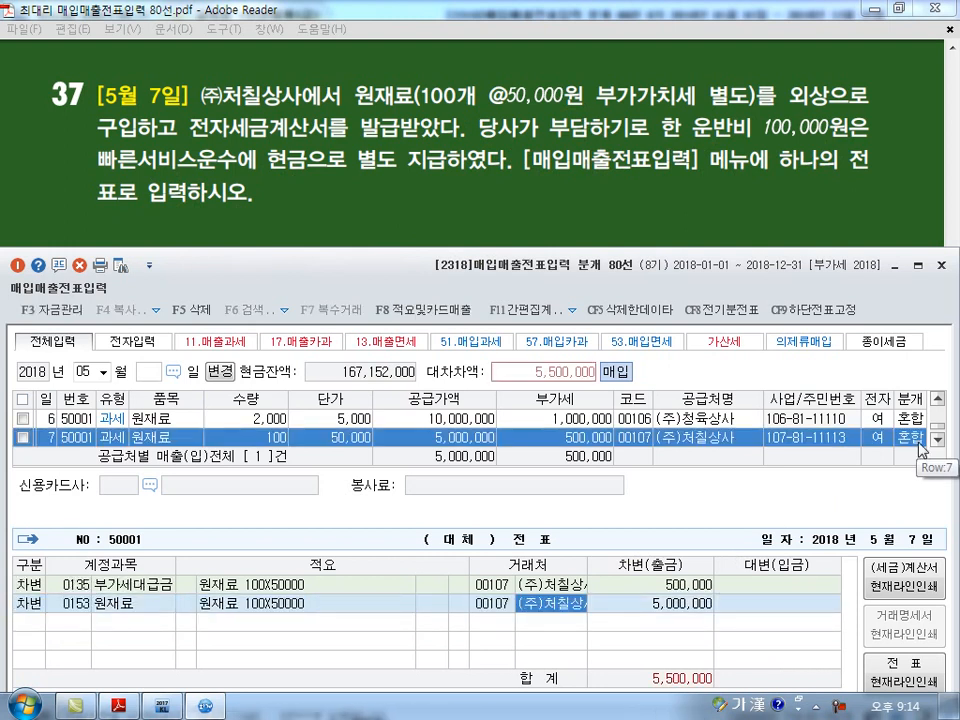
{"action": "key", "text": "Return"}
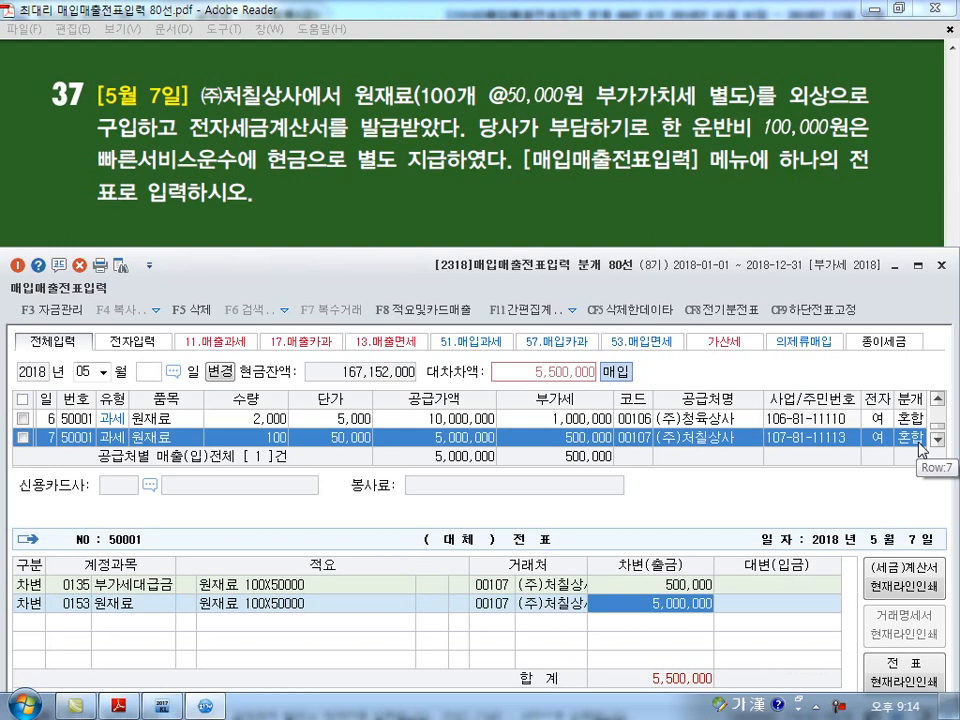
{"action": "type", "text": "5100000"}
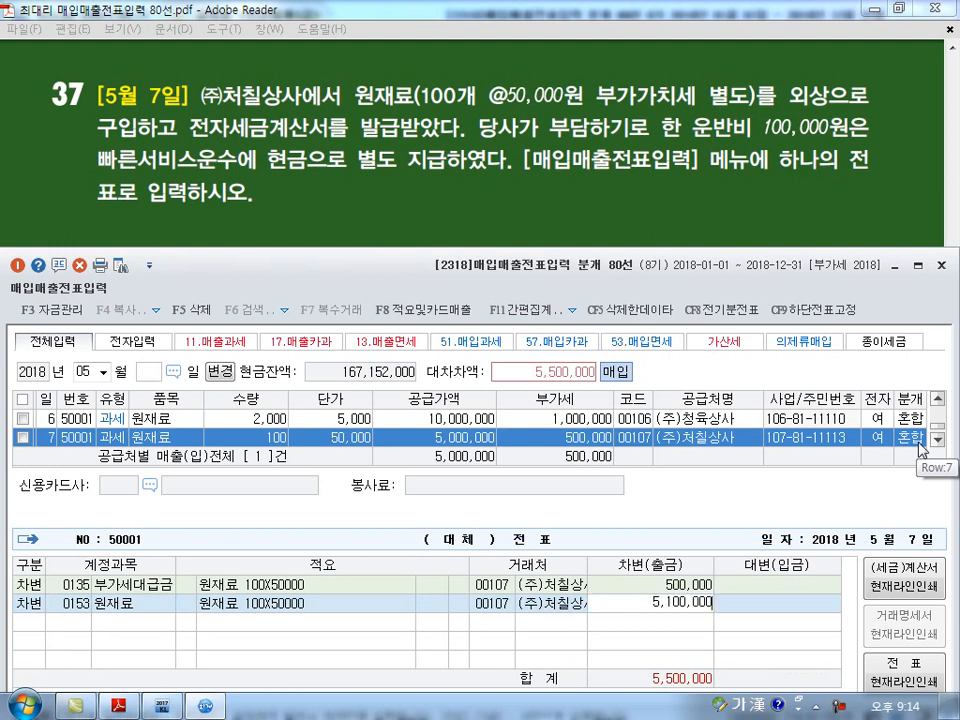
{"action": "key", "text": "Return"}
Add a credit line to 현금 (101) for 100,000 in the May 7 voucher
{"action": "type", "text": "4"}
{"action": "key", "text": "Return"}
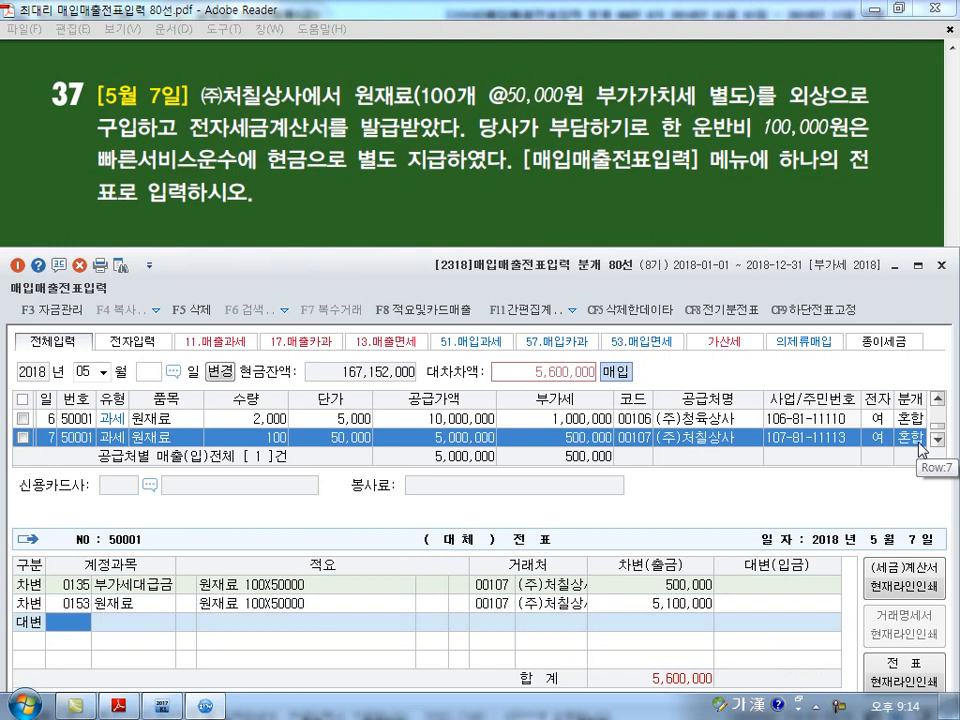
{"action": "type", "text": "101"}
{"action": "key", "text": "Return"}
{"action": "key", "text": "Return"}
{"action": "key", "text": "Return"}
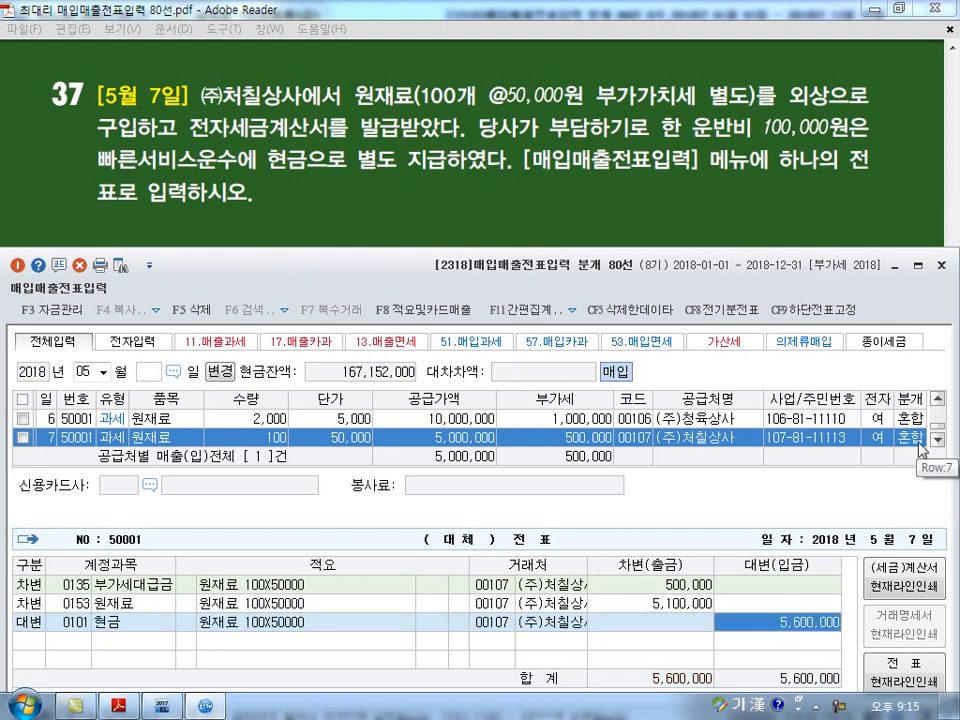
{"action": "type", "text": "100000"}
{"action": "key", "text": "Return"}
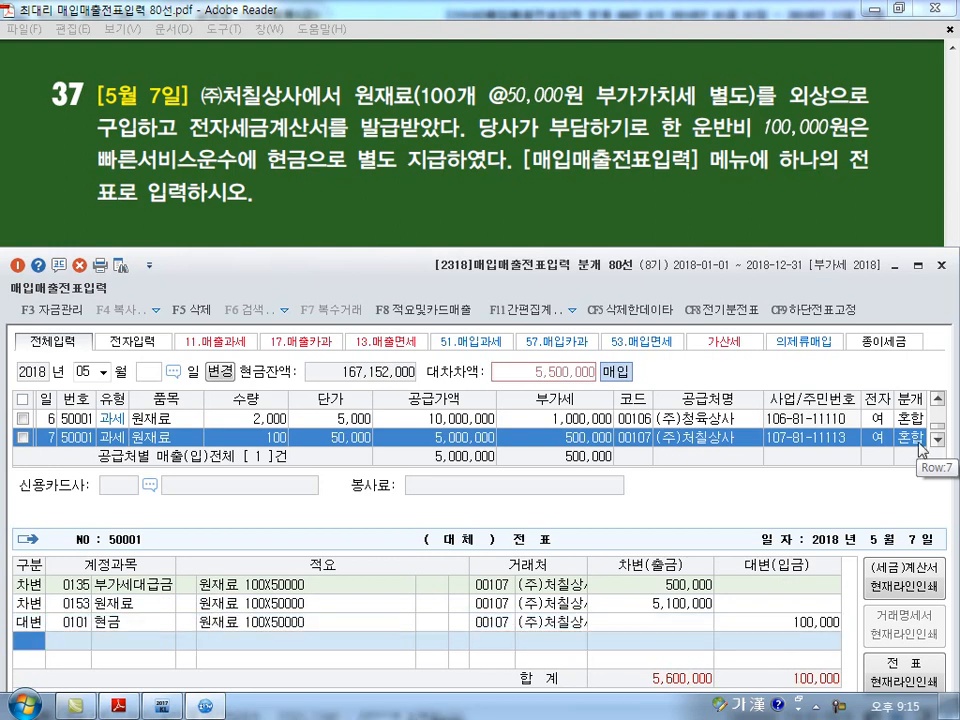
Credit the remaining balance of the May 7 purchase to 외상매입금 (251) and complete the voucher
{"action": "type", "text": "4"}
{"action": "key", "text": "Return"}
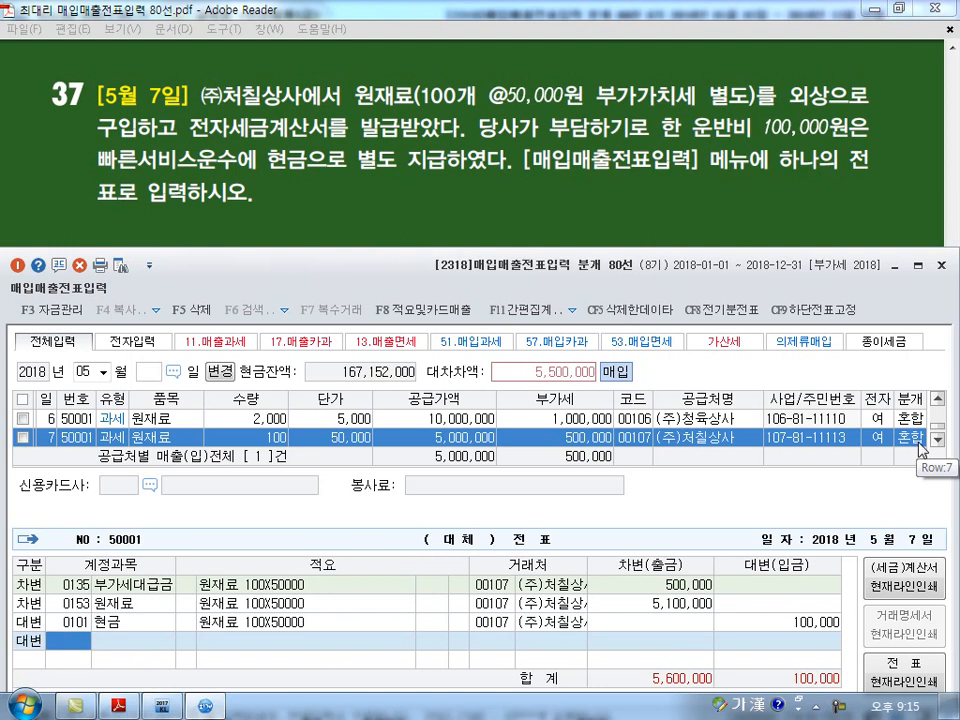
{"action": "type", "text": "251"}
{"action": "key", "text": "Return"}
{"action": "key", "text": "Return"}
{"action": "key", "text": "Return"}
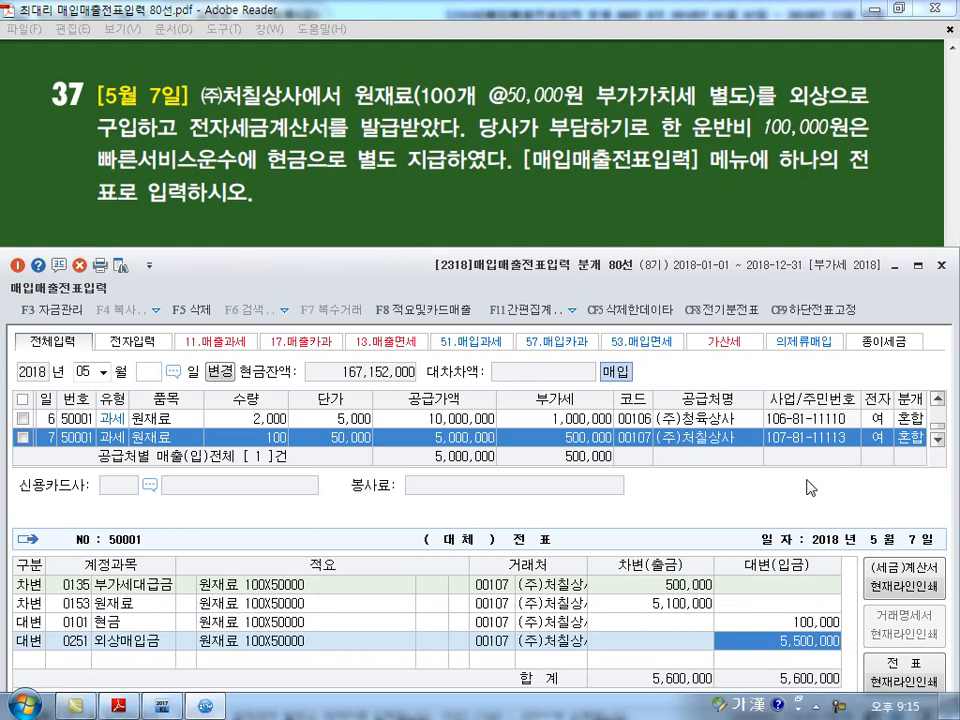
{"action": "key", "text": "Return"}
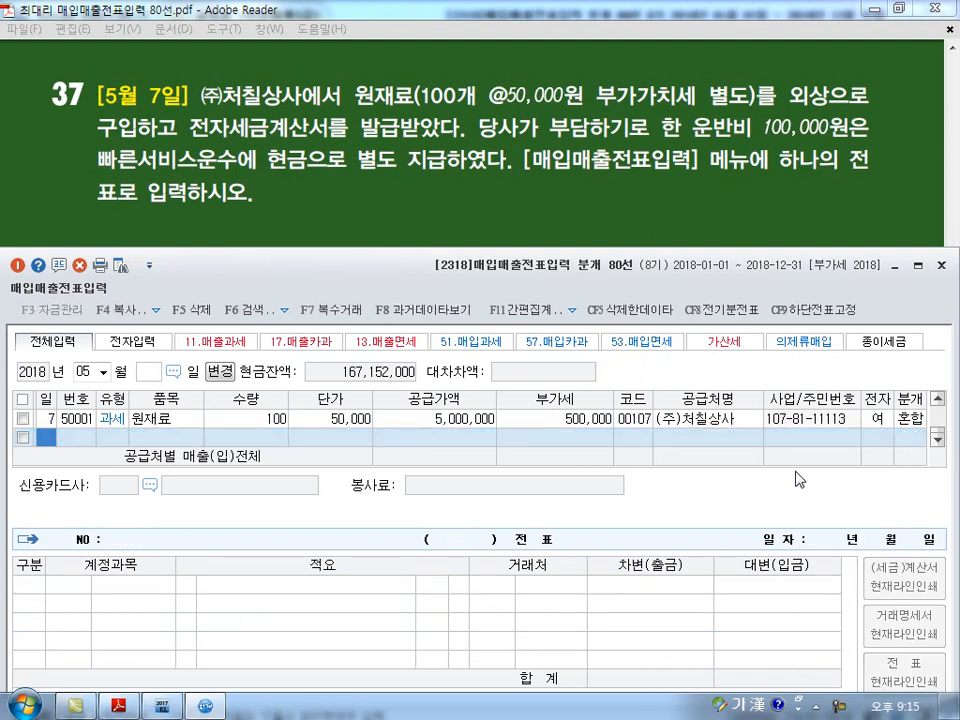
Enter a May 8 taxable purchase (51.과세) of 부재료 with a supply value of 5,000,000
{"action": "type", "text": "8"}
{"action": "key", "text": "Return"}
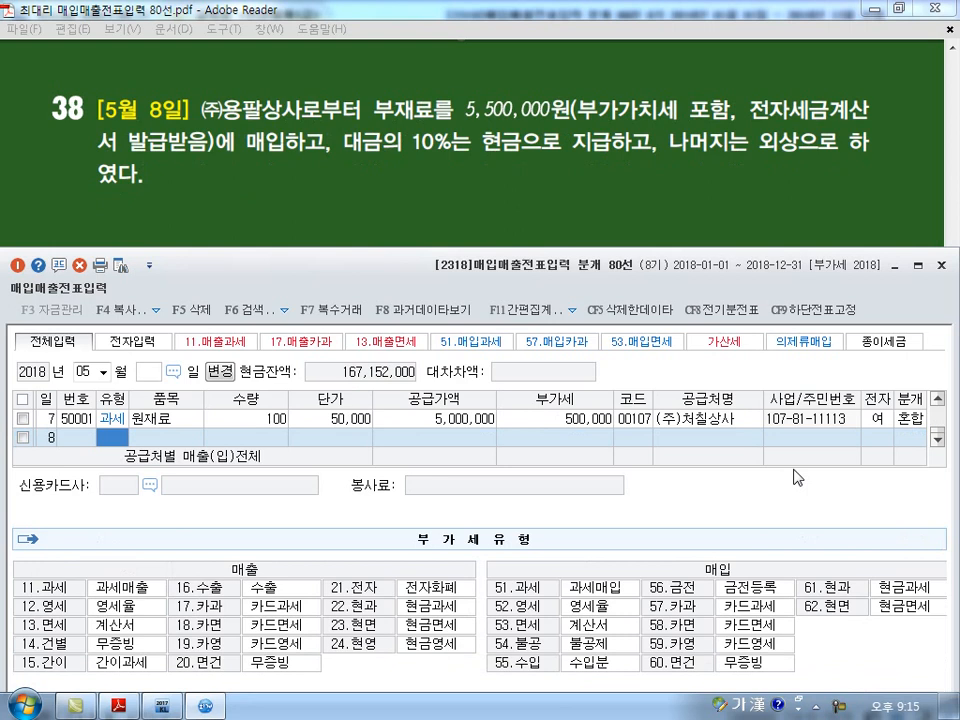
{"action": "type", "text": "51"}
{"action": "key", "text": "Return"}
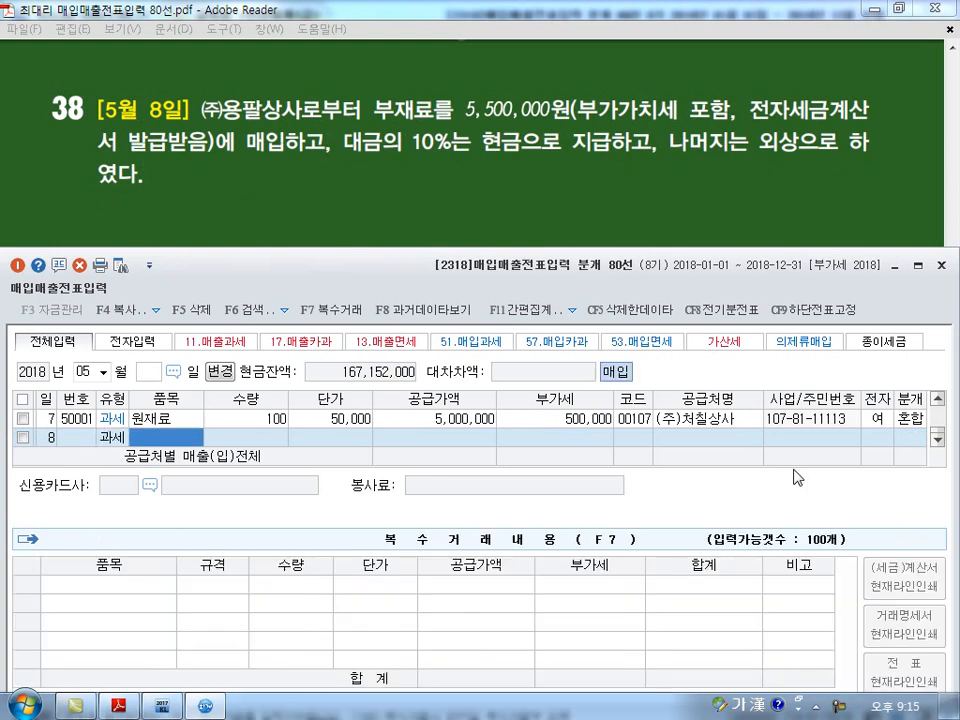
{"action": "type", "text": "부재료"}
{"action": "key", "text": "Return"}
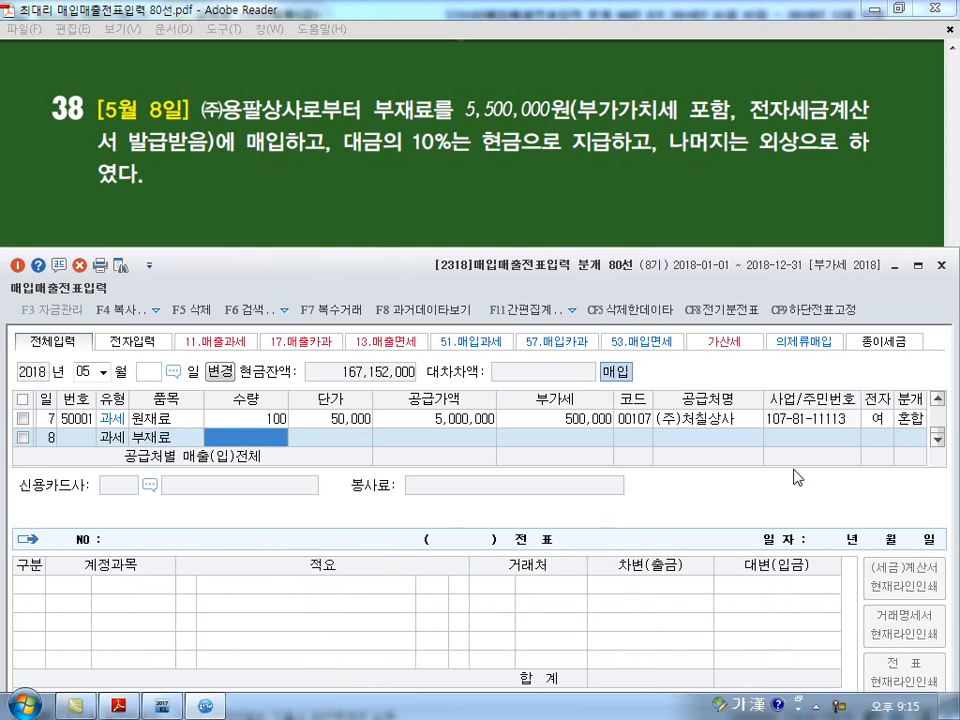
{"action": "key", "text": "Return"}
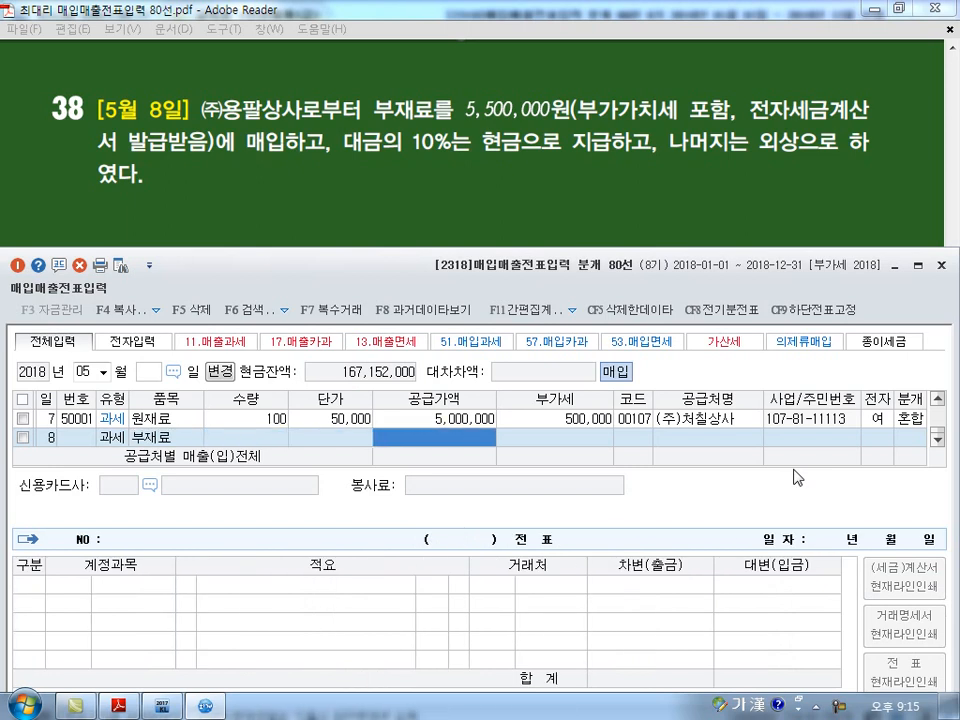
{"action": "type", "text": "5000000"}
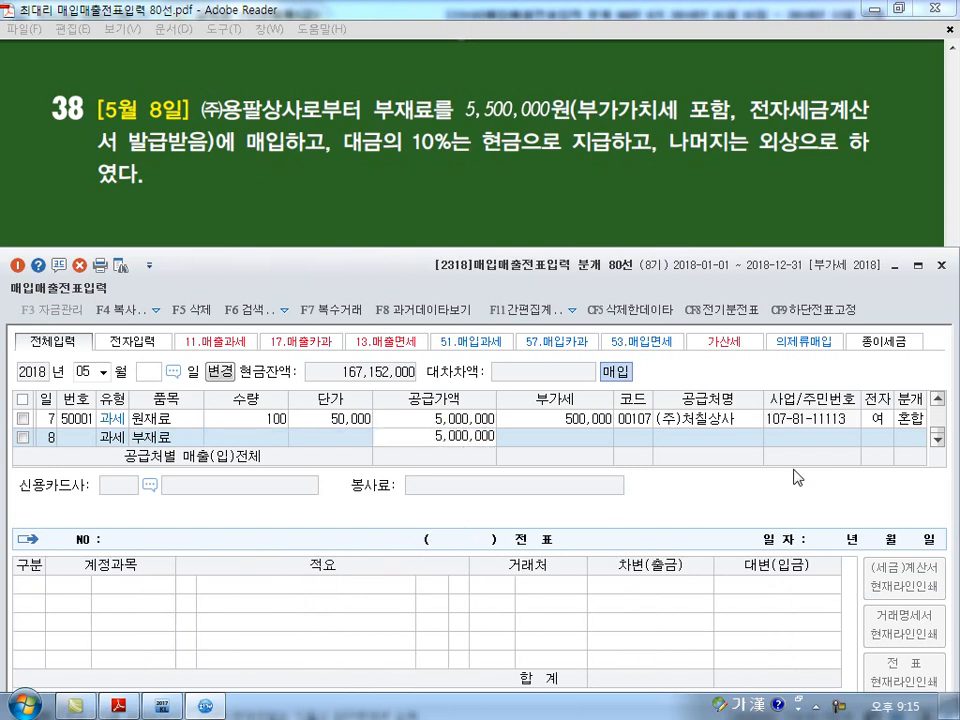
{"action": "key", "text": "Return"}
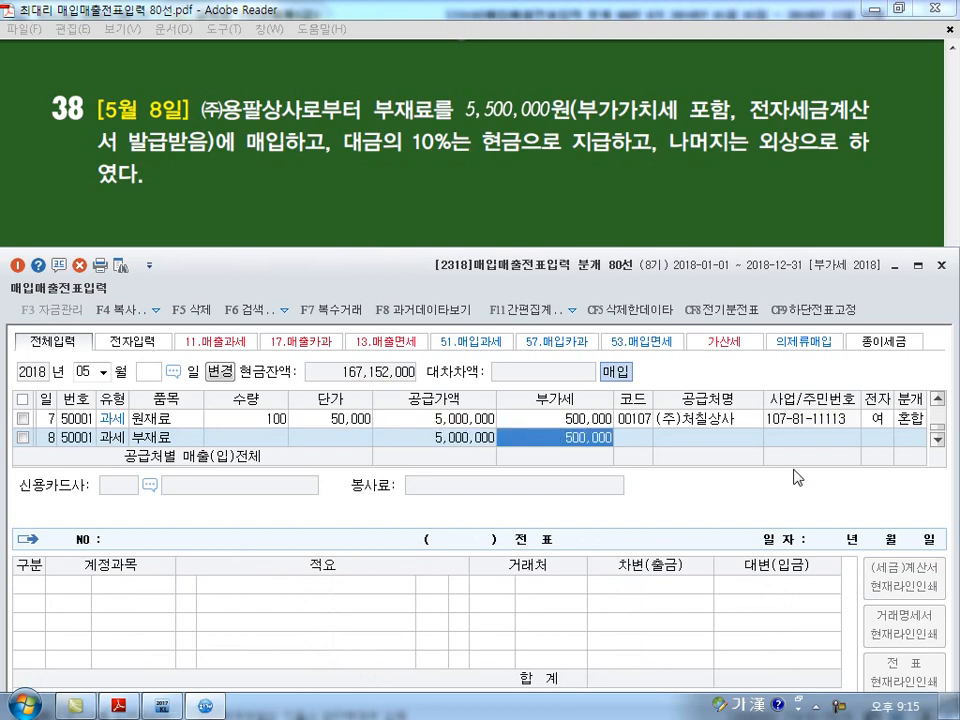
Set the May 8 supplier to (주)용팔상사 (108), mark the invoice as electronic, and choose journal type 혼합 (3)
{"action": "key", "text": "Return"}
{"action": "type", "text": "108"}
{"action": "key", "text": "Return"}
{"action": "key", "text": "Return"}
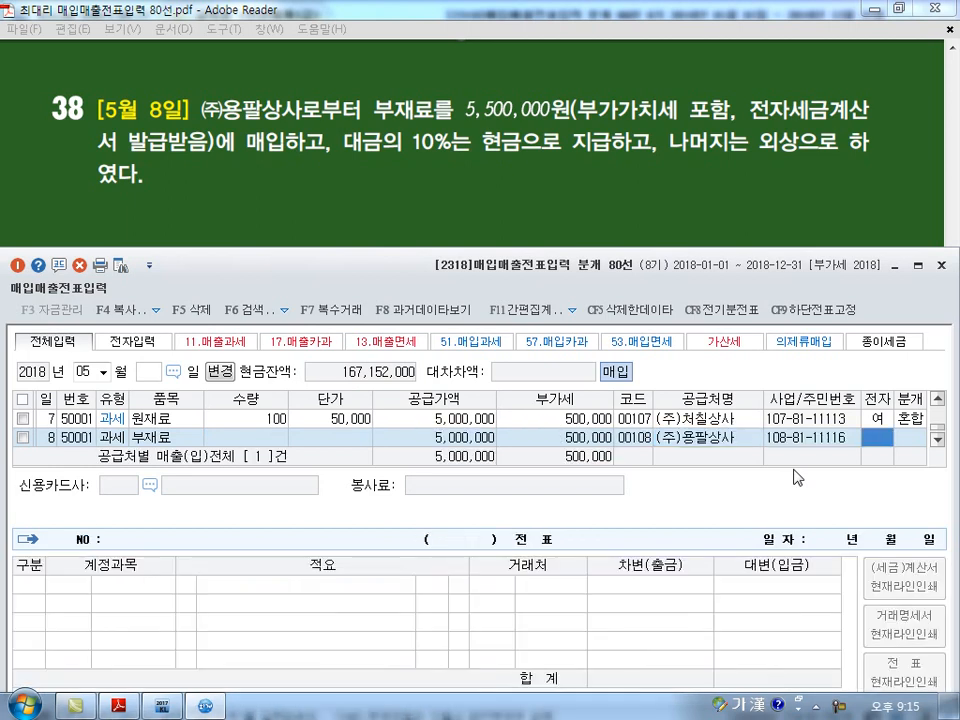
{"action": "type", "text": "1"}
{"action": "key", "text": "Return"}
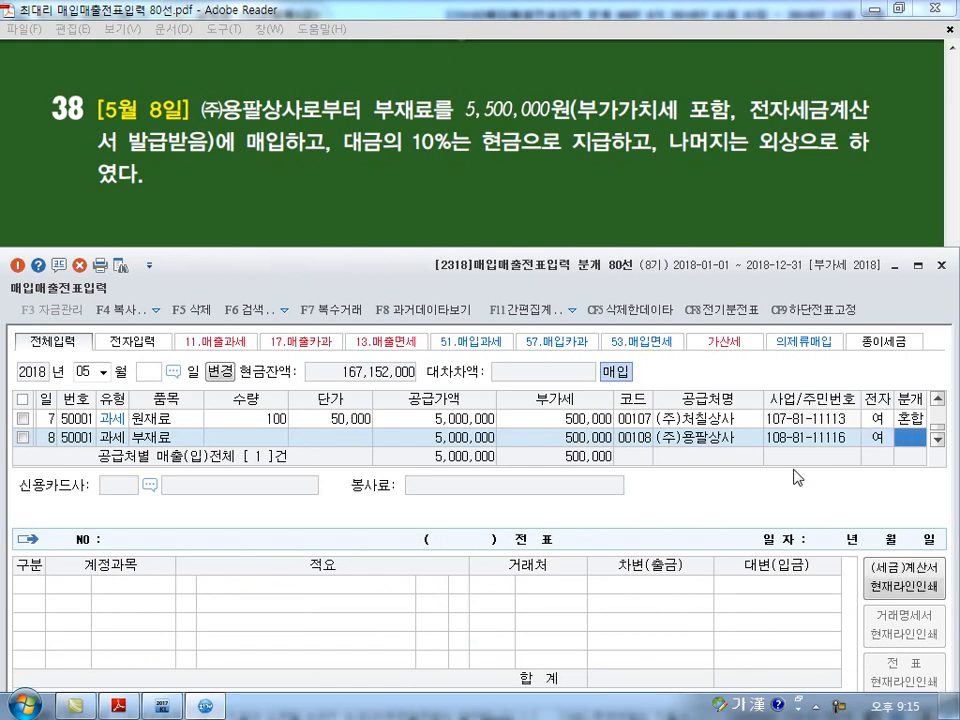
{"action": "type", "text": "3"}
{"action": "key", "text": "Return"}
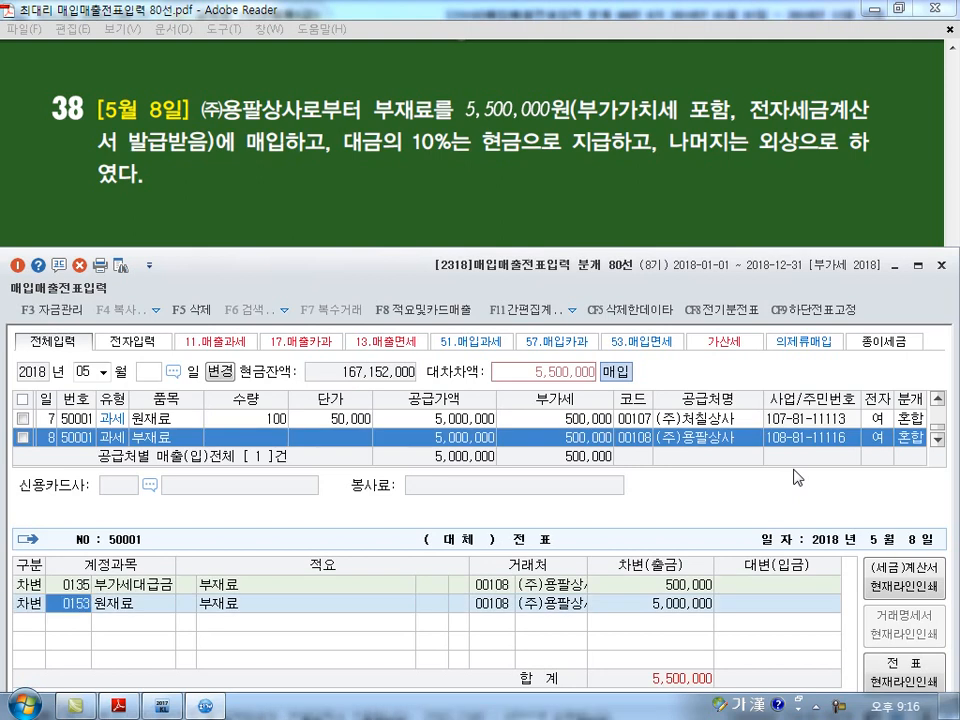
Change the 원재료 debit account of the May 8 voucher to 부재료 (162)
{"action": "key", "text": "Return"}
{"action": "key", "text": "Left"}
{"action": "key", "text": "Left"}
{"action": "key", "text": "Left"}
{"action": "key", "text": "Left"}
{"action": "key", "text": "Left"}
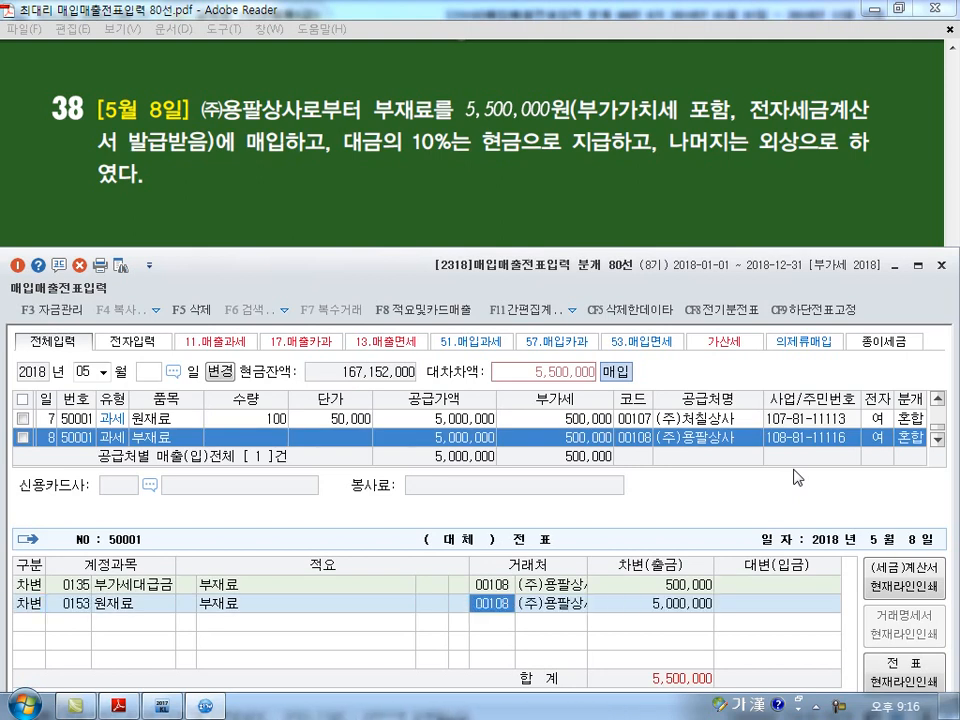
{"action": "type", "text": "부재"}
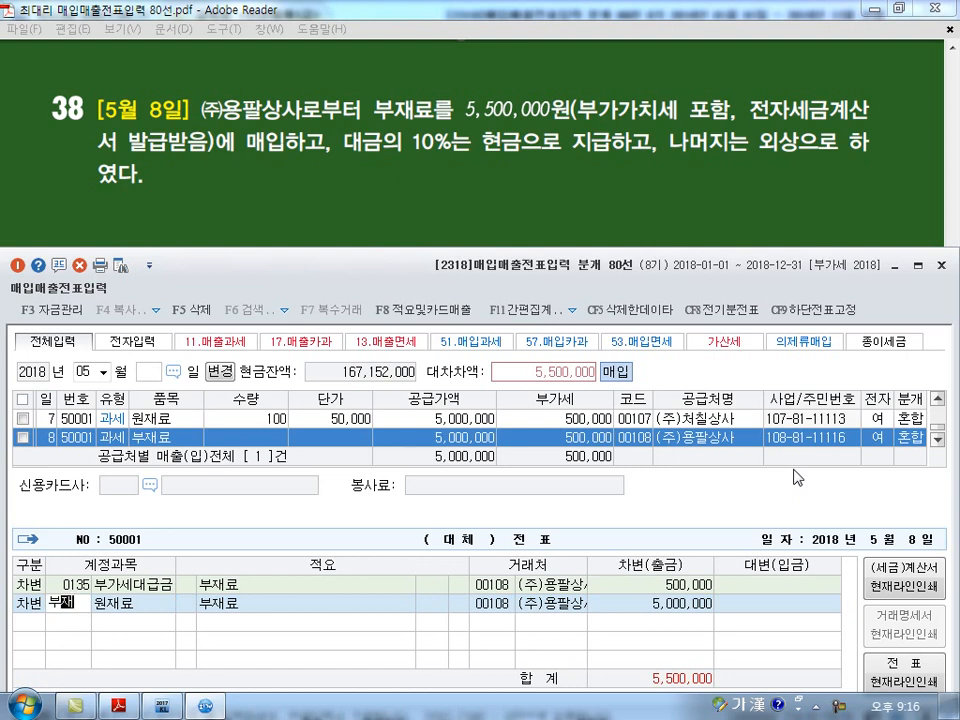
{"action": "key", "text": "Return"}
{"action": "key", "text": "Return"}
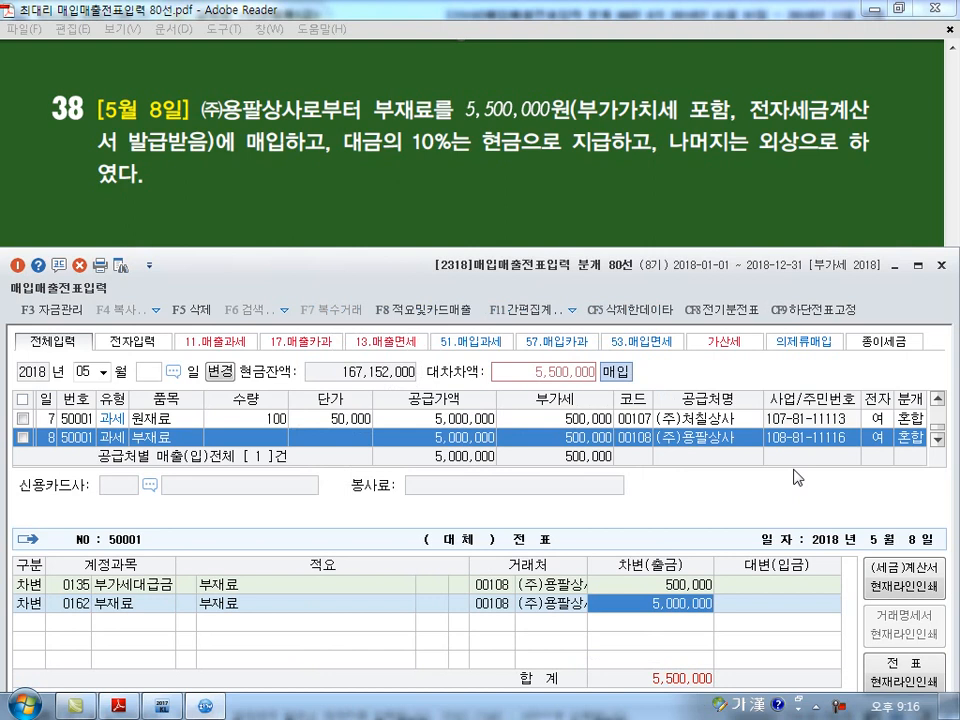
Add a credit line to 현금 (101) for 550,000 in the May 8 voucher
{"action": "key", "text": "Return"}
{"action": "type", "text": "4"}
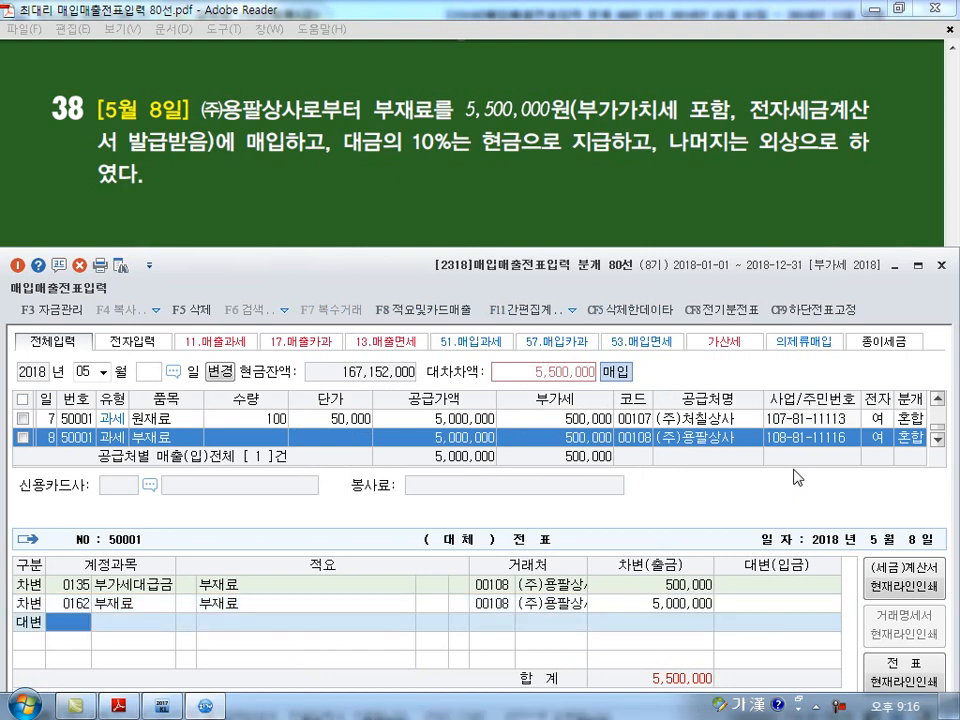
{"action": "type", "text": "101"}
{"action": "key", "text": "Return"}
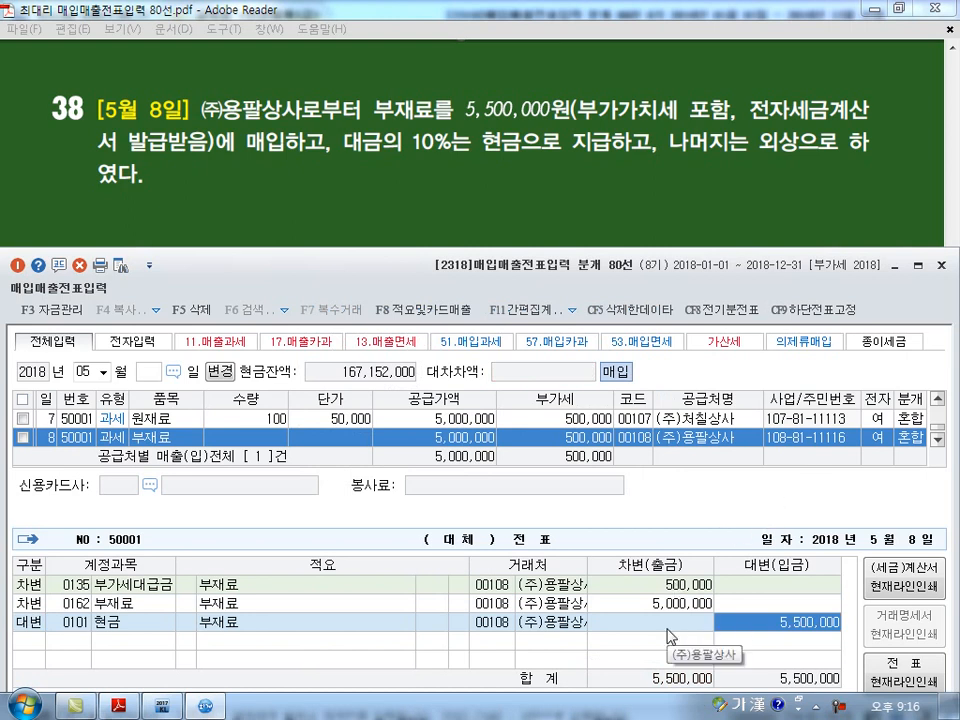
{"action": "type", "text": "550000"}
{"action": "key", "text": "Return"}
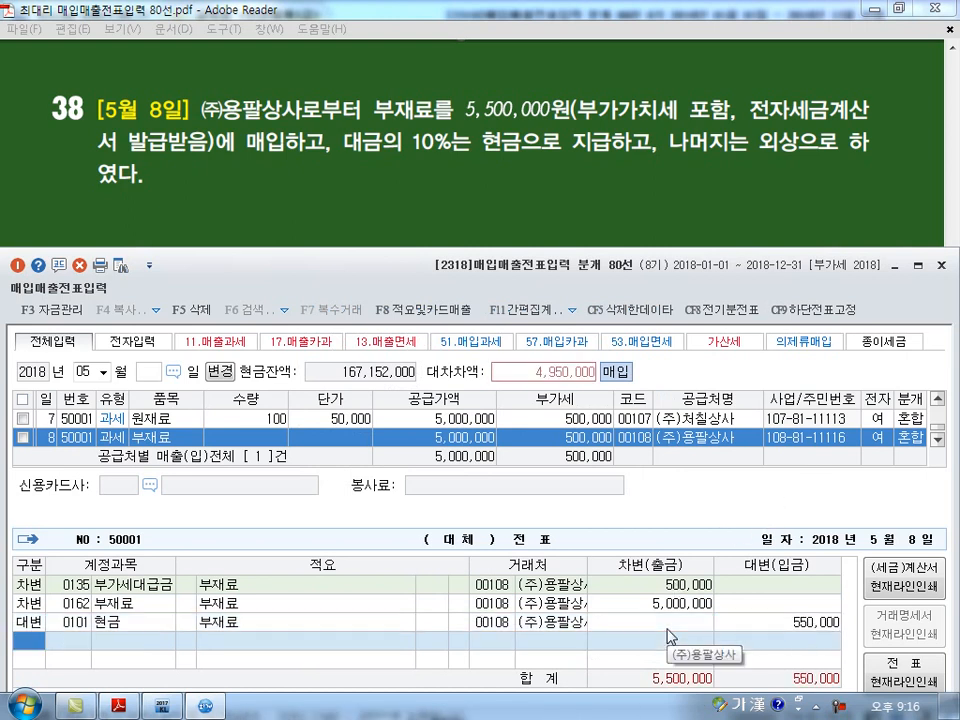
Credit the remaining balance of the May 8 purchase to 외상매입금 (251) and complete the voucher
{"action": "type", "text": "4"}
{"action": "key", "text": "Return"}
{"action": "type", "text": "251"}
{"action": "key", "text": "Return"}
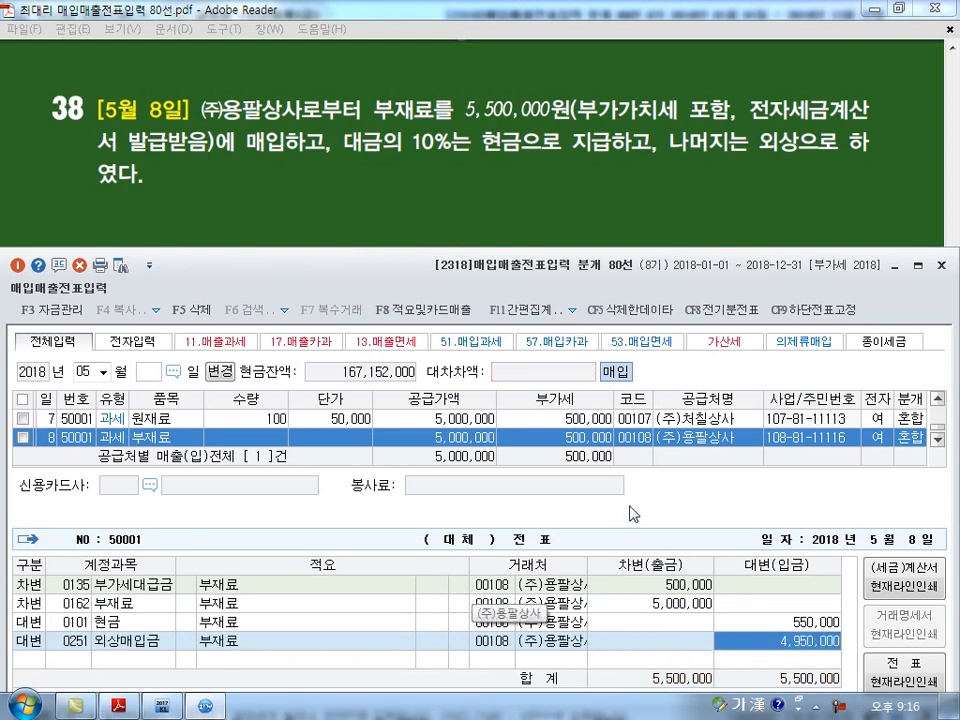
{"action": "key", "text": "Return"}
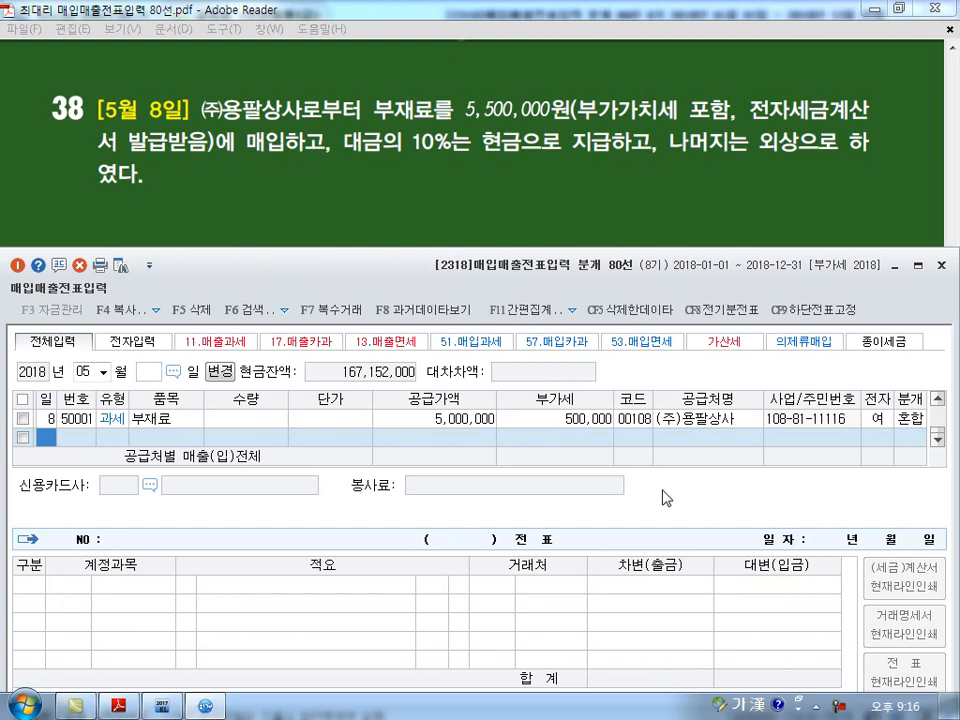
Go to problem 39 and enter a May 9 taxable purchase (51.과세) of 설비공사 with a supply value of 100,000,000
{"action": "key", "text": "Page_Down"}
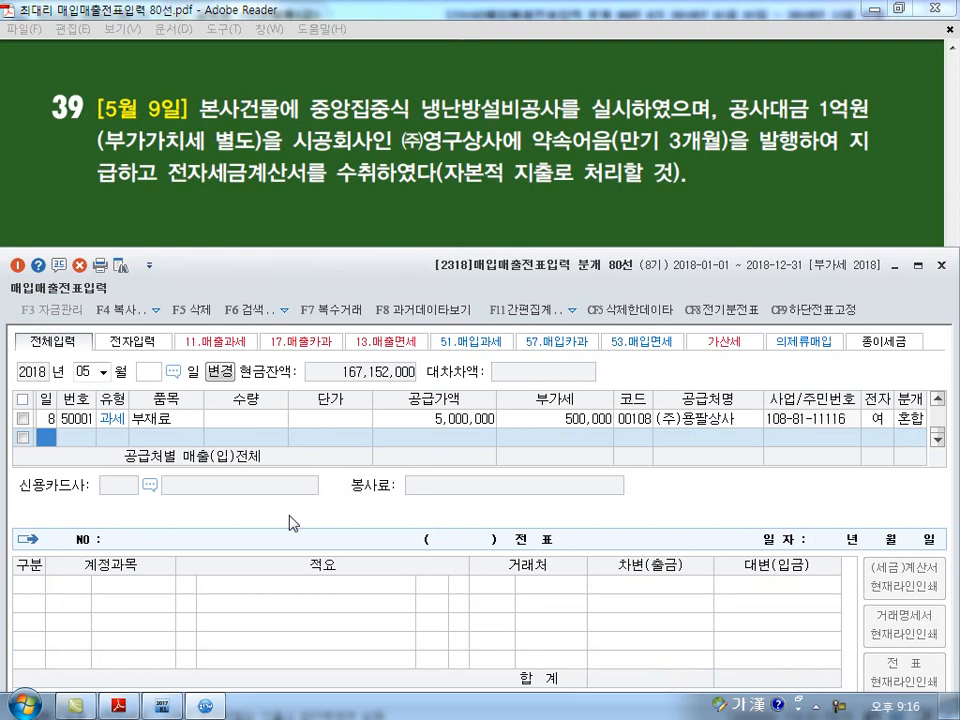
{"action": "type", "text": "9"}
{"action": "key", "text": "Return"}
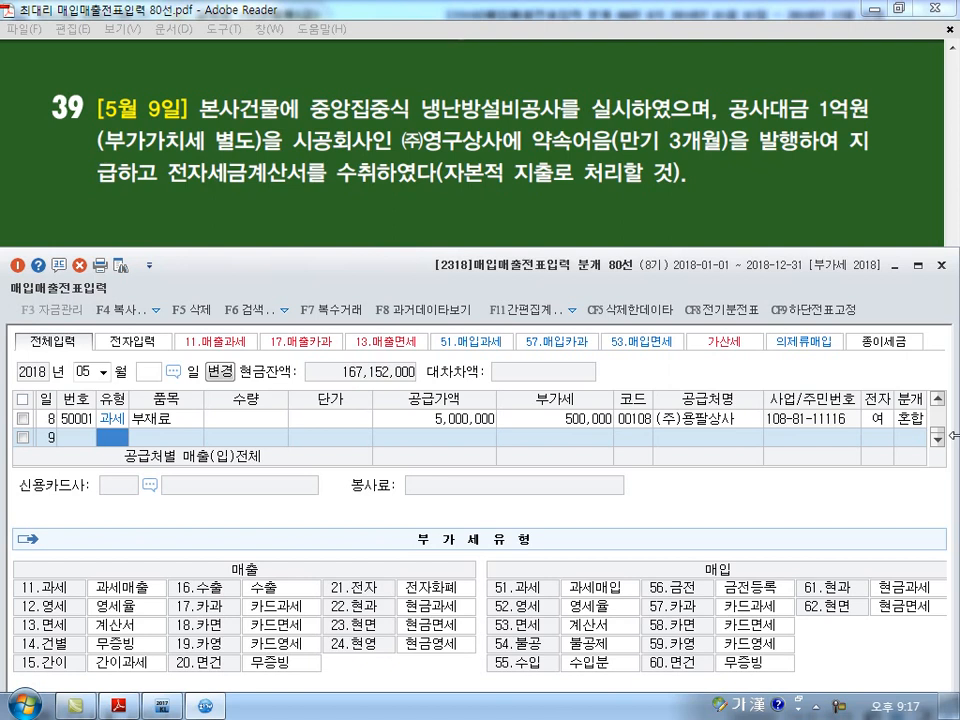
{"action": "type", "text": "51"}
{"action": "key", "text": "Return"}
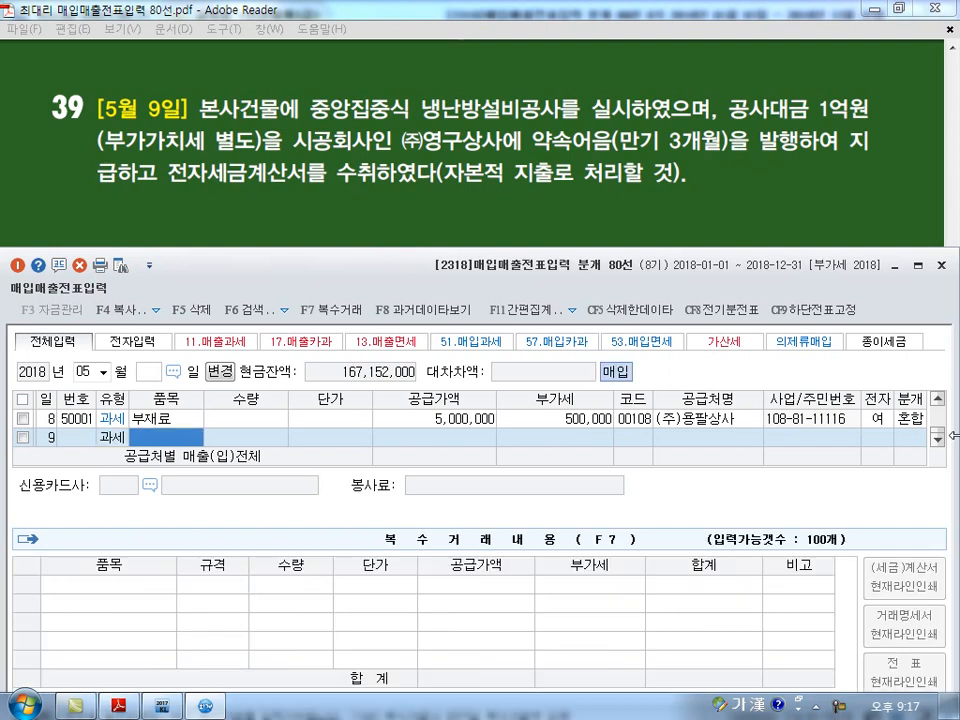
{"action": "type", "text": "설비공사"}
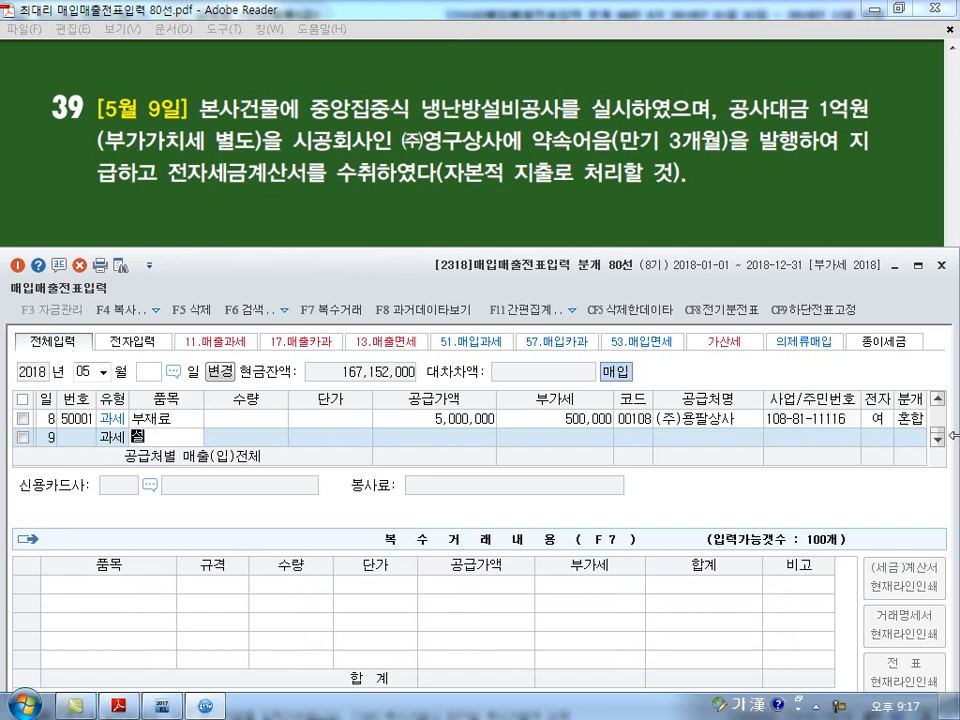
{"action": "key", "text": "Return"}
{"action": "key", "text": "Return"}
{"action": "key", "text": "Return"}
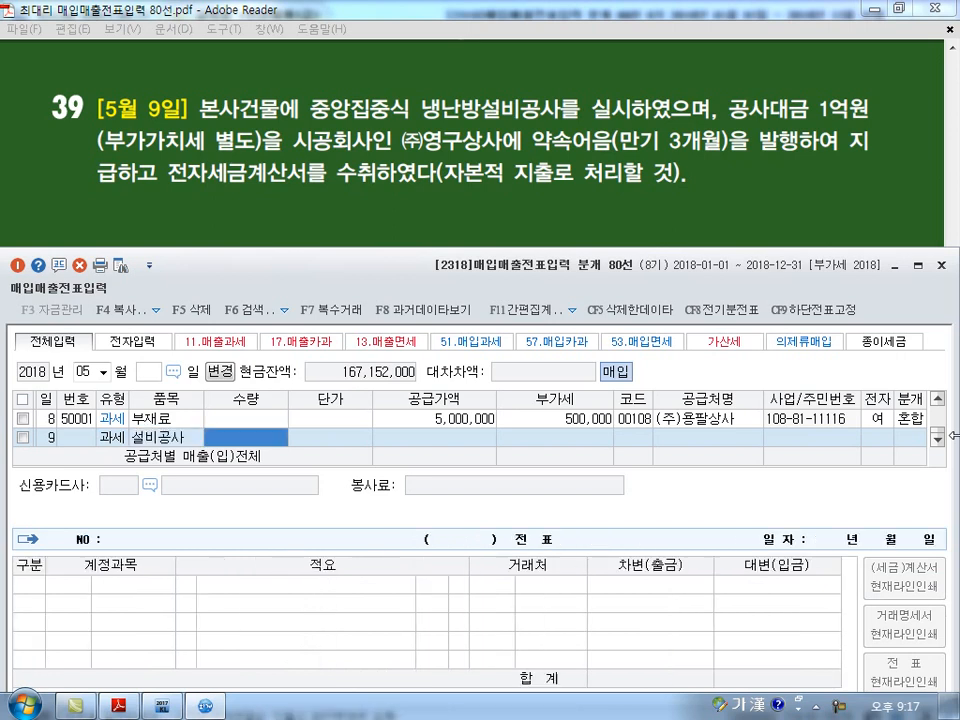
{"action": "type", "text": "100,000,000"}
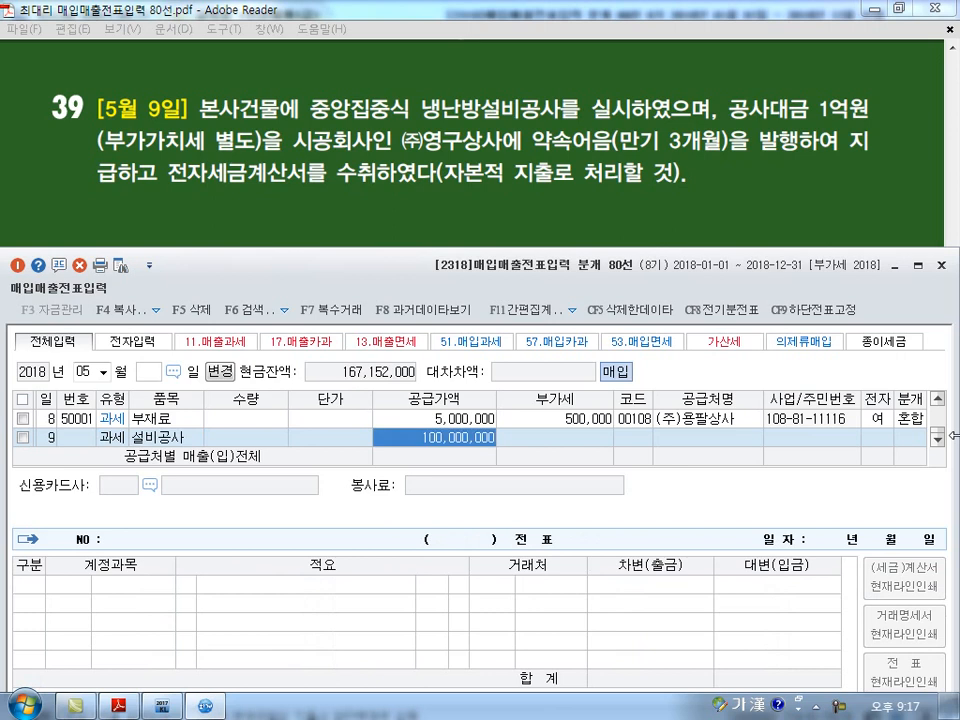
{"action": "key", "text": "Return"}
{"action": "key", "text": "Return"}
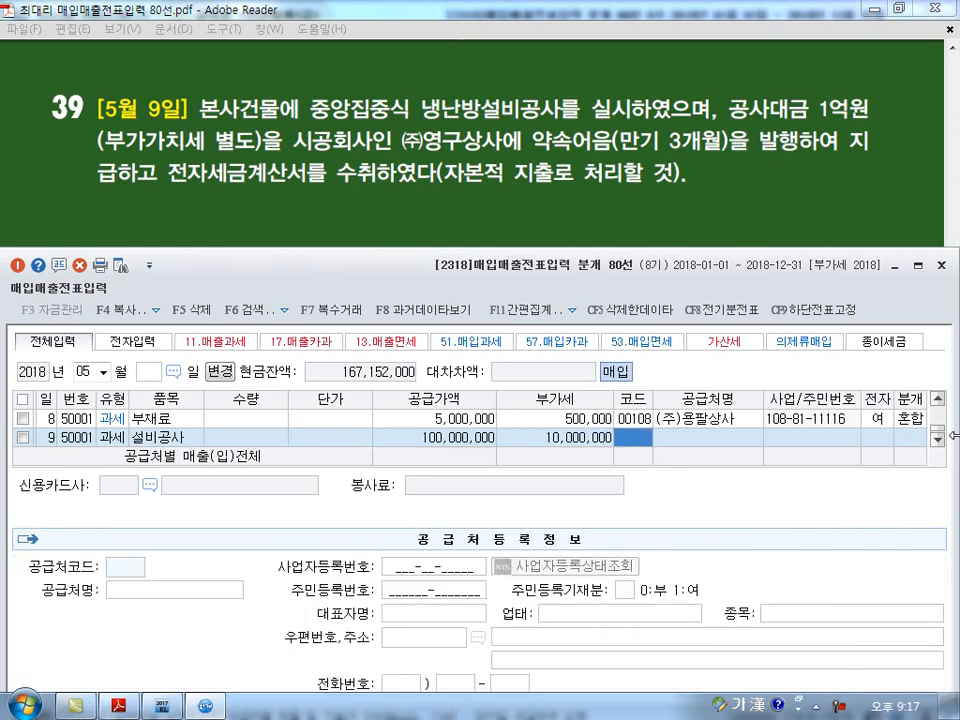
Set the May 9 supplier to (주)영구상사 (109), mark the invoice as electronic, and choose journal type 혼합 (3)
{"action": "type", "text": "109"}
{"action": "key", "text": "Return"}
{"action": "key", "text": "Return"}
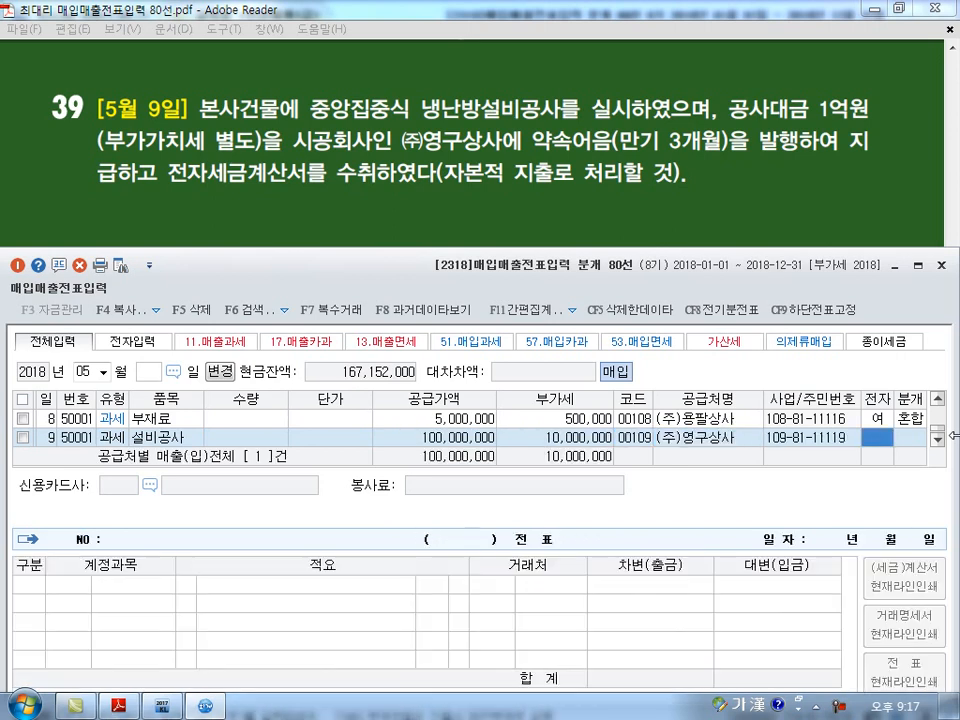
{"action": "type", "text": "1"}
{"action": "key", "text": "Return"}
{"action": "type", "text": "3"}
{"action": "key", "text": "Return"}
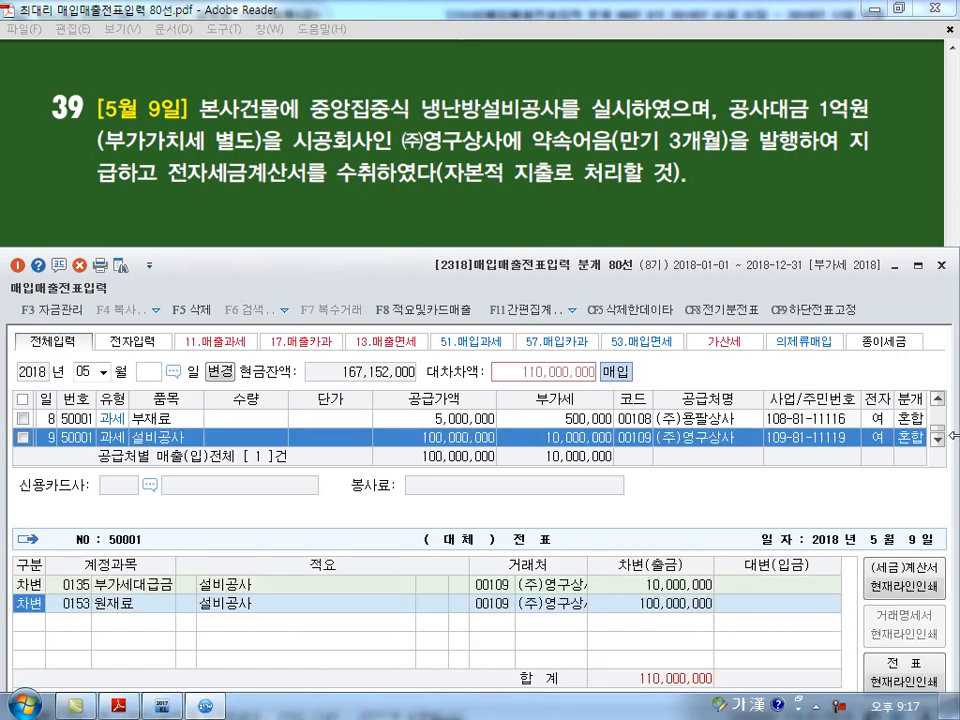
Change the 원재료 debit account of the May 9 voucher to 건물 (202)
{"action": "key", "text": "Return"}
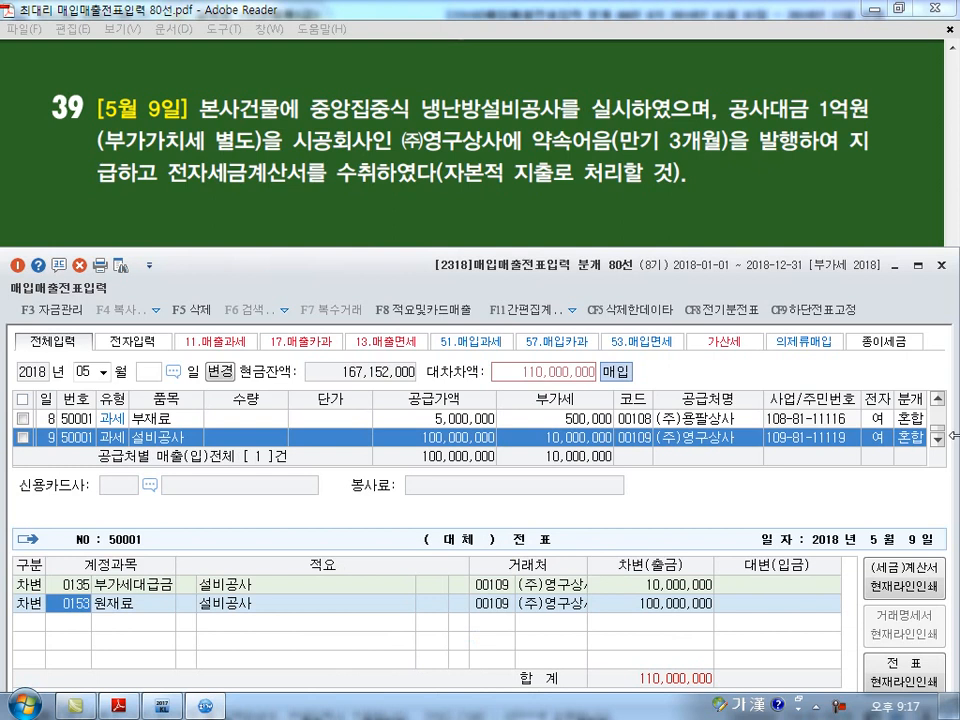
{"action": "type", "text": "0202"}
{"action": "key", "text": "Return"}
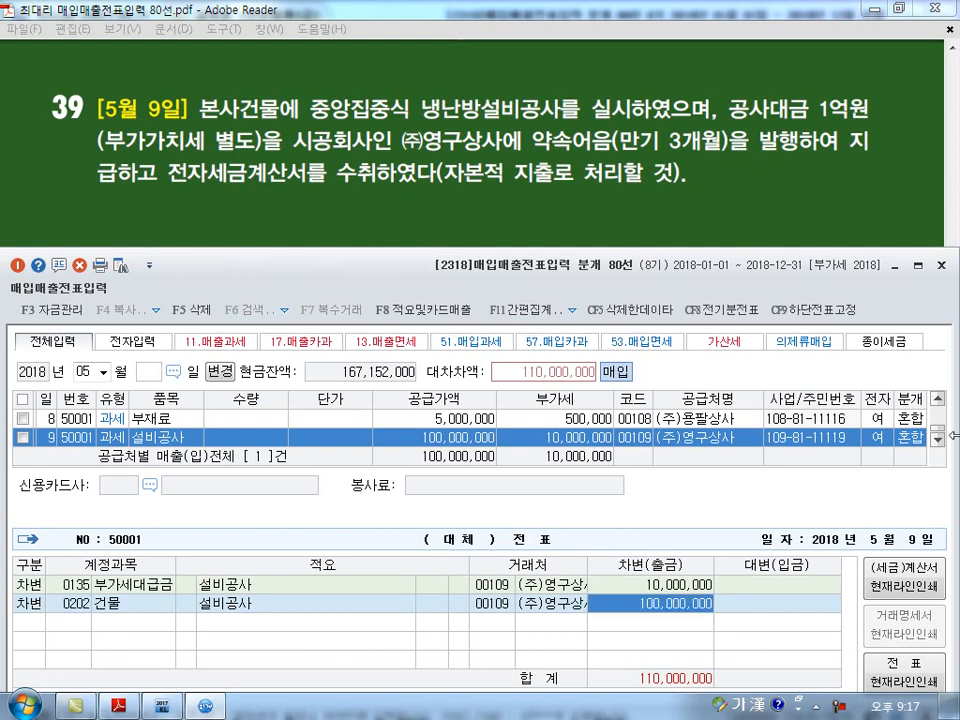
Credit the full amount of the May 9 voucher to 미지급금 (253) and complete the voucher
{"action": "key", "text": "Return"}
{"action": "type", "text": "4"}
{"action": "key", "text": "Return"}
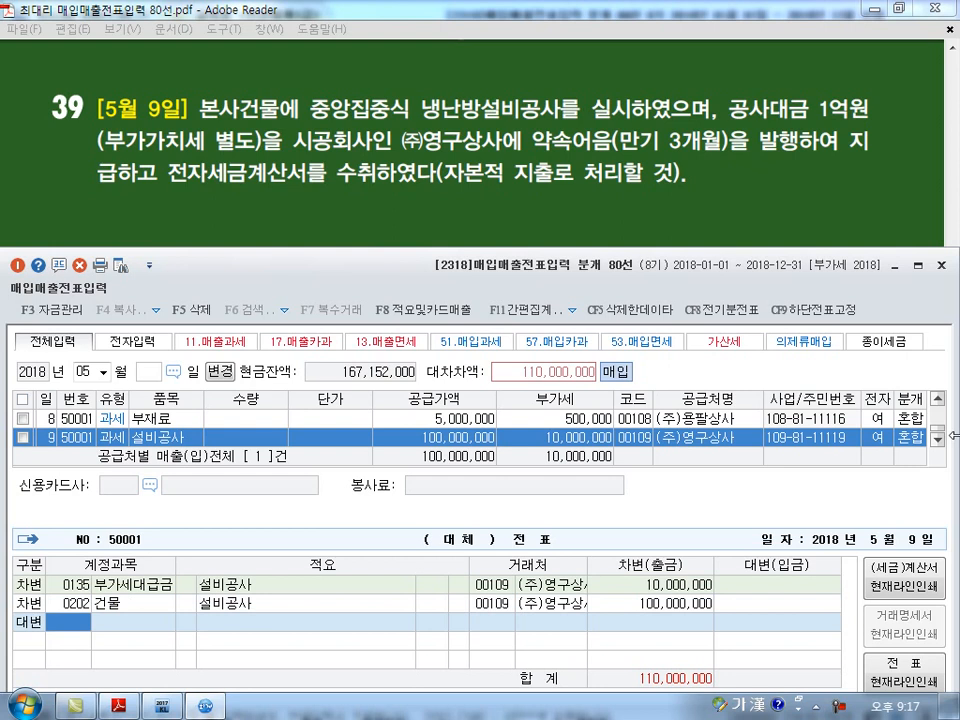
{"action": "type", "text": "253"}
{"action": "key", "text": "Return"}
{"action": "key", "text": "Return"}
{"action": "key", "text": "Return"}
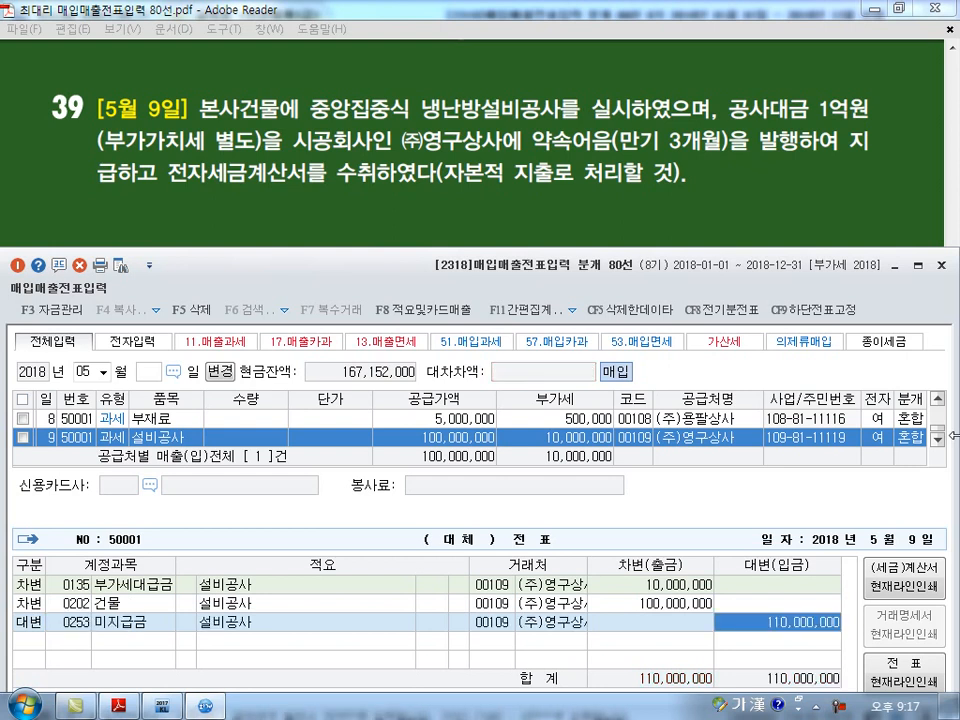
{"action": "key", "text": "Return"}
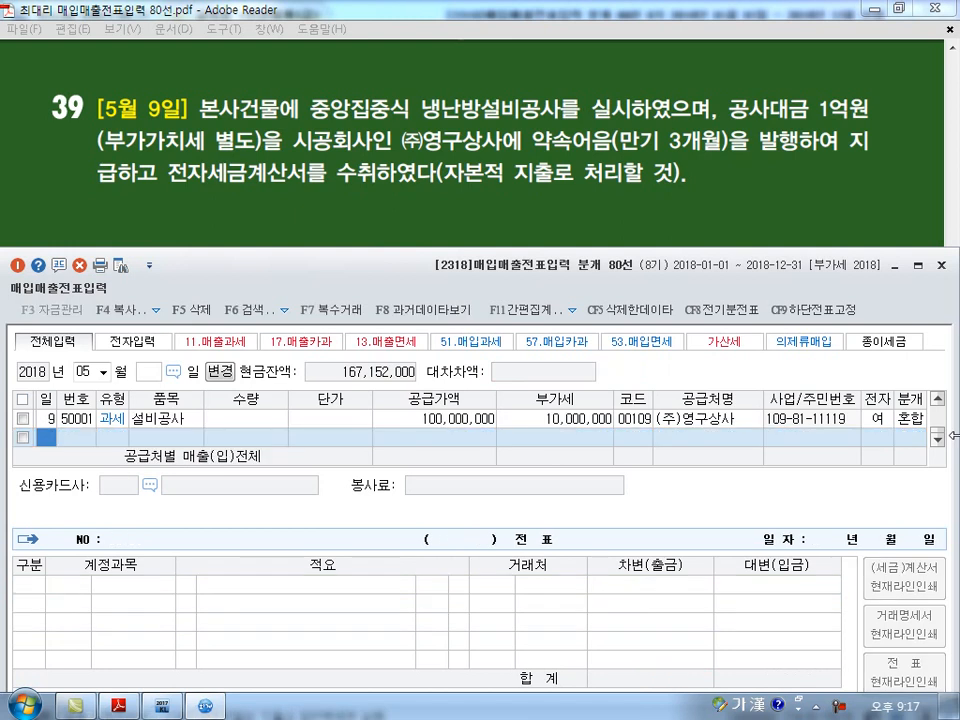
Start a new voucher row dated May 10 for problem 40
{"action": "type", "text": "10"}
{"action": "key", "text": "Return"}
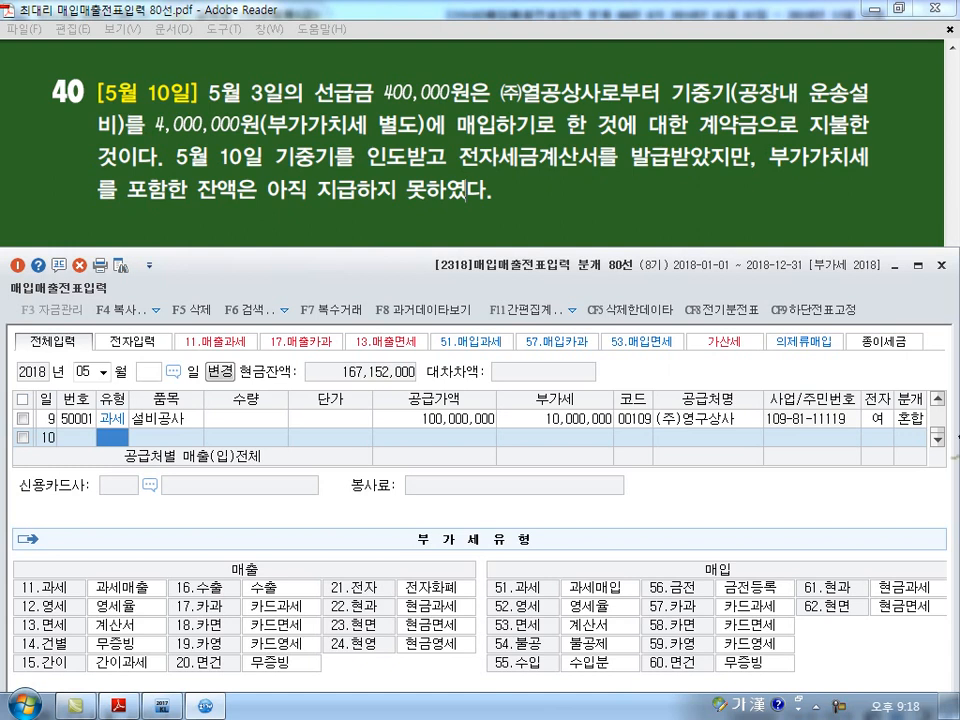
{"action": "left_click_drag", "start_coordinate": [671, 102], "coordinate": [868, 106]}
{"action": "left_click_drag", "start_coordinate": [92, 133], "coordinate": [146, 131]}
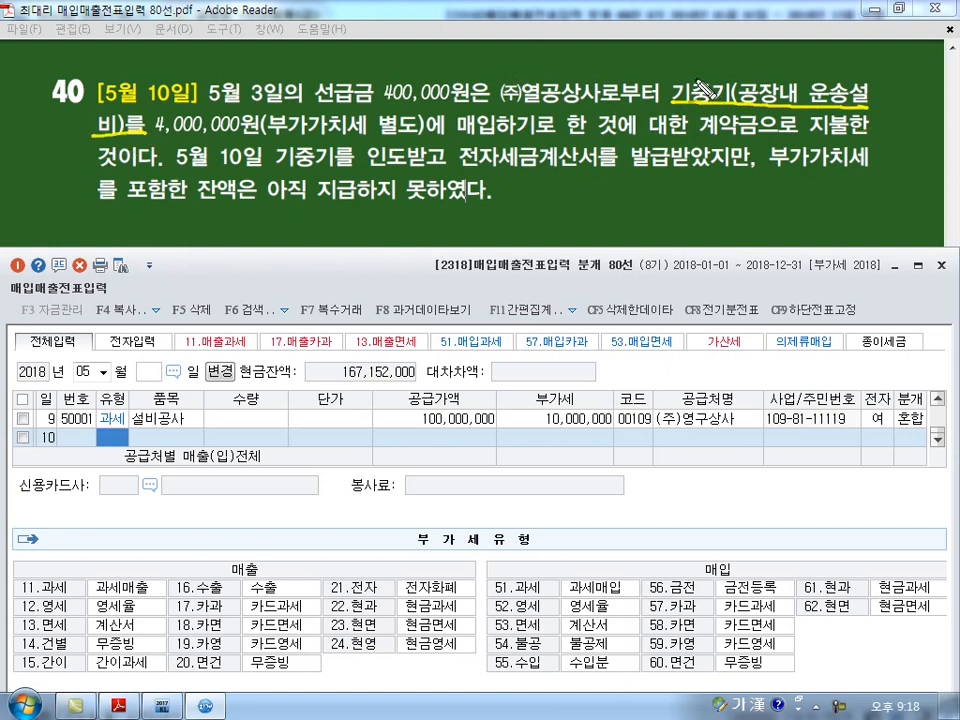
{"action": "left_click_drag", "start_coordinate": [670, 60], "coordinate": [680, 76]}
{"action": "mouse_move", "coordinate": [689, 56]}
{"action": "left_mouse_down"}
{"action": "mouse_move", "coordinate": [689, 78]}
{"action": "mouse_move", "coordinate": [702, 78]}
{"action": "left_mouse_up"}
{"action": "left_click_drag", "start_coordinate": [710, 55], "coordinate": [710, 80]}
{"action": "left_click_drag", "start_coordinate": [712, 68], "coordinate": [762, 76]}
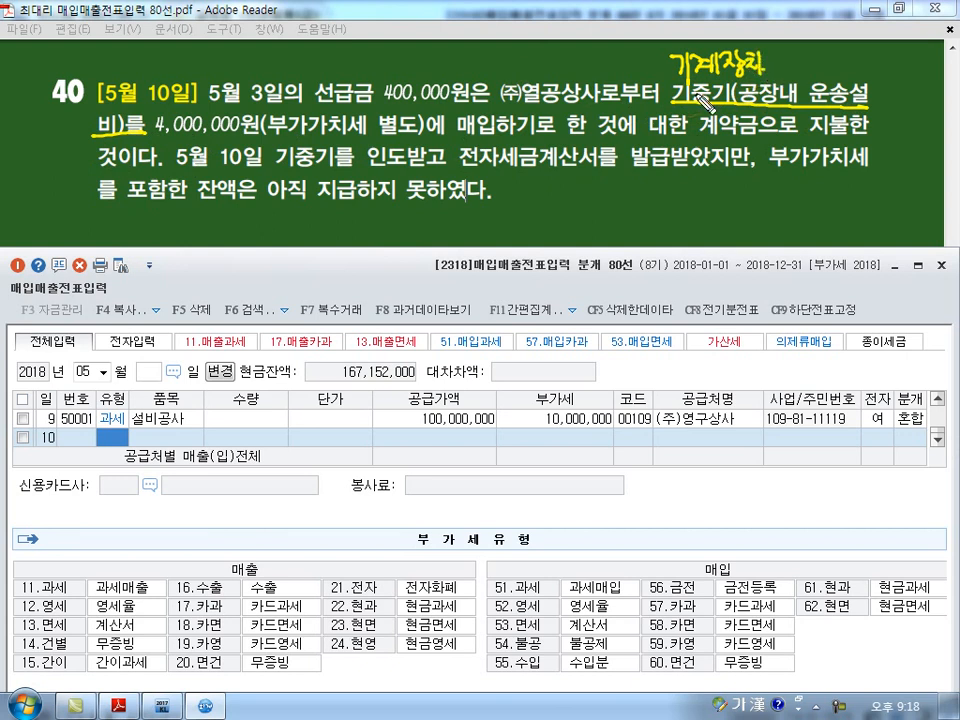
{"action": "mouse_move", "coordinate": [258, 143]}
{"action": "left_mouse_down"}
{"action": "mouse_move", "coordinate": [420, 141]}
{"action": "mouse_move", "coordinate": [360, 112]}
{"action": "mouse_move", "coordinate": [420, 66]}
{"action": "mouse_move", "coordinate": [380, 110]}
{"action": "left_mouse_up"}
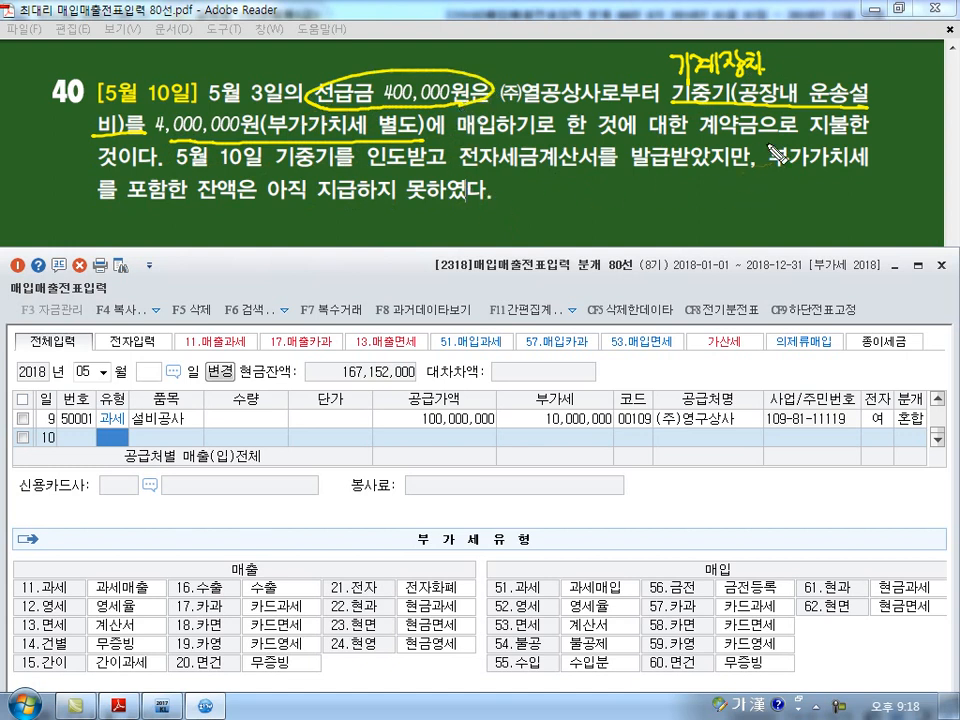
{"action": "left_click_drag", "start_coordinate": [185, 172], "coordinate": [252, 174]}
{"action": "left_click_drag", "start_coordinate": [376, 170], "coordinate": [422, 170]}
{"action": "left_click_drag", "start_coordinate": [678, 176], "coordinate": [665, 152]}
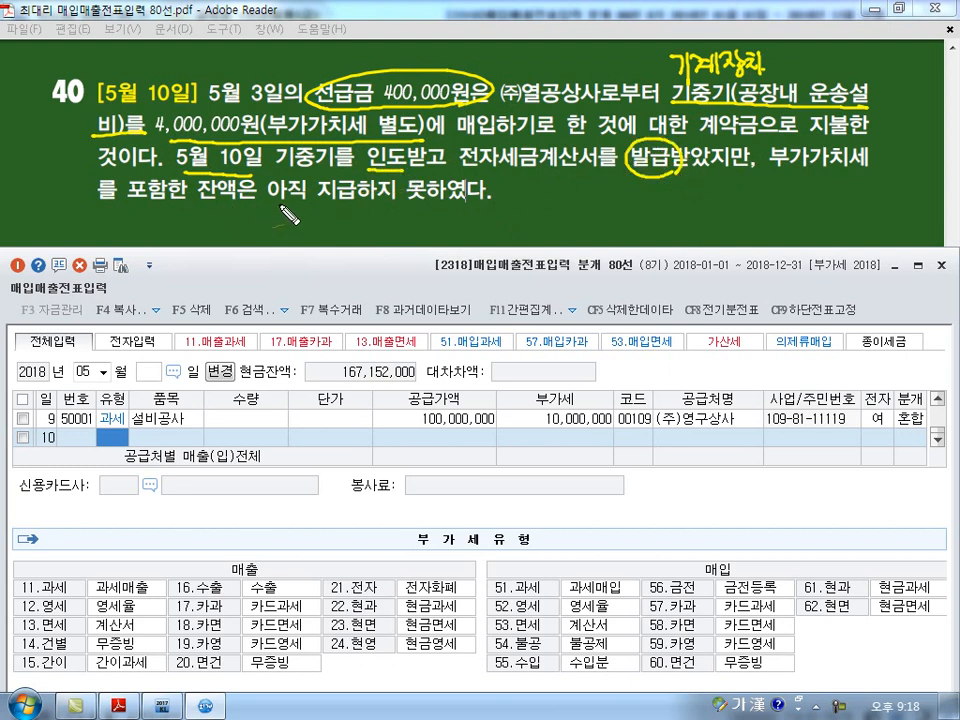
{"action": "left_click_drag", "start_coordinate": [315, 204], "coordinate": [410, 202]}
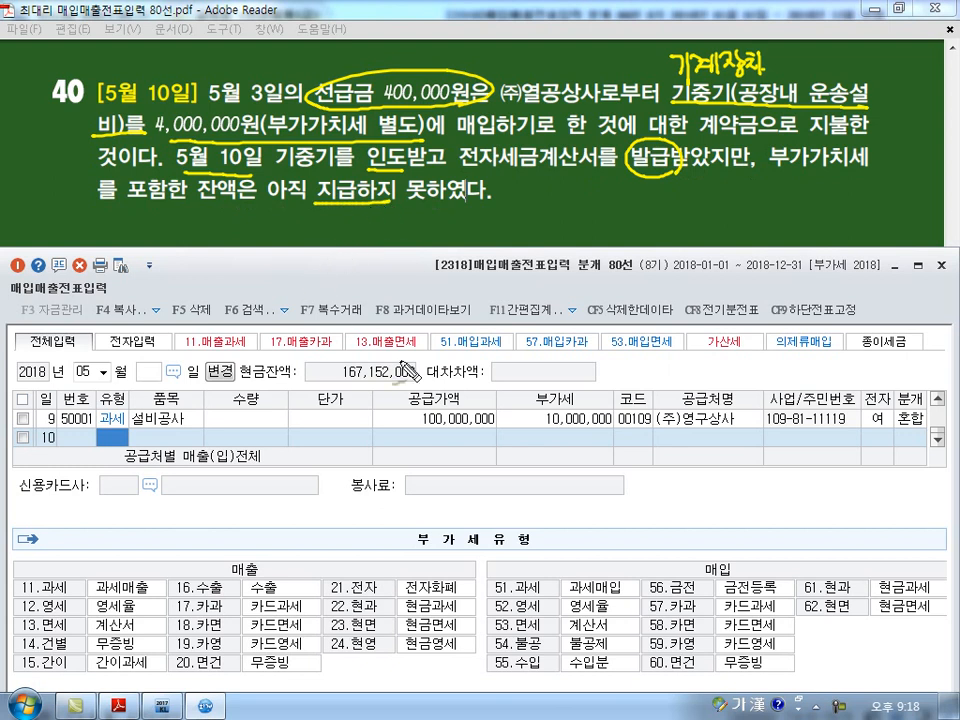
{"action": "key", "text": "Escape"}
Record the May 10 voucher as a taxable purchase (51.과세) of 기중기 with a supply value of 4,000,000
{"action": "type", "text": "51"}
{"action": "key", "text": "Return"}
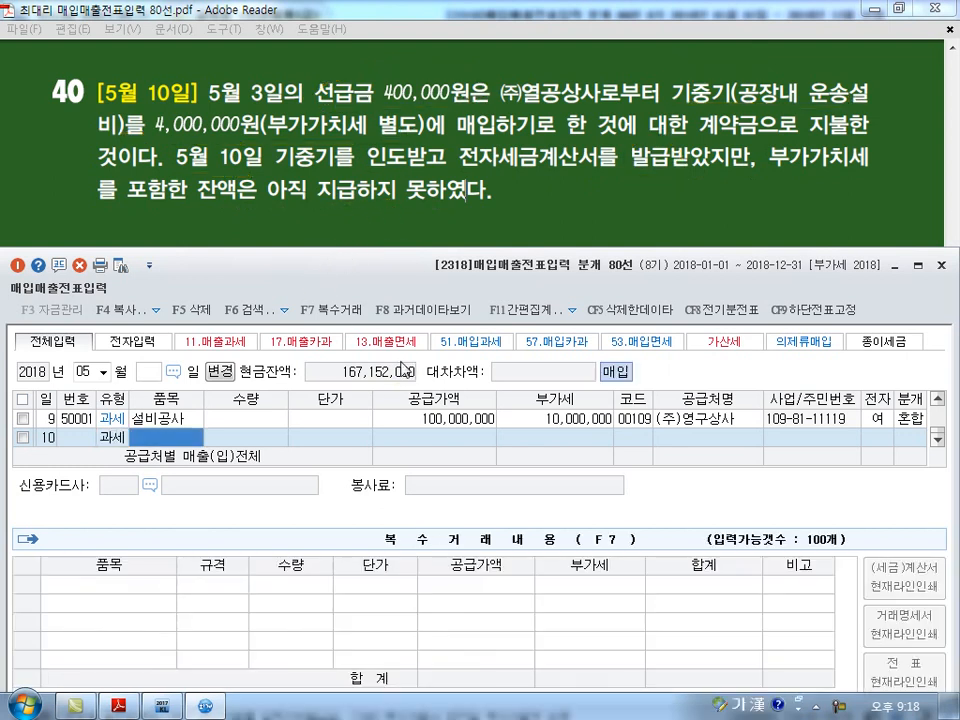
{"action": "type", "text": "기중기"}
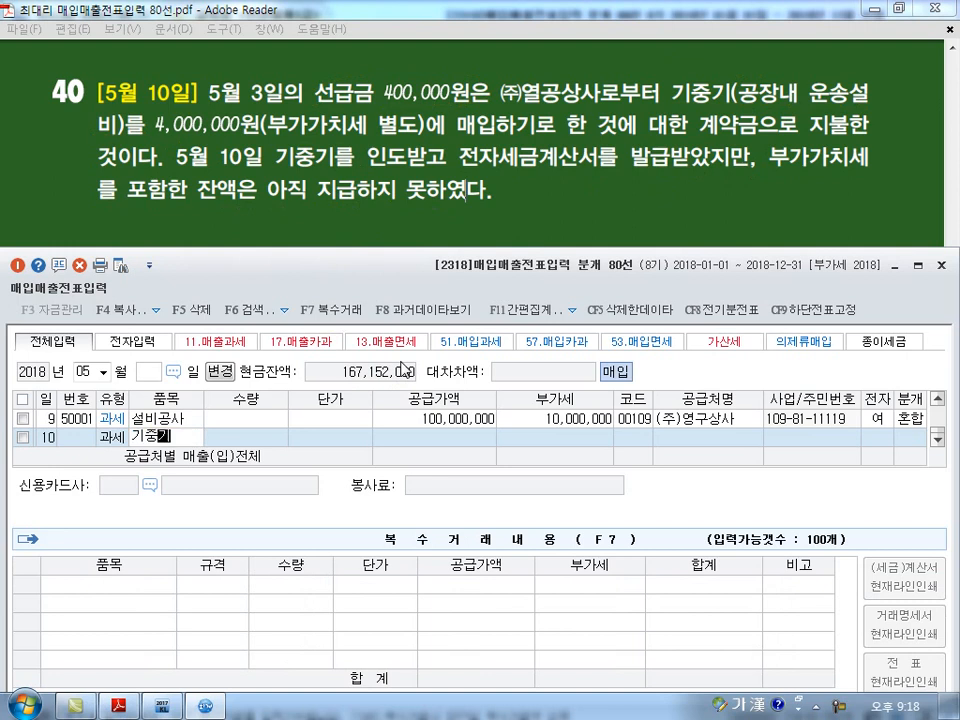
{"action": "key", "text": "Return"}
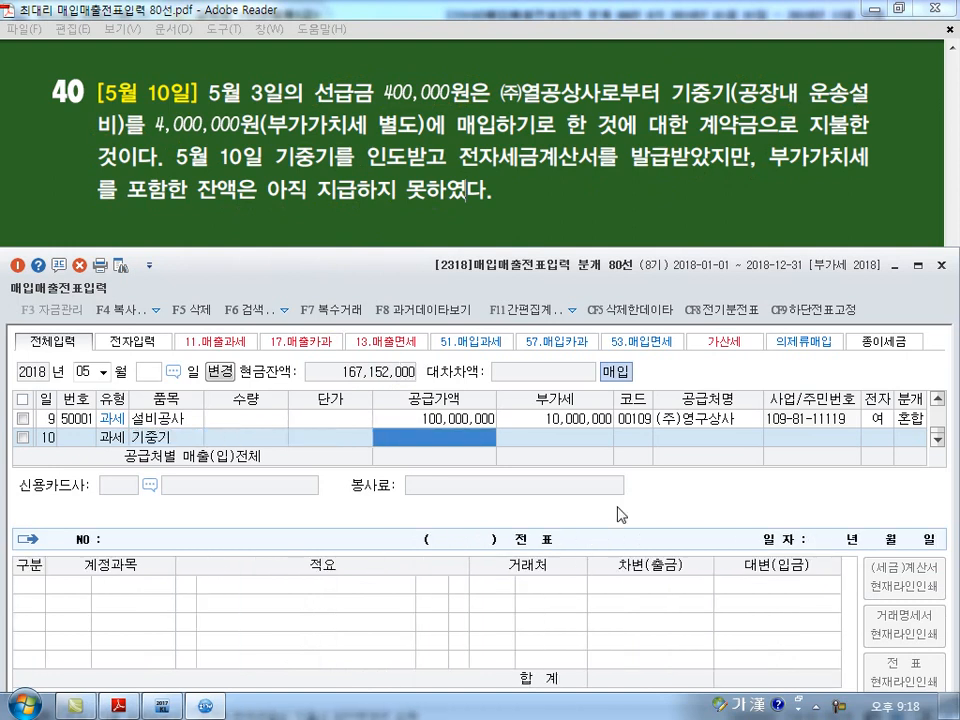
{"action": "type", "text": "4000000"}
{"action": "key", "text": "Return"}
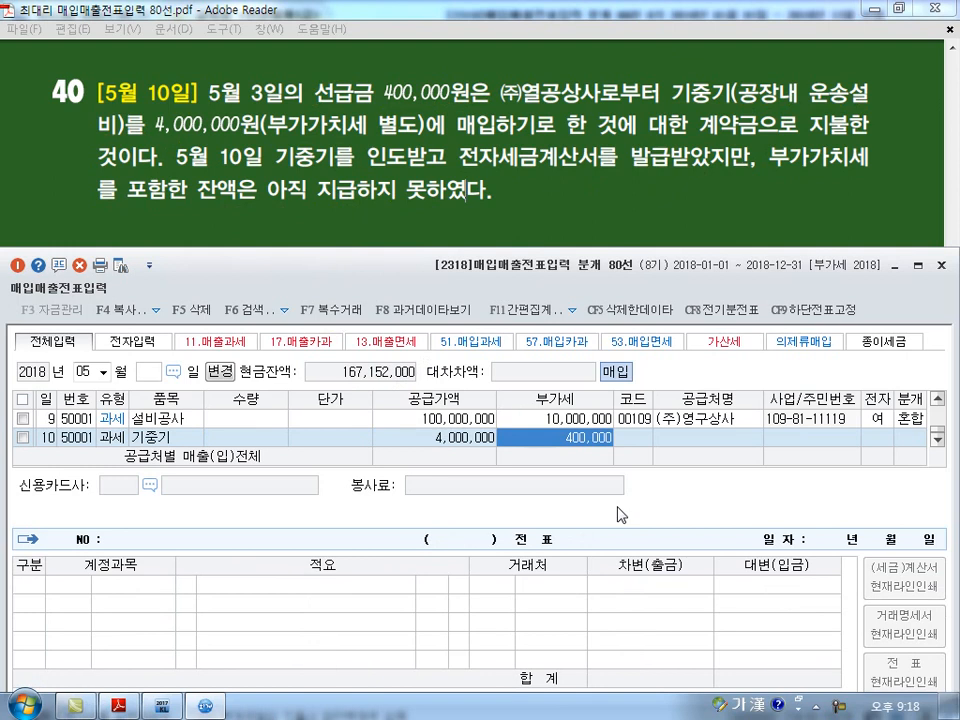
{"action": "key", "text": "Return"}
Set the May 10 supplier to (주)열공상사 (110), mark the invoice as electronic, and choose journal type 혼합 (3)
{"action": "type", "text": "00110"}
{"action": "key", "text": "Return"}
{"action": "type", "text": "1"}
{"action": "key", "text": "Return"}
{"action": "type", "text": "3"}
{"action": "key", "text": "Return"}
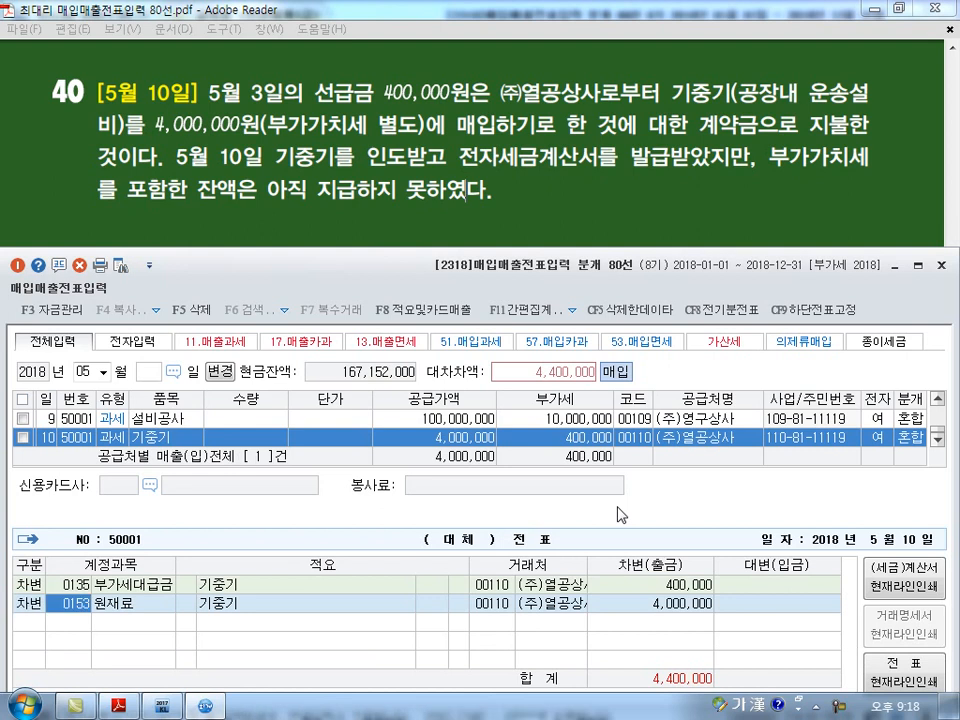
Change the 원재료 debit account of the May 10 voucher to 기계장치 (206)
{"action": "type", "text": "0206"}
{"action": "key", "text": "Return"}
{"action": "key", "text": "Return"}
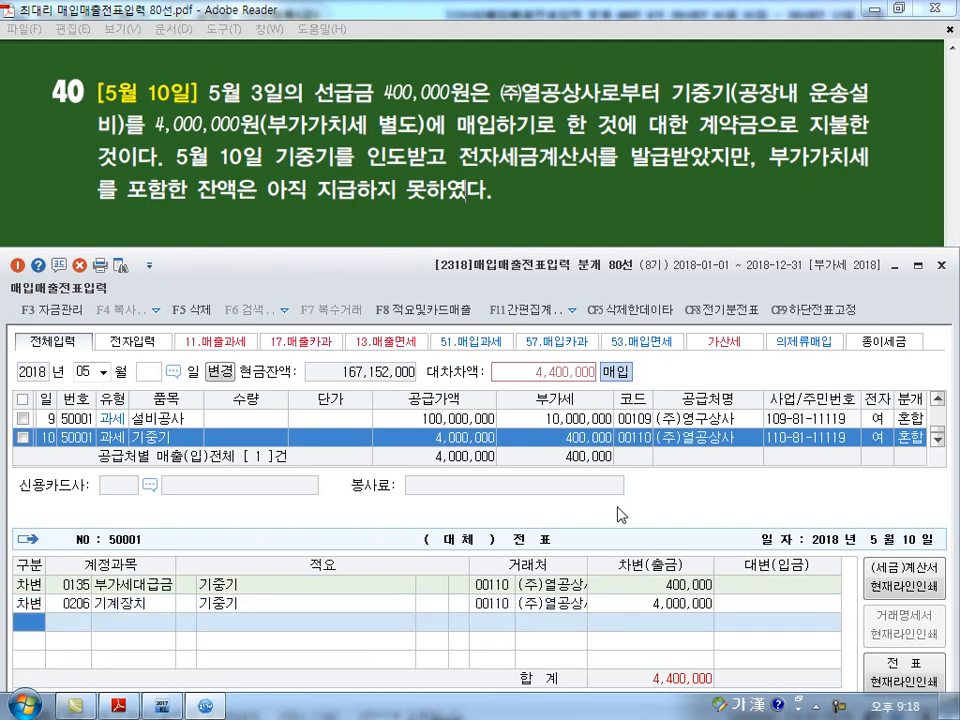
Add a credit line of 400,000 to 선급금 (131) in the May 10 voucher
{"action": "type", "text": "4"}
{"action": "key", "text": "Return"}
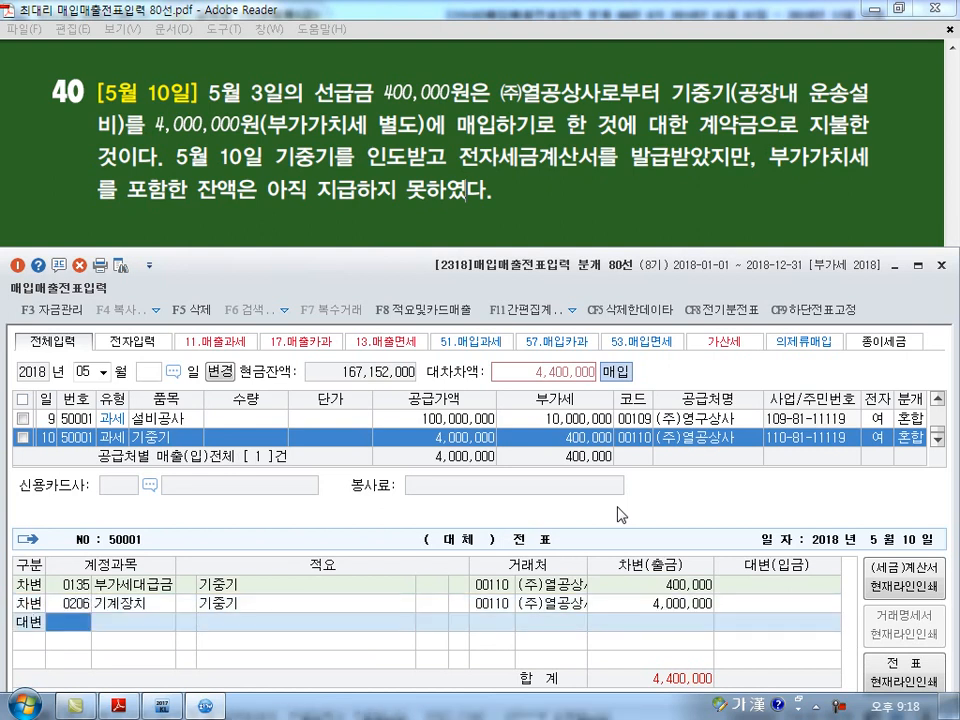
{"action": "type", "text": "0131"}
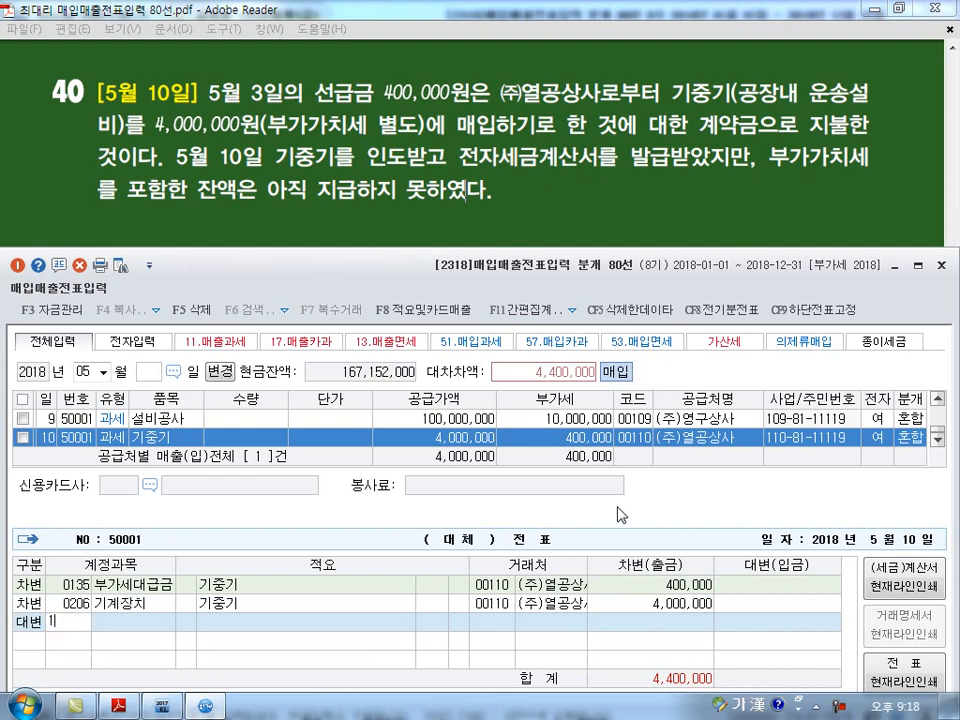
{"action": "key", "text": "Return"}
{"action": "key", "text": "Return"}
{"action": "key", "text": "Return"}
{"action": "type", "text": "400,000"}
{"action": "key", "text": "Return"}
Credit the remaining 4,000,000 of the May 10 voucher to 미지급금 (253) and complete the voucher
{"action": "type", "text": "253"}
{"action": "key", "text": "Return"}
{"action": "key", "text": "Return"}
{"action": "key", "text": "Return"}
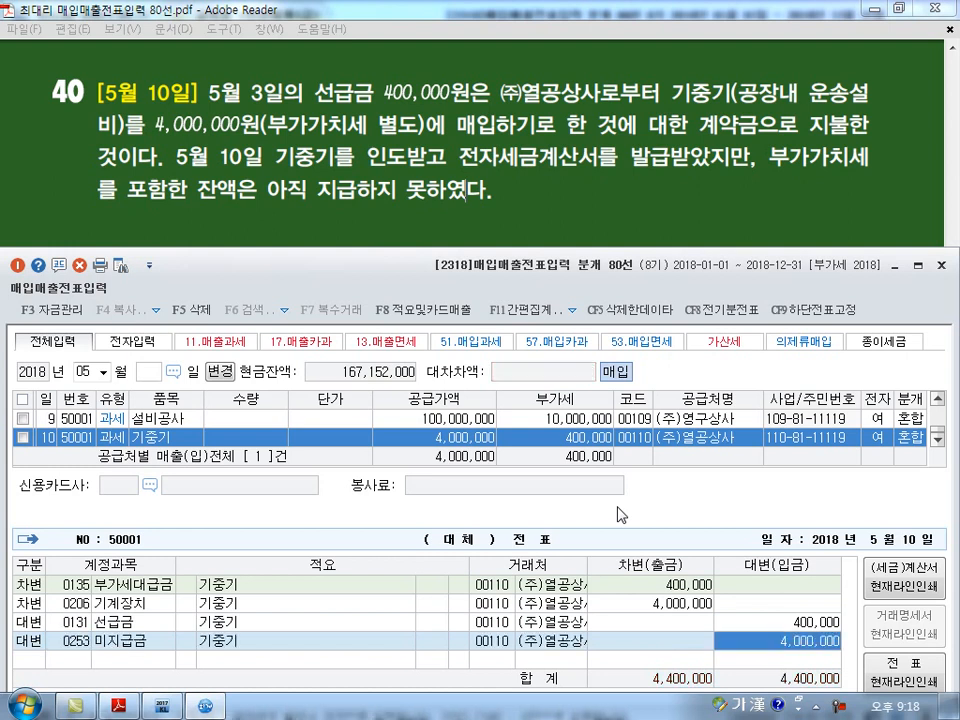
{"action": "key", "text": "Return"}
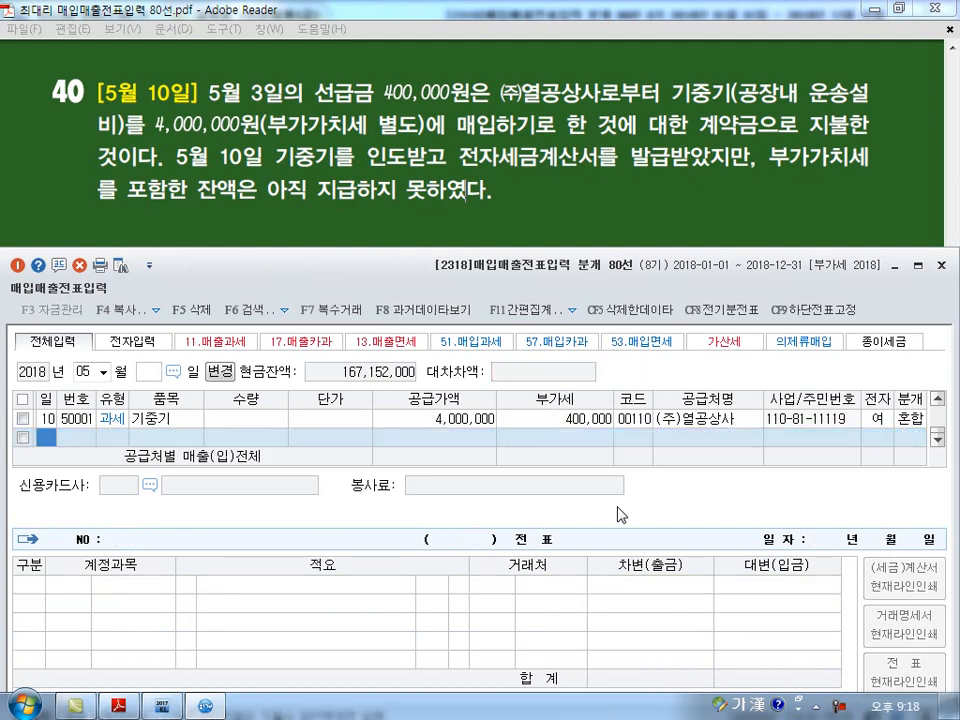